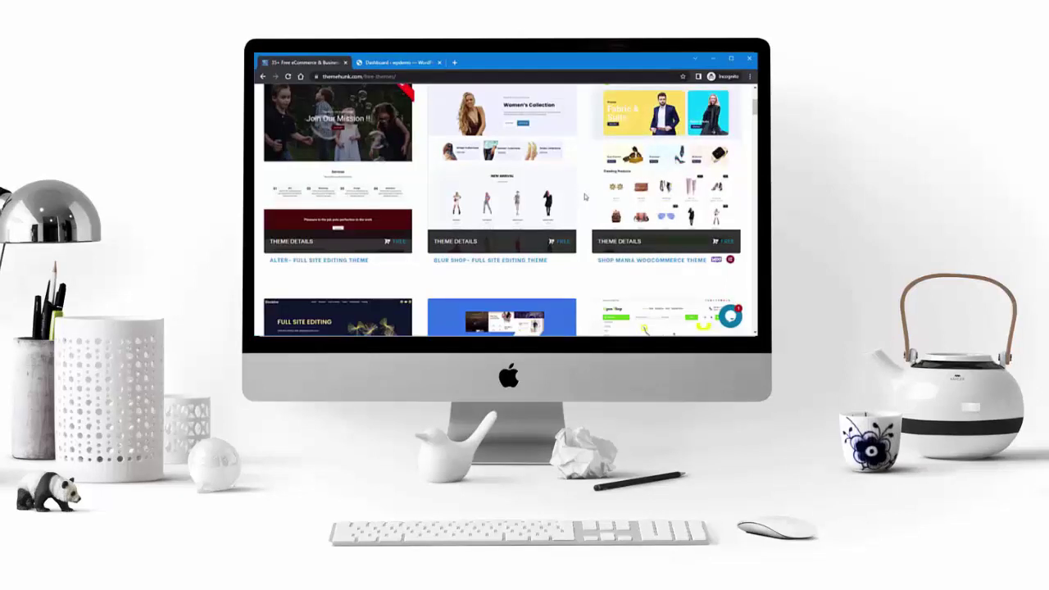
{"action": "scroll", "coordinate": [586, 197], "scroll_direction": "up", "scroll_amount": 4}
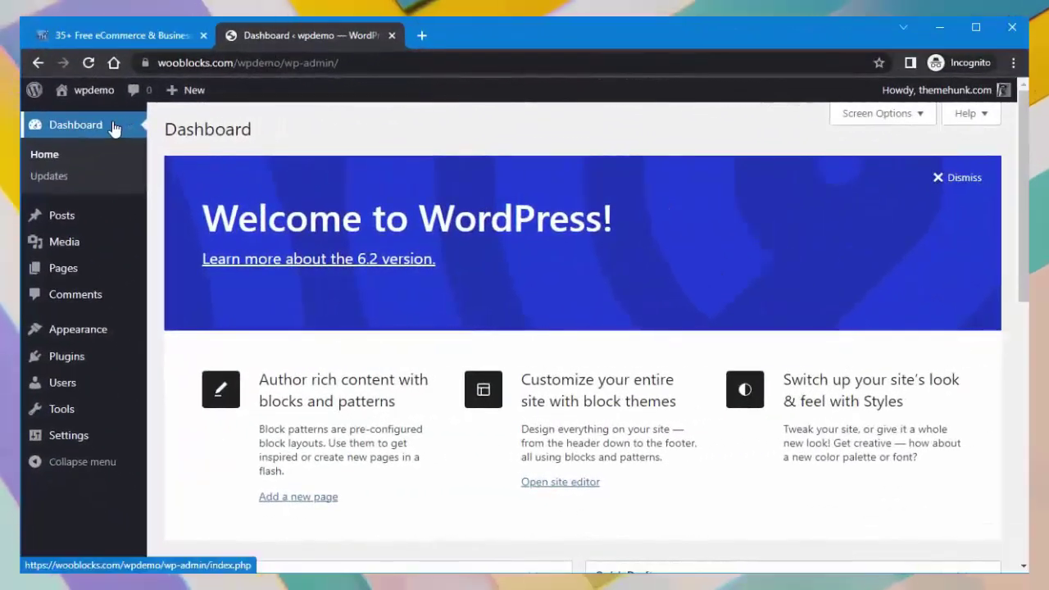
Open the page for adding new themes and search for "TH Shop Mania"
{"action": "mouse_move", "coordinate": [119, 219]}
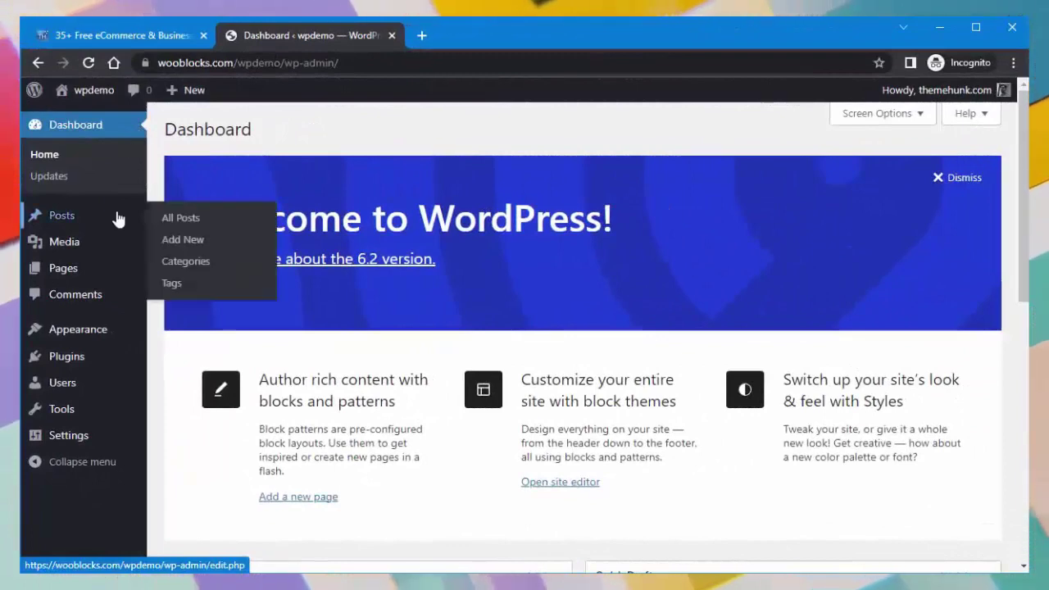
{"action": "mouse_move", "coordinate": [97, 330]}
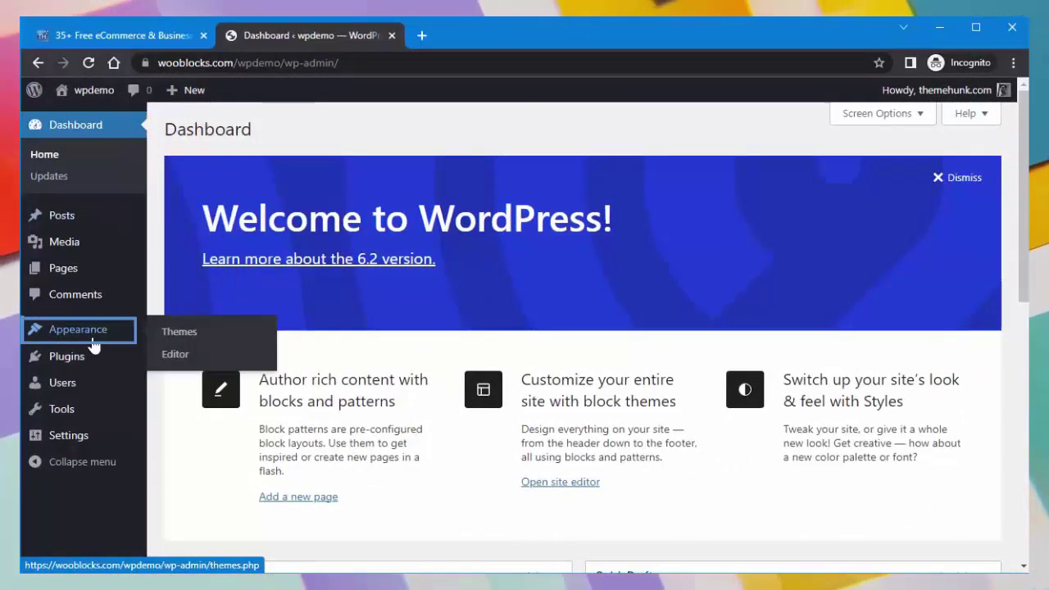
{"action": "left_click", "coordinate": [186, 342]}
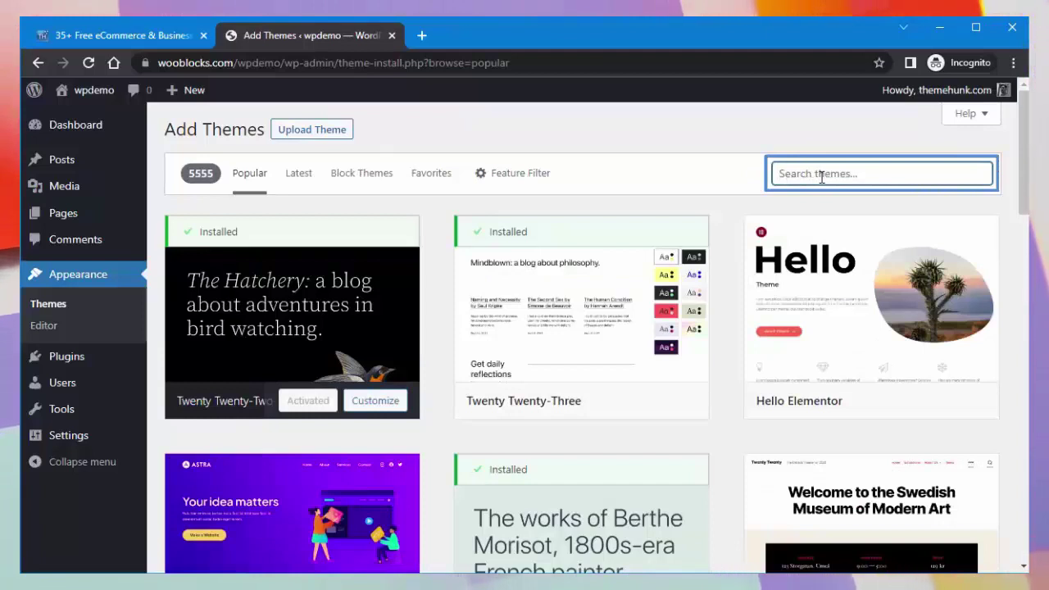
{"action": "type", "text": "H S"}
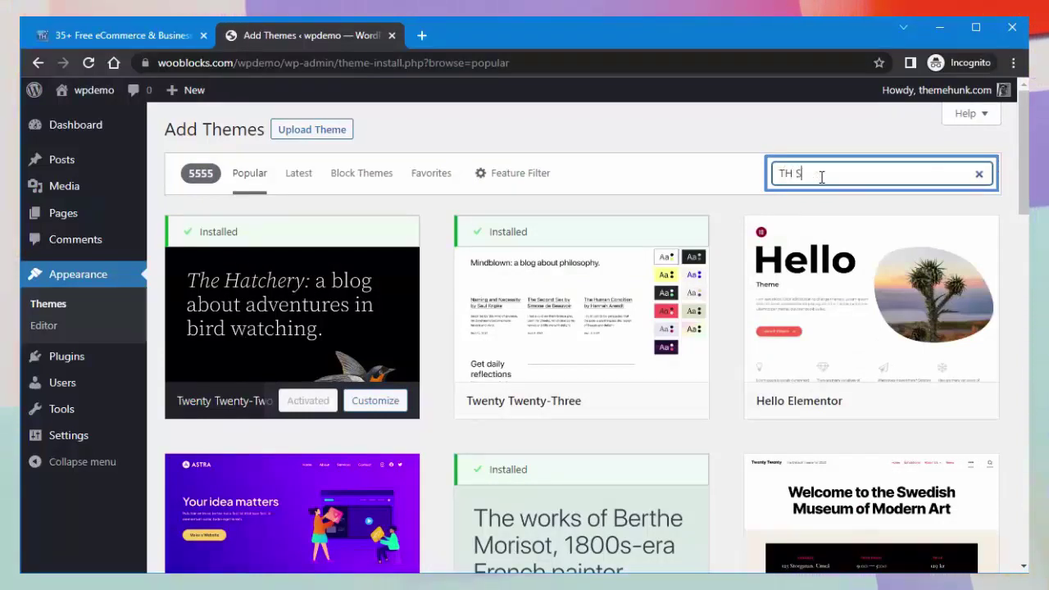
{"action": "type", "text": "hop Mania"}
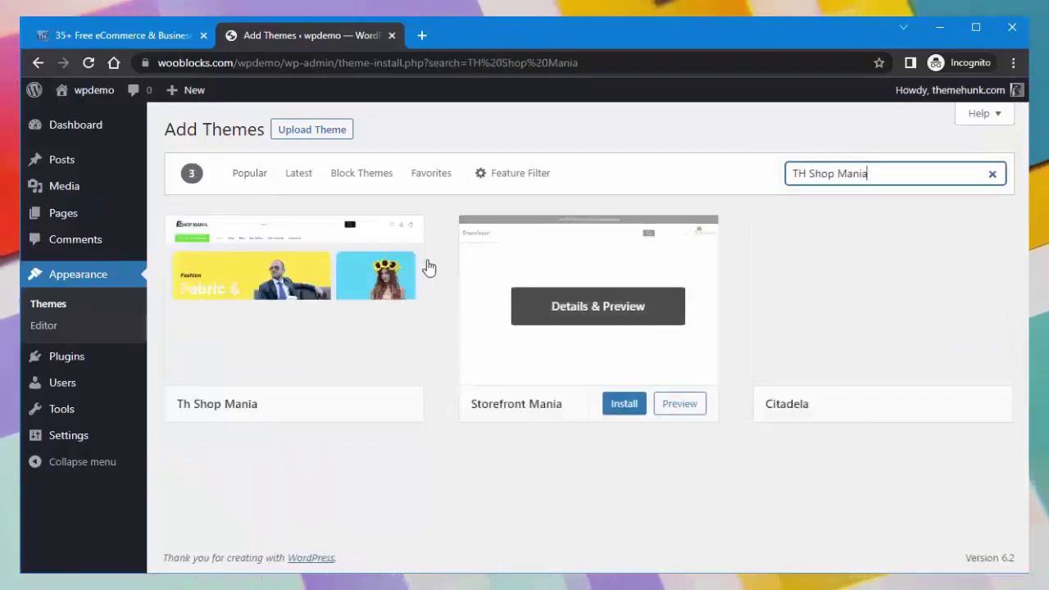
Open the details and preview of the Th Shop Mania theme, and install and activate it
{"action": "mouse_move", "coordinate": [298, 321]}
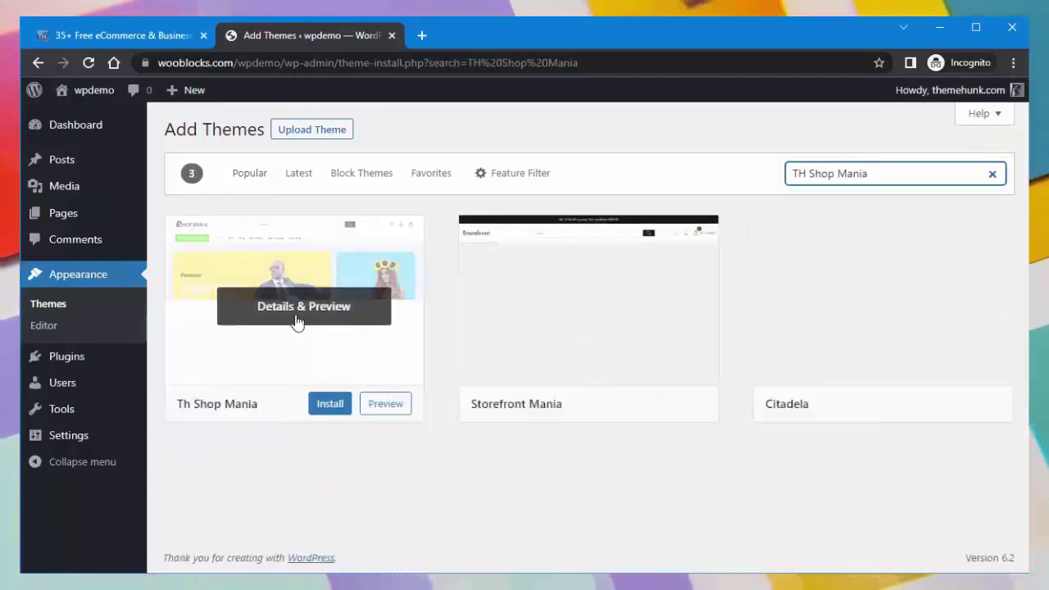
{"action": "left_click", "coordinate": [313, 366]}
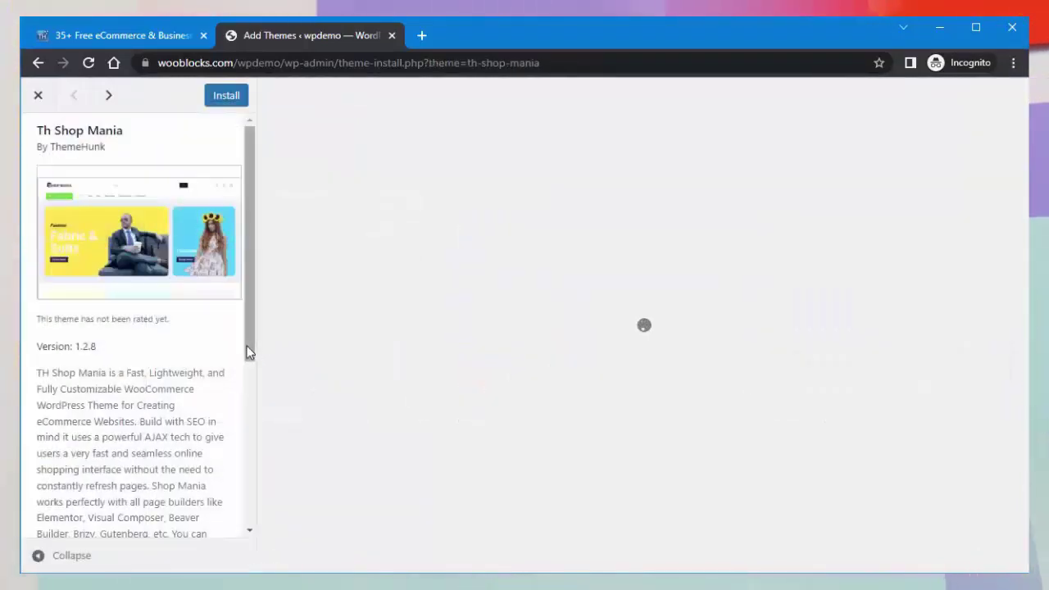
{"action": "left_click_drag", "start_coordinate": [250, 352], "coordinate": [263, 295]}
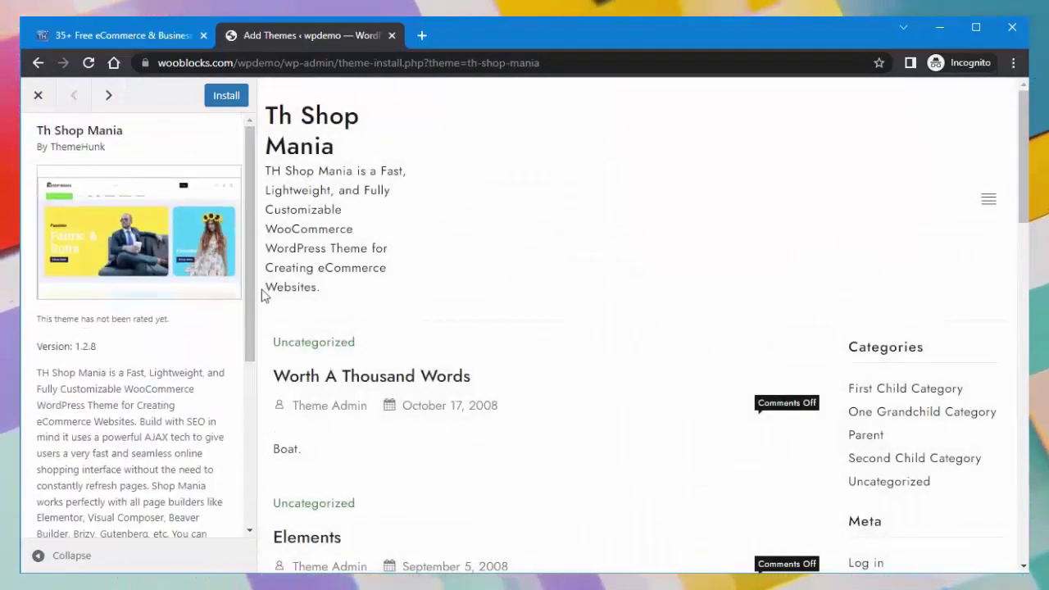
{"action": "left_click", "coordinate": [231, 105]}
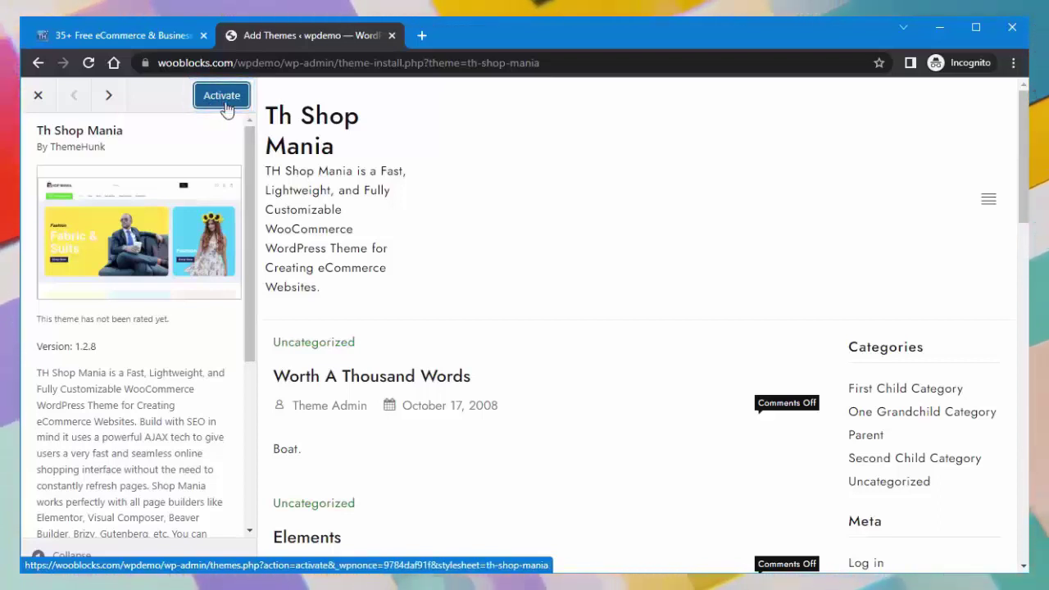
{"action": "left_click", "coordinate": [227, 107]}
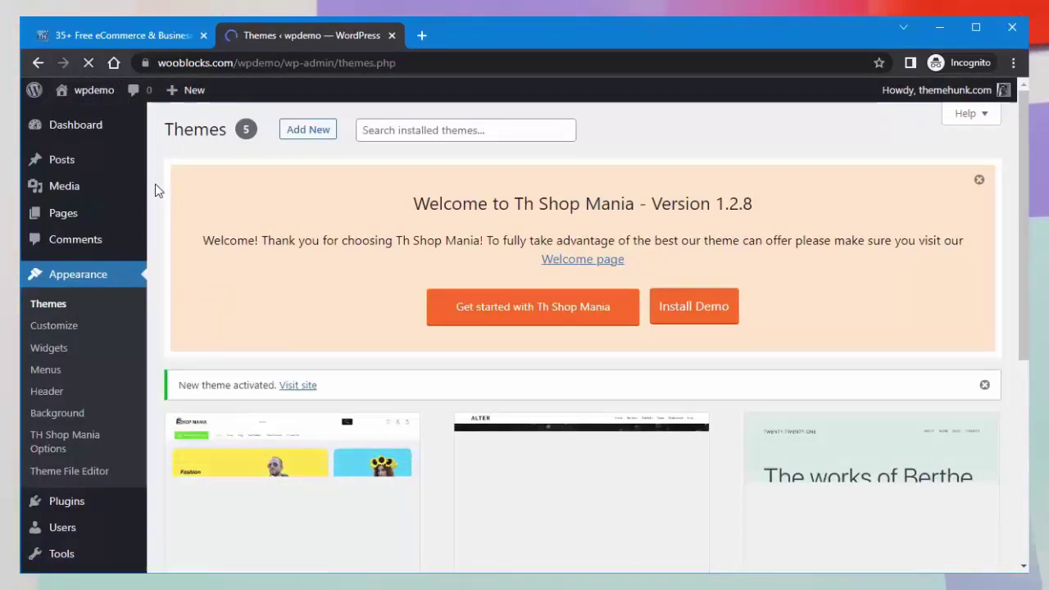
Open the TH Shop Mania options and show the theme's recommended plugins
{"action": "scroll", "coordinate": [155, 186], "scroll_direction": "down", "scroll_amount": 2}
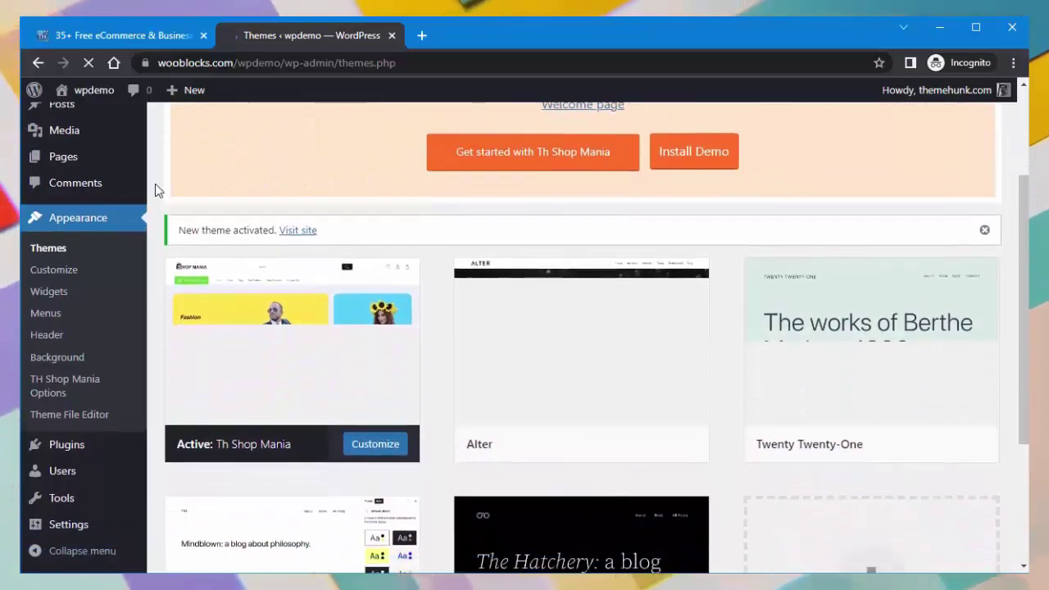
{"action": "scroll", "coordinate": [155, 184], "scroll_direction": "down", "scroll_amount": 1}
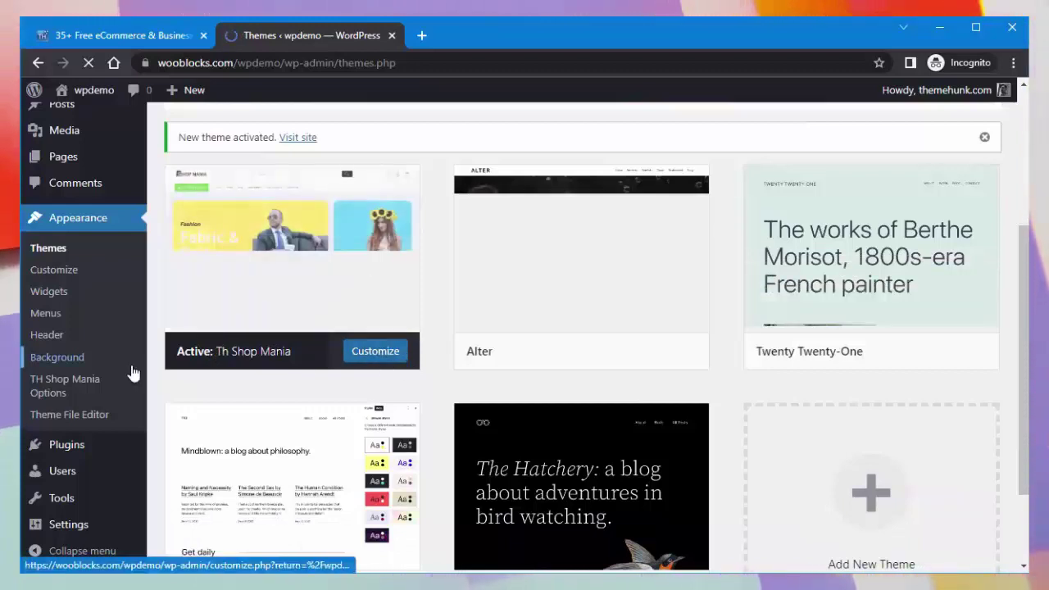
{"action": "left_click", "coordinate": [72, 388]}
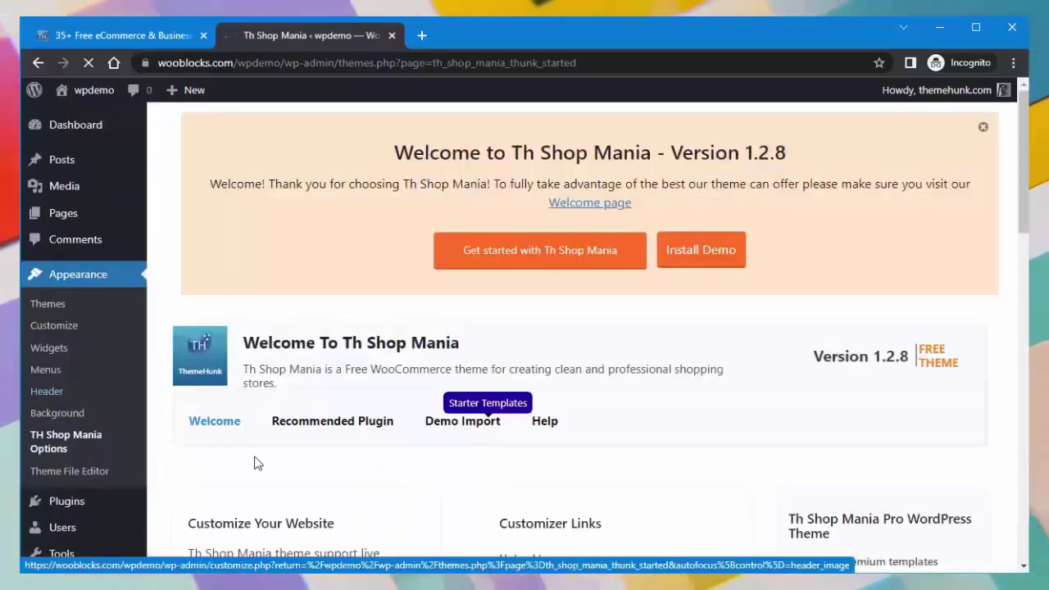
{"action": "scroll", "coordinate": [257, 464], "scroll_direction": "down", "scroll_amount": 2}
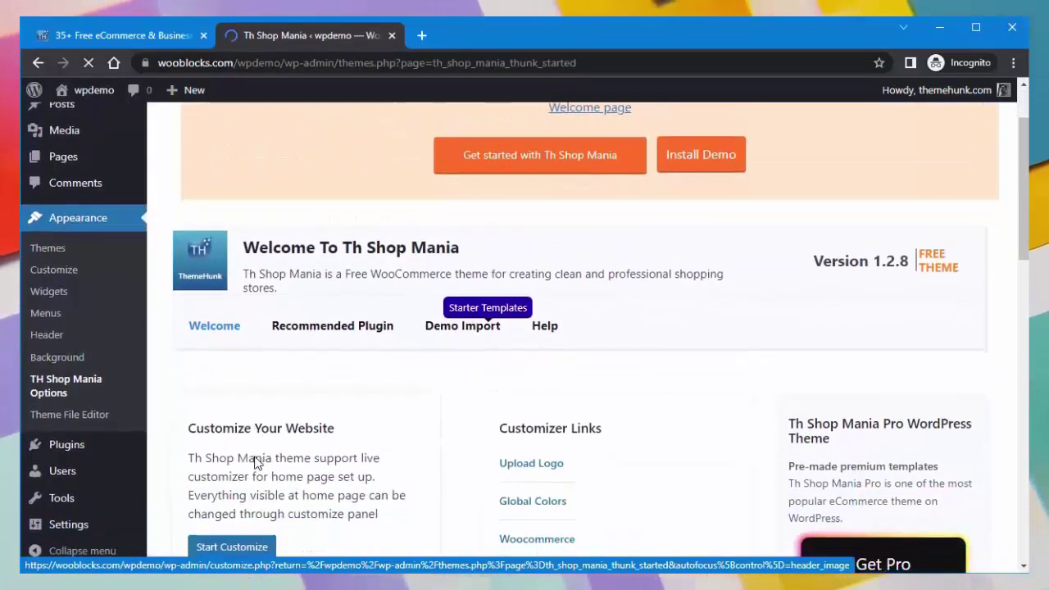
{"action": "scroll", "coordinate": [257, 464], "scroll_direction": "down", "scroll_amount": 1}
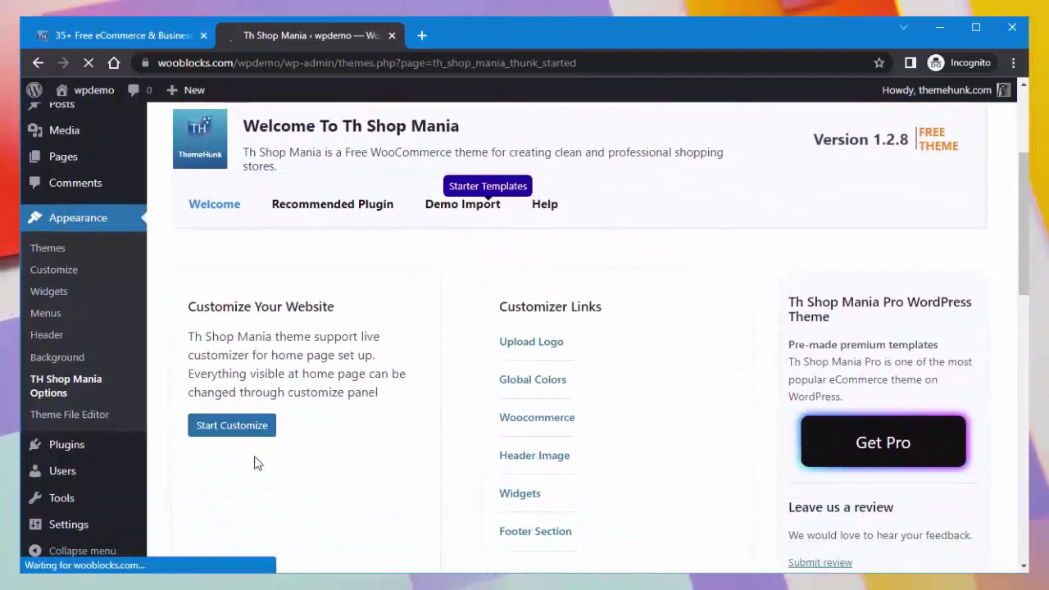
{"action": "left_click", "coordinate": [326, 213]}
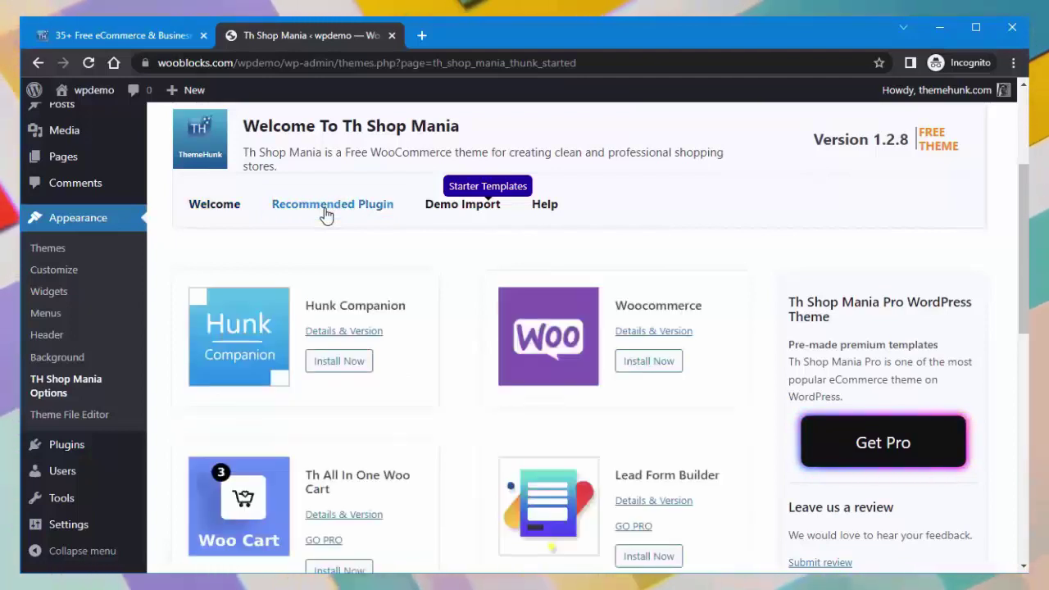
Install the recommended Hunk Companion, Woocommerce, Th All In One Woo Cart and Lead Form Builder plugins
{"action": "left_click", "coordinate": [341, 368]}
{"action": "left_click", "coordinate": [644, 366]}
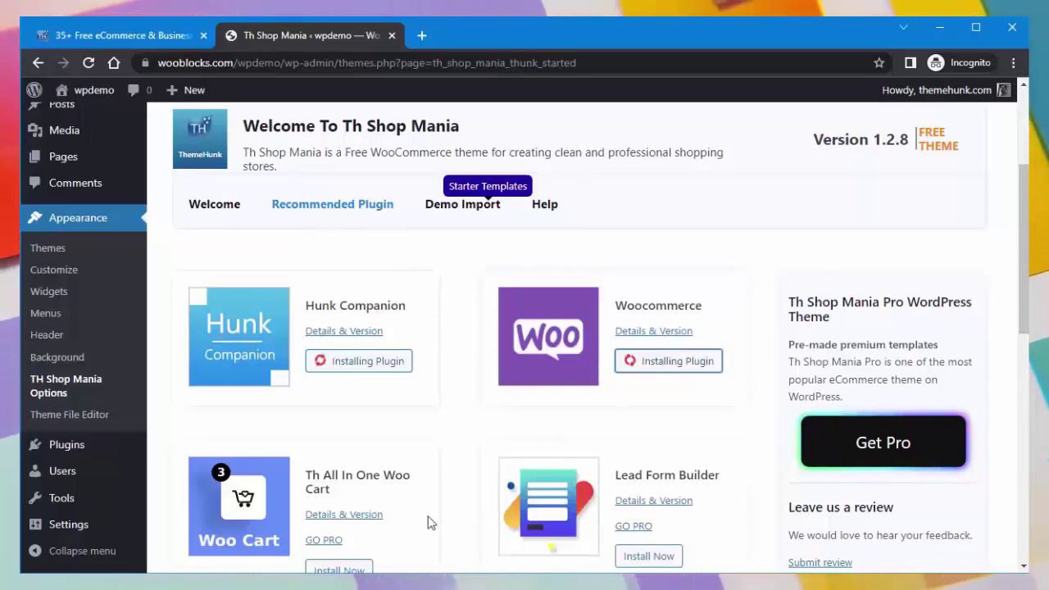
{"action": "left_click", "coordinate": [371, 566]}
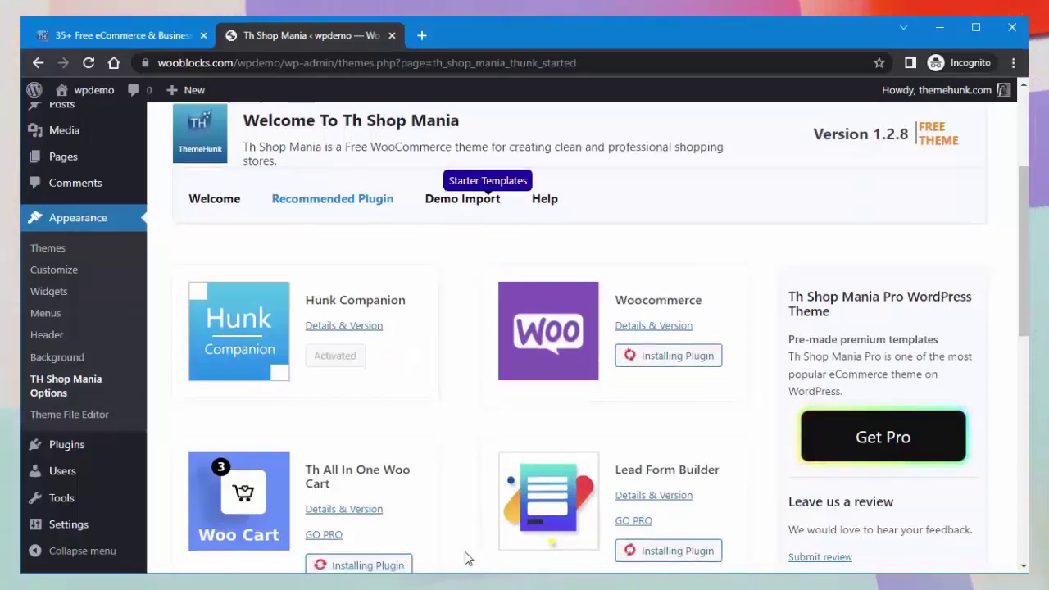
Install the WP Popup Builder, Th Advance Product Search, Th Product Compare, Th Variation Swatches and YITH WooCommerce Wishlist plugins
{"action": "scroll", "coordinate": [467, 559], "scroll_direction": "down", "scroll_amount": 5}
{"action": "scroll", "coordinate": [468, 556], "scroll_direction": "down", "scroll_amount": 3}
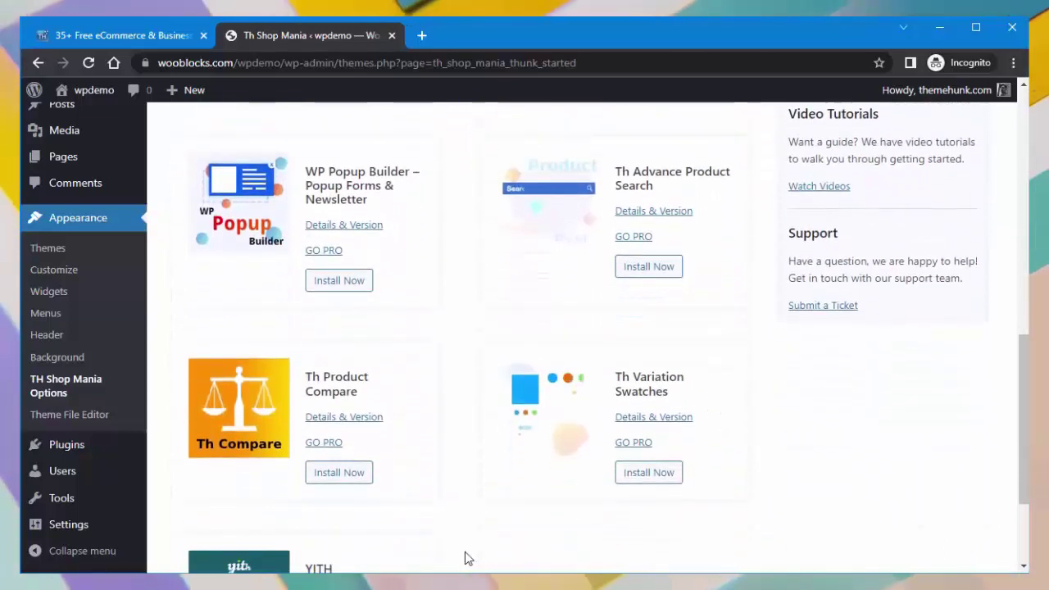
{"action": "left_click", "coordinate": [346, 289]}
{"action": "left_click", "coordinate": [643, 273]}
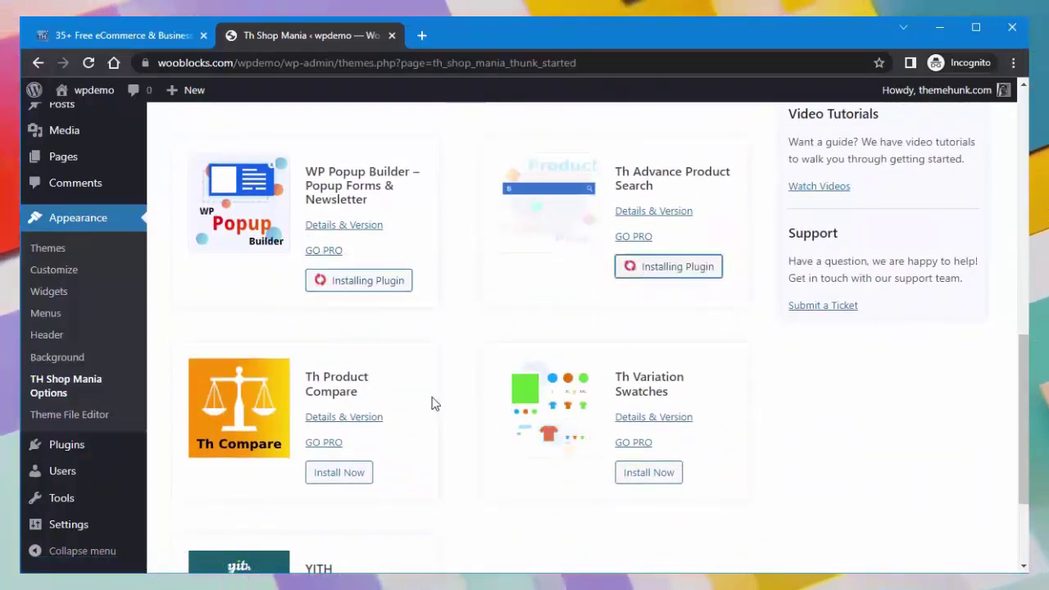
{"action": "left_click", "coordinate": [340, 474]}
{"action": "left_click", "coordinate": [627, 480]}
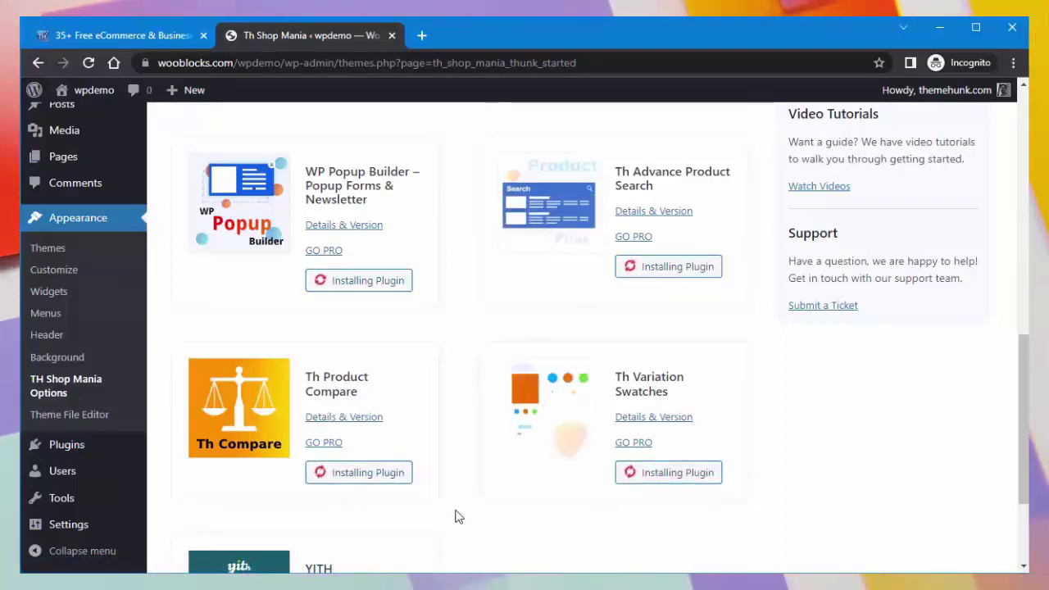
{"action": "scroll", "coordinate": [456, 515], "scroll_direction": "down", "scroll_amount": 2}
{"action": "scroll", "coordinate": [457, 516], "scroll_direction": "down", "scroll_amount": 2}
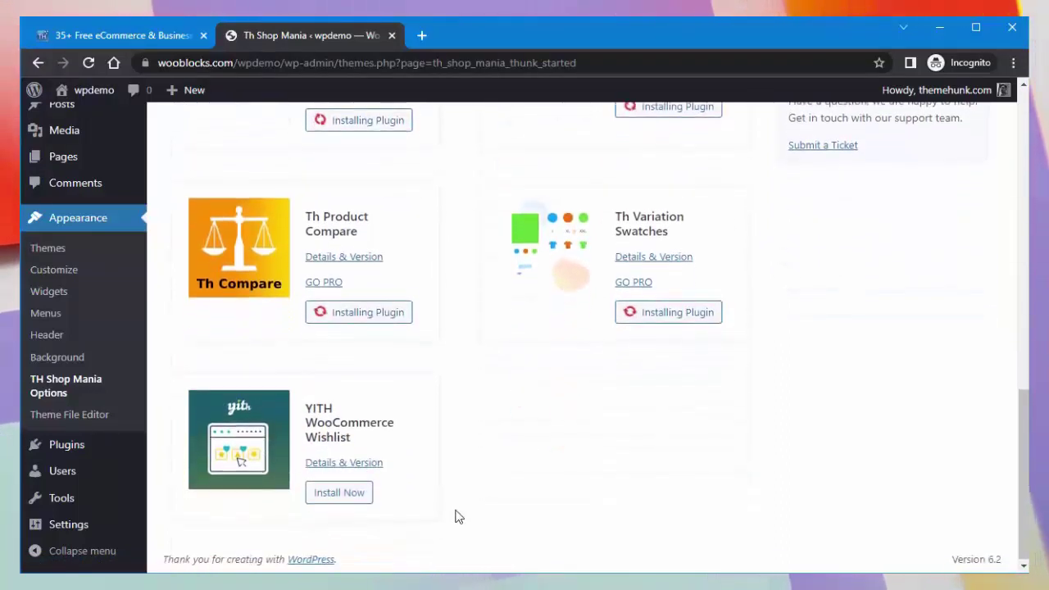
{"action": "left_click", "coordinate": [352, 494]}
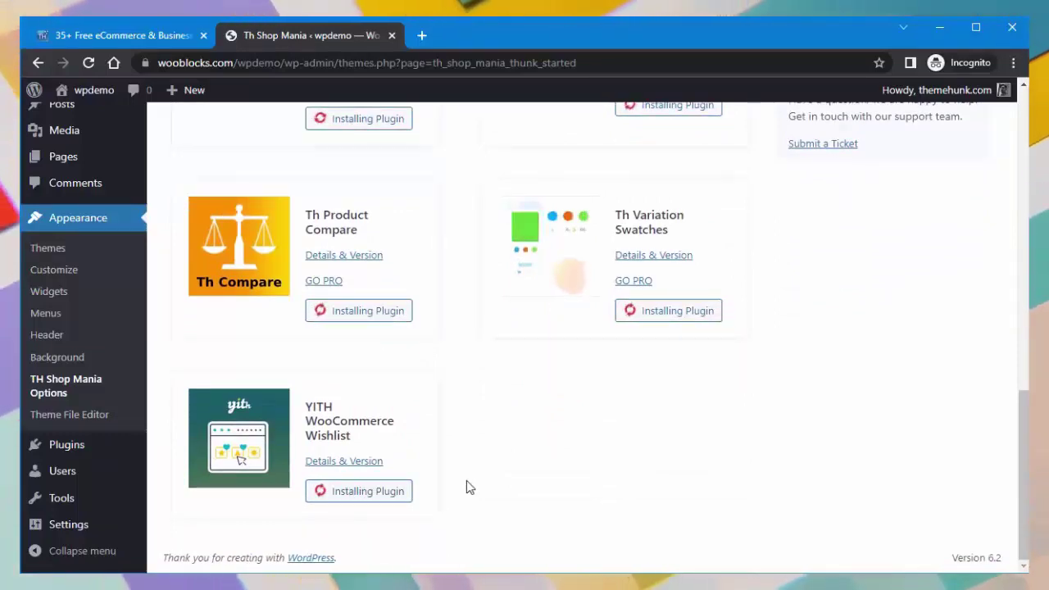
Go to the theme's demo import section and open the library of importable demo sites
{"action": "scroll", "coordinate": [466, 487], "scroll_direction": "up", "scroll_amount": 2}
{"action": "scroll", "coordinate": [467, 487], "scroll_direction": "up", "scroll_amount": 3}
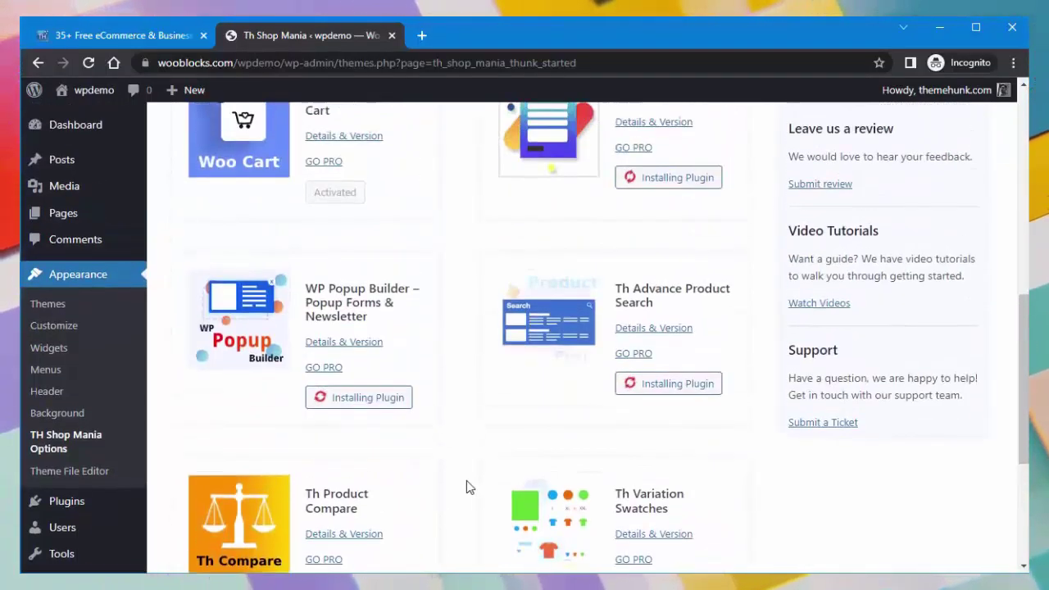
{"action": "scroll", "coordinate": [466, 486], "scroll_direction": "up", "scroll_amount": 5}
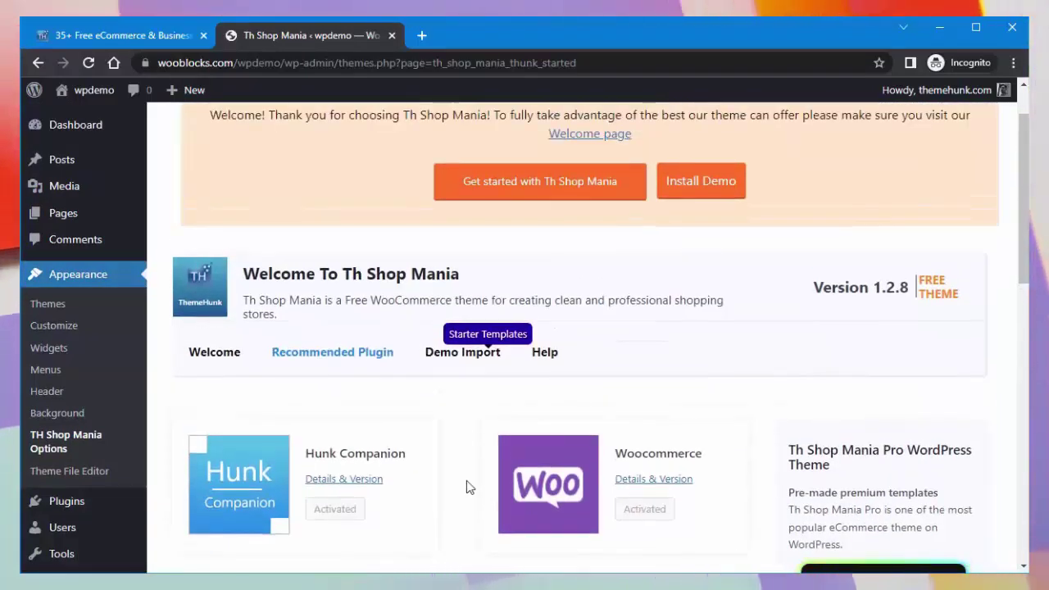
{"action": "scroll", "coordinate": [466, 487], "scroll_direction": "up", "scroll_amount": 1}
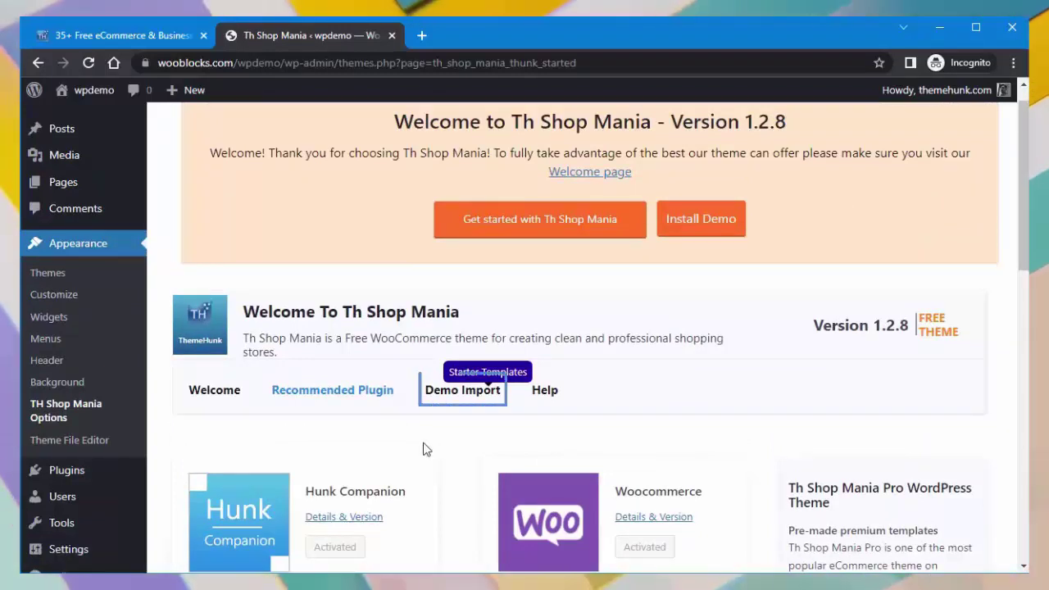
{"action": "left_click", "coordinate": [474, 397]}
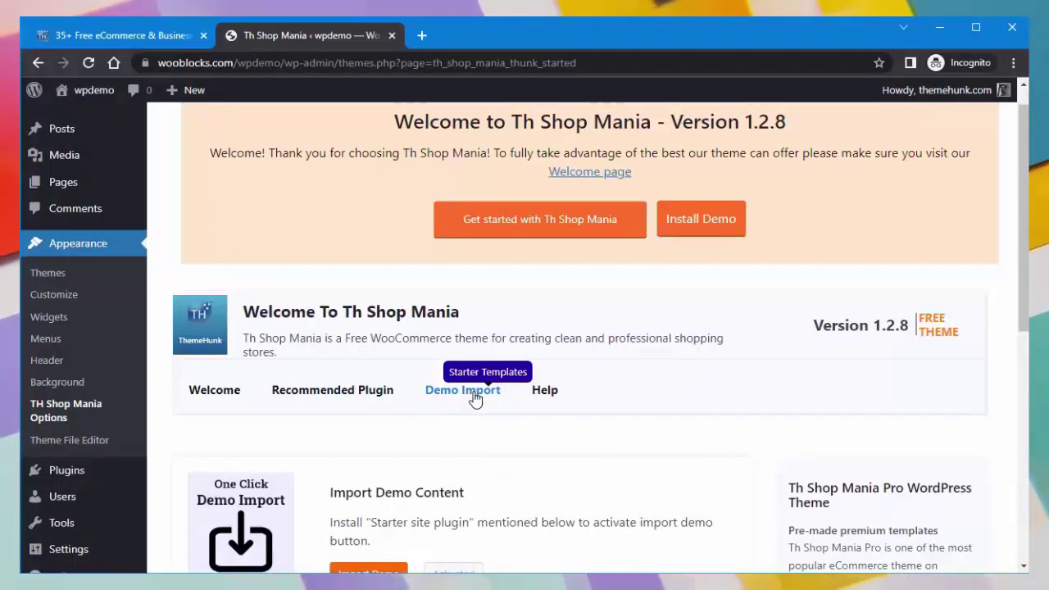
{"action": "scroll", "coordinate": [475, 399], "scroll_direction": "down", "scroll_amount": 2}
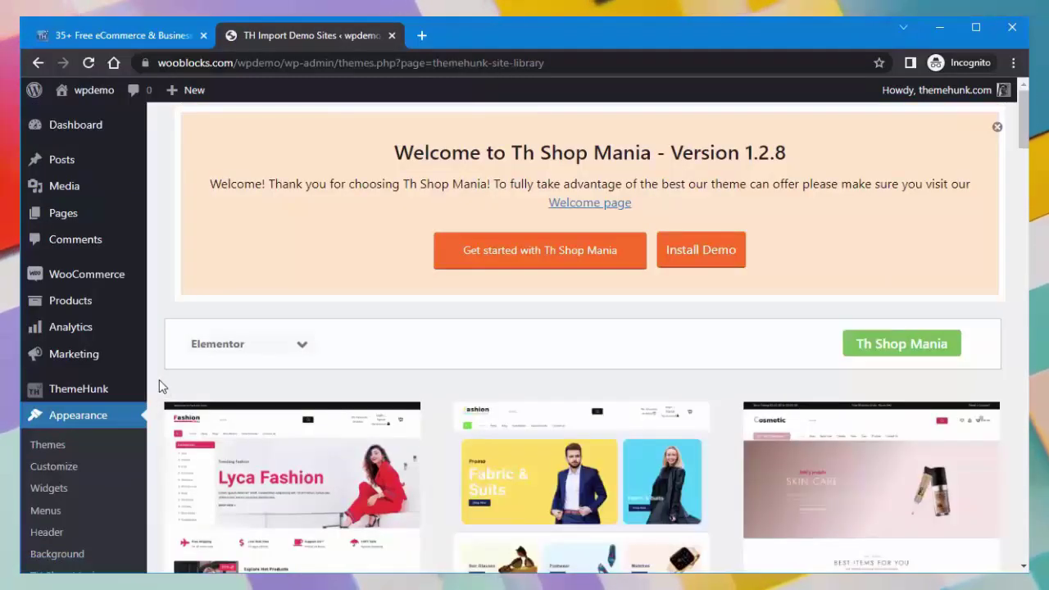
Browse the library of Elementor demo sites available for the Th Shop Mania theme, including the free and PRO templates
{"action": "scroll", "coordinate": [159, 379], "scroll_direction": "down", "scroll_amount": 2}
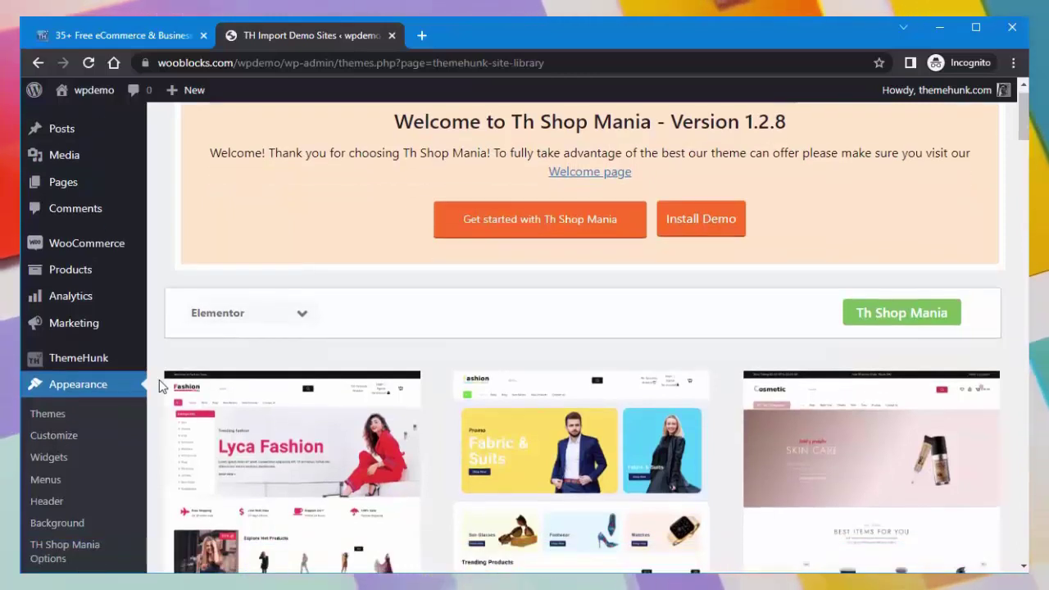
{"action": "scroll", "coordinate": [159, 379], "scroll_direction": "down", "scroll_amount": 1}
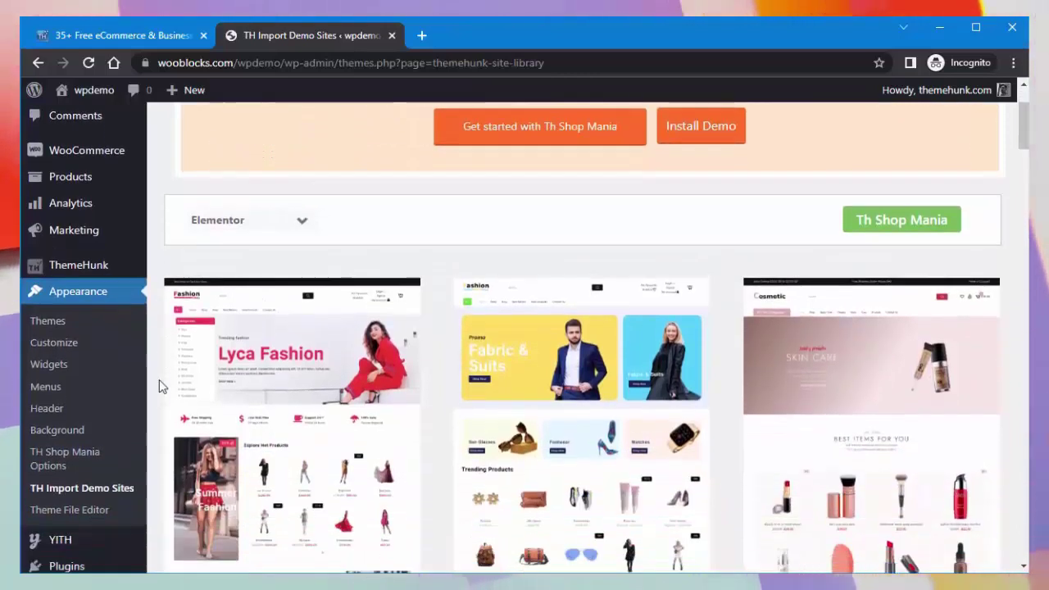
{"action": "scroll", "coordinate": [159, 380], "scroll_direction": "down", "scroll_amount": 1}
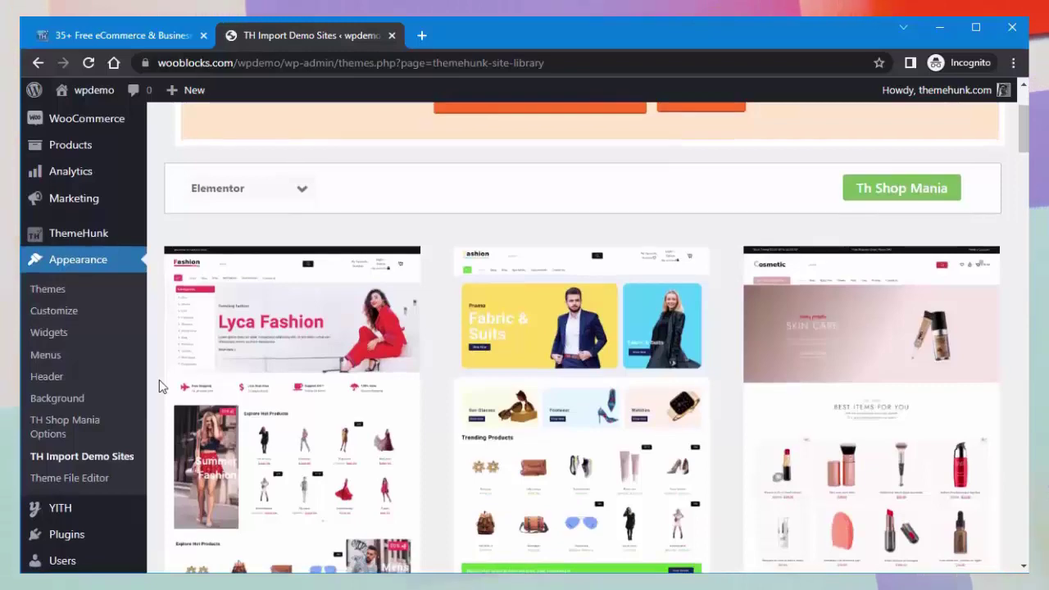
{"action": "scroll", "coordinate": [159, 380], "scroll_direction": "down", "scroll_amount": 1}
{"action": "scroll", "coordinate": [159, 380], "scroll_direction": "down", "scroll_amount": 7}
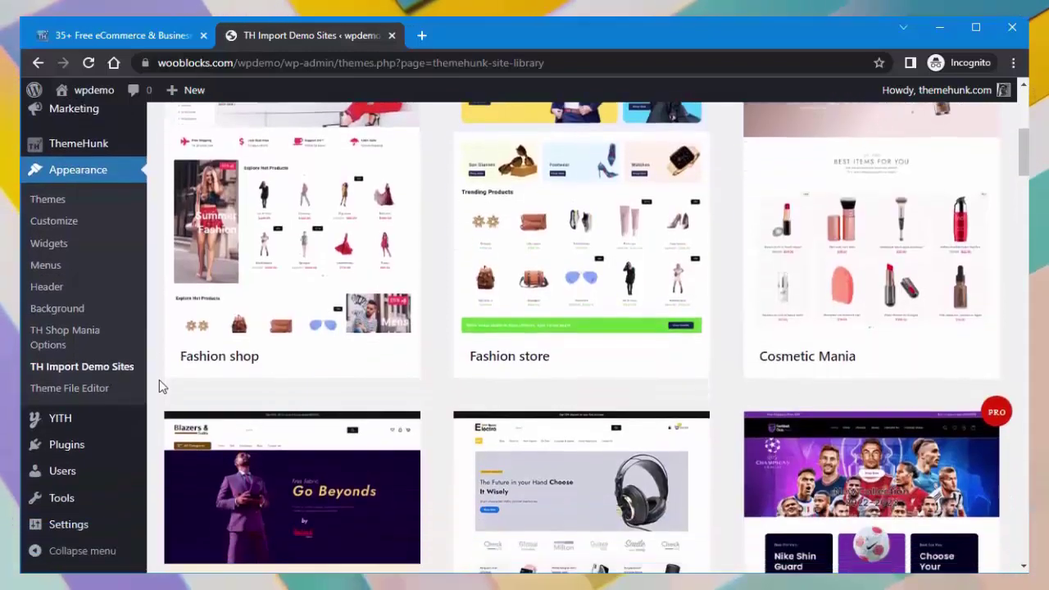
{"action": "scroll", "coordinate": [159, 379], "scroll_direction": "down", "scroll_amount": 8}
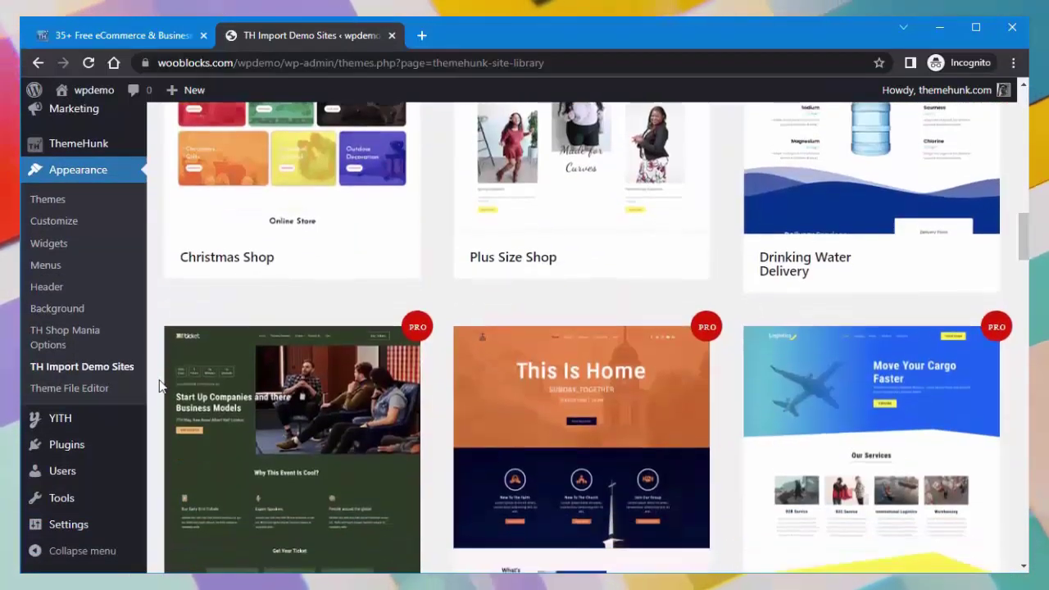
{"action": "scroll", "coordinate": [160, 386], "scroll_direction": "down", "scroll_amount": 10}
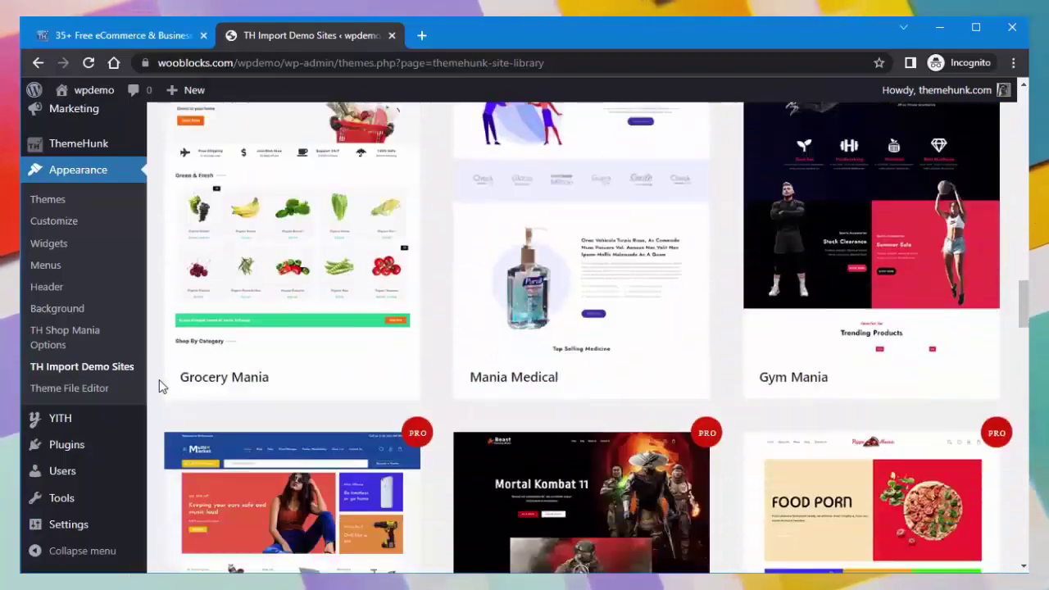
{"action": "scroll", "coordinate": [161, 385], "scroll_direction": "down", "scroll_amount": 9}
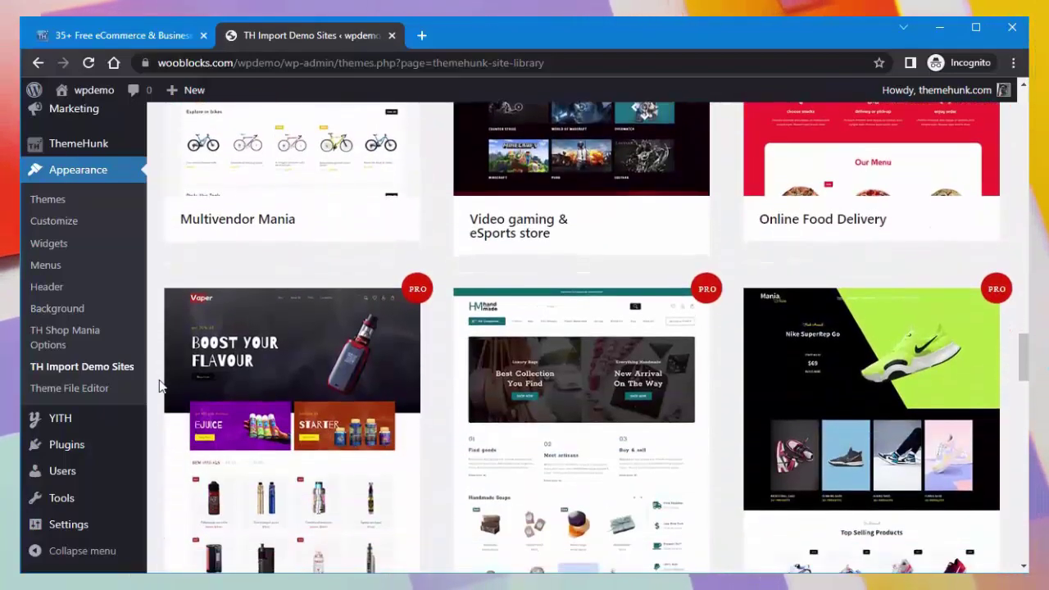
{"action": "scroll", "coordinate": [159, 379], "scroll_direction": "down", "scroll_amount": 10}
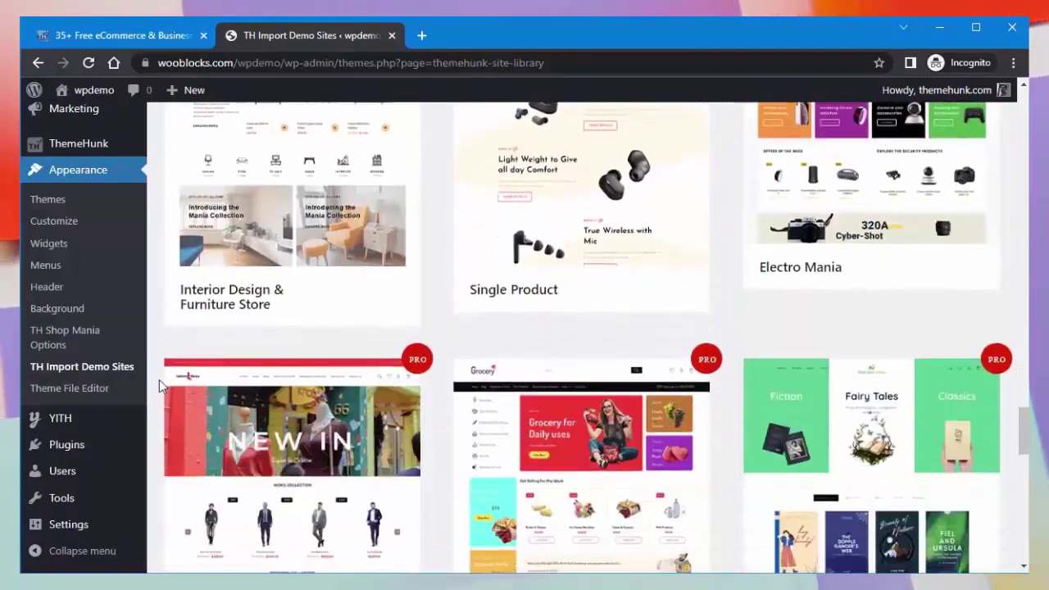
{"action": "scroll", "coordinate": [160, 380], "scroll_direction": "down", "scroll_amount": 8}
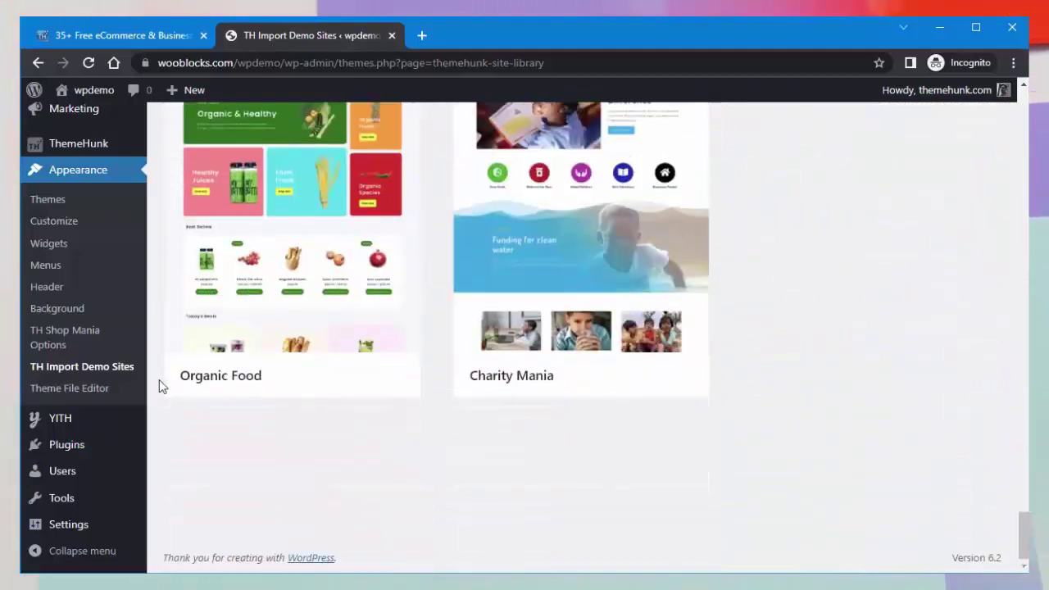
{"action": "scroll", "coordinate": [159, 380], "scroll_direction": "up", "scroll_amount": 10}
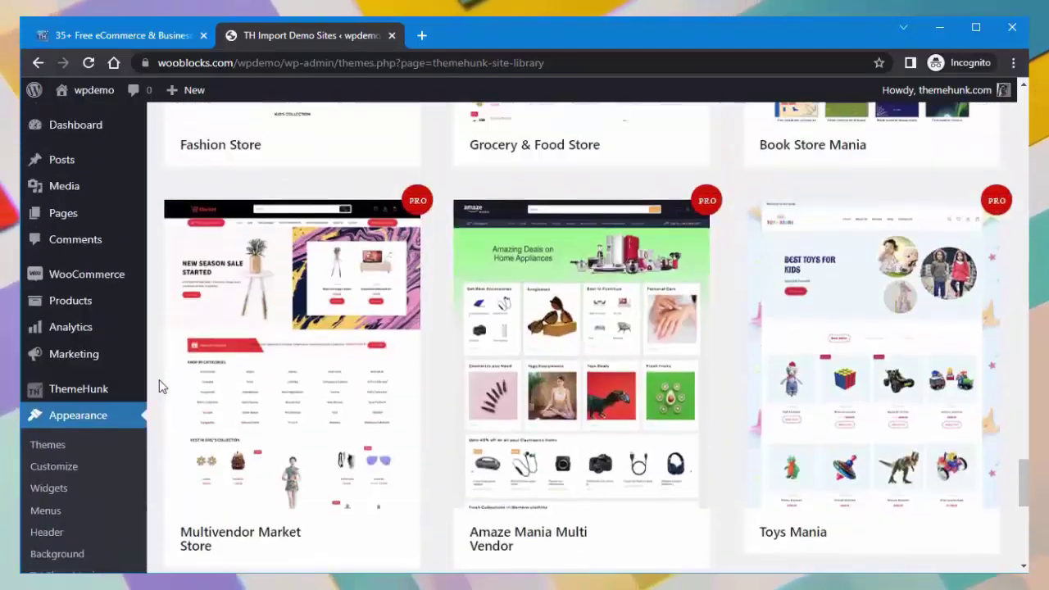
{"action": "scroll", "coordinate": [159, 379], "scroll_direction": "down", "scroll_amount": 8}
{"action": "scroll", "coordinate": [159, 380], "scroll_direction": "up", "scroll_amount": 5}
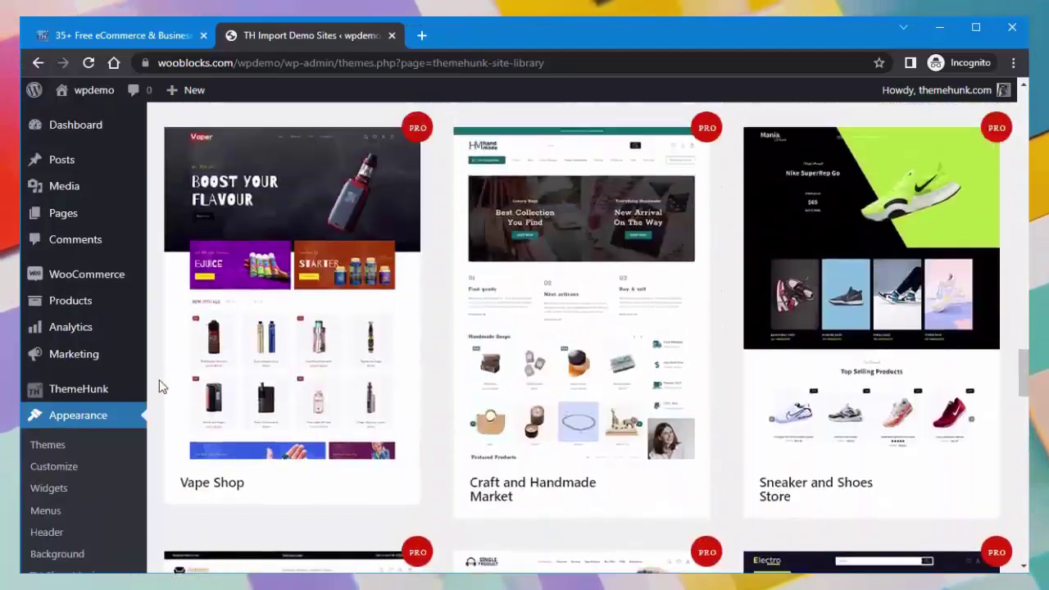
{"action": "scroll", "coordinate": [159, 379], "scroll_direction": "up", "scroll_amount": 10}
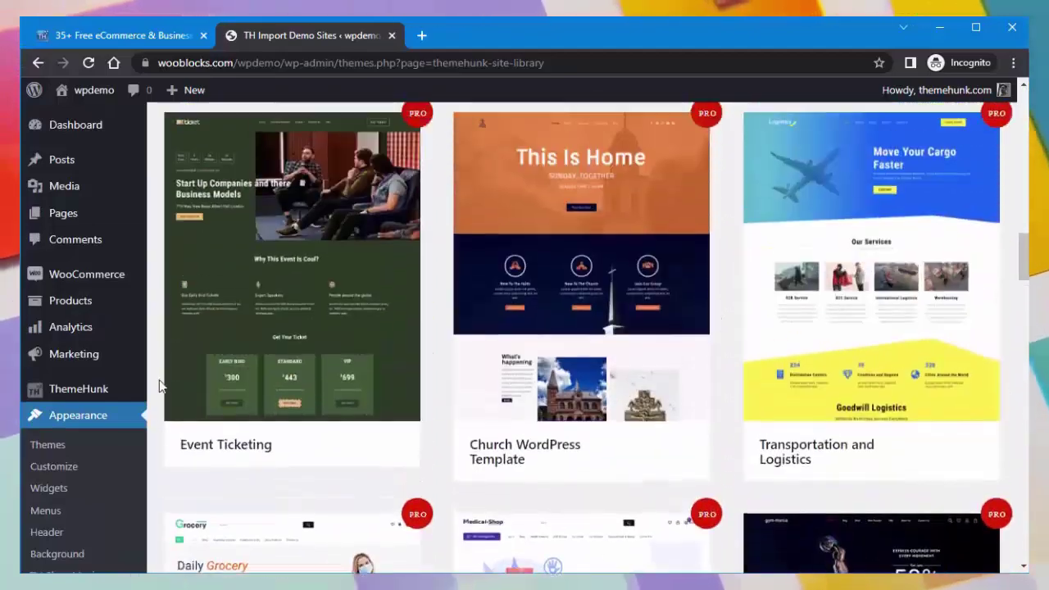
{"action": "scroll", "coordinate": [159, 379], "scroll_direction": "up", "scroll_amount": 7}
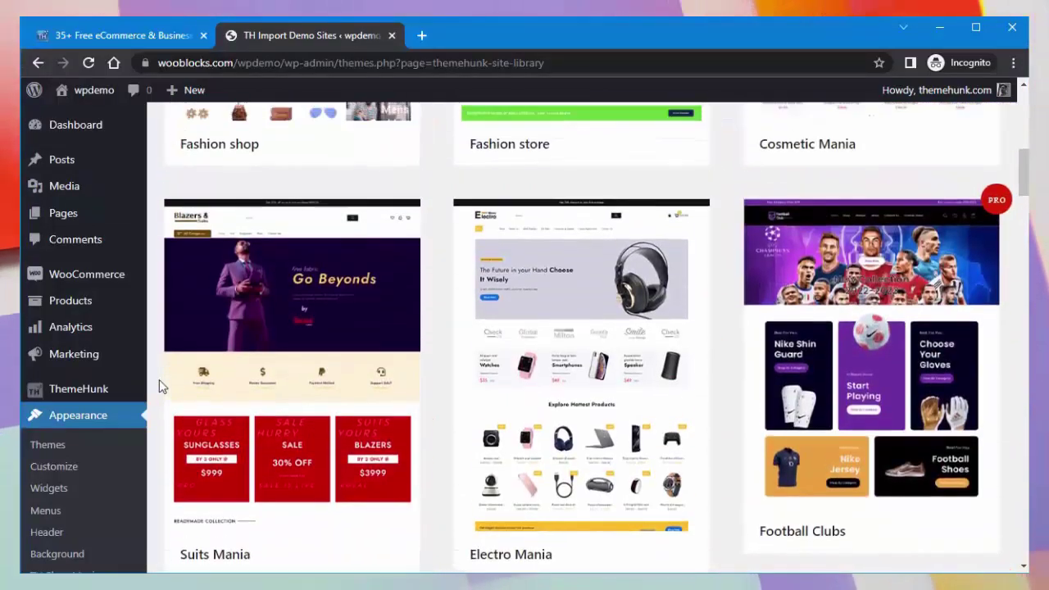
{"action": "scroll", "coordinate": [159, 380], "scroll_direction": "up", "scroll_amount": 3}
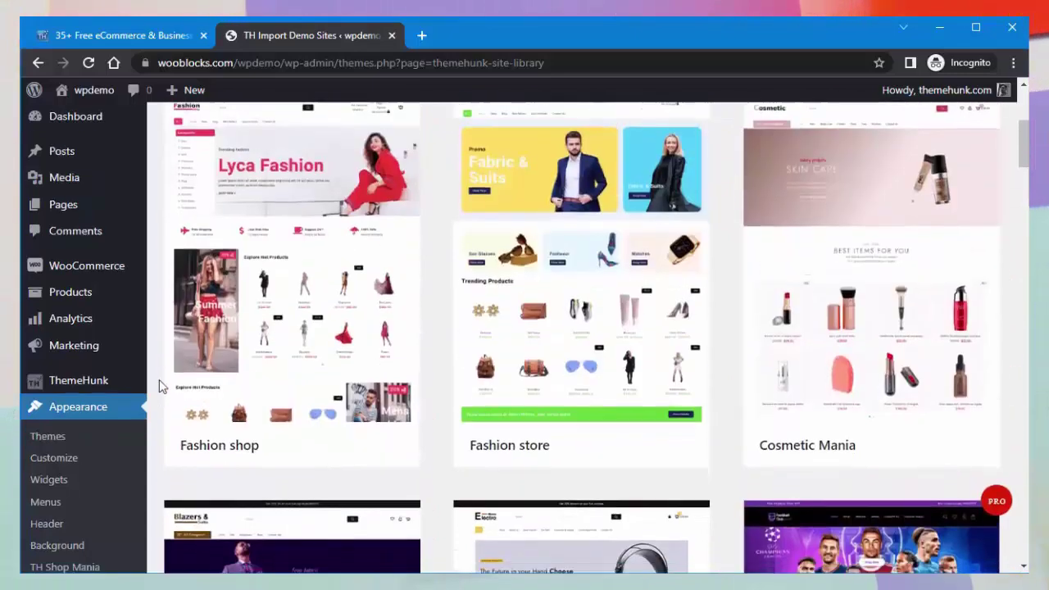
{"action": "scroll", "coordinate": [159, 380], "scroll_direction": "up", "scroll_amount": 2}
Choose the Suits Mania demo site and install its required Elementor plugin
{"action": "scroll", "coordinate": [159, 379], "scroll_direction": "down", "scroll_amount": 4}
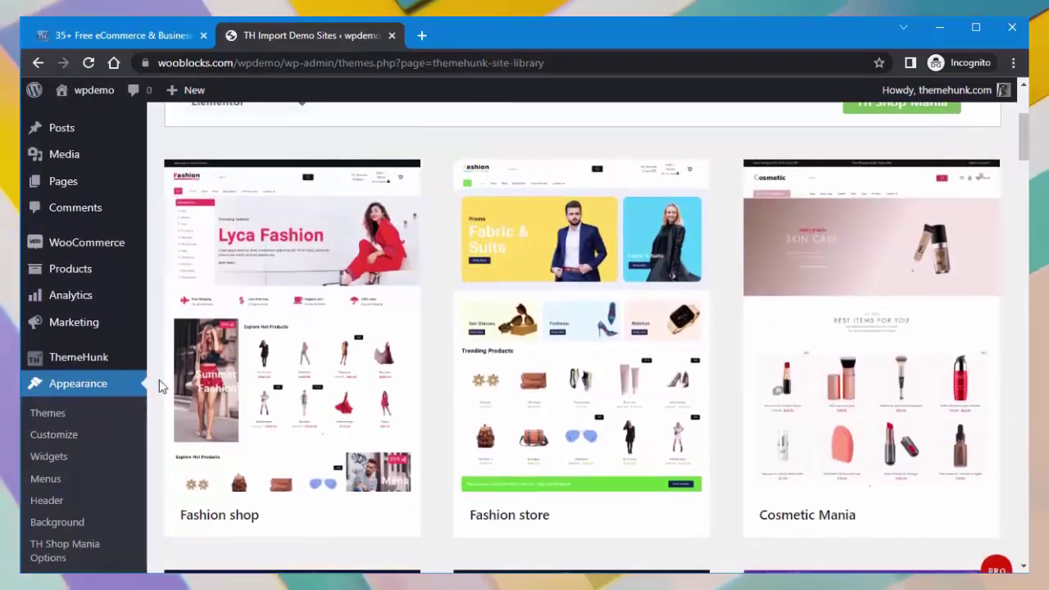
{"action": "scroll", "coordinate": [159, 380], "scroll_direction": "down", "scroll_amount": 1}
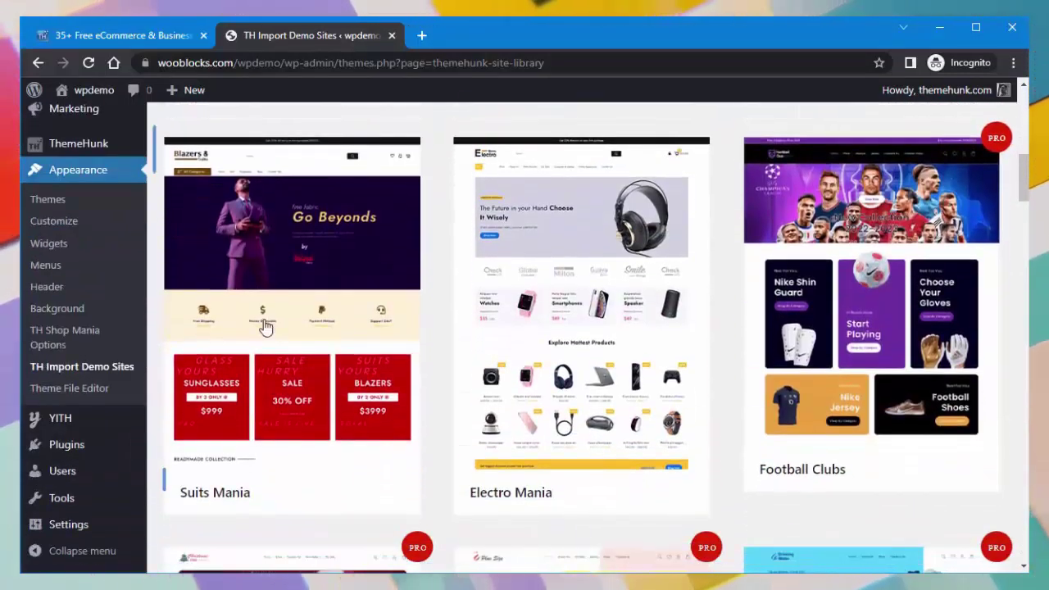
{"action": "left_click", "coordinate": [288, 457]}
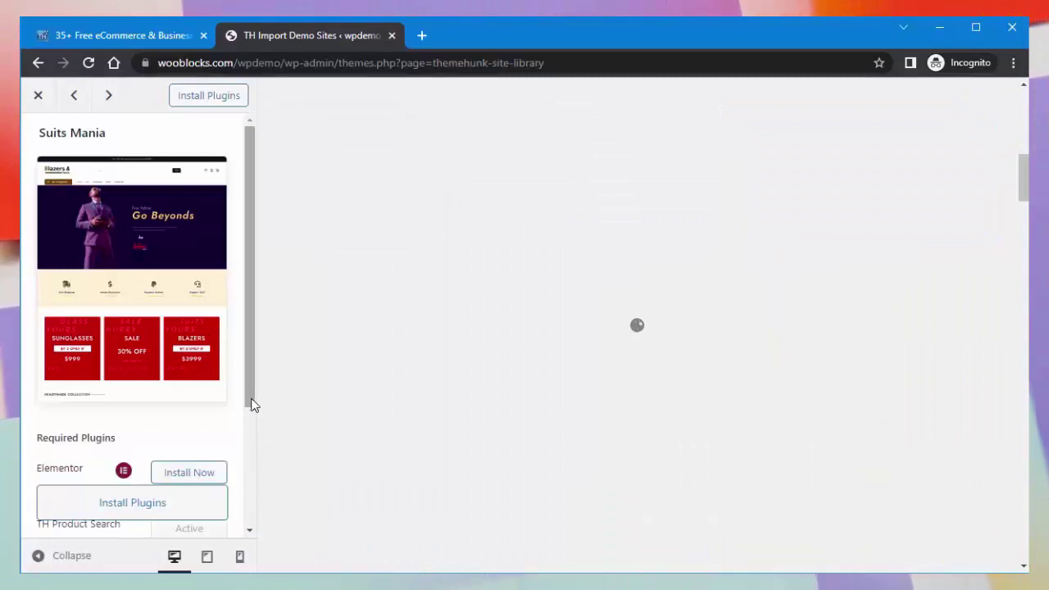
{"action": "left_click_drag", "start_coordinate": [253, 407], "coordinate": [249, 523]}
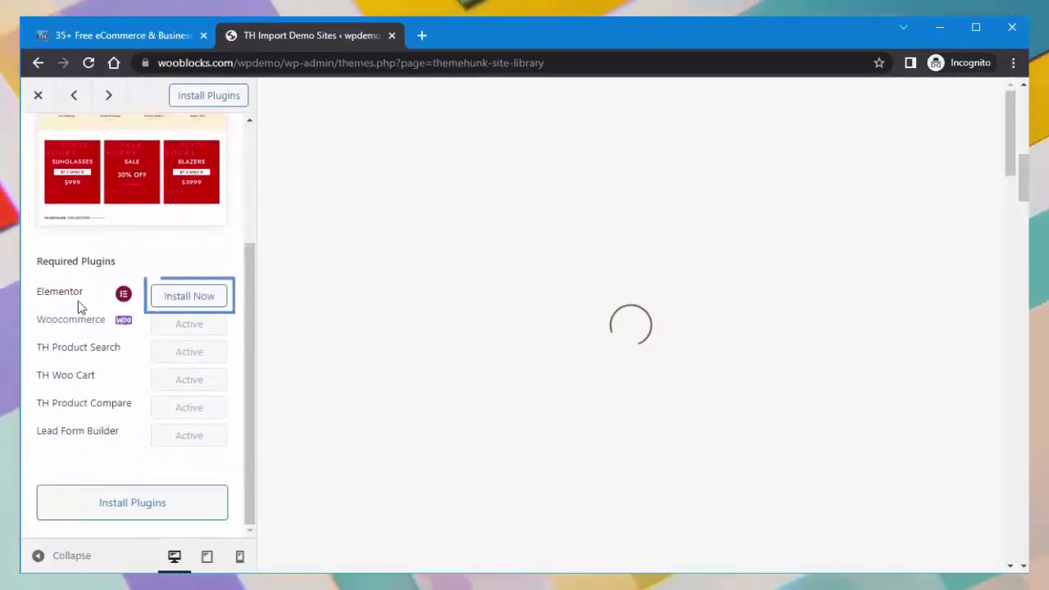
{"action": "left_click", "coordinate": [186, 300]}
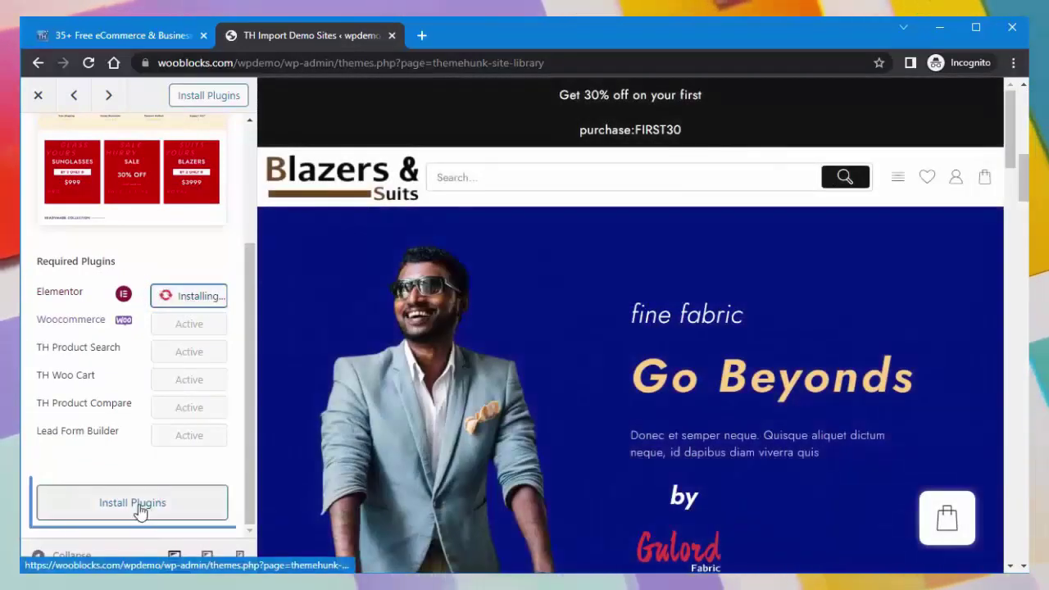
{"action": "left_click", "coordinate": [143, 510]}
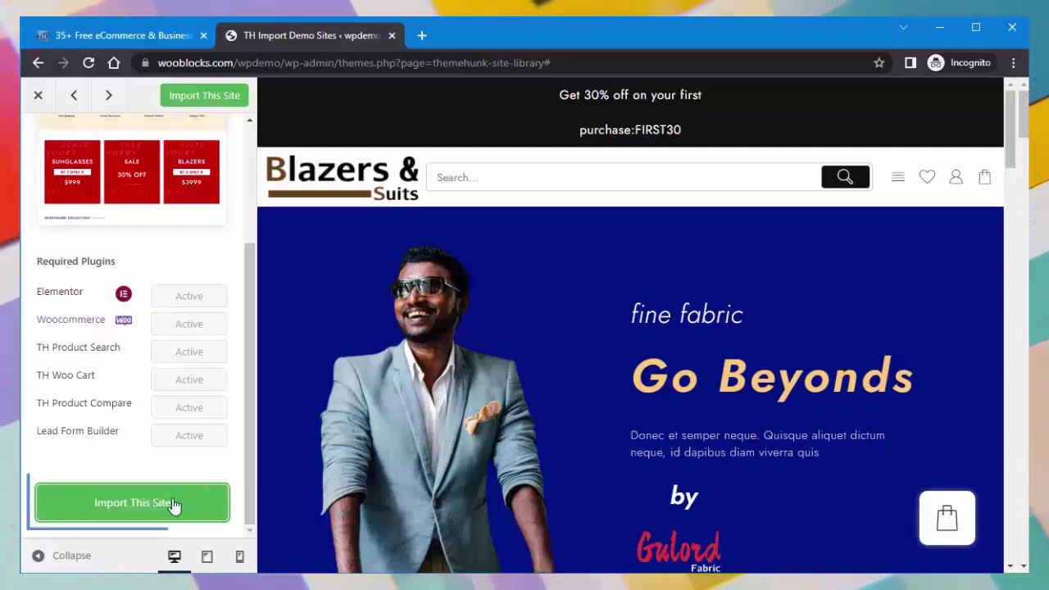
Import the Suits Mania demo site, accepting the import notice, and open the imported site
{"action": "left_click", "coordinate": [136, 514]}
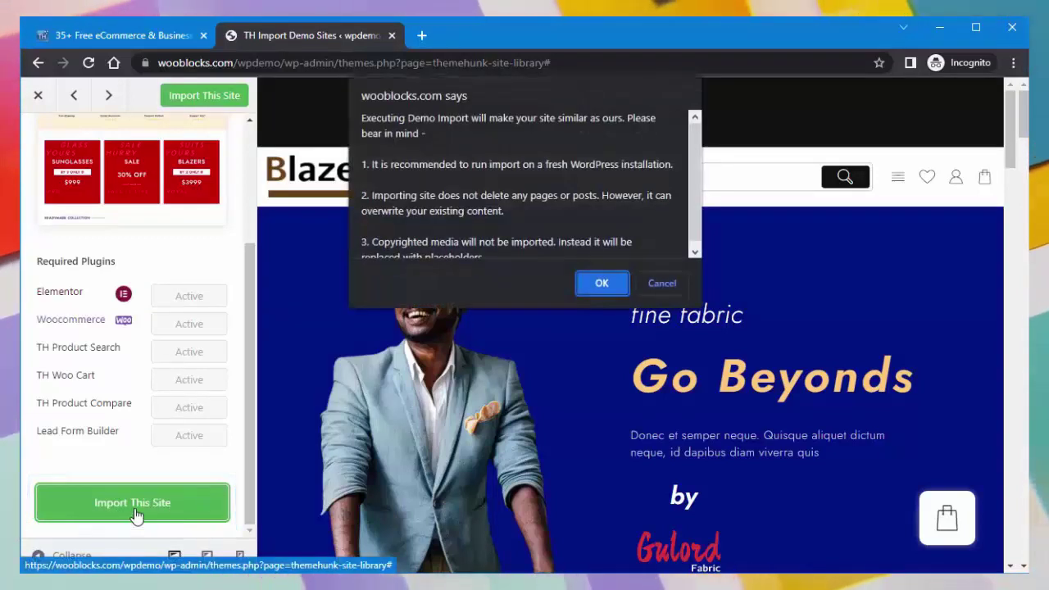
{"action": "left_click", "coordinate": [602, 284]}
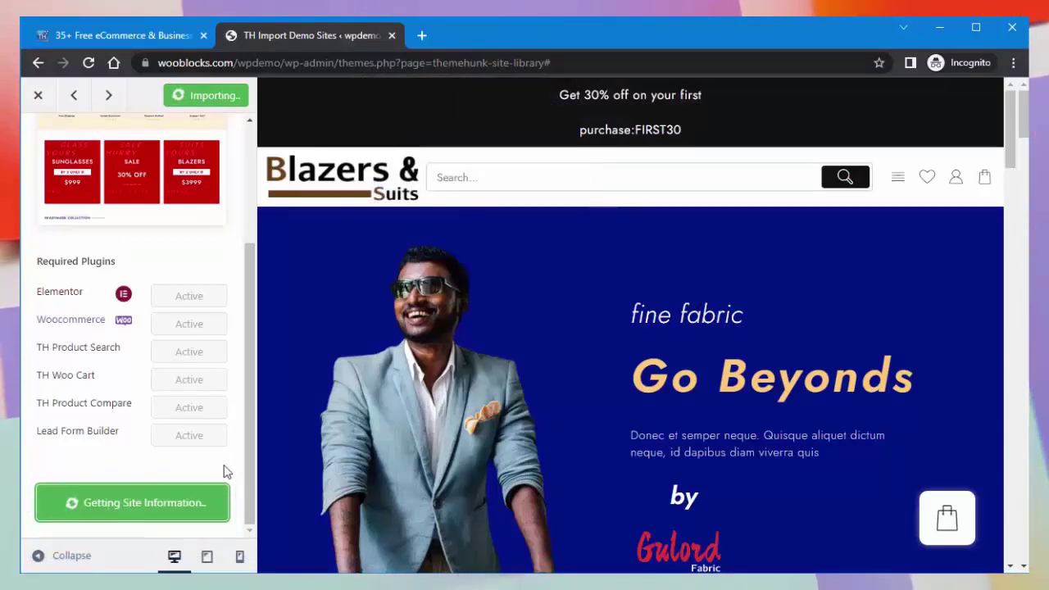
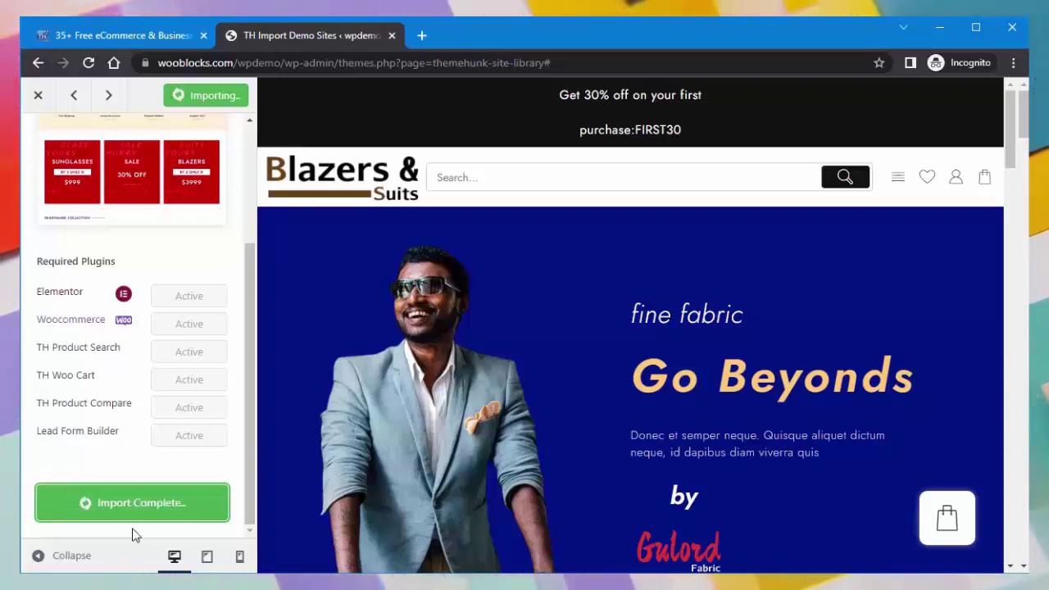
{"action": "left_click", "coordinate": [135, 517]}
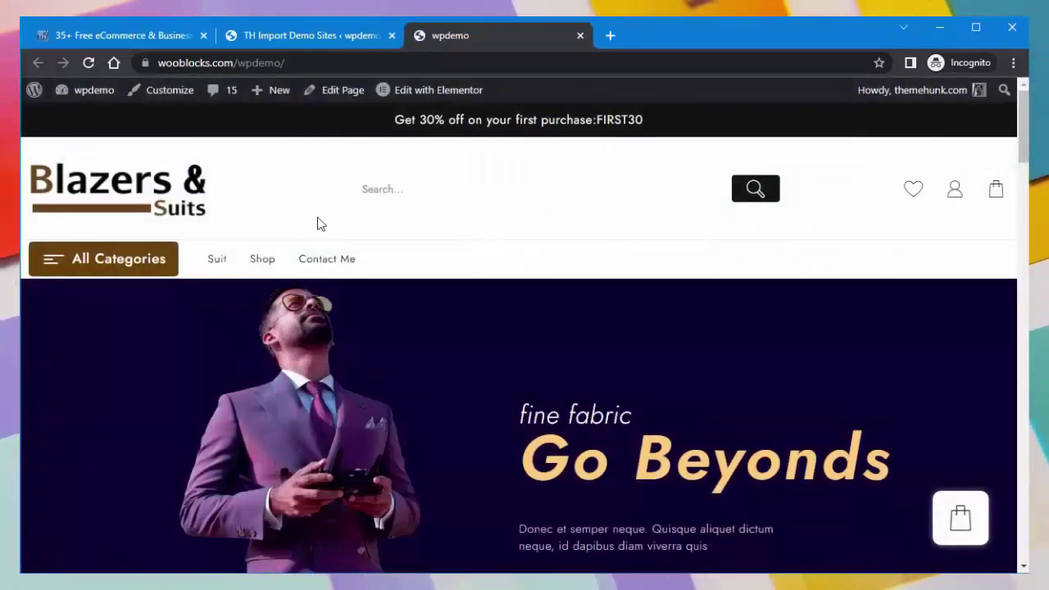
Review the imported home page from the header banner through the product sections to the footer
{"action": "scroll", "coordinate": [321, 224], "scroll_direction": "down", "scroll_amount": 3}
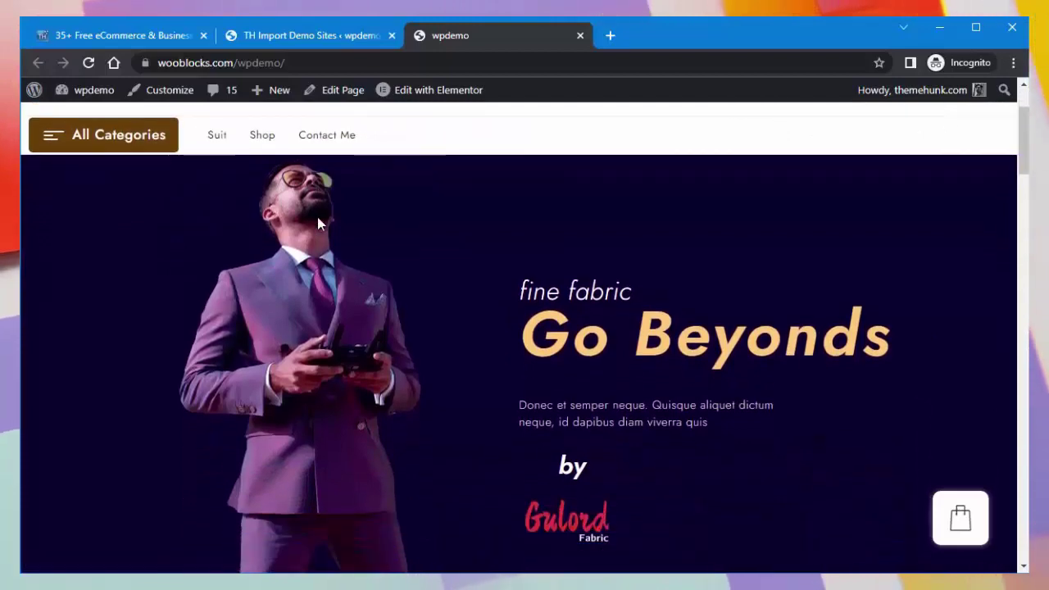
{"action": "scroll", "coordinate": [319, 224], "scroll_direction": "down", "scroll_amount": 5}
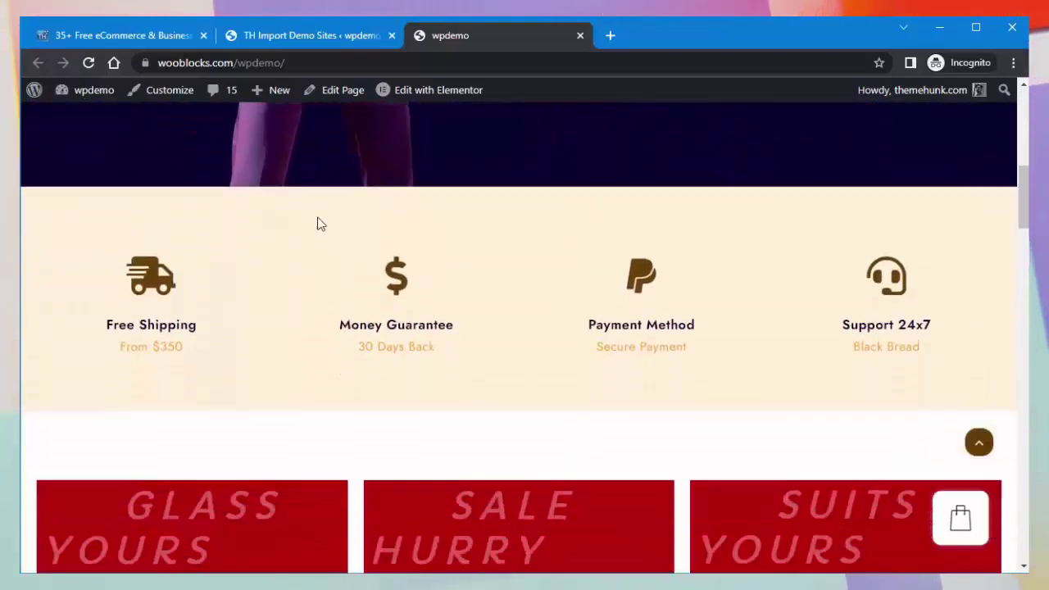
{"action": "scroll", "coordinate": [320, 224], "scroll_direction": "down", "scroll_amount": 5}
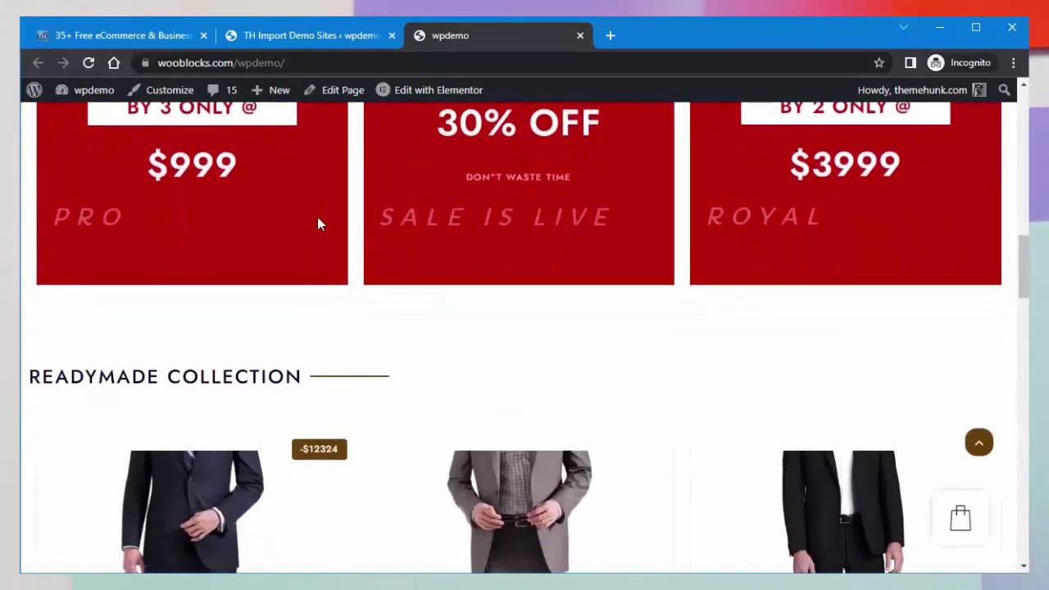
{"action": "scroll", "coordinate": [320, 224], "scroll_direction": "down", "scroll_amount": 6}
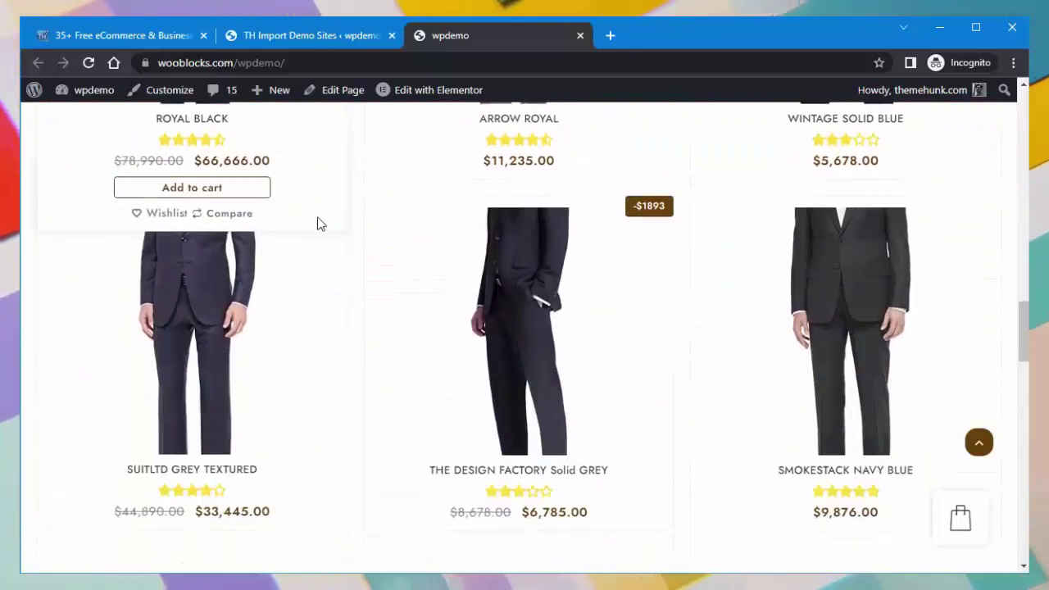
{"action": "scroll", "coordinate": [320, 224], "scroll_direction": "down", "scroll_amount": 6}
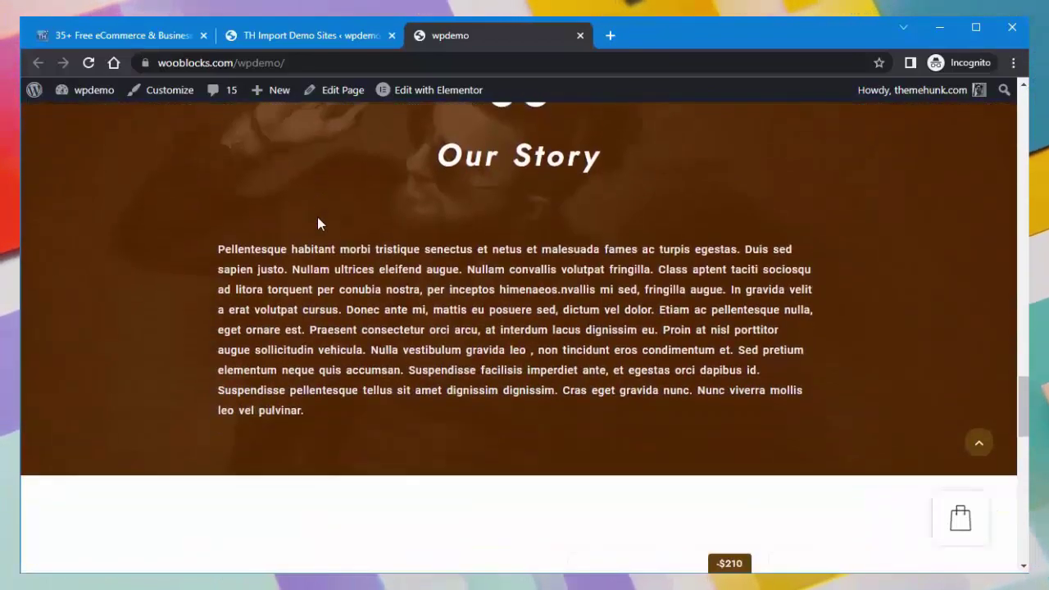
{"action": "scroll", "coordinate": [319, 224], "scroll_direction": "down", "scroll_amount": 7}
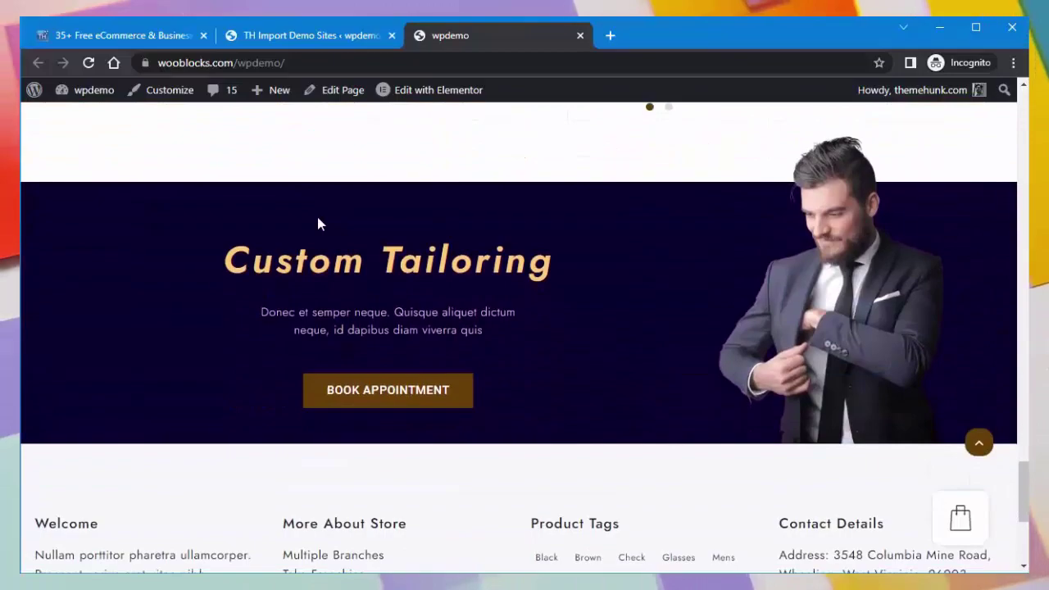
{"action": "scroll", "coordinate": [318, 222], "scroll_direction": "down", "scroll_amount": 3}
{"action": "scroll", "coordinate": [319, 223], "scroll_direction": "up", "scroll_amount": 10}
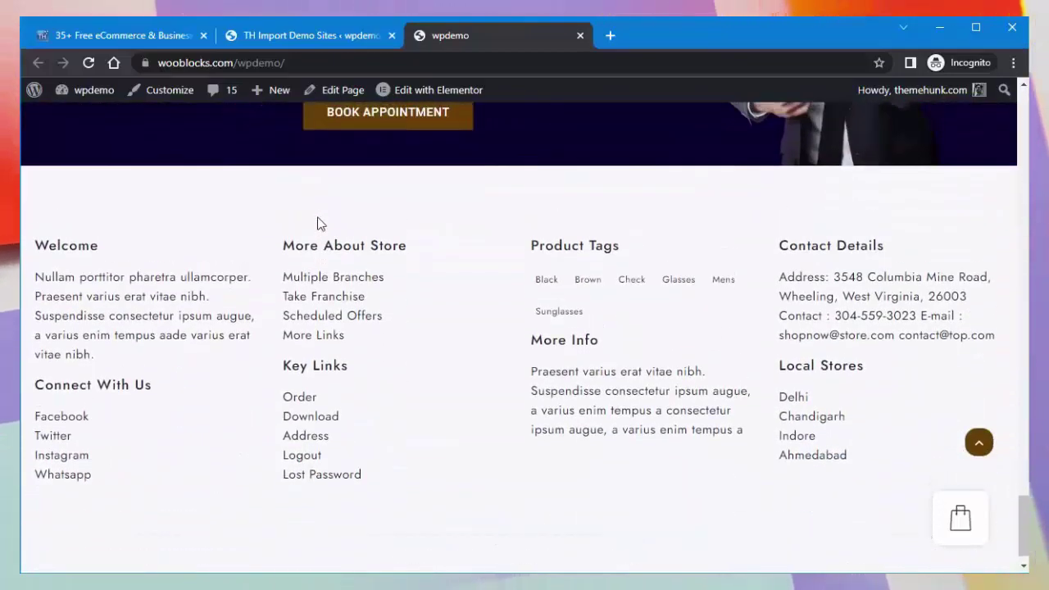
{"action": "scroll", "coordinate": [319, 224], "scroll_direction": "up", "scroll_amount": 15}
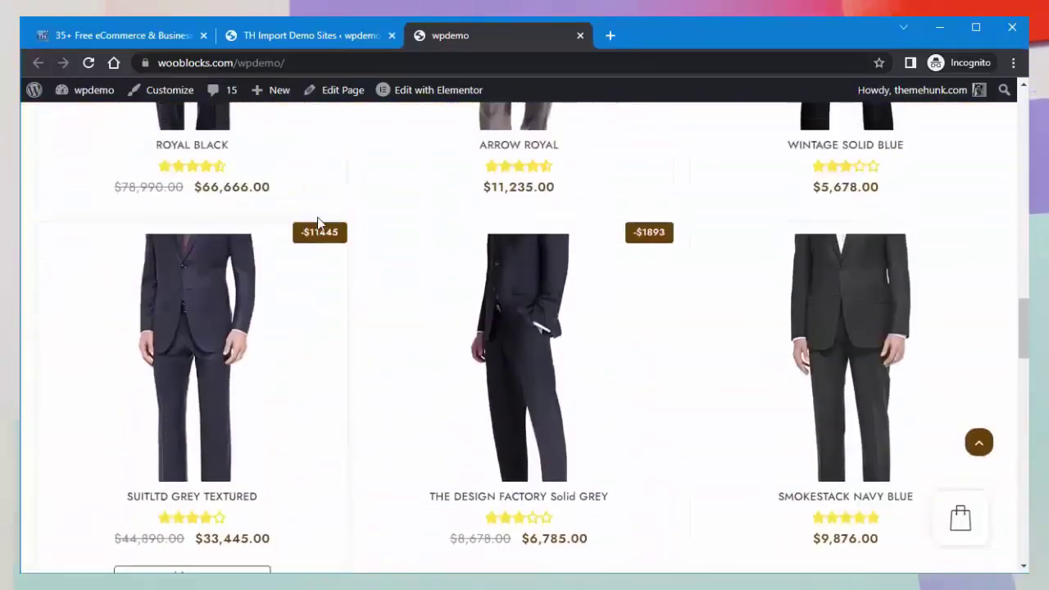
{"action": "scroll", "coordinate": [317, 216], "scroll_direction": "up", "scroll_amount": 3}
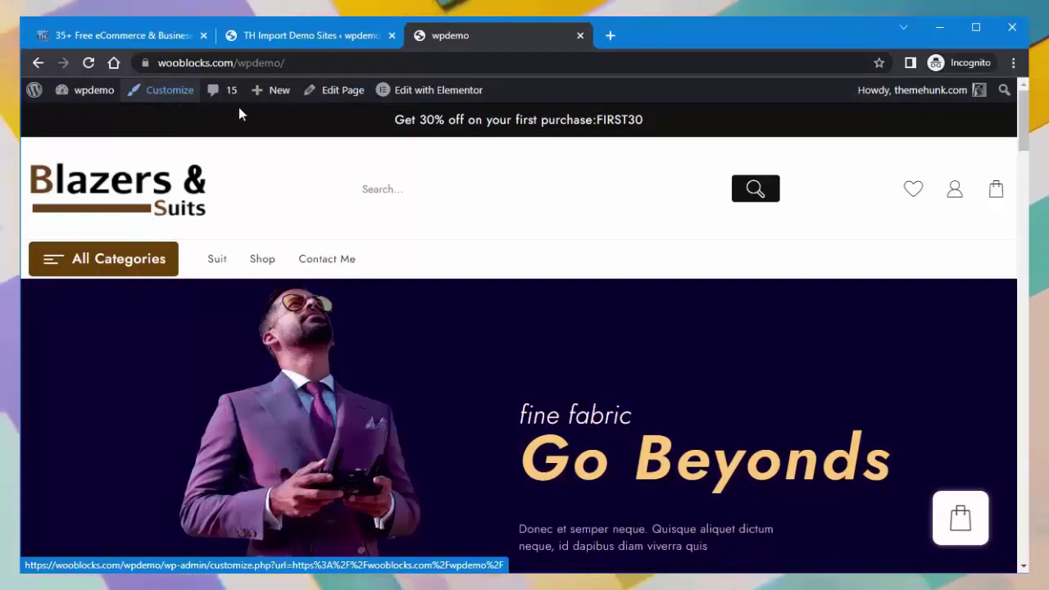
Open the home page for editing with Elementor and choose to recreate the missing default kit
{"action": "mouse_move", "coordinate": [435, 98]}
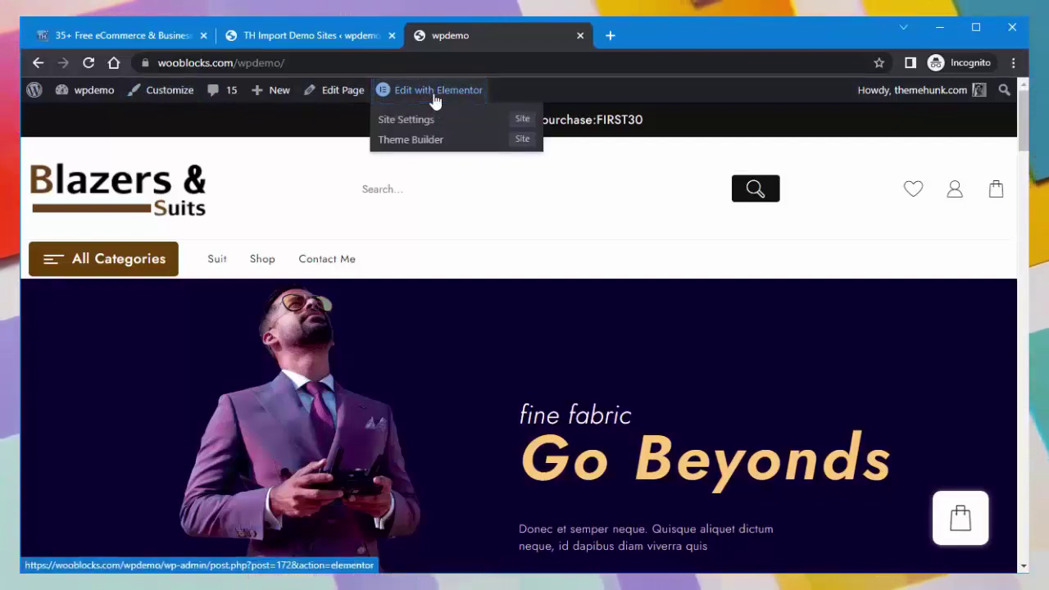
{"action": "left_click", "coordinate": [435, 92]}
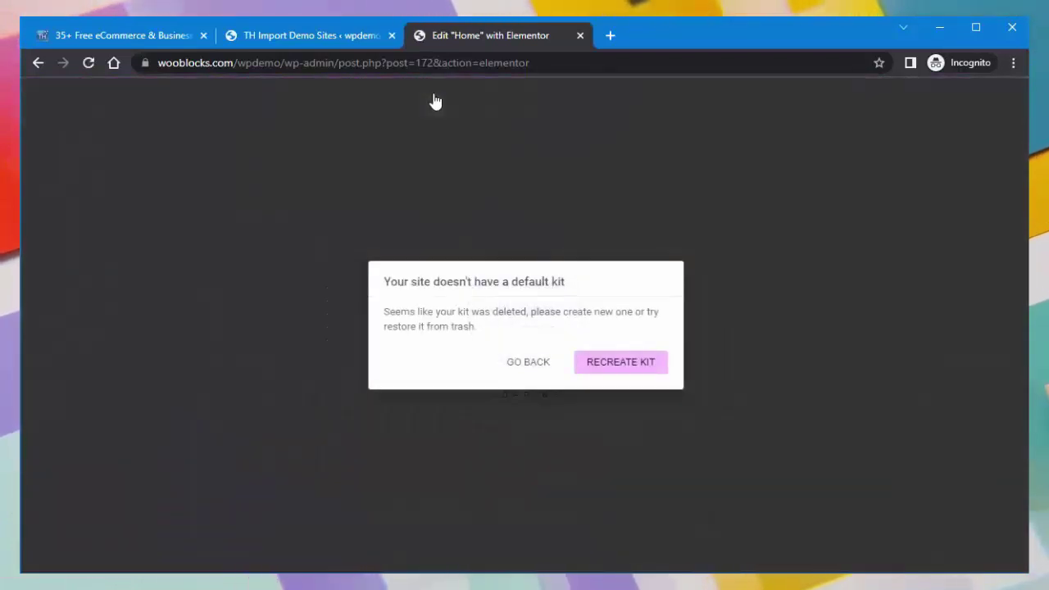
{"action": "left_click", "coordinate": [607, 370]}
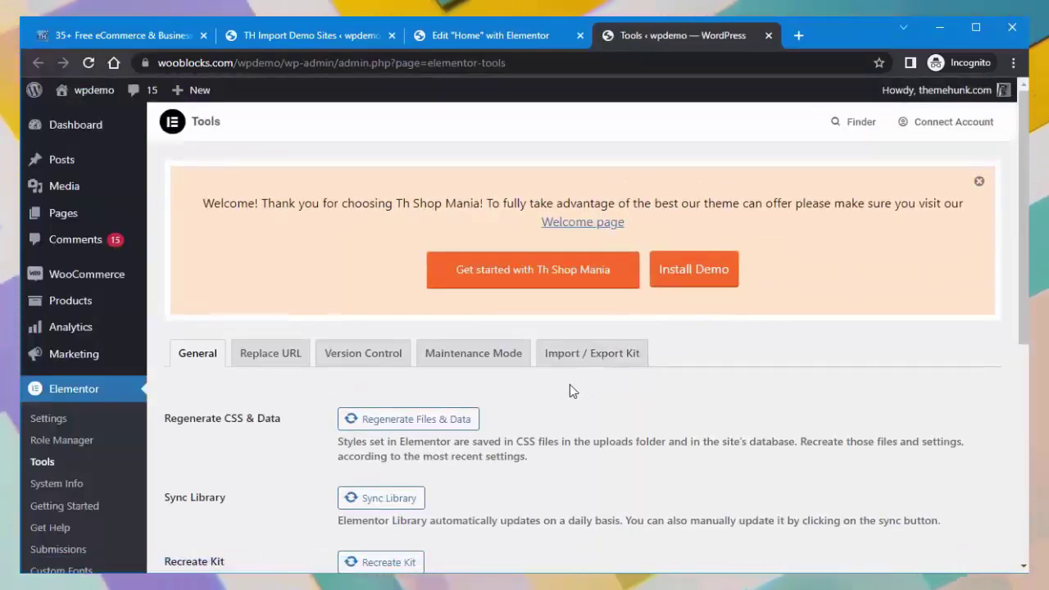
Regenerate Elementor's CSS files and data, sync its library, recreate the kit and save the changes
{"action": "scroll", "coordinate": [571, 391], "scroll_direction": "down", "scroll_amount": 1}
{"action": "scroll", "coordinate": [571, 391], "scroll_direction": "down", "scroll_amount": 3}
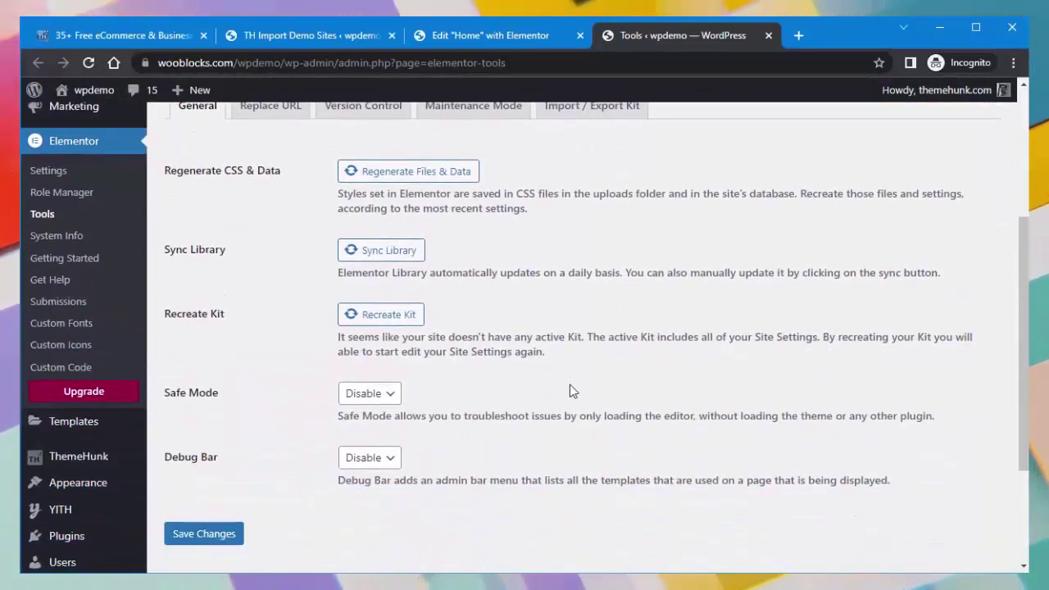
{"action": "left_click", "coordinate": [414, 174]}
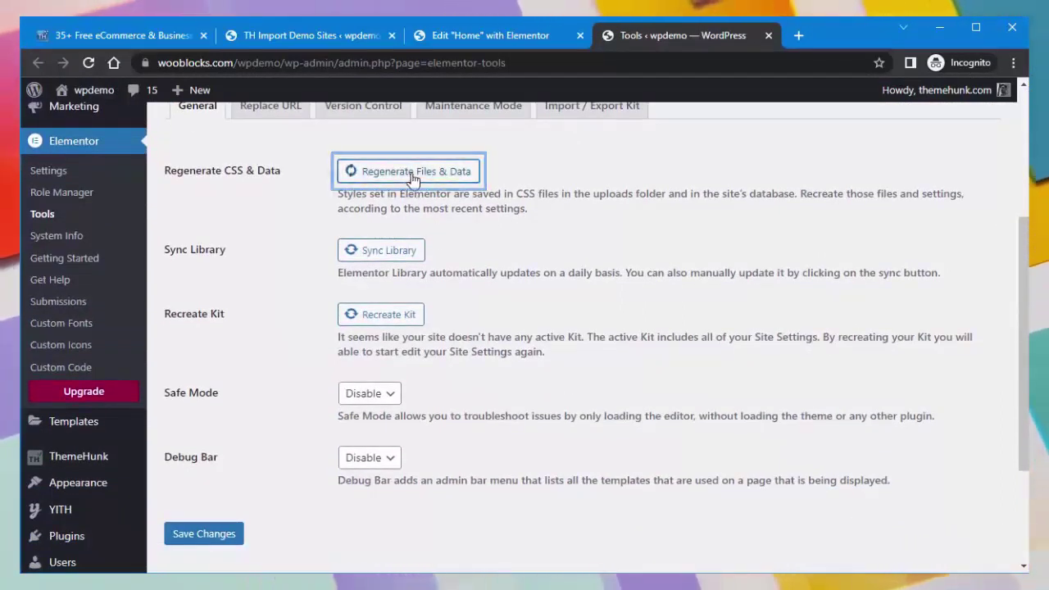
{"action": "left_click", "coordinate": [384, 250]}
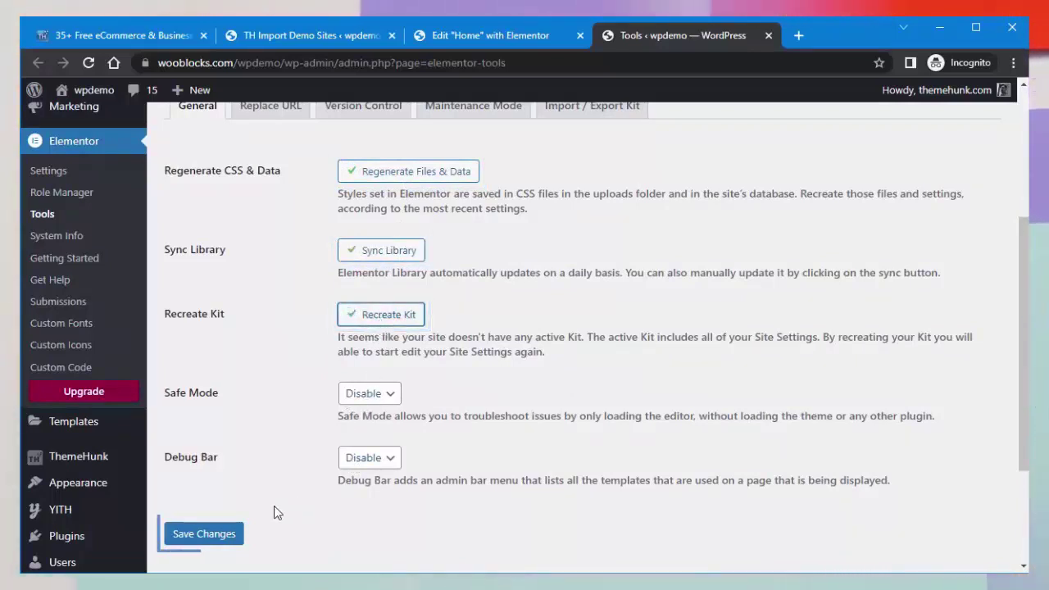
{"action": "left_click", "coordinate": [219, 537]}
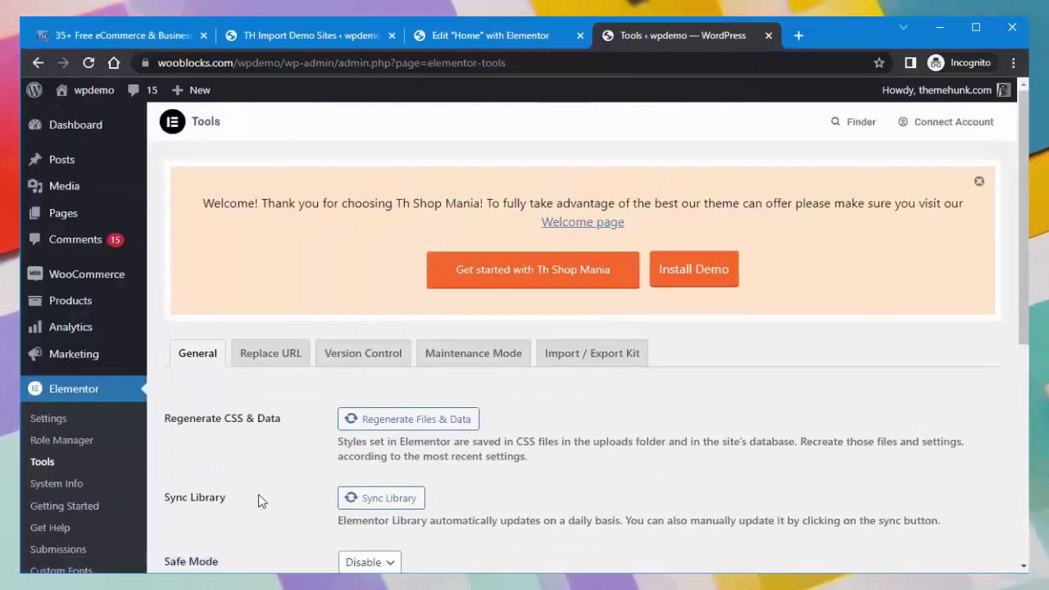
Return to the home page's Elementor editor and reload it
{"action": "left_click", "coordinate": [493, 37]}
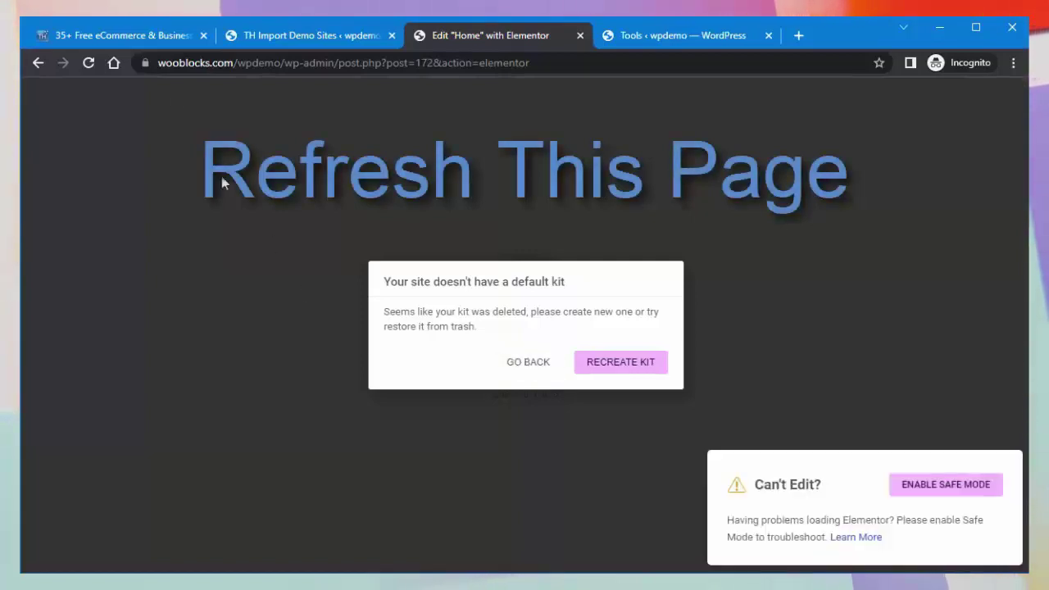
{"action": "left_click", "coordinate": [90, 64]}
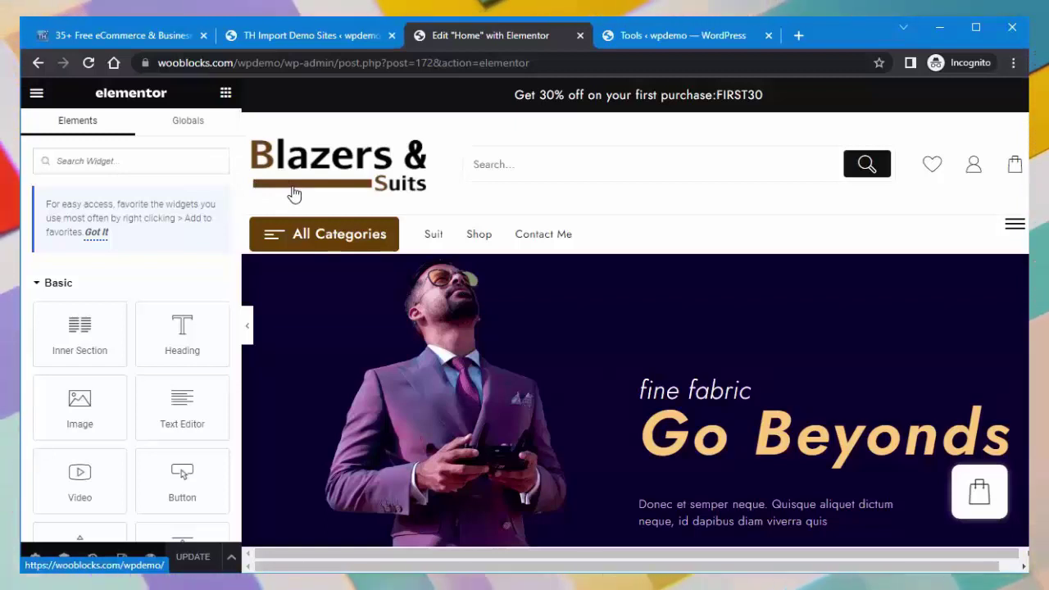
Browse the widgets offered in the Elementor editor, including the basic, Pro and global ones
{"action": "scroll", "coordinate": [215, 254], "scroll_direction": "down", "scroll_amount": 3}
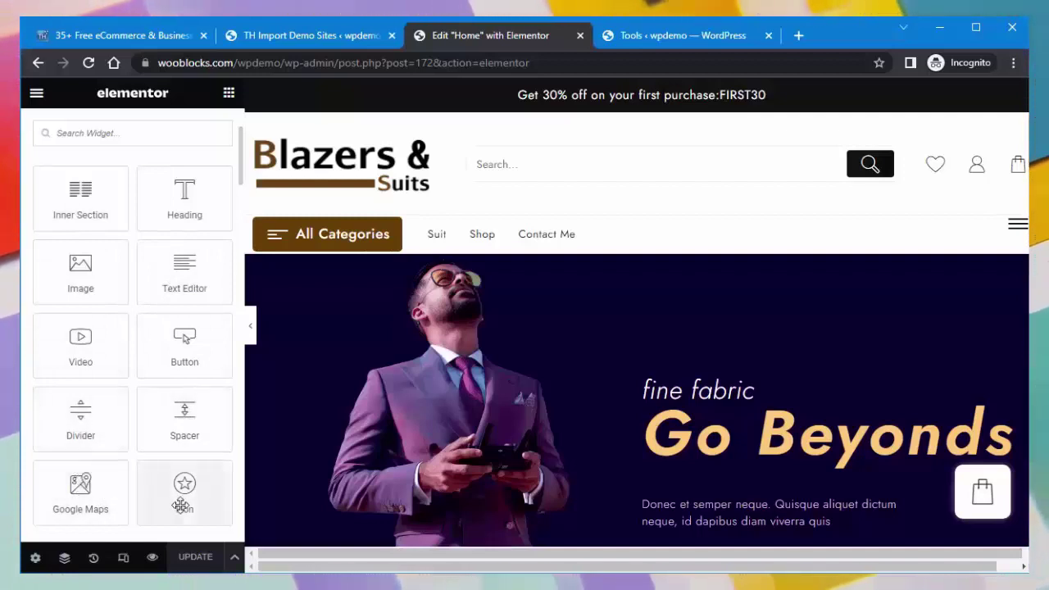
{"action": "scroll", "coordinate": [237, 199], "scroll_direction": "down", "scroll_amount": 3}
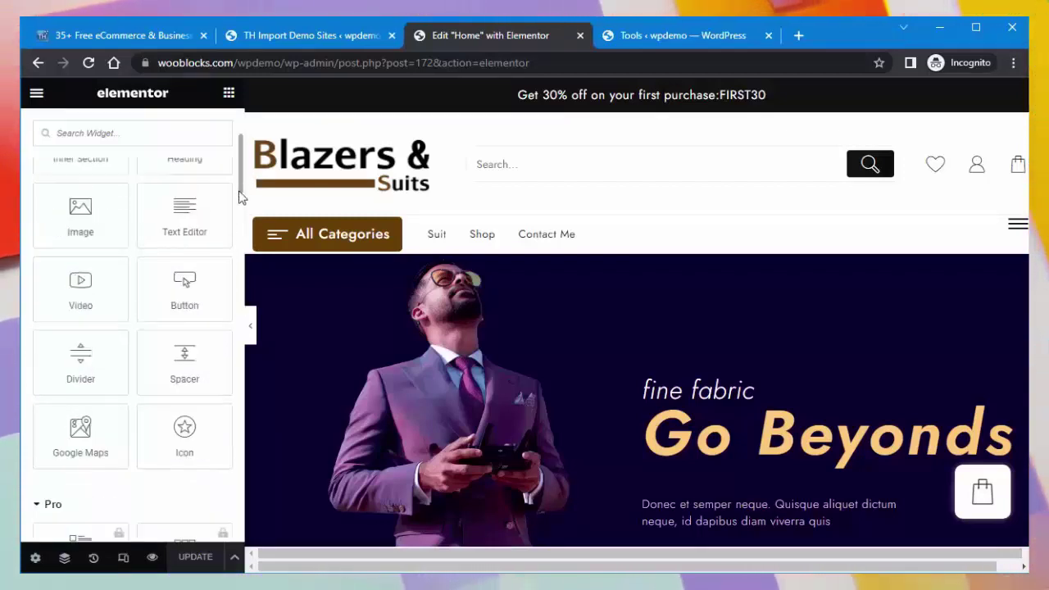
{"action": "scroll", "coordinate": [240, 213], "scroll_direction": "down", "scroll_amount": 2}
{"action": "scroll", "coordinate": [239, 181], "scroll_direction": "up", "scroll_amount": 7}
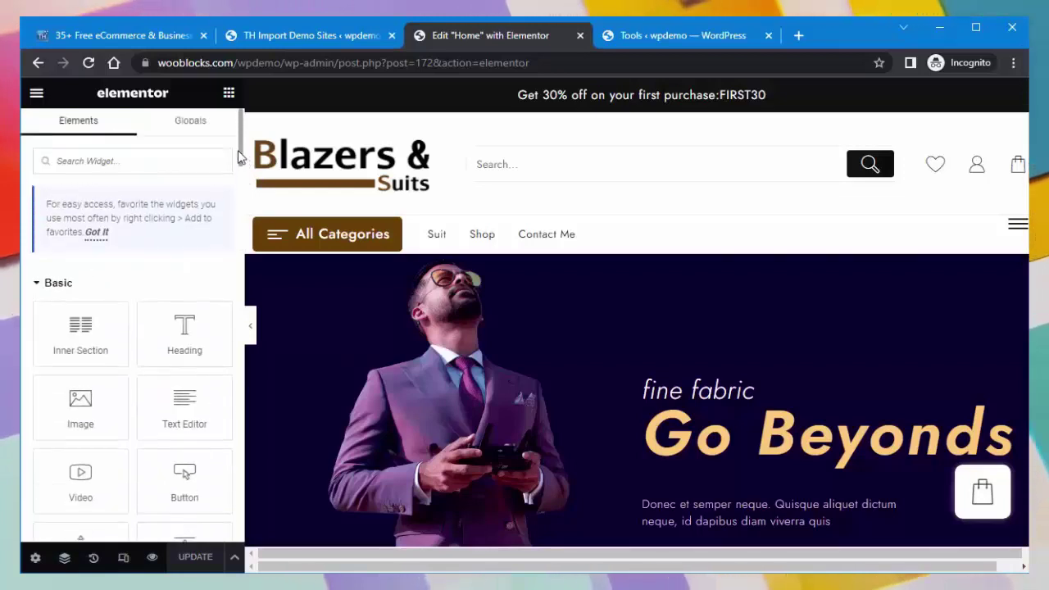
{"action": "left_click", "coordinate": [189, 129]}
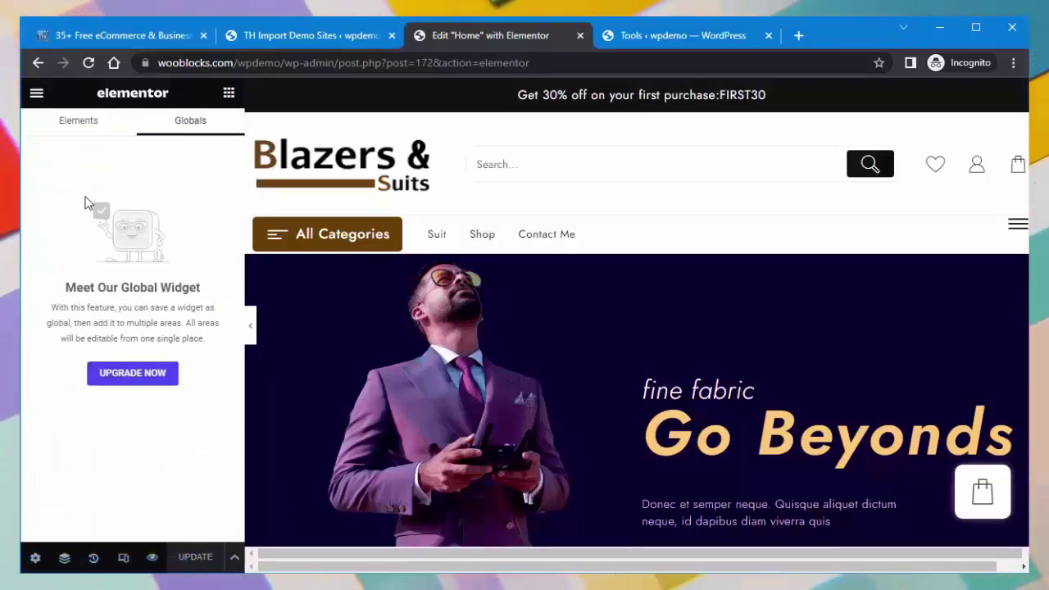
{"action": "left_click", "coordinate": [72, 130]}
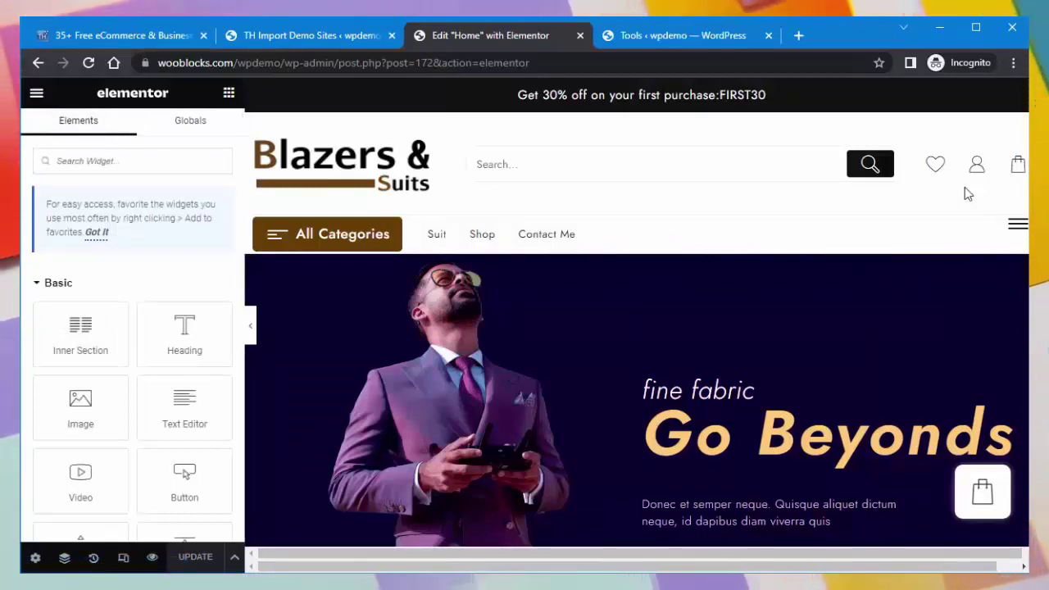
Open the hero banner section for editing and examine its layout and structure options
{"action": "scroll", "coordinate": [860, 250], "scroll_direction": "down", "scroll_amount": 2}
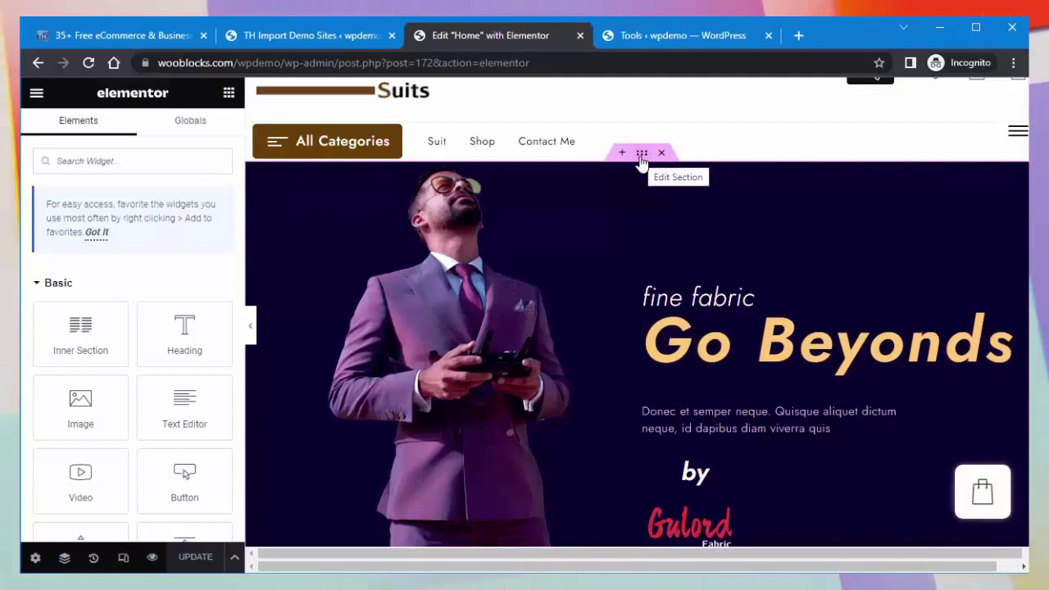
{"action": "left_click", "coordinate": [642, 155]}
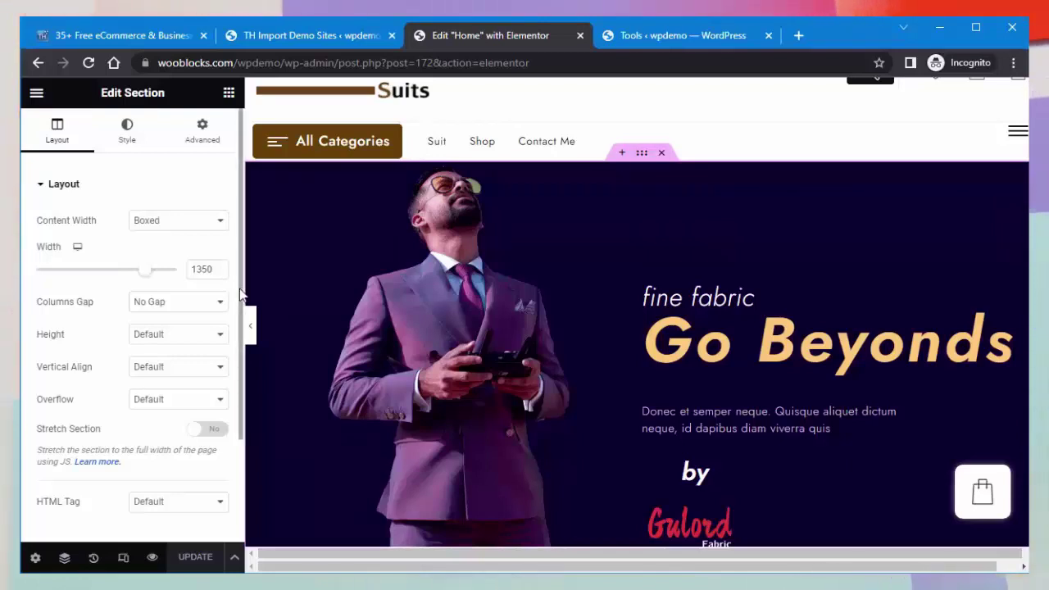
{"action": "left_click_drag", "start_coordinate": [240, 295], "coordinate": [236, 410]}
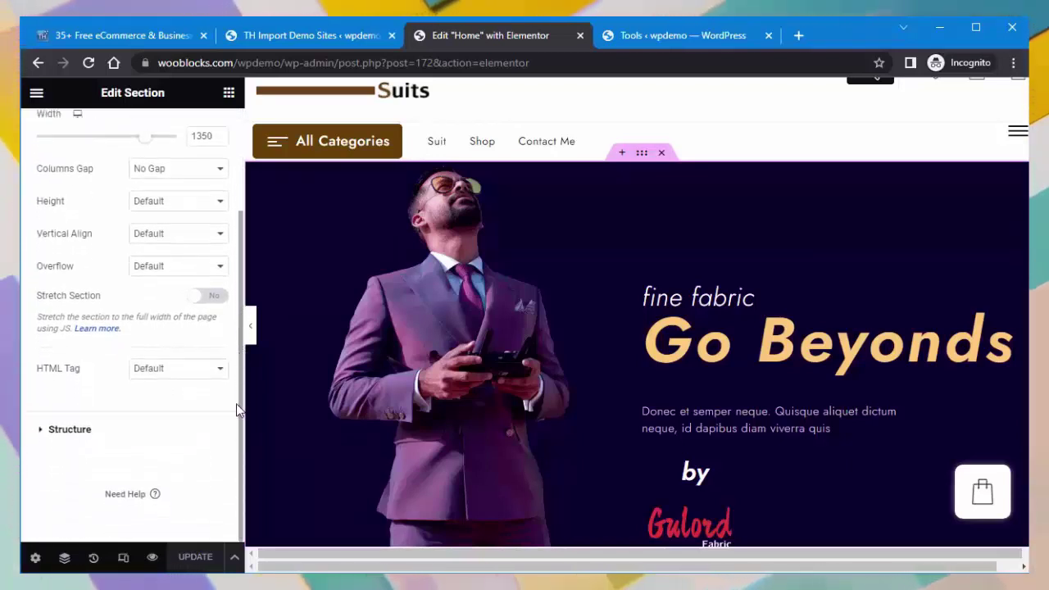
{"action": "left_click", "coordinate": [41, 433]}
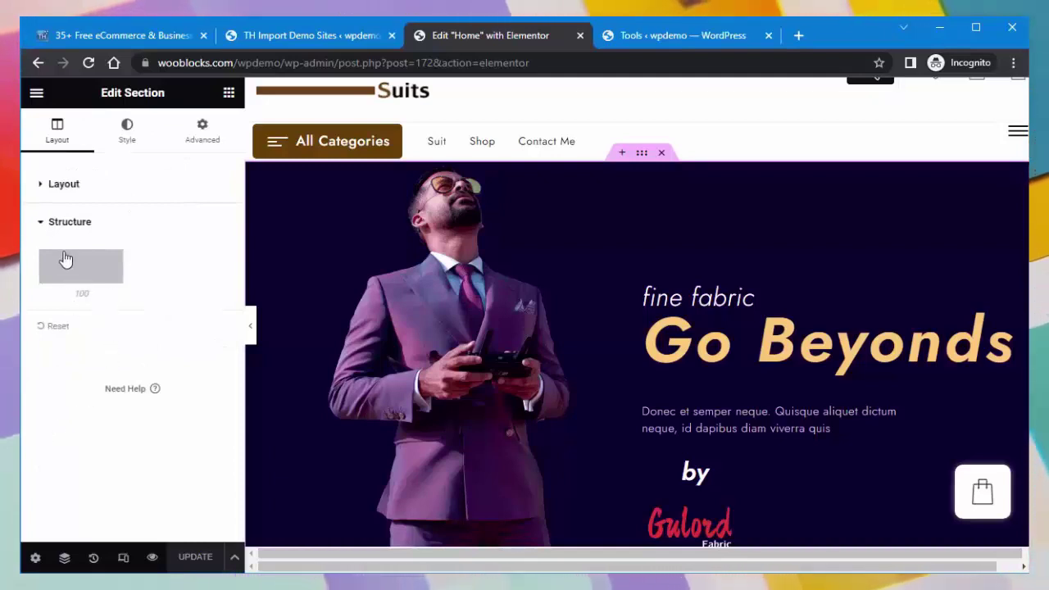
{"action": "left_click", "coordinate": [41, 222]}
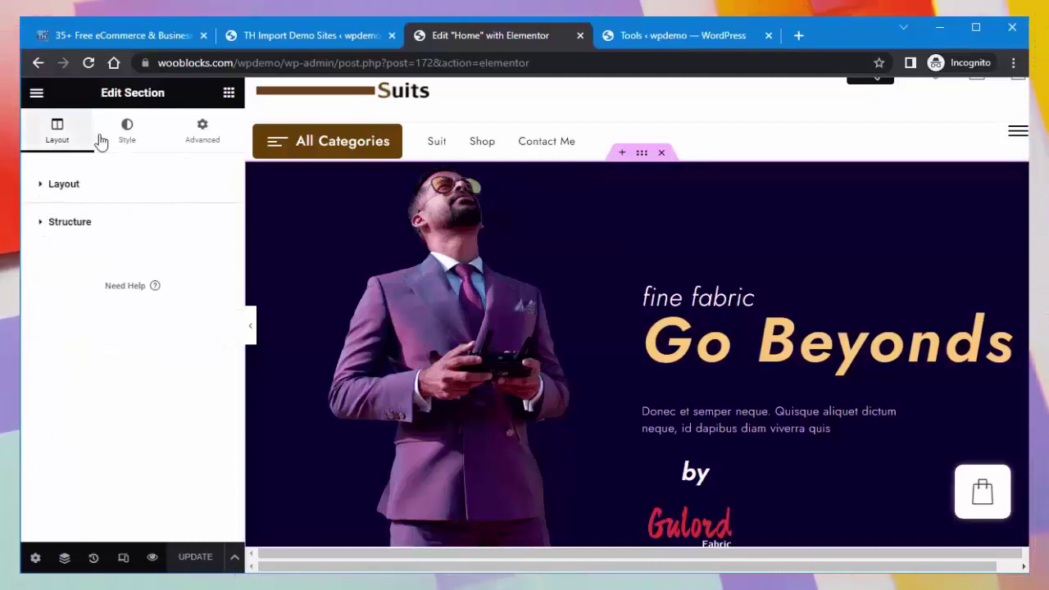
Set the hero banner section's normal background color to a medium blue
{"action": "left_click", "coordinate": [128, 139]}
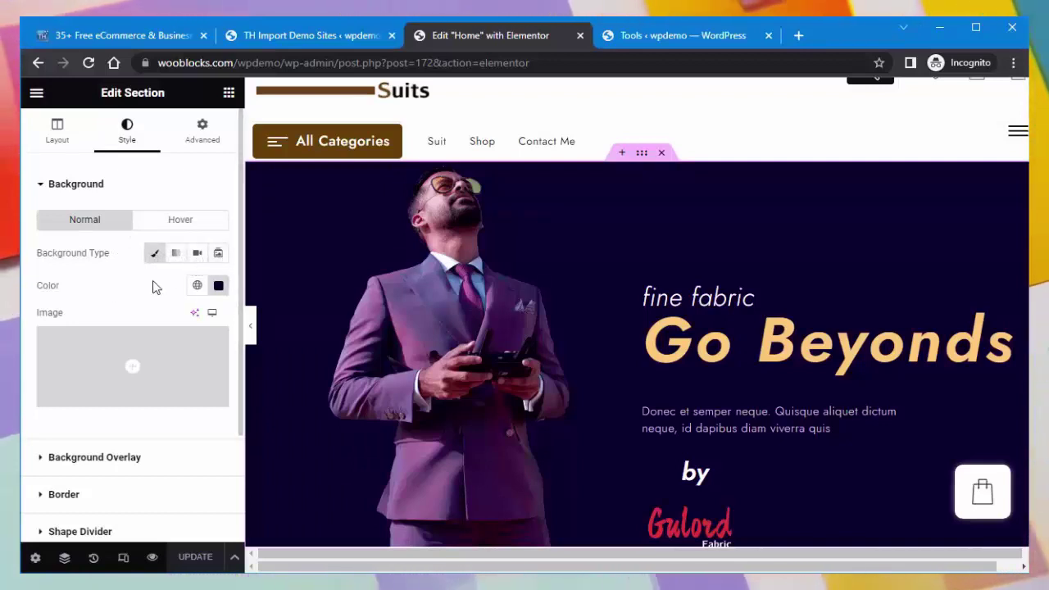
{"action": "left_click", "coordinate": [220, 286]}
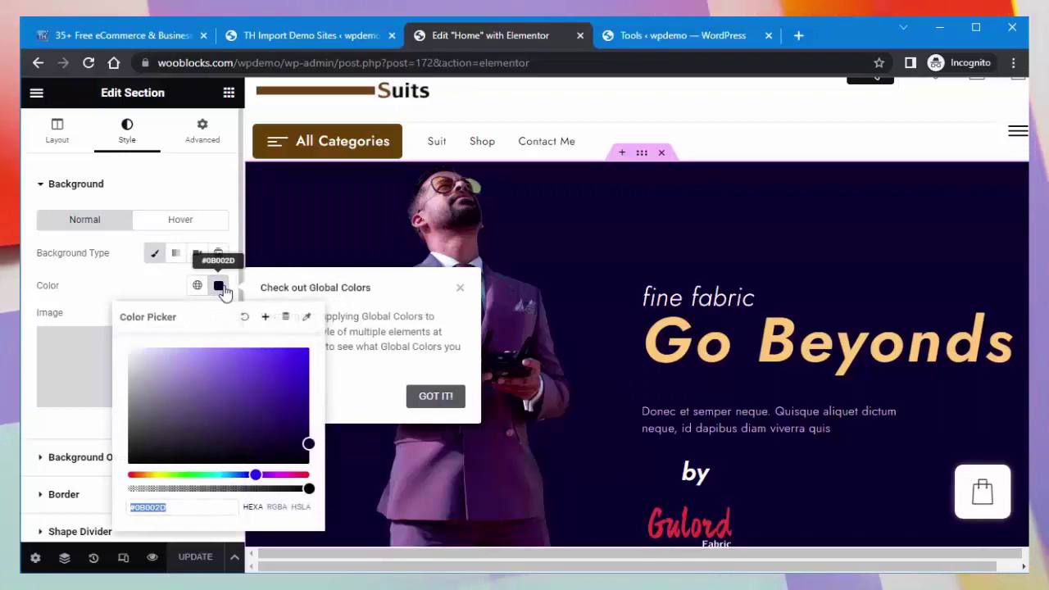
{"action": "left_click", "coordinate": [278, 382]}
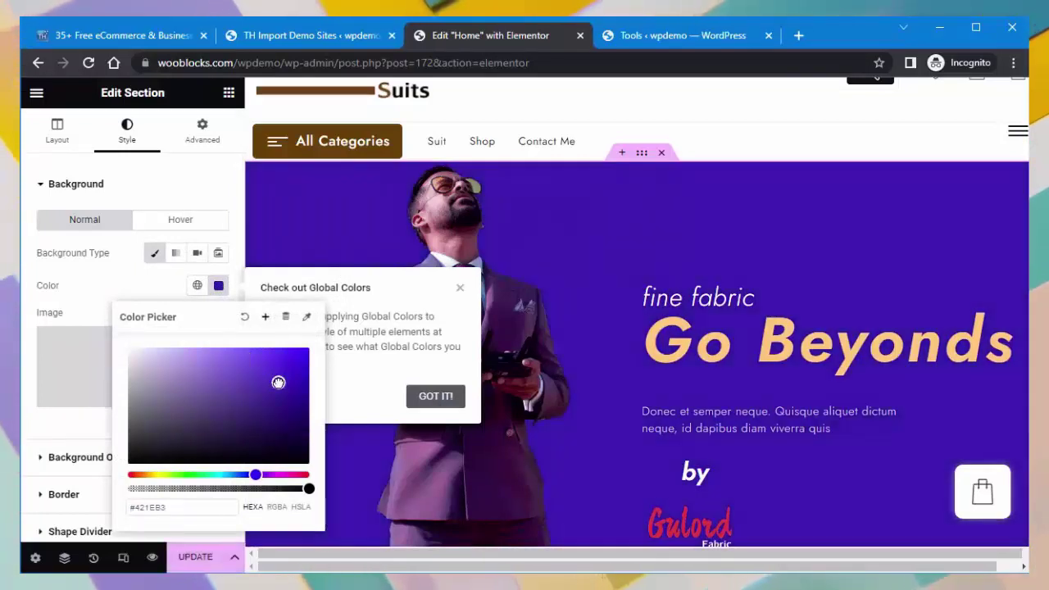
{"action": "left_click", "coordinate": [227, 476]}
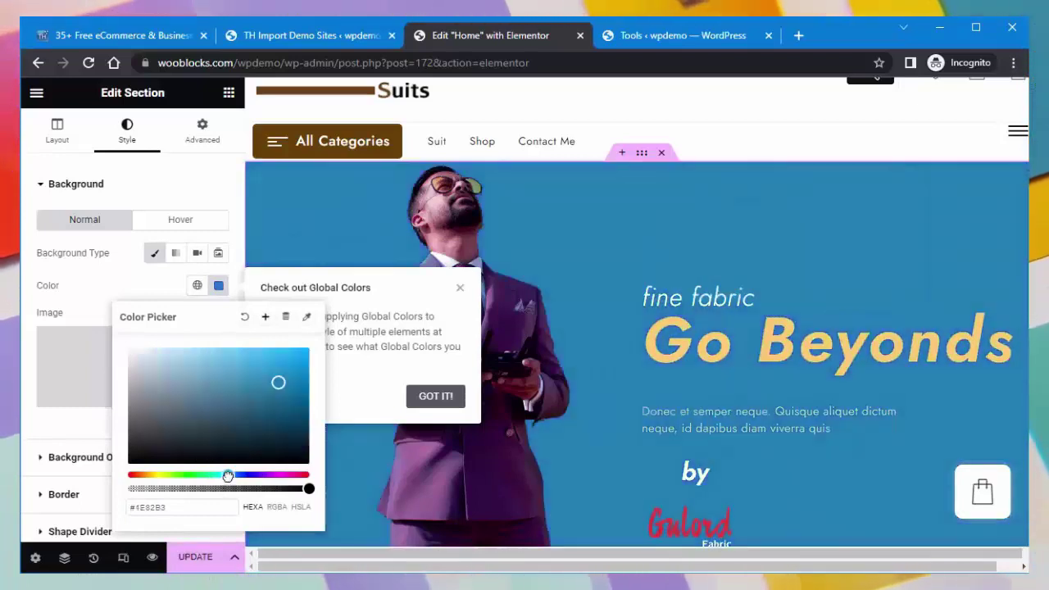
{"action": "left_click", "coordinate": [159, 283]}
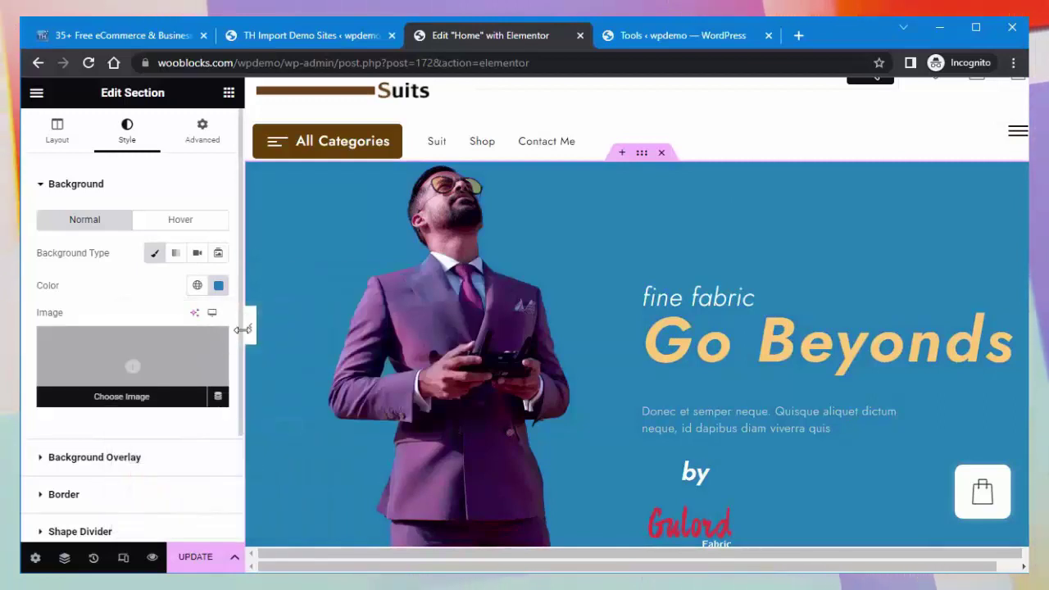
Examine the hero section's background image, background overlay, border, shape divider and typography style options
{"action": "mouse_move", "coordinate": [227, 361]}
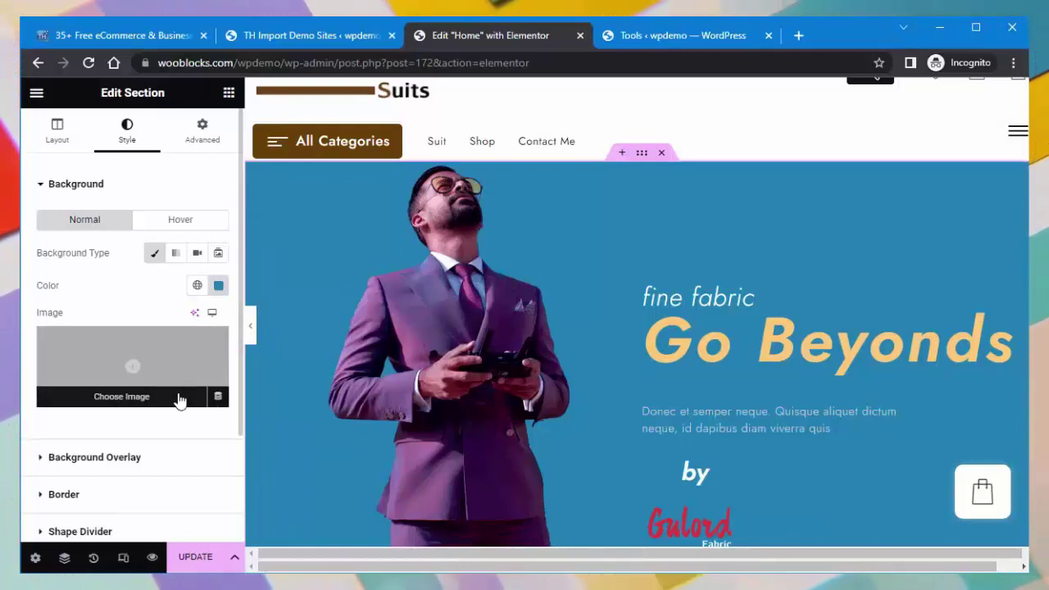
{"action": "left_click", "coordinate": [40, 189]}
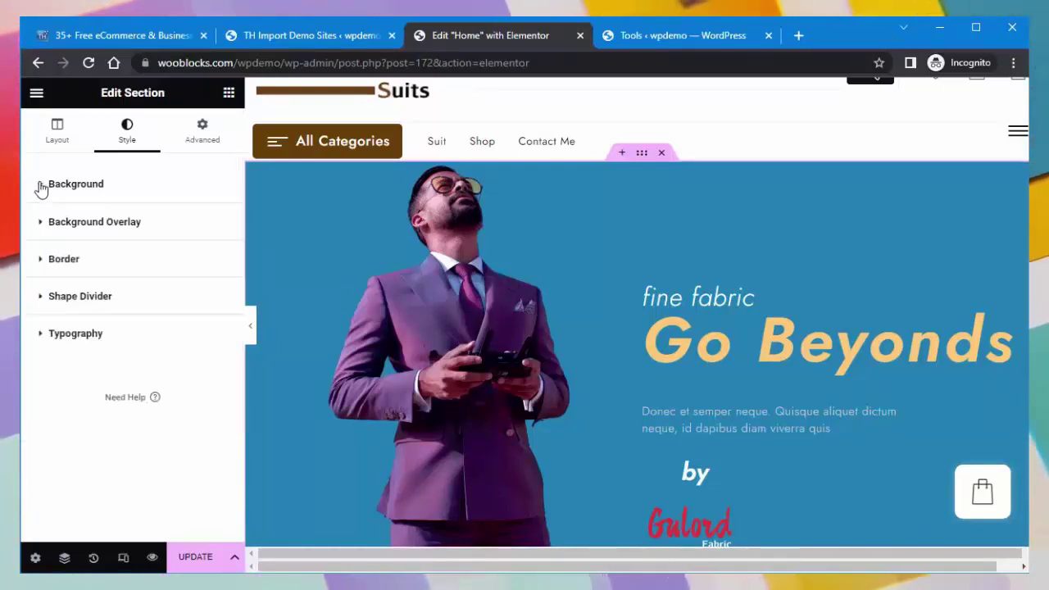
{"action": "left_click", "coordinate": [41, 226]}
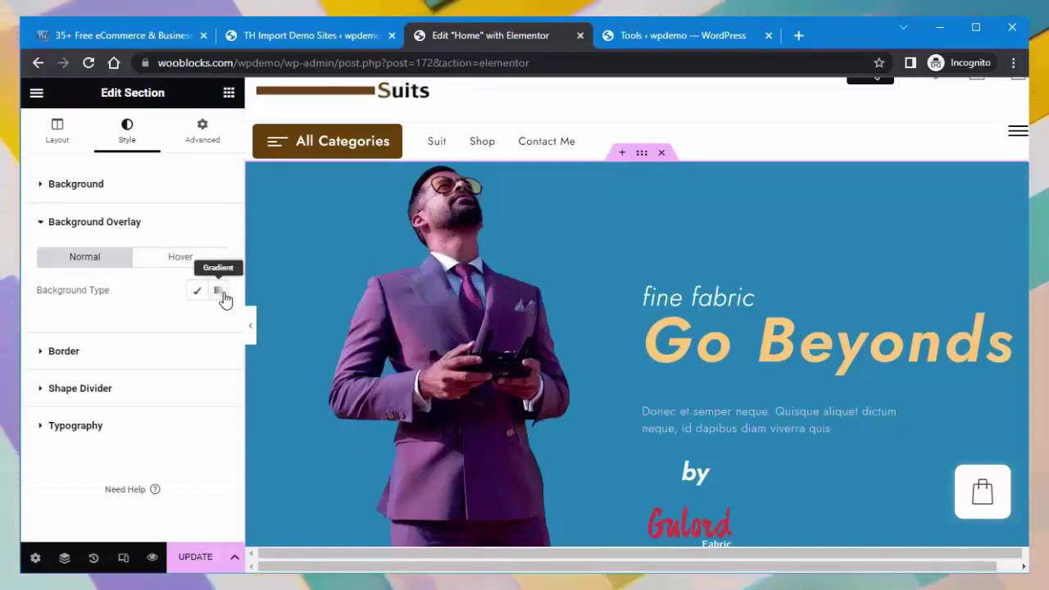
{"action": "left_click", "coordinate": [46, 233]}
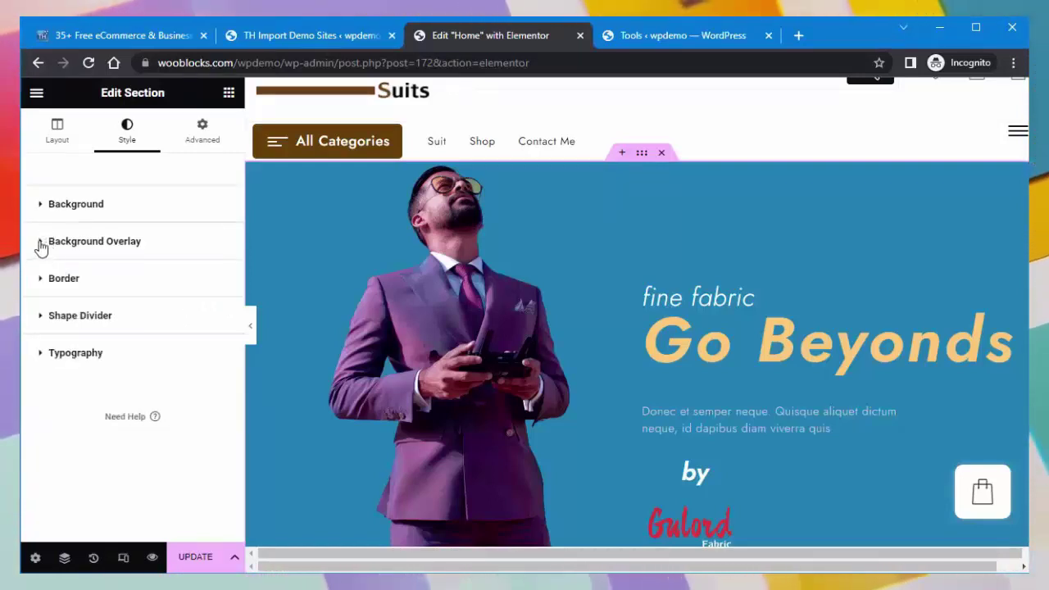
{"action": "left_click", "coordinate": [41, 244]}
{"action": "left_click", "coordinate": [41, 244]}
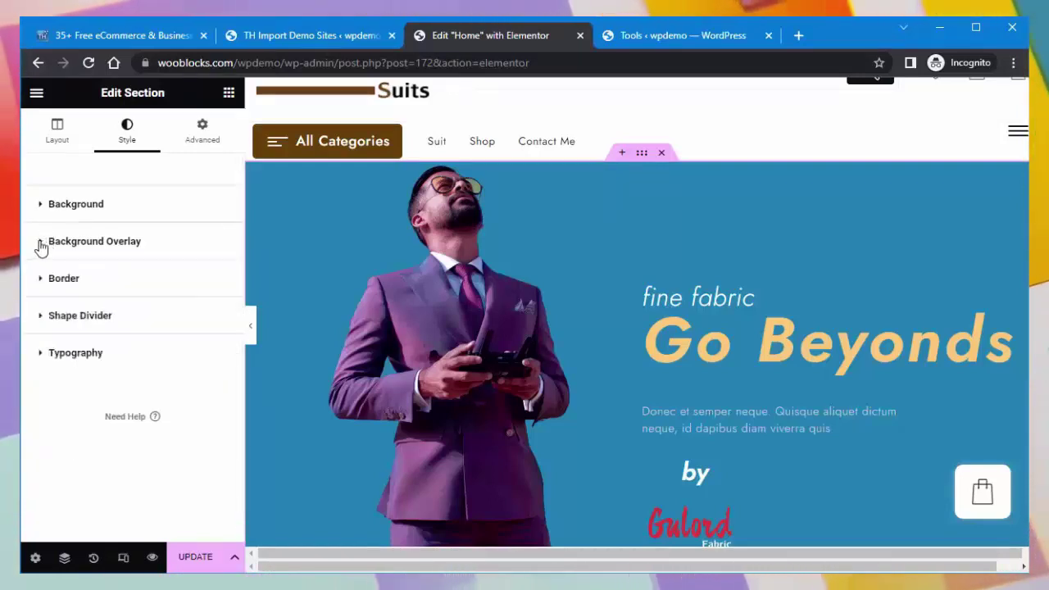
{"action": "left_click", "coordinate": [41, 283]}
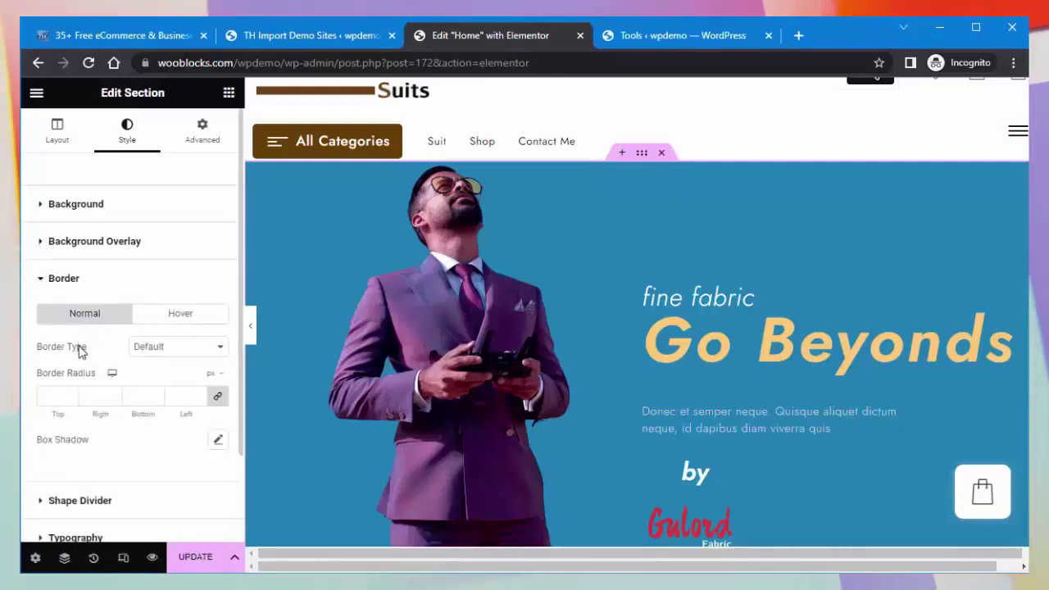
{"action": "left_click", "coordinate": [41, 283]}
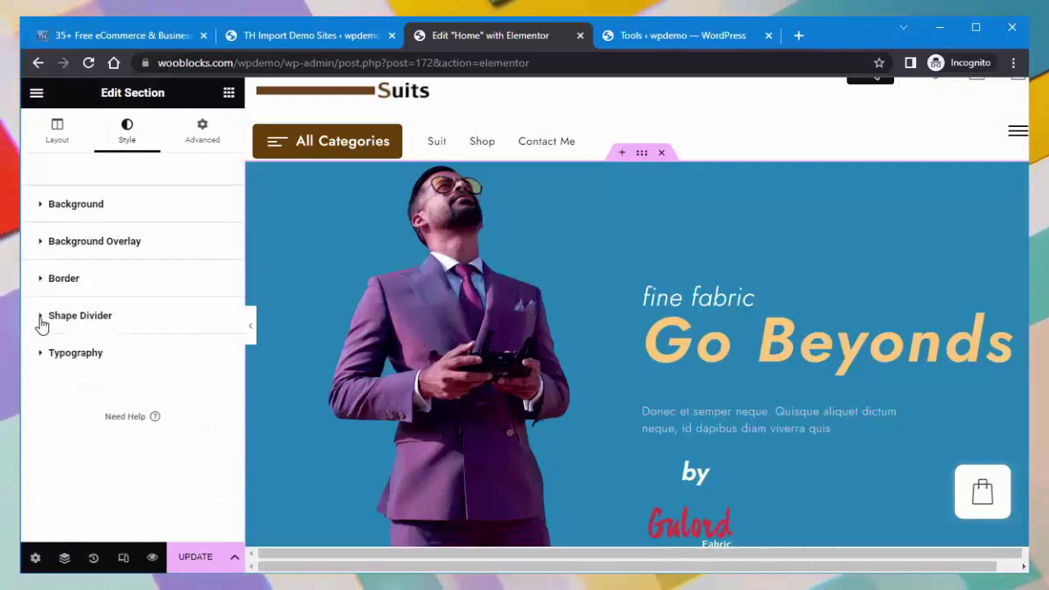
{"action": "left_click", "coordinate": [41, 321]}
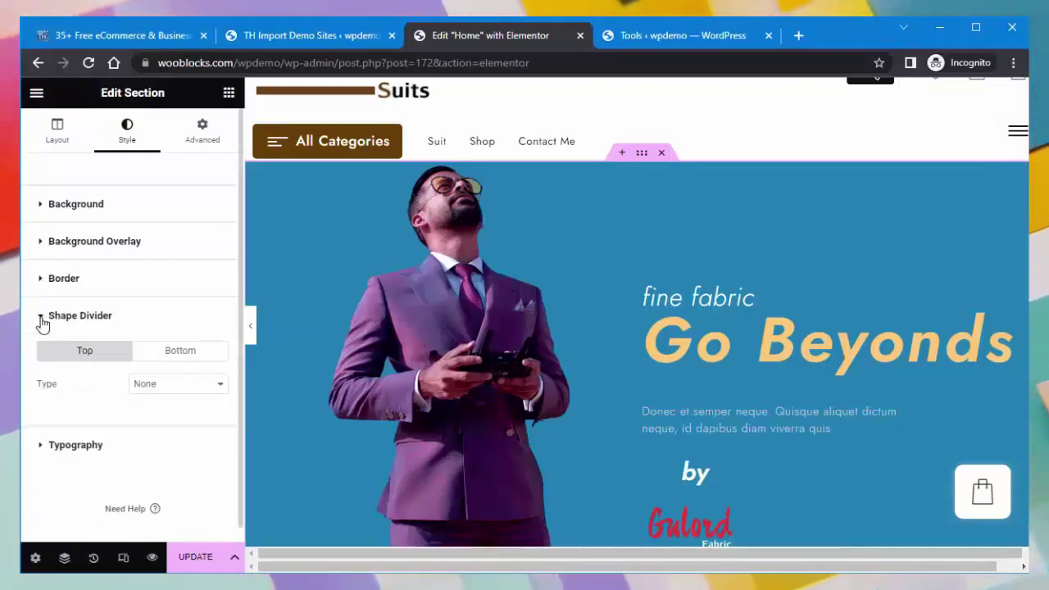
{"action": "left_click", "coordinate": [41, 320]}
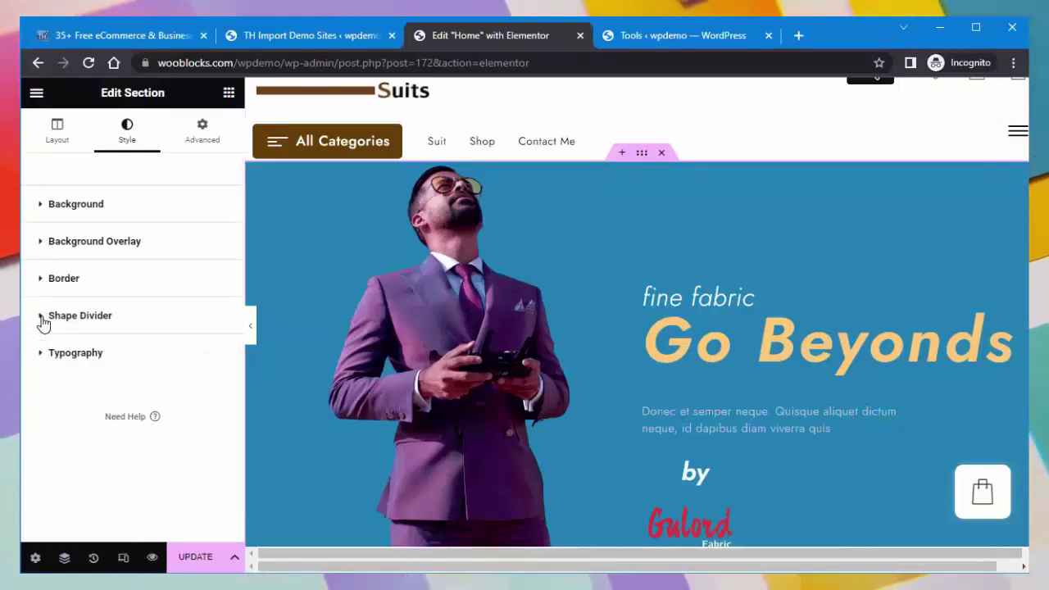
{"action": "left_click", "coordinate": [43, 357]}
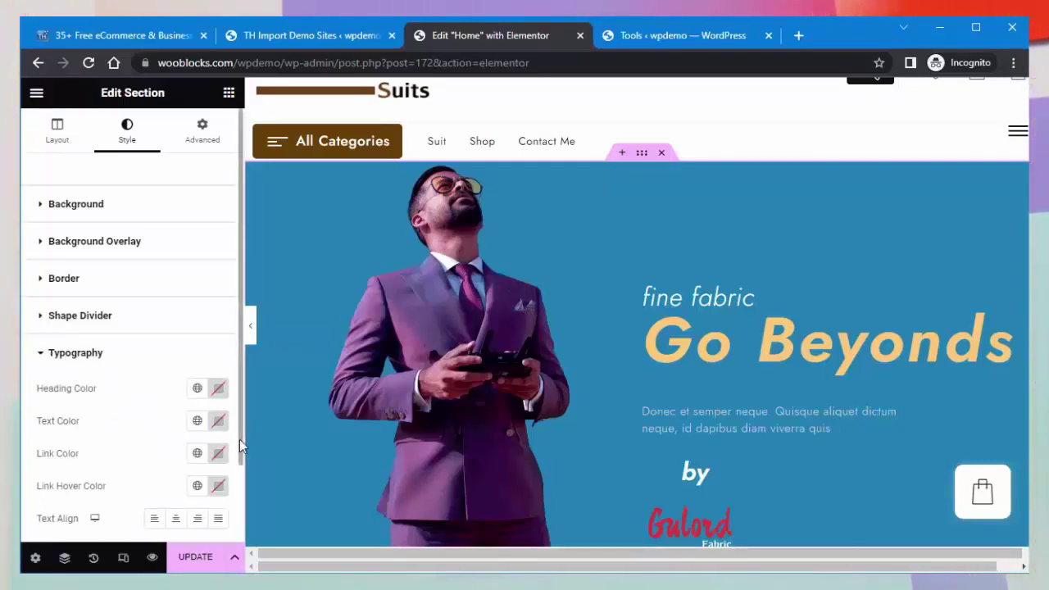
{"action": "left_click_drag", "start_coordinate": [240, 440], "coordinate": [236, 519]}
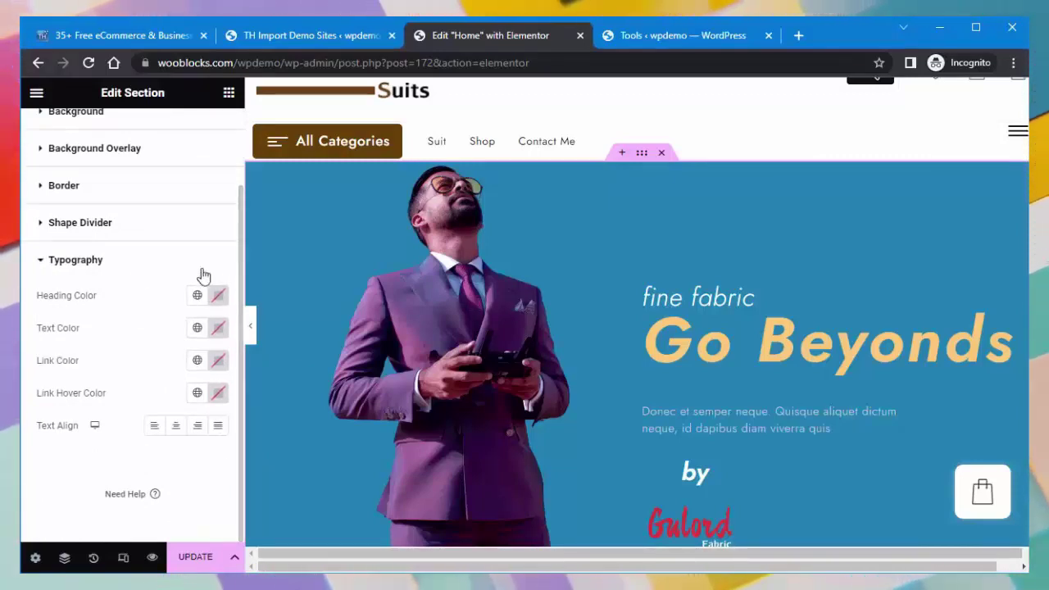
Examine the hero section's advanced margin and padding settings and the entrance animations offered under its motion effects
{"action": "left_click", "coordinate": [42, 259]}
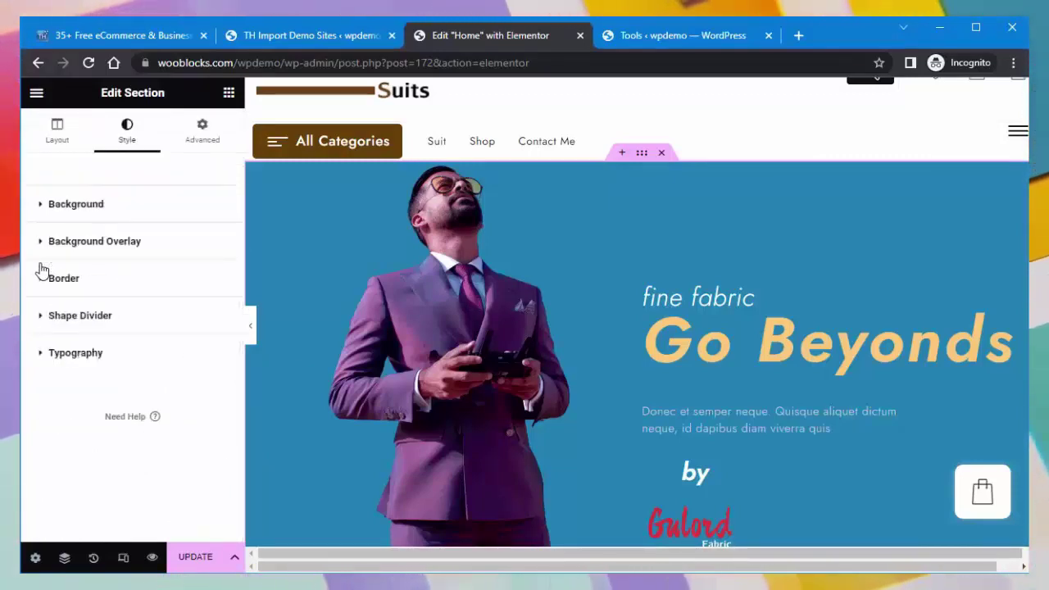
{"action": "left_click", "coordinate": [201, 131]}
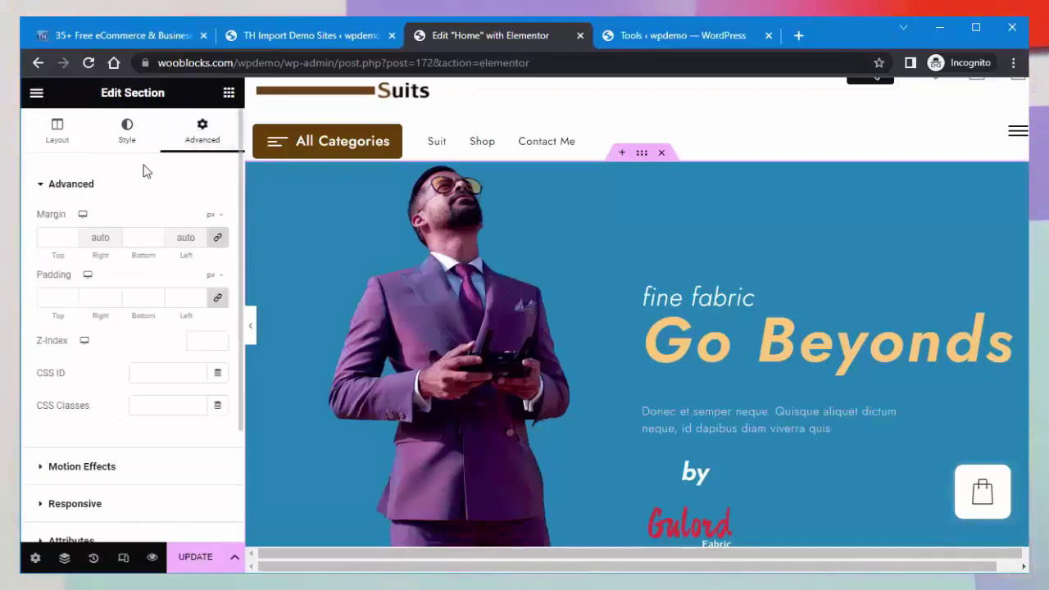
{"action": "left_click", "coordinate": [41, 188]}
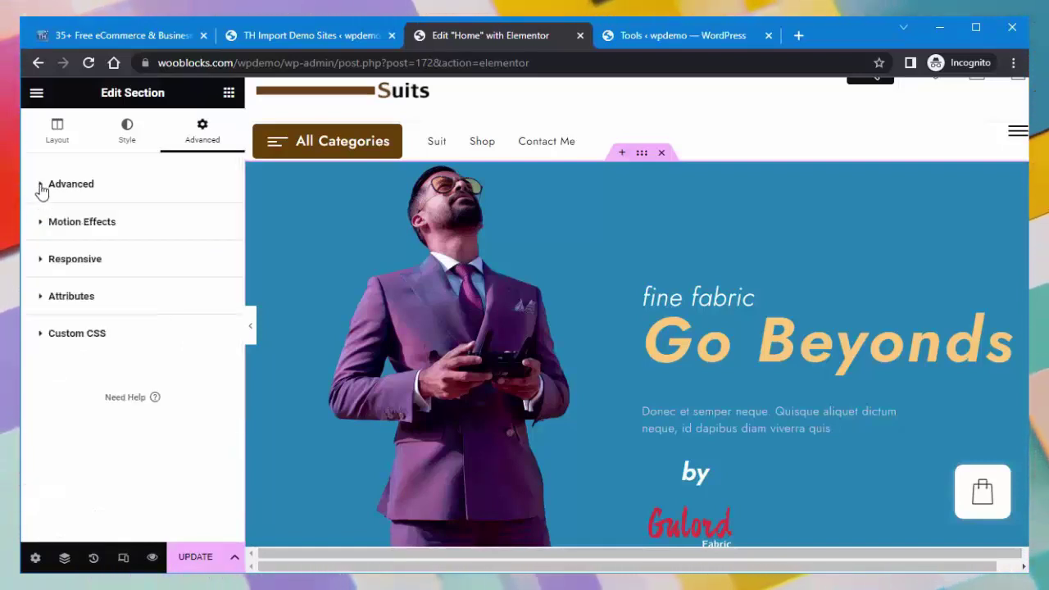
{"action": "left_click", "coordinate": [41, 228]}
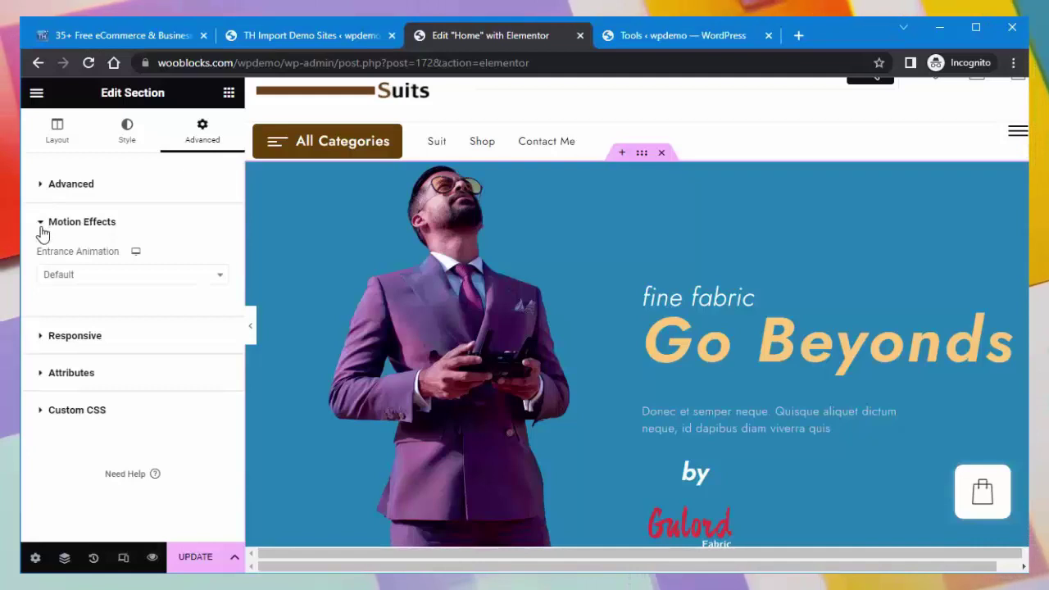
{"action": "left_click", "coordinate": [218, 277]}
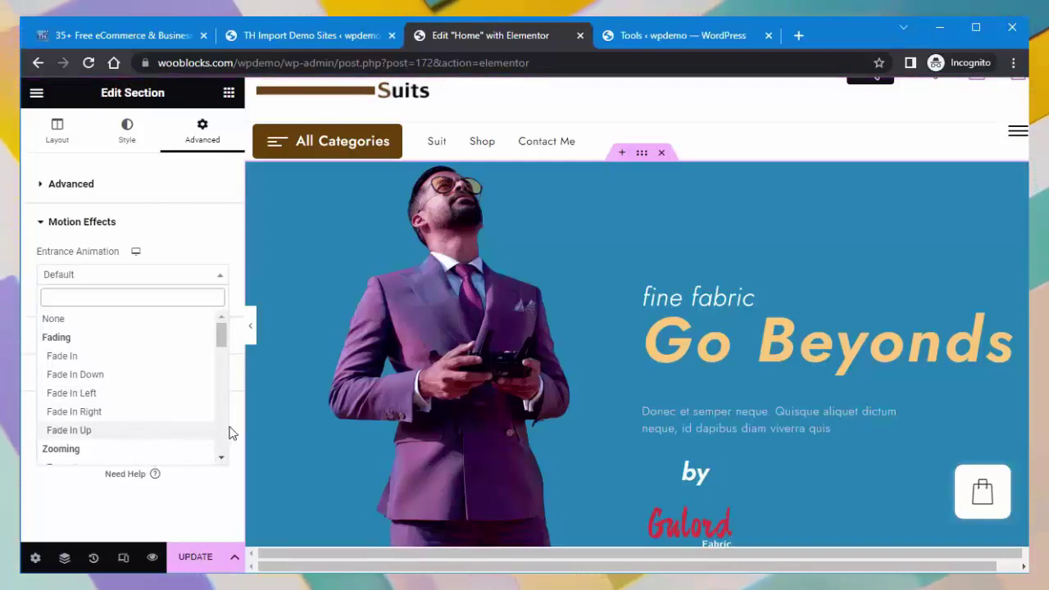
{"action": "left_click", "coordinate": [222, 459]}
{"action": "left_click_drag", "start_coordinate": [222, 459], "coordinate": [223, 461]}
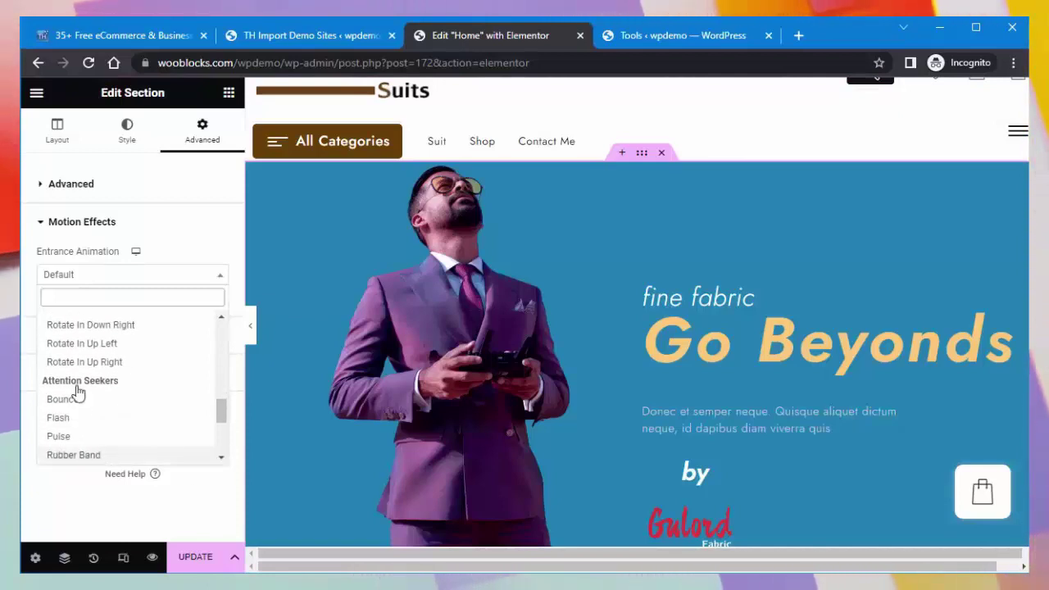
{"action": "left_click", "coordinate": [43, 223]}
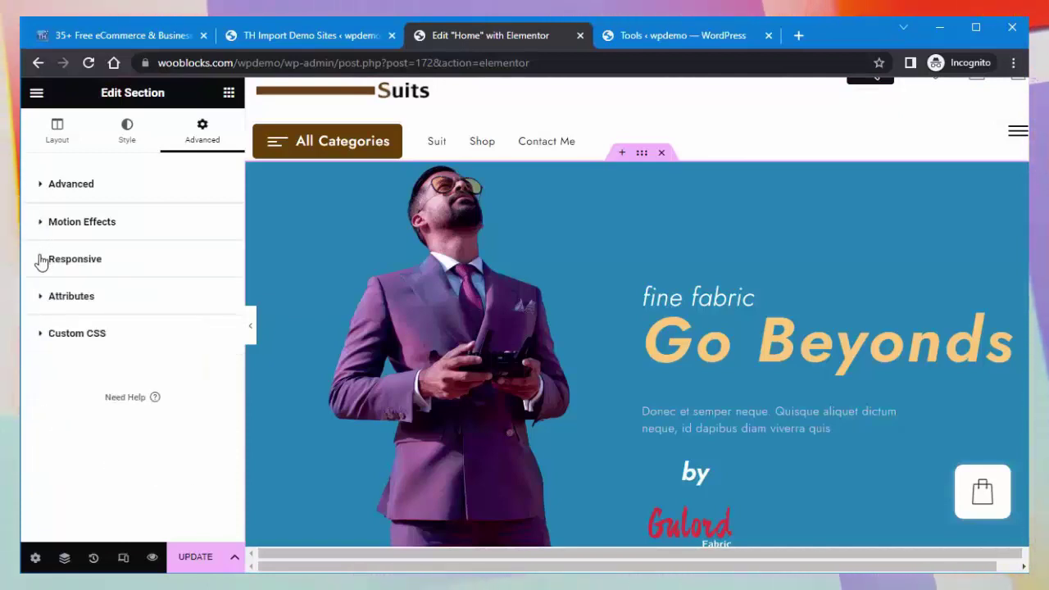
Examine the hero section's responsive visibility, attributes and custom CSS options
{"action": "left_click", "coordinate": [43, 261]}
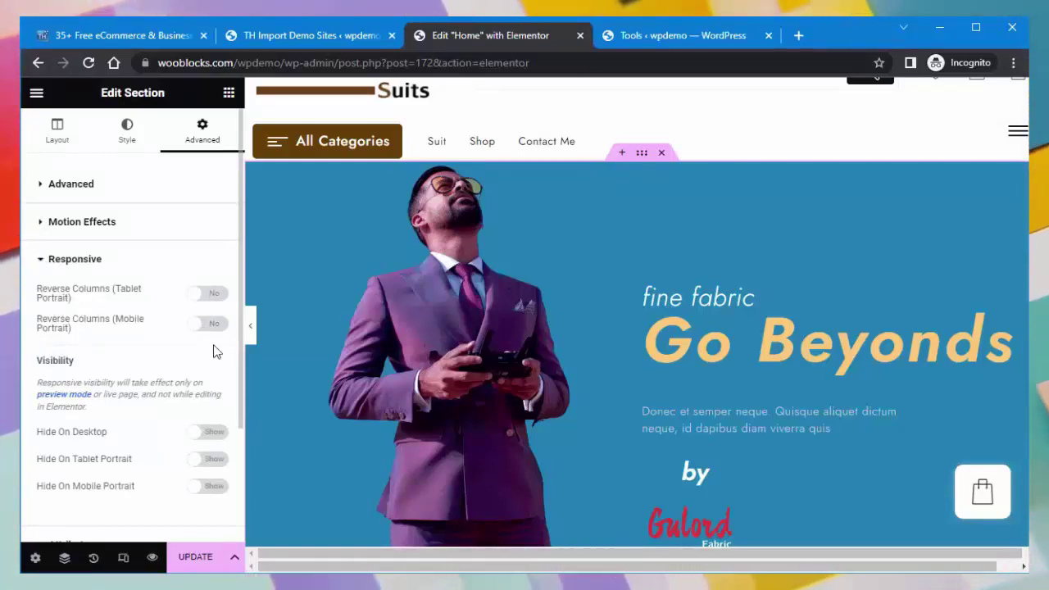
{"action": "left_click", "coordinate": [44, 261]}
{"action": "left_click", "coordinate": [42, 297]}
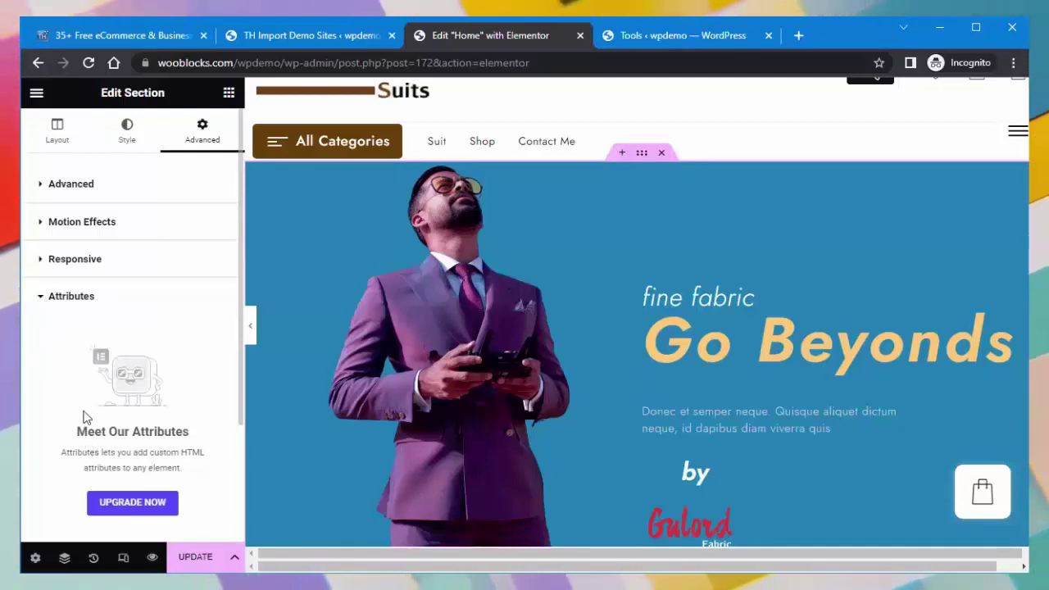
{"action": "left_click", "coordinate": [42, 300]}
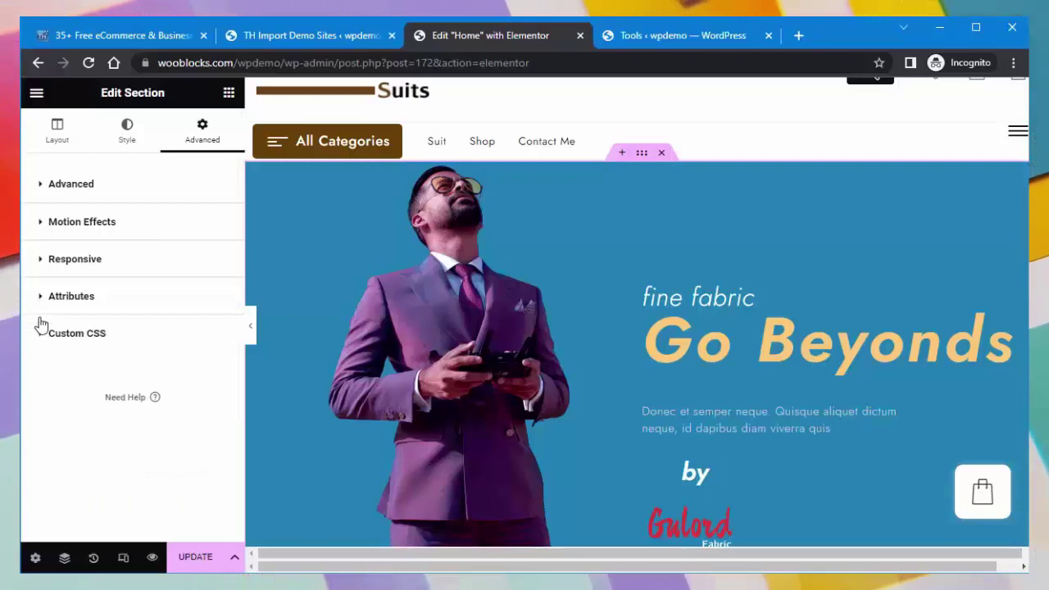
{"action": "left_click", "coordinate": [39, 334]}
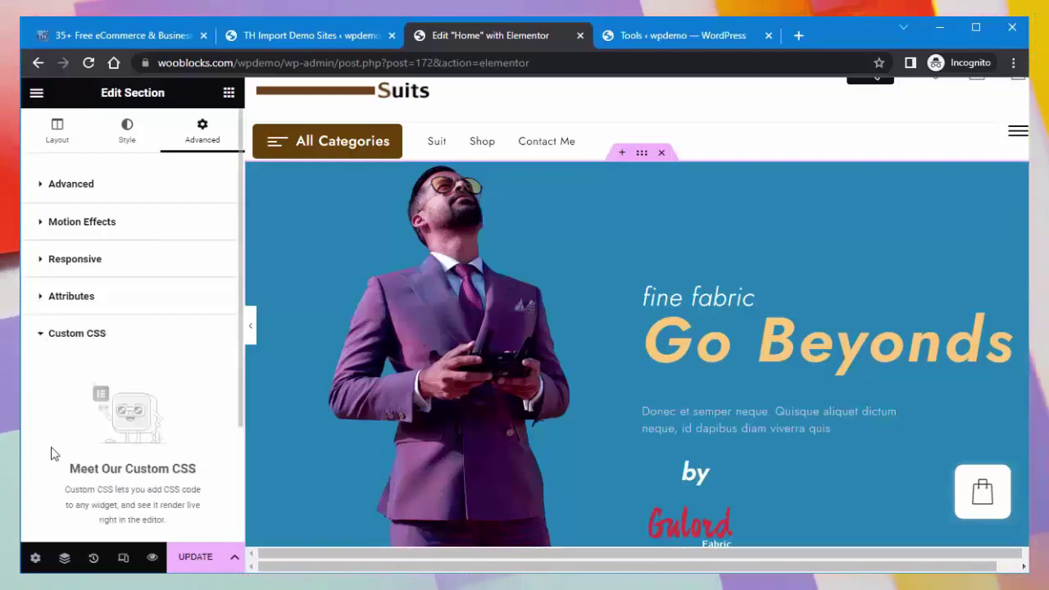
{"action": "scroll", "coordinate": [51, 453], "scroll_direction": "down", "scroll_amount": 1}
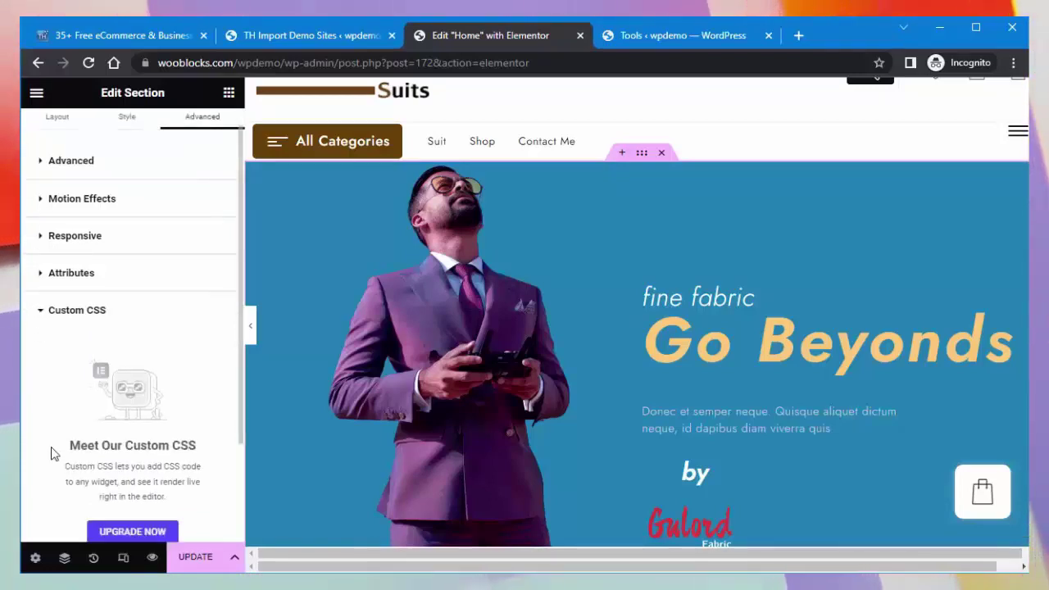
{"action": "left_click", "coordinate": [42, 295]}
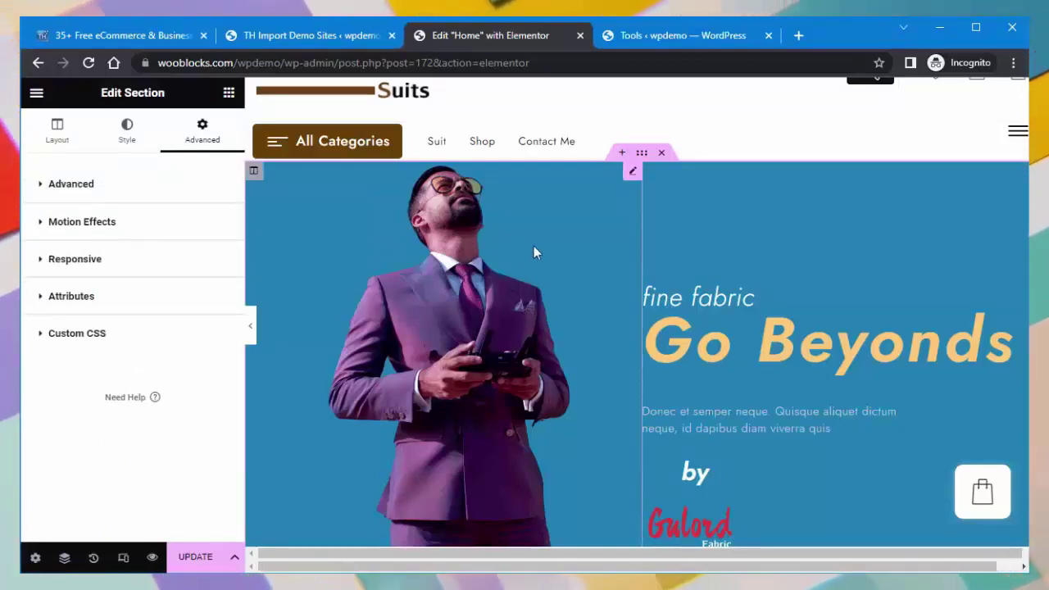
Open the hero's suited man image for editing and examine its image size, caption and link options
{"action": "left_click", "coordinate": [633, 173]}
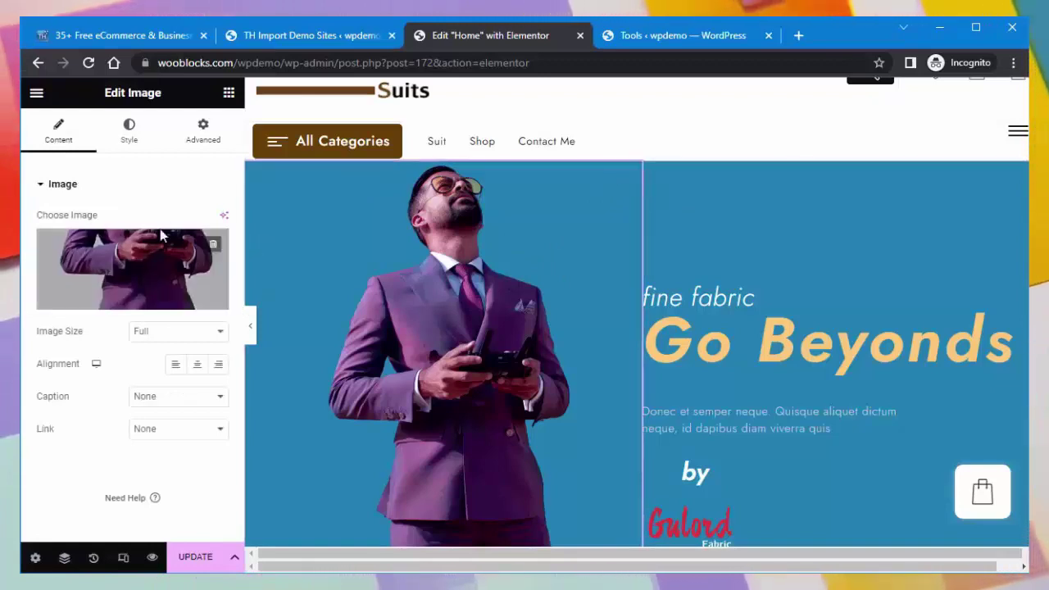
{"action": "mouse_move", "coordinate": [161, 256]}
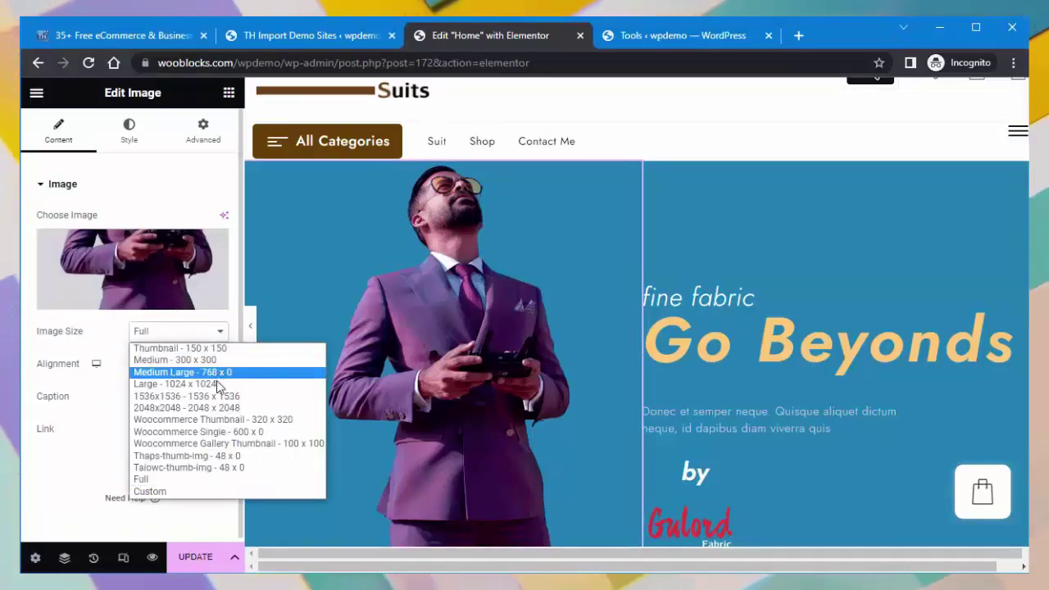
{"action": "left_click", "coordinate": [70, 474]}
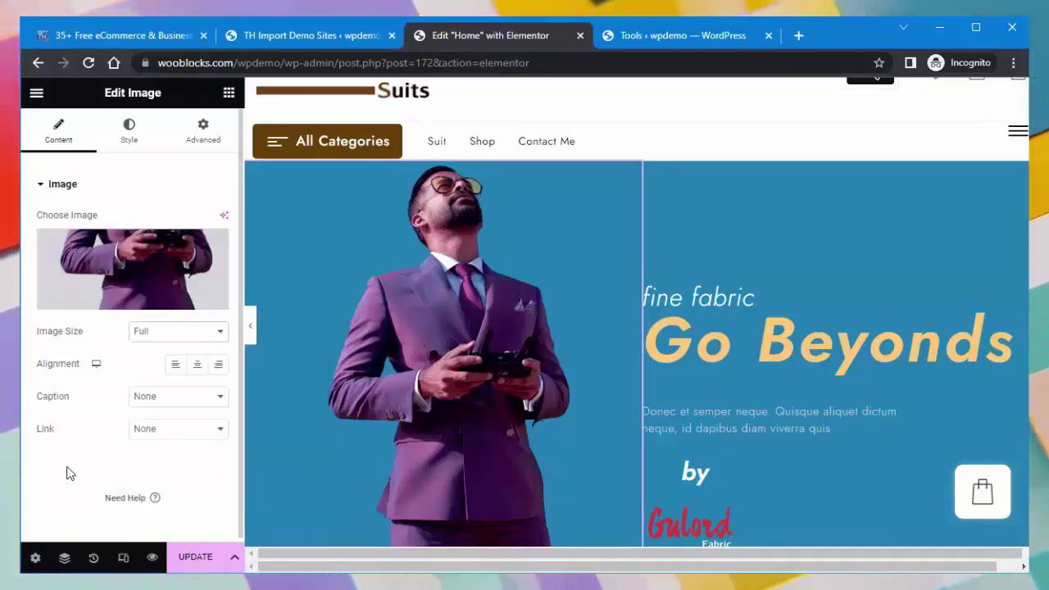
{"action": "left_click", "coordinate": [224, 399]}
{"action": "left_click", "coordinate": [225, 399]}
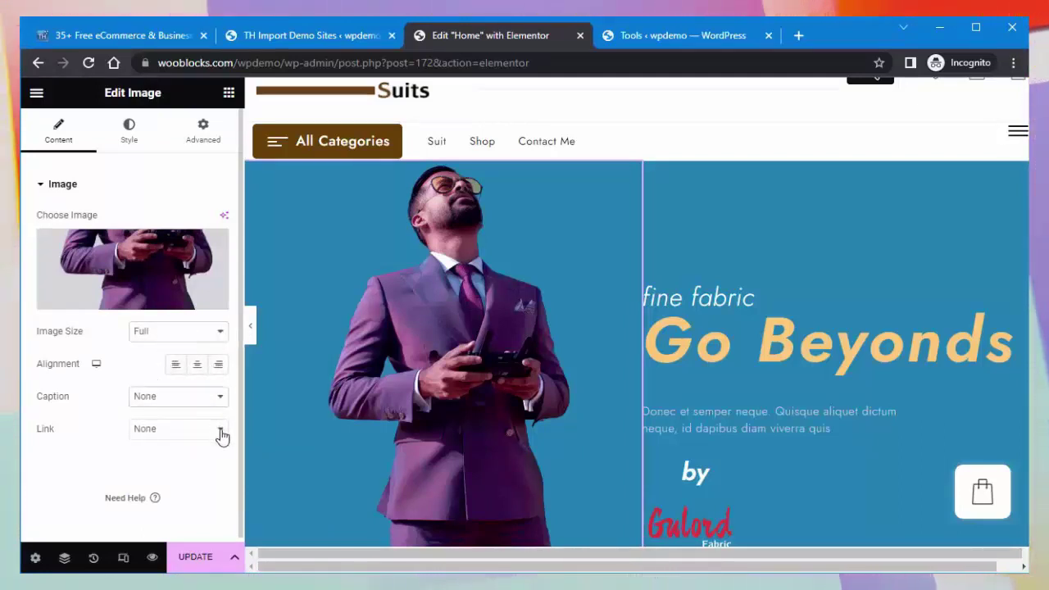
{"action": "left_click", "coordinate": [221, 434]}
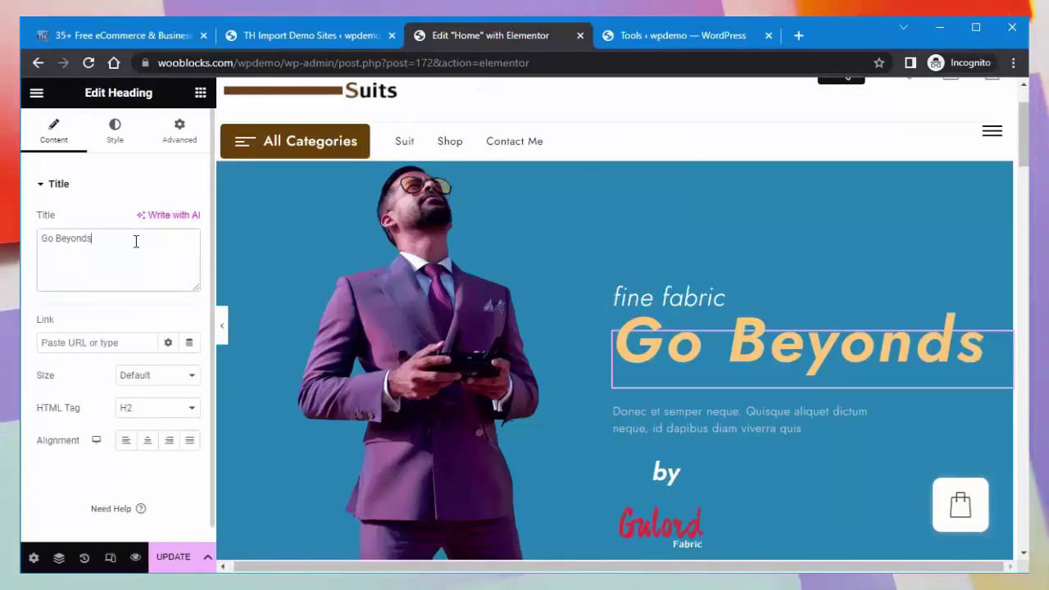
Examine the "Go Beyonds" heading's title, size, HTML tag, alignment and style options, and select the hero image again
{"action": "left_click", "coordinate": [136, 241]}
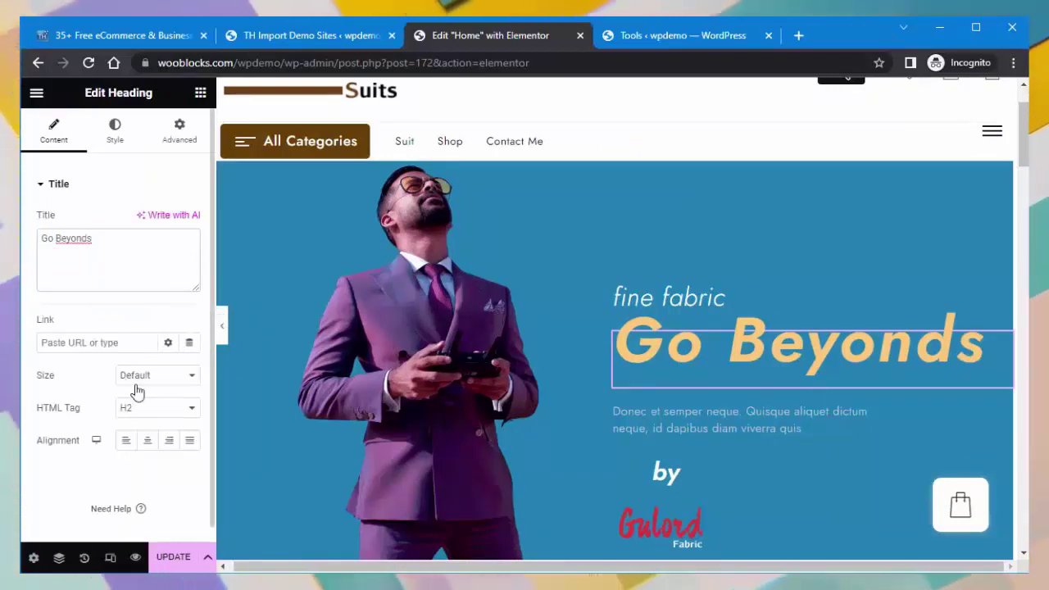
{"action": "left_click", "coordinate": [195, 382]}
{"action": "left_click", "coordinate": [195, 384]}
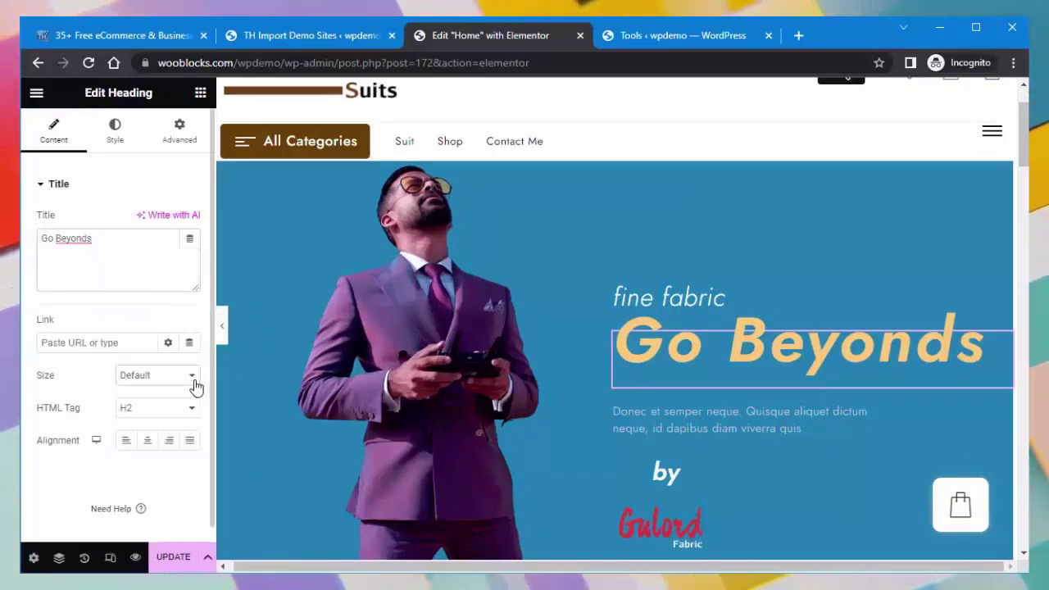
{"action": "left_click", "coordinate": [188, 412]}
{"action": "left_click", "coordinate": [189, 418]}
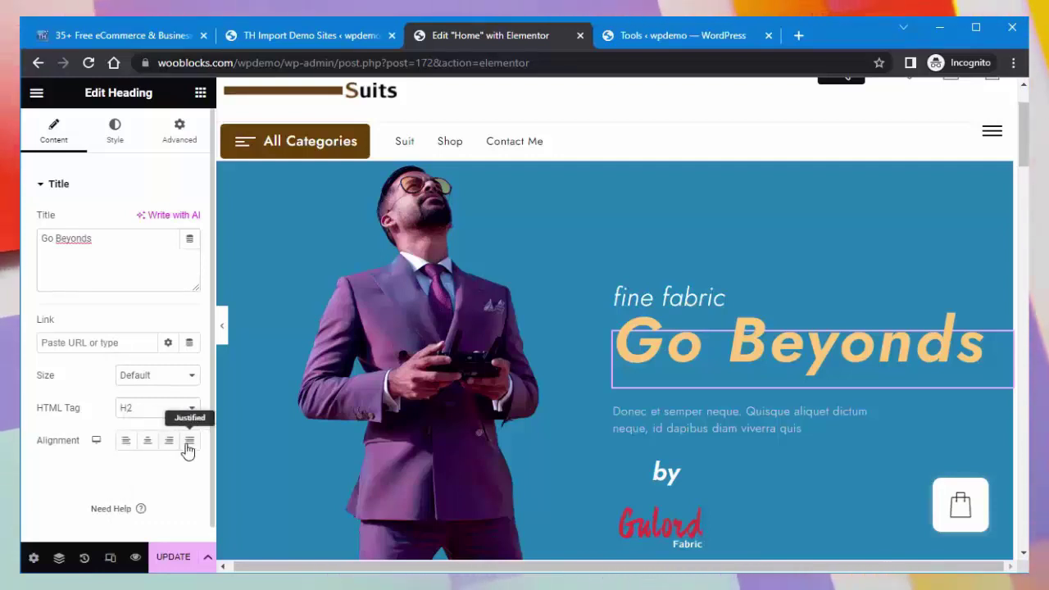
{"action": "left_click", "coordinate": [116, 138]}
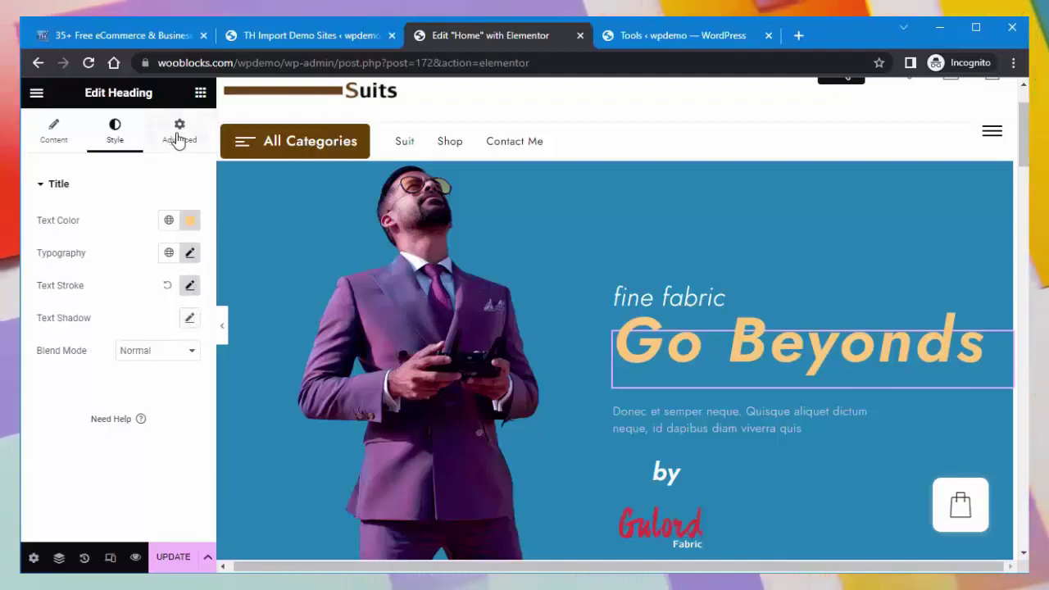
{"action": "left_click", "coordinate": [561, 430]}
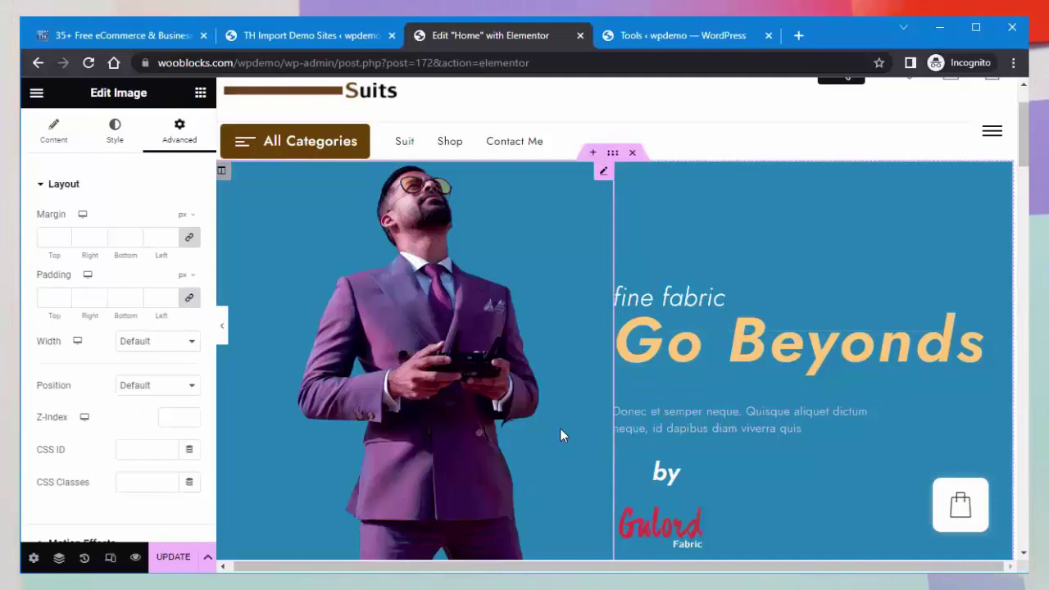
Open the inner section holding the four service icon boxes below the hero banner and view its layout options
{"action": "left_click", "coordinate": [746, 152]}
{"action": "scroll", "coordinate": [744, 149], "scroll_direction": "down", "scroll_amount": 3}
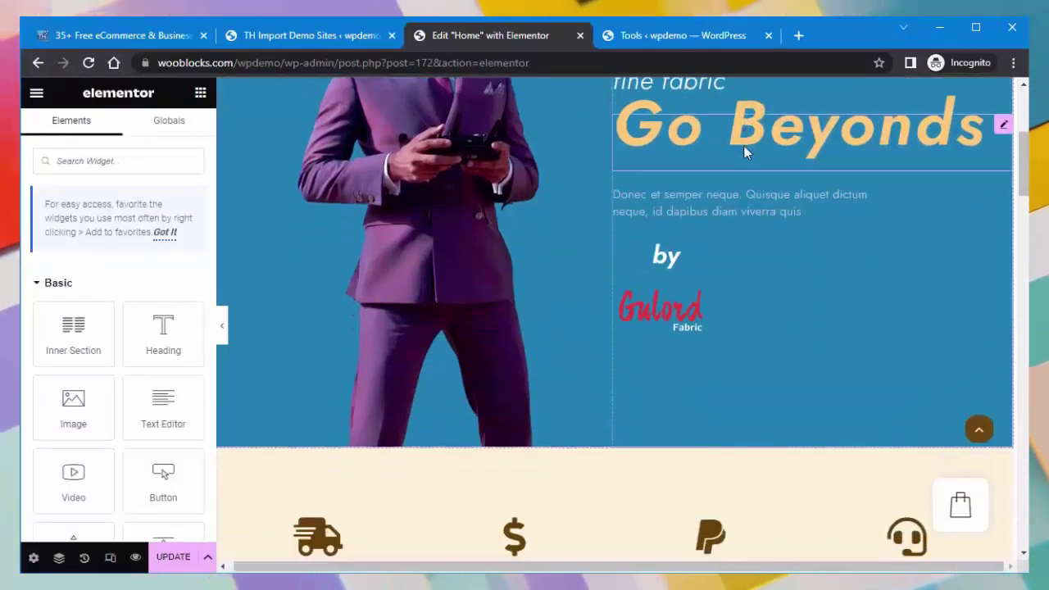
{"action": "scroll", "coordinate": [745, 151], "scroll_direction": "down", "scroll_amount": 5}
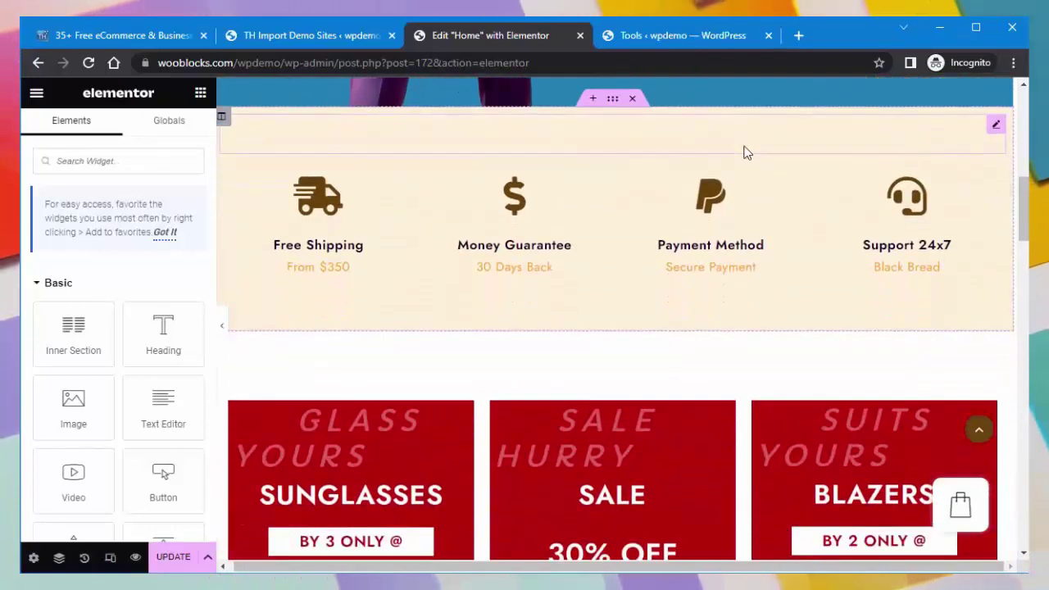
{"action": "scroll", "coordinate": [746, 154], "scroll_direction": "down", "scroll_amount": 1}
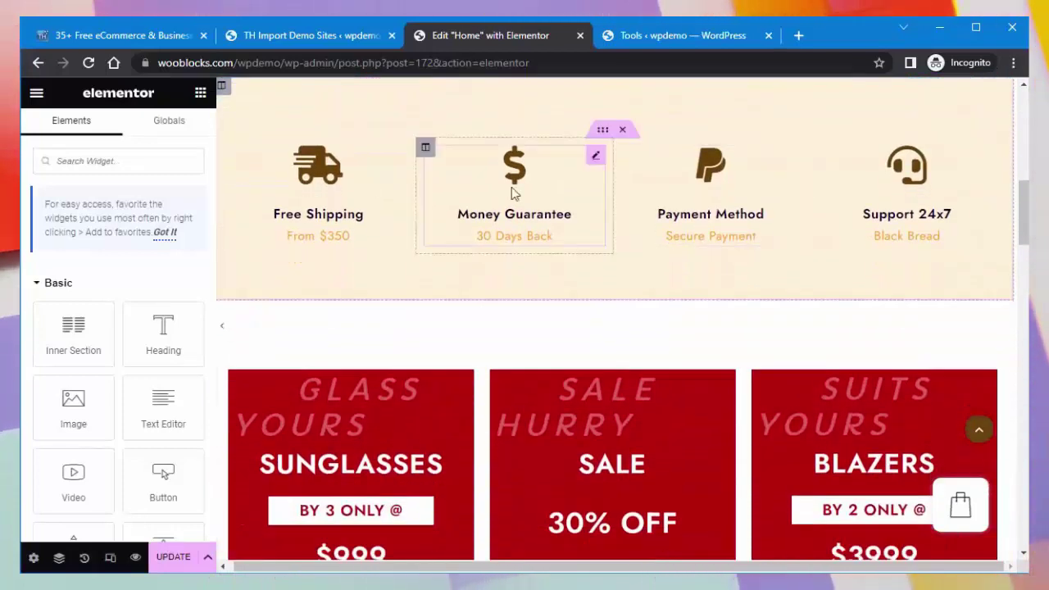
{"action": "left_click", "coordinate": [604, 131]}
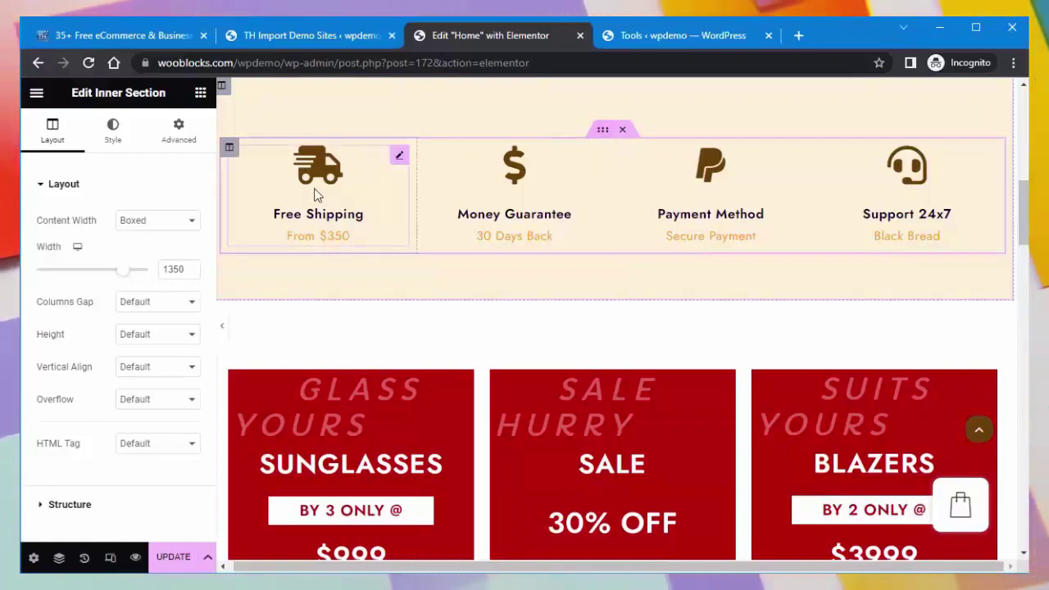
Open the first service icon box for editing and retype the end of its title as "Free Shipping"
{"action": "left_click", "coordinate": [397, 160]}
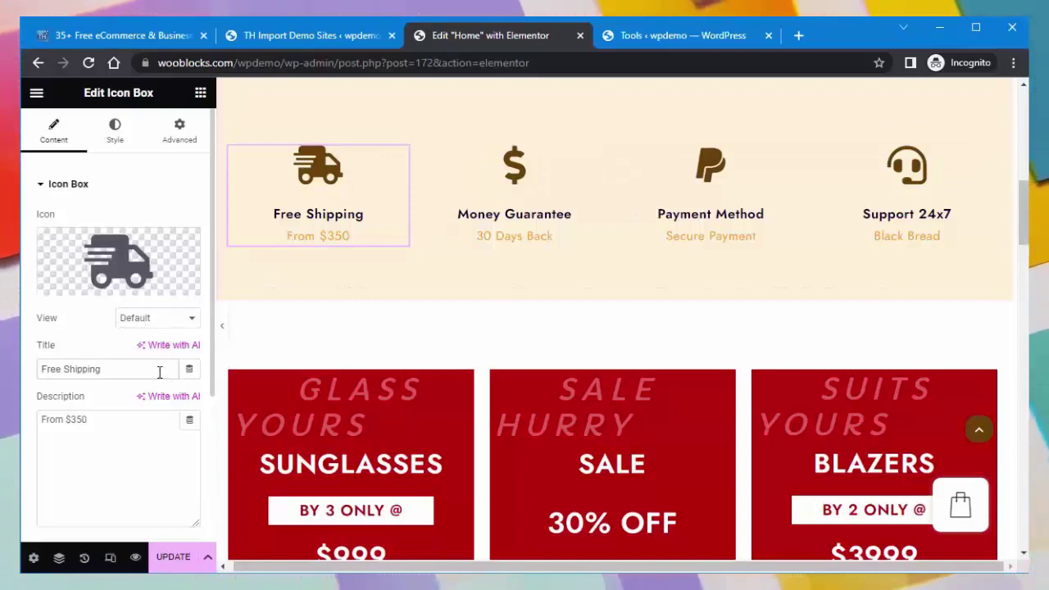
{"action": "key", "text": "BackSpace"}
{"action": "key", "text": "BackSpace"}
{"action": "key", "text": "BackSpace"}
{"action": "key", "text": "BackSpace"}
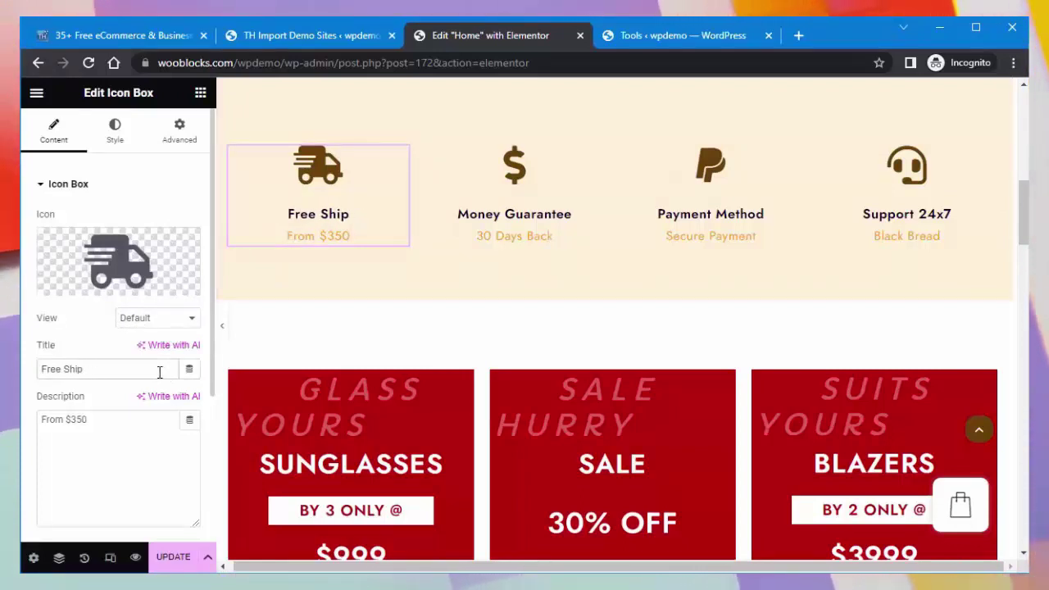
{"action": "type", "text": "ping"}
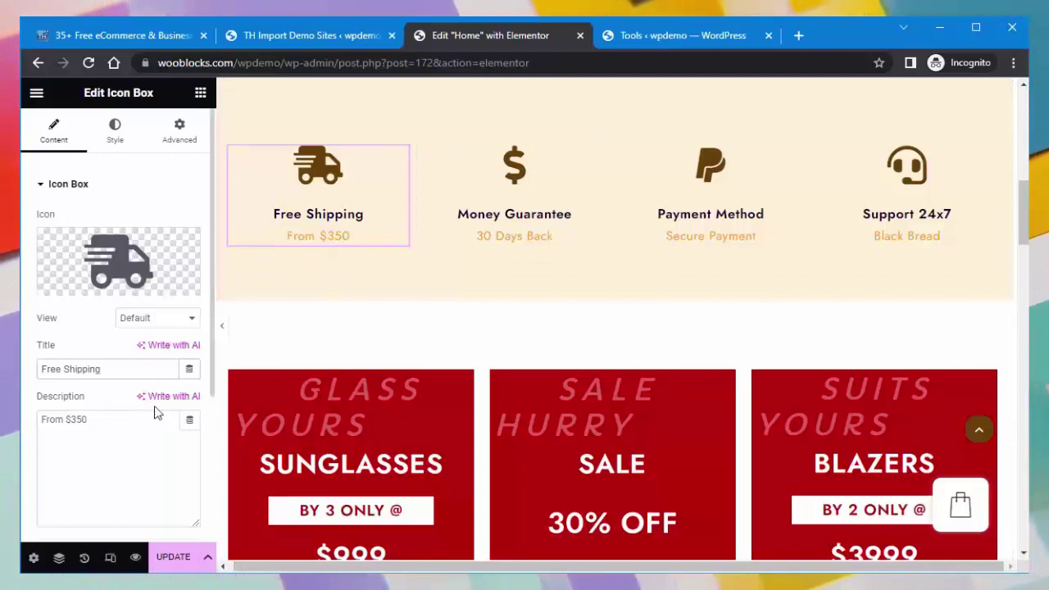
Examine the Free Shipping icon box's style and advanced options, and open the spacer above the service icons
{"action": "left_click", "coordinate": [131, 144]}
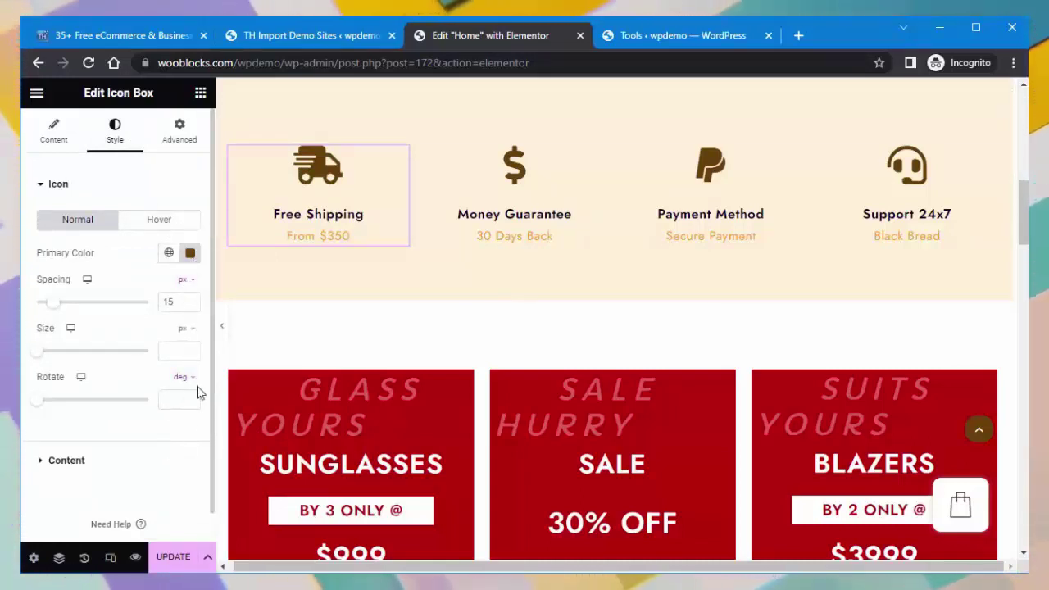
{"action": "left_click", "coordinate": [187, 152]}
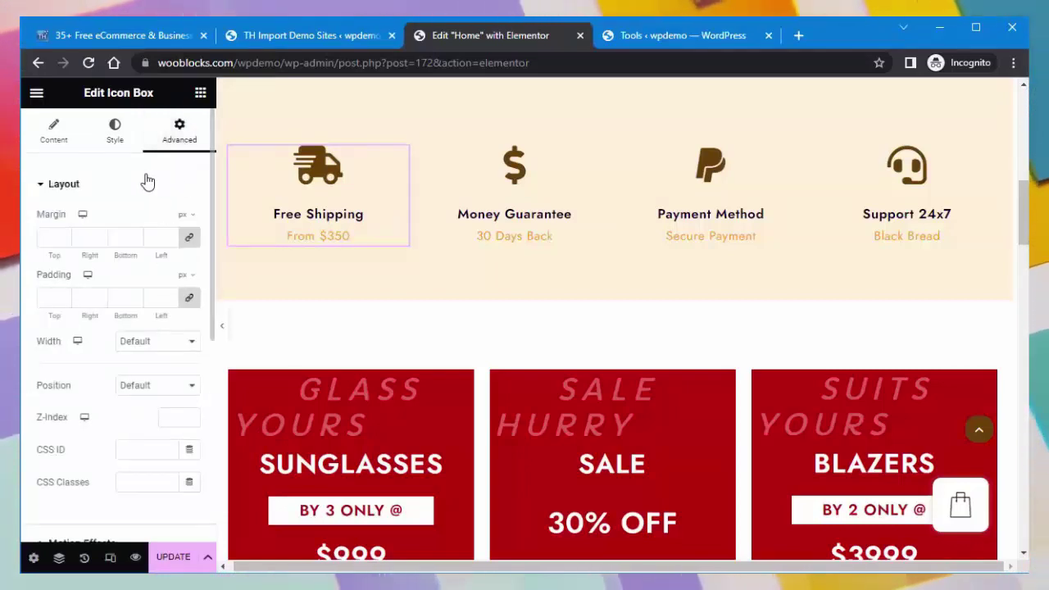
{"action": "left_click", "coordinate": [55, 138]}
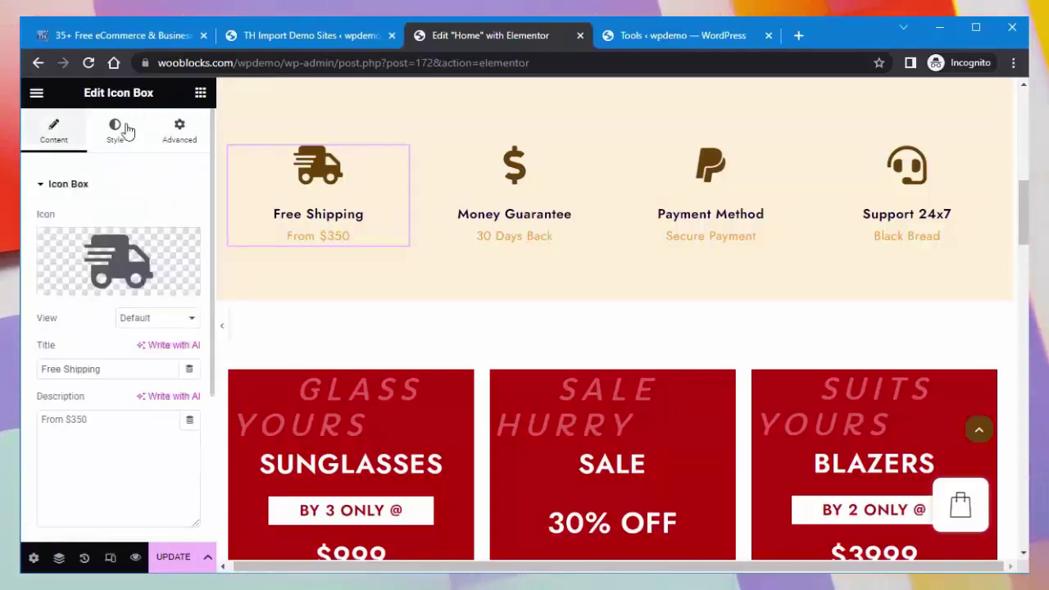
{"action": "scroll", "coordinate": [1028, 205], "scroll_direction": "up", "scroll_amount": 1}
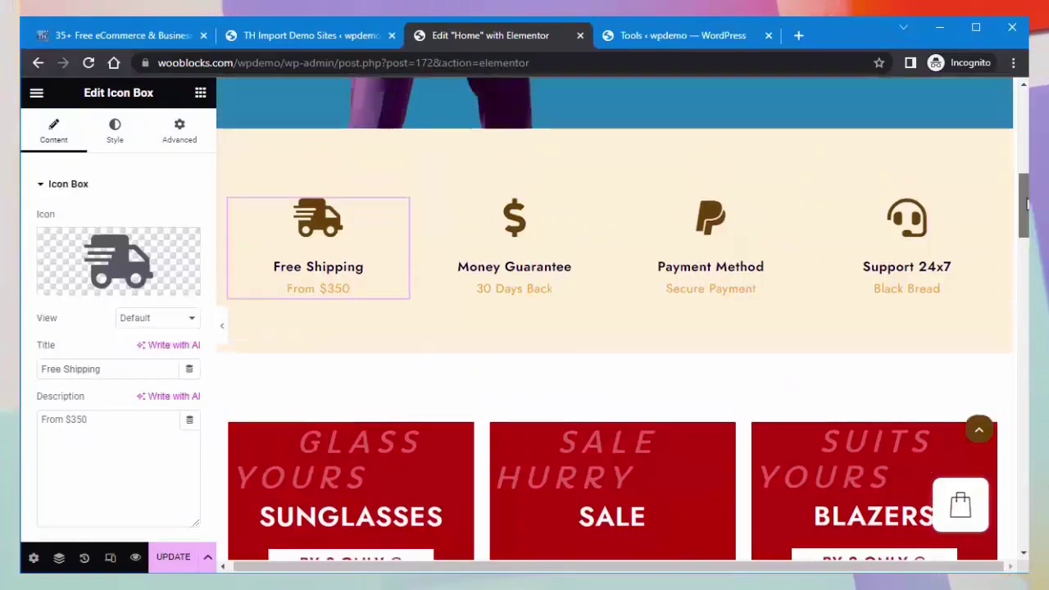
{"action": "scroll", "coordinate": [1027, 205], "scroll_direction": "up", "scroll_amount": 1}
{"action": "left_click", "coordinate": [688, 164]}
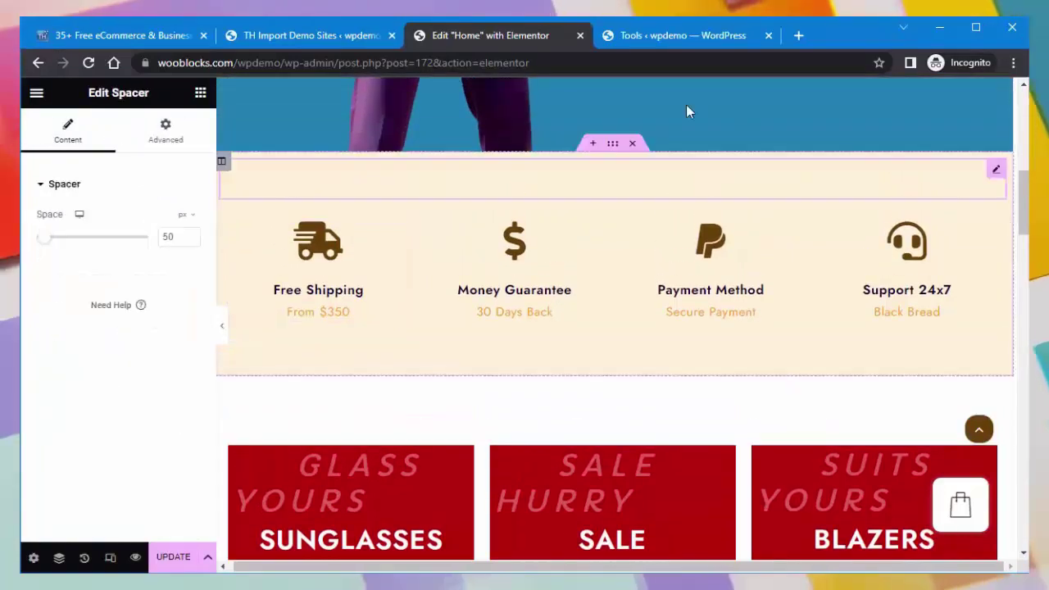
Change the background color of the section holding the four service icon boxes to a golden tan
{"action": "left_click", "coordinate": [614, 148]}
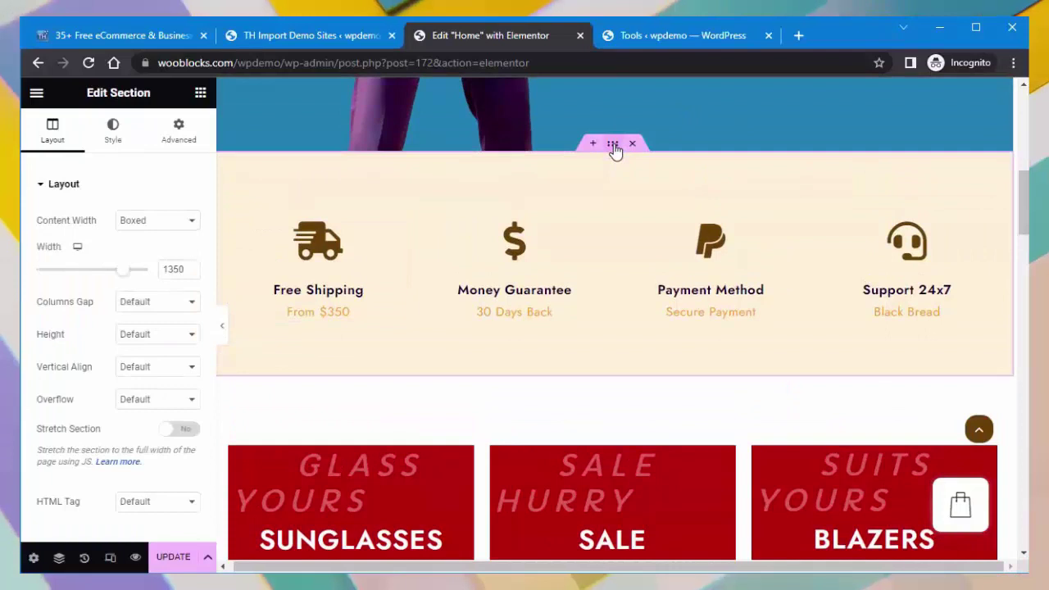
{"action": "left_click", "coordinate": [114, 133]}
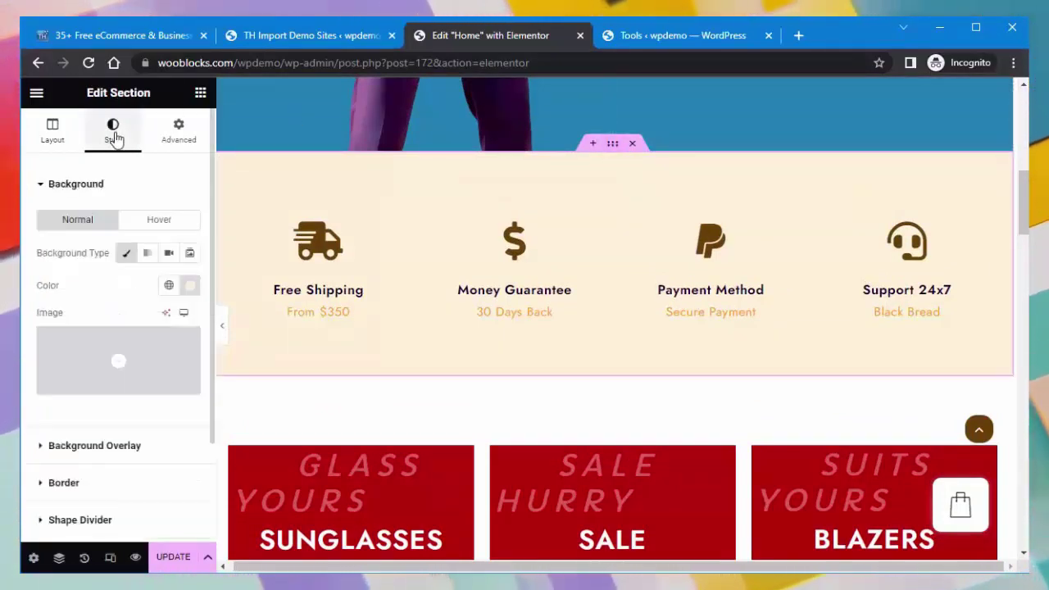
{"action": "left_click", "coordinate": [190, 287]}
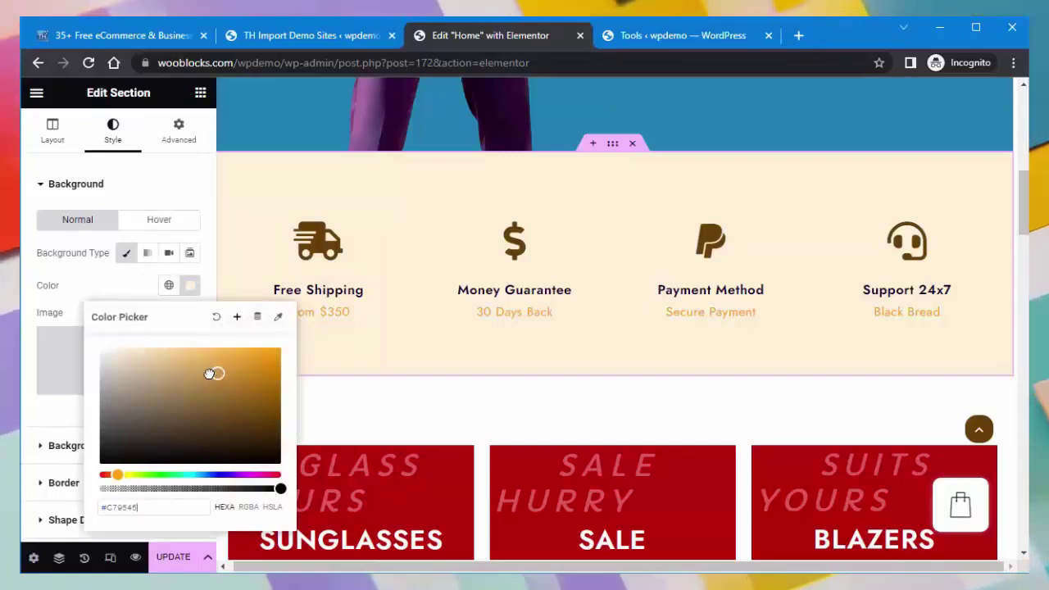
{"action": "left_click_drag", "start_coordinate": [212, 369], "coordinate": [189, 373]}
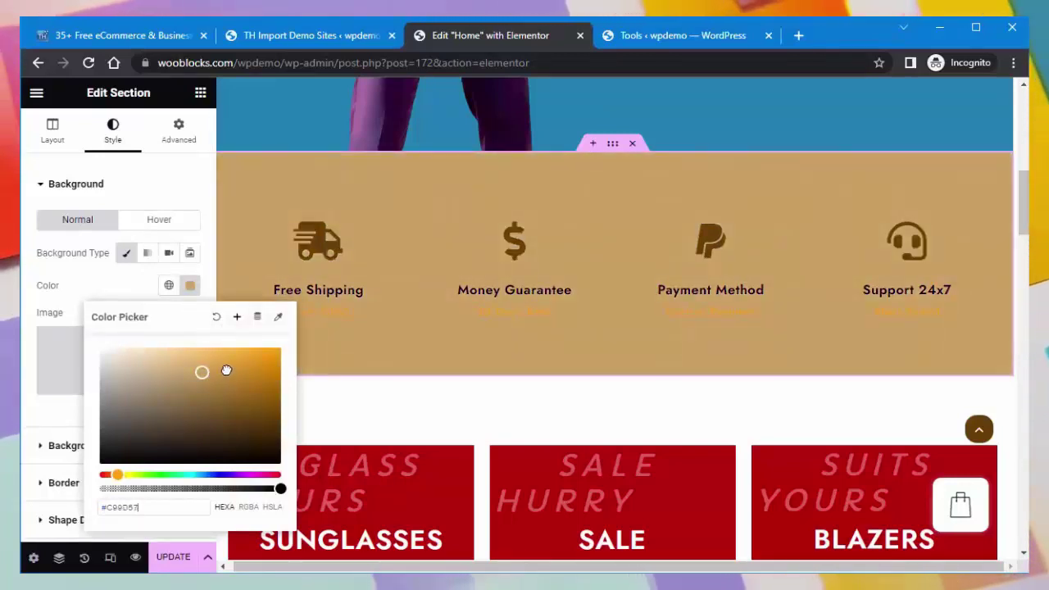
{"action": "left_click", "coordinate": [227, 368]}
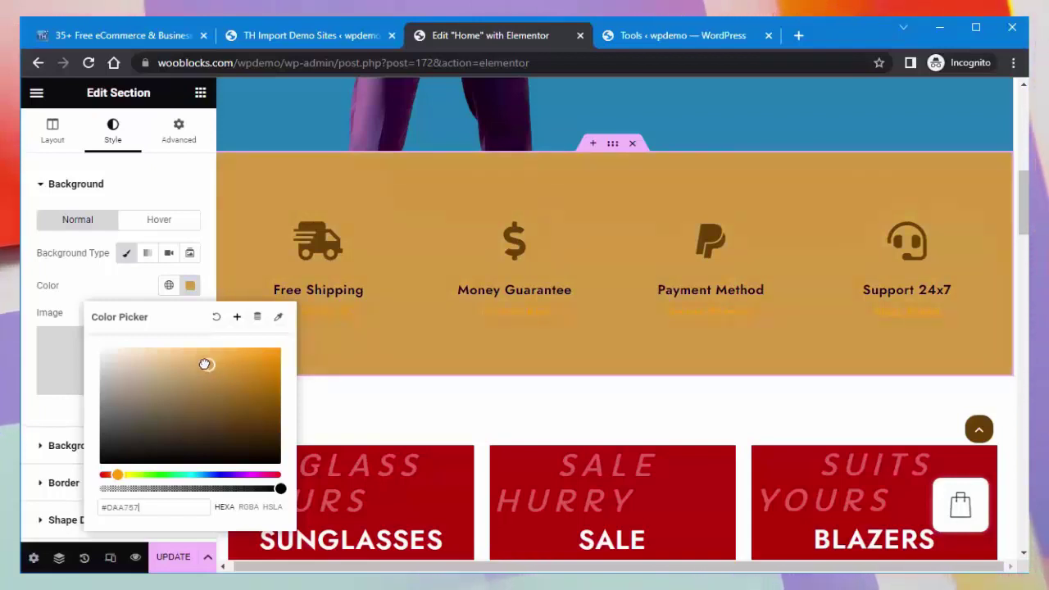
{"action": "left_click_drag", "start_coordinate": [205, 364], "coordinate": [204, 363]}
{"action": "left_click", "coordinate": [202, 181]}
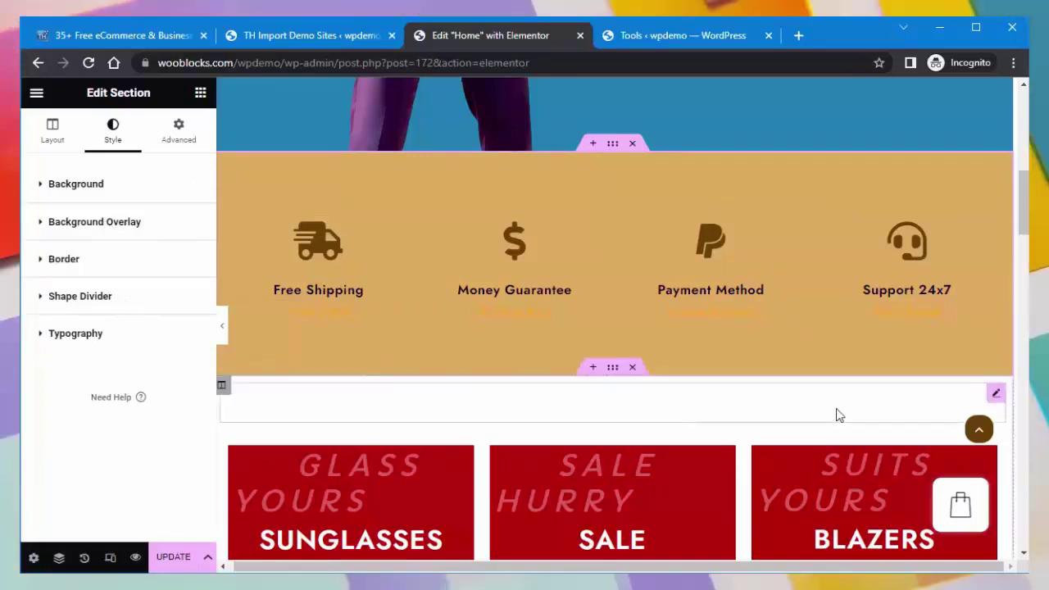
Examine the layout, background and overlay options of the three red promo banners' inner section, and the Sunglasses banner's image settings
{"action": "left_click_drag", "start_coordinate": [1027, 219], "coordinate": [1027, 259]}
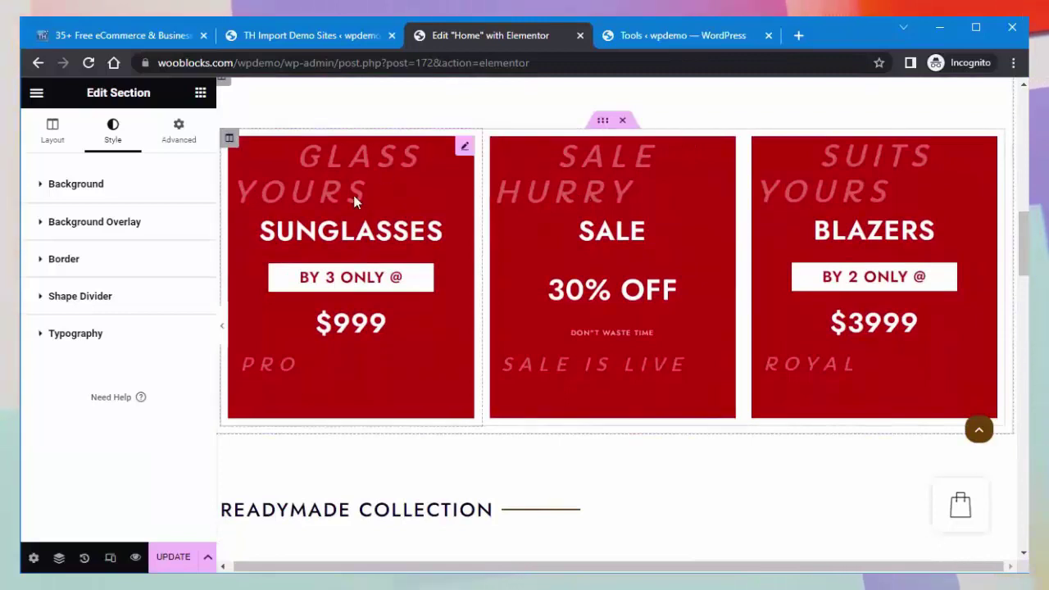
{"action": "left_click", "coordinate": [605, 121]}
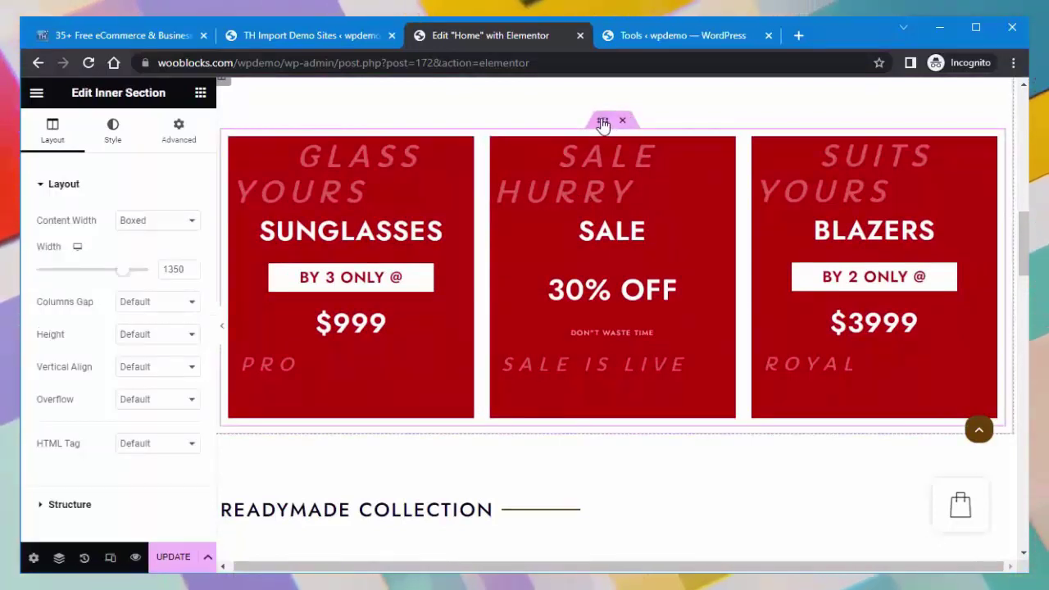
{"action": "left_click", "coordinate": [117, 140]}
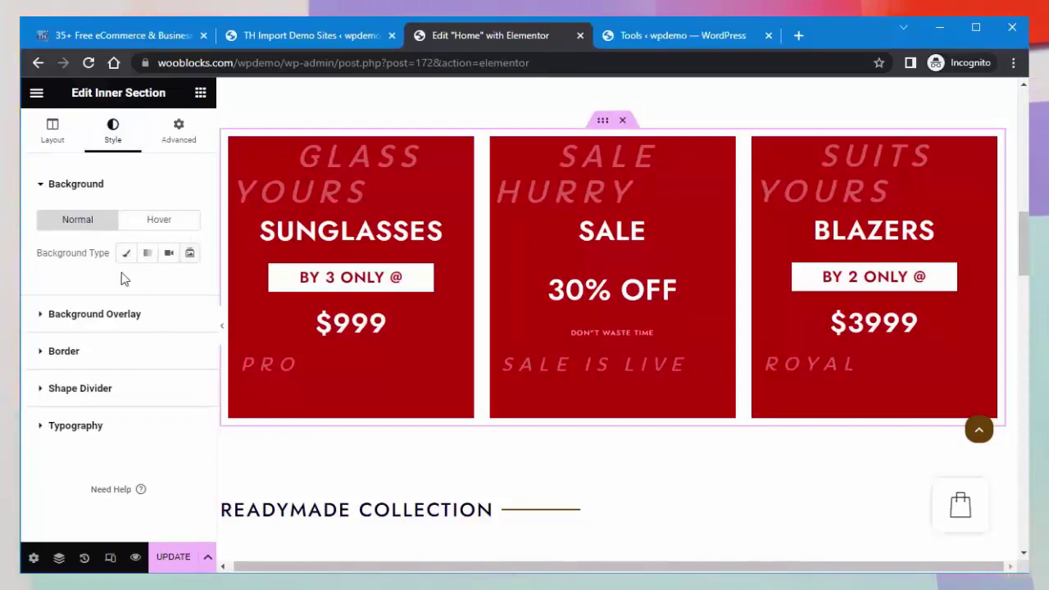
{"action": "left_click", "coordinate": [43, 318]}
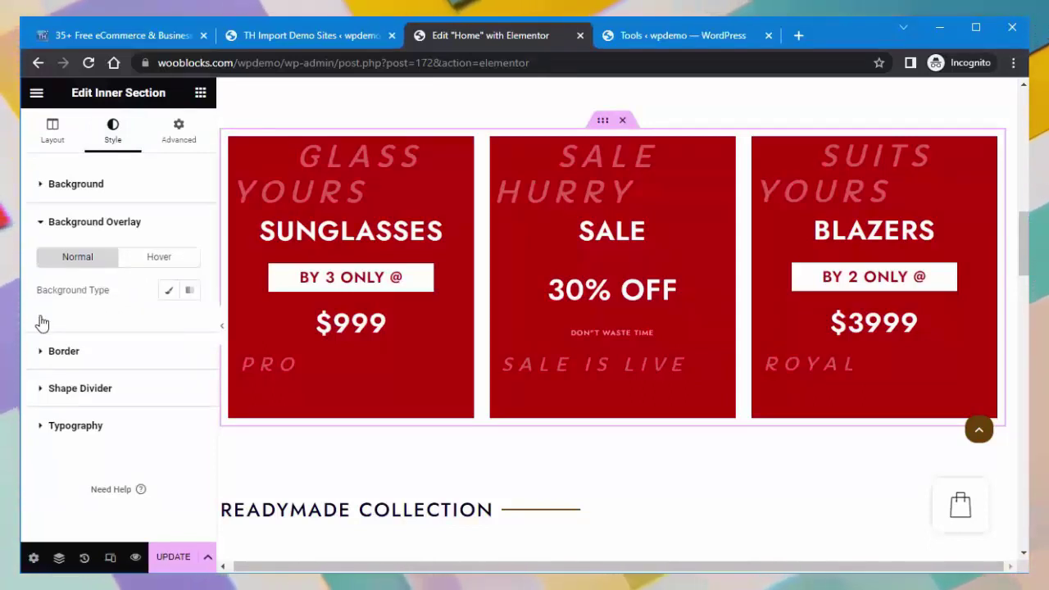
{"action": "left_click", "coordinate": [43, 223]}
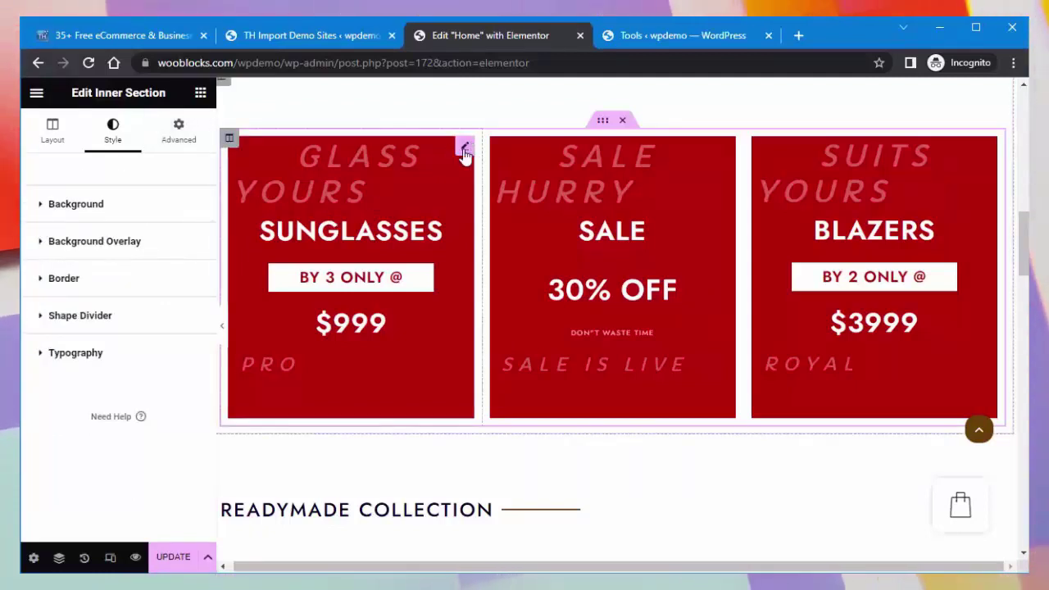
{"action": "left_click", "coordinate": [464, 149]}
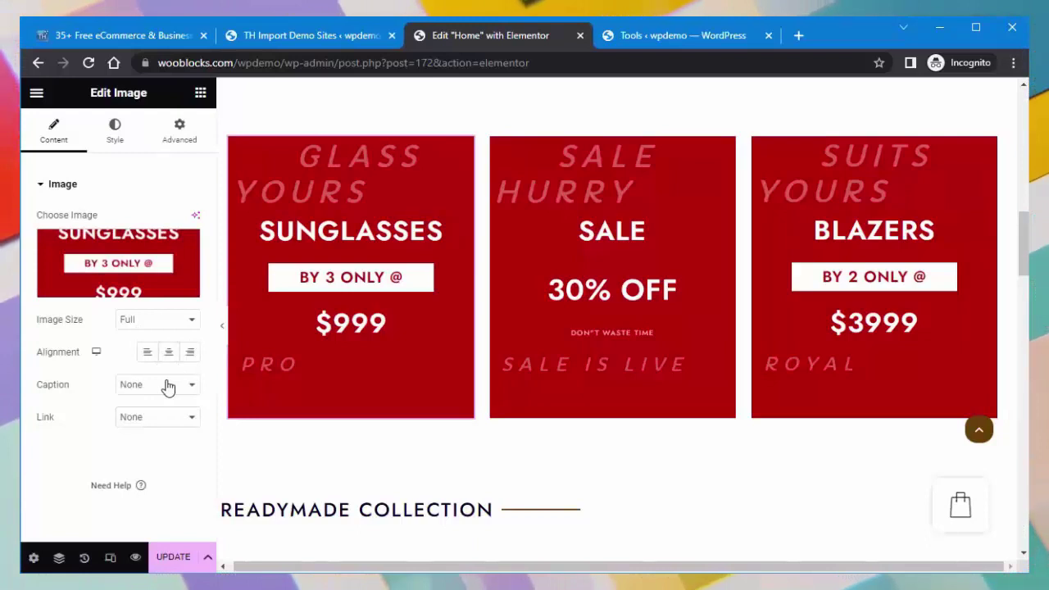
View the settings of the spacer below the promo banners and the content options of the "READYMADE COLLECTION" heading
{"action": "left_click", "coordinate": [698, 447]}
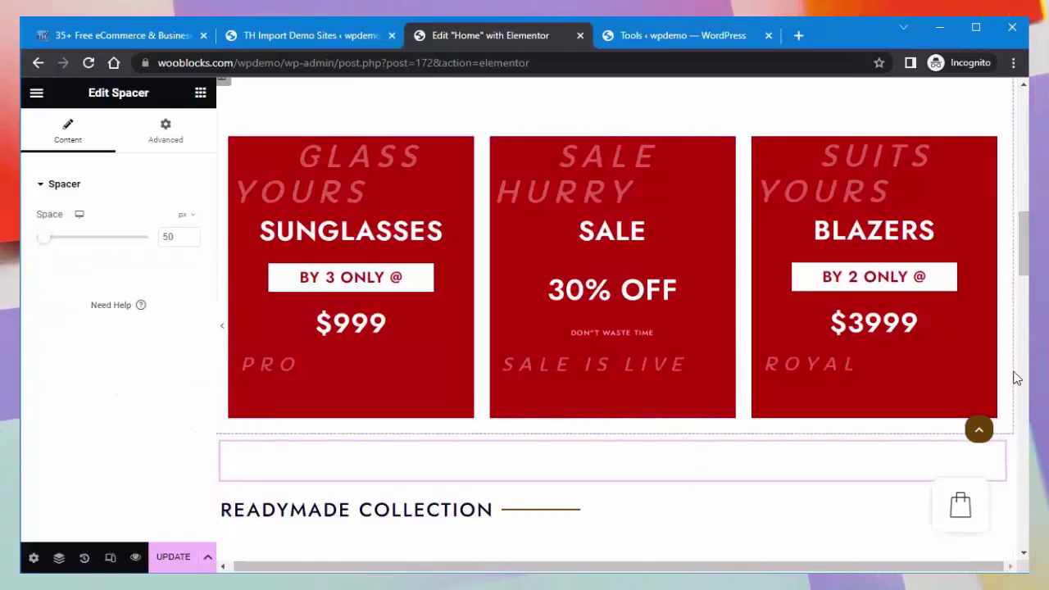
{"action": "scroll", "coordinate": [1028, 312], "scroll_direction": "down", "scroll_amount": 4}
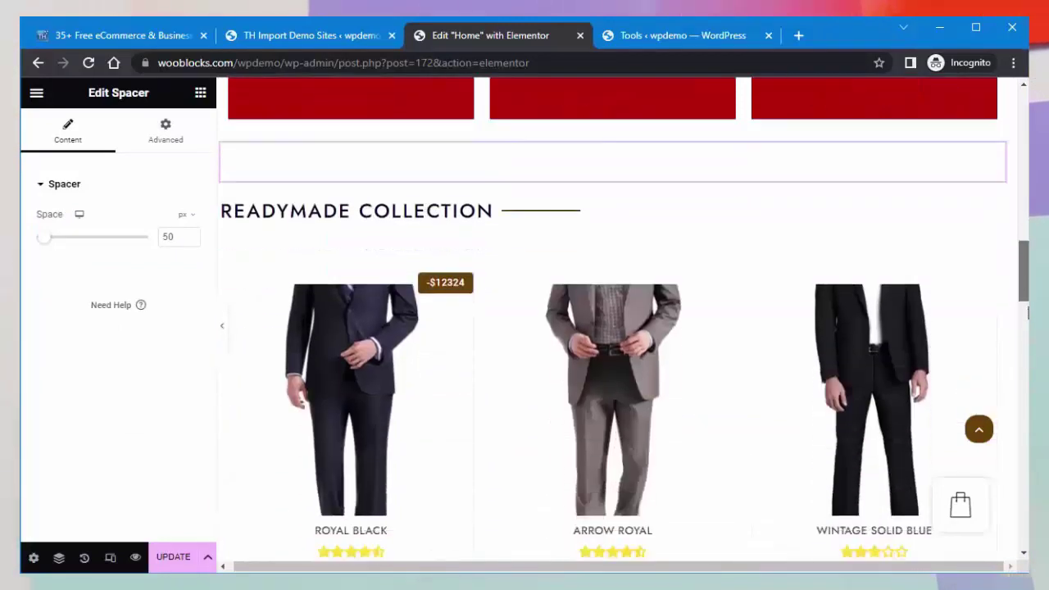
{"action": "scroll", "coordinate": [1028, 312], "scroll_direction": "down", "scroll_amount": 2}
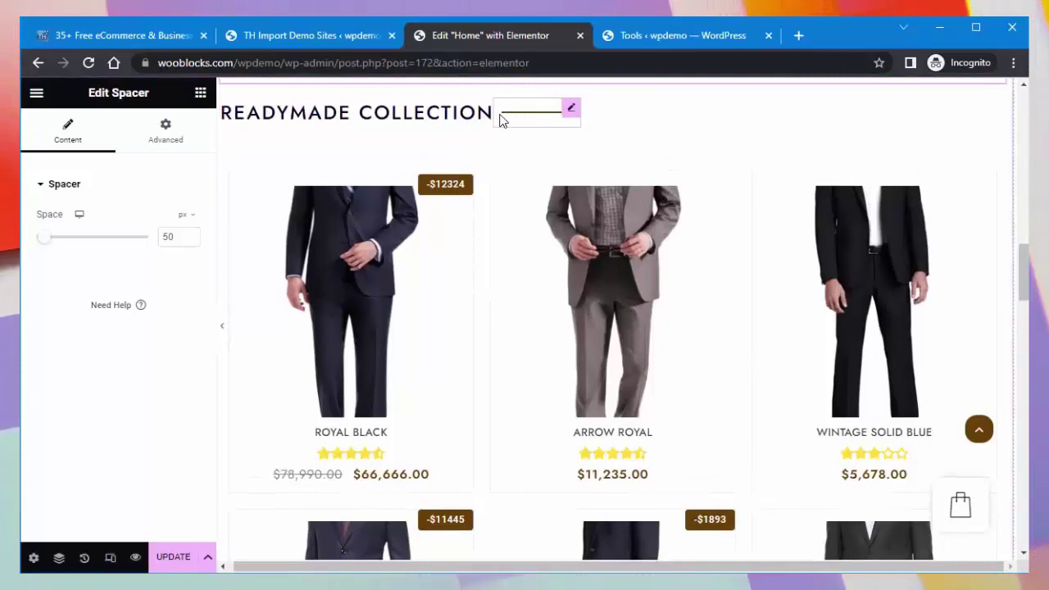
{"action": "left_click", "coordinate": [485, 112]}
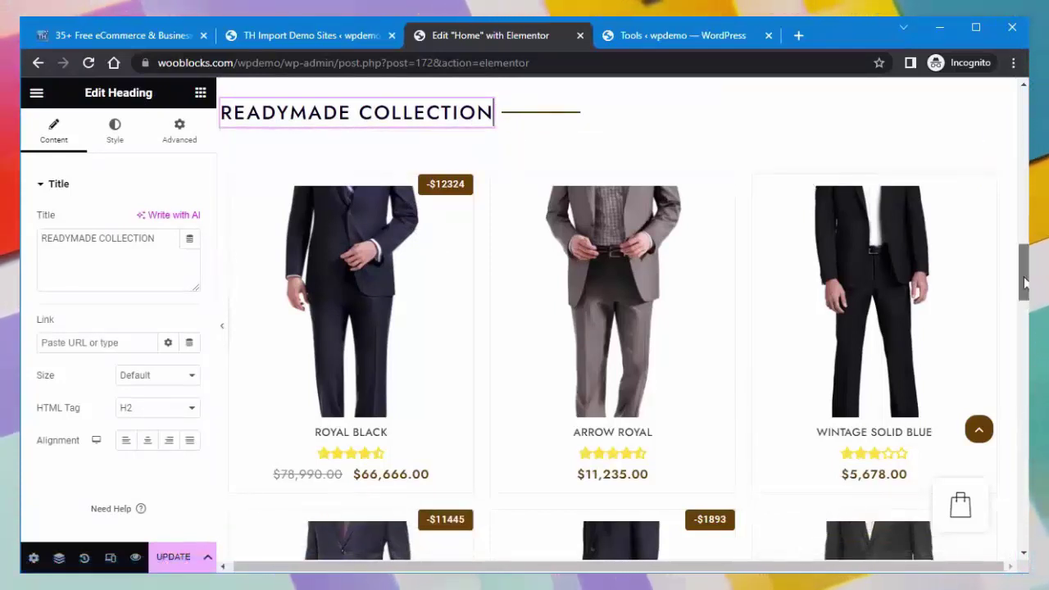
{"action": "scroll", "coordinate": [1024, 284], "scroll_direction": "down", "scroll_amount": 1}
{"action": "scroll", "coordinate": [1024, 284], "scroll_direction": "up", "scroll_amount": 1}
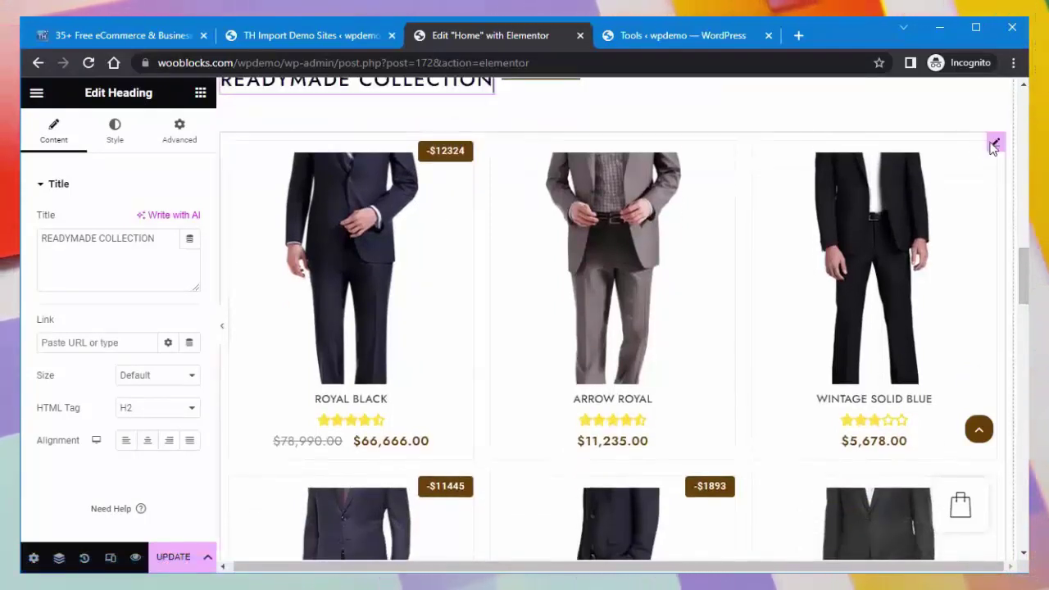
Open the product grid under the Readymade Collection heading and view the product categories available for it
{"action": "left_click", "coordinate": [996, 146]}
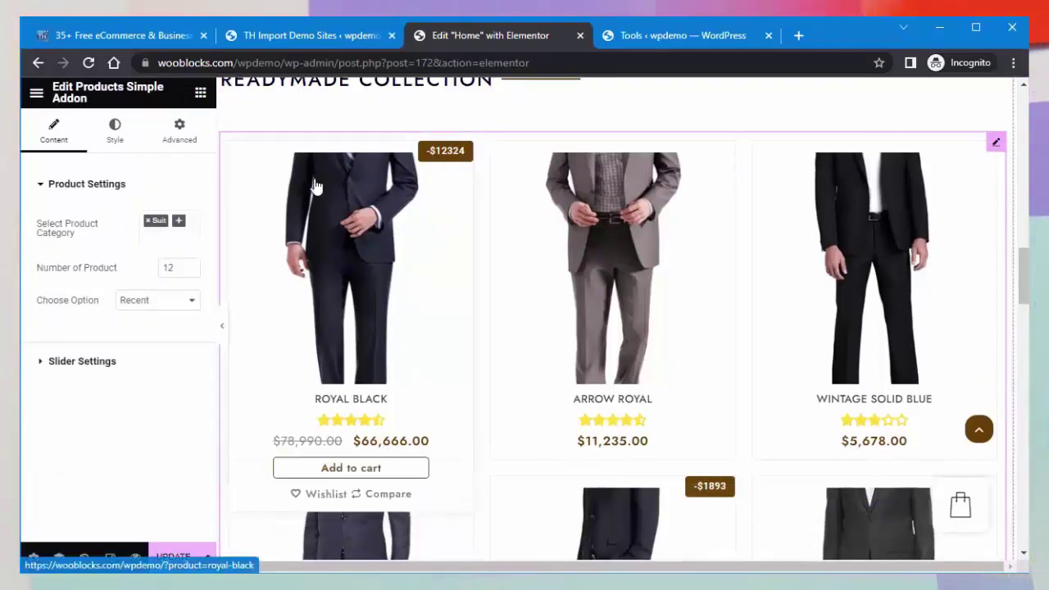
{"action": "left_click", "coordinate": [178, 225]}
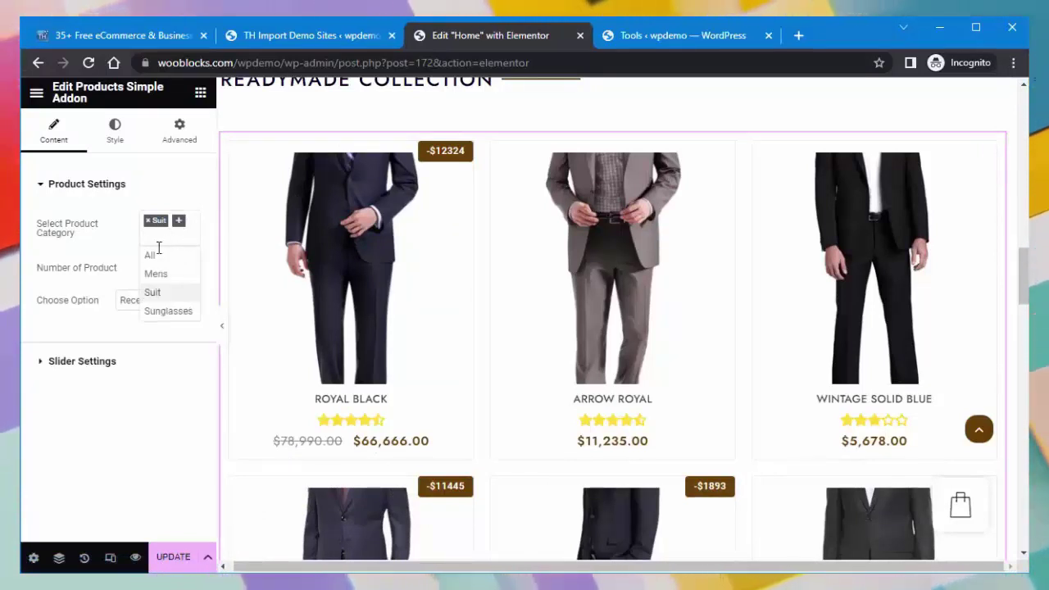
{"action": "left_click", "coordinate": [155, 395]}
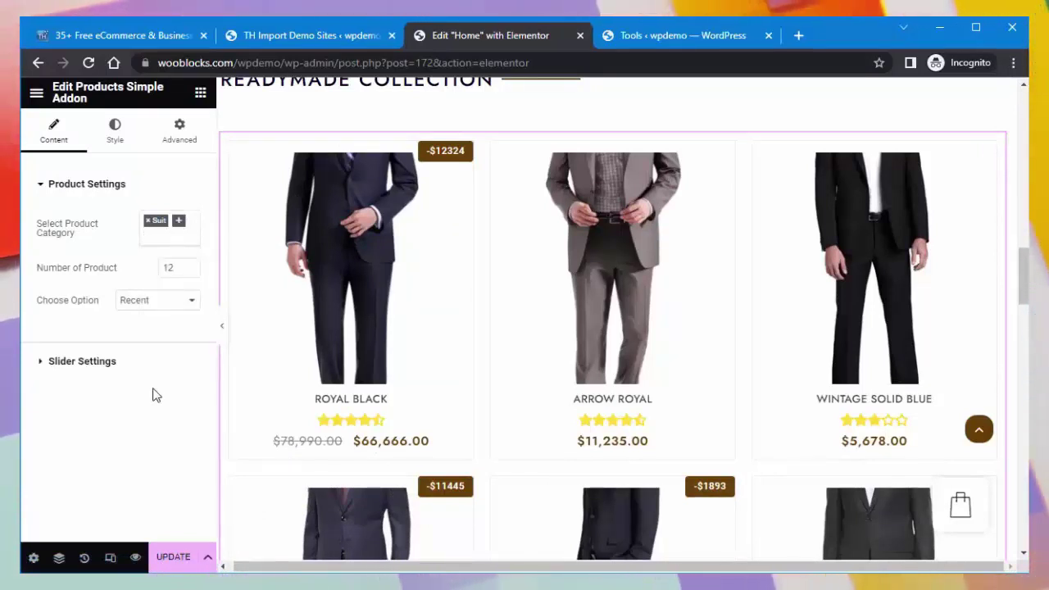
Set the product box background color of the Readymade Collection grid to the gray-blue #A9C1CC
{"action": "left_click", "coordinate": [116, 133]}
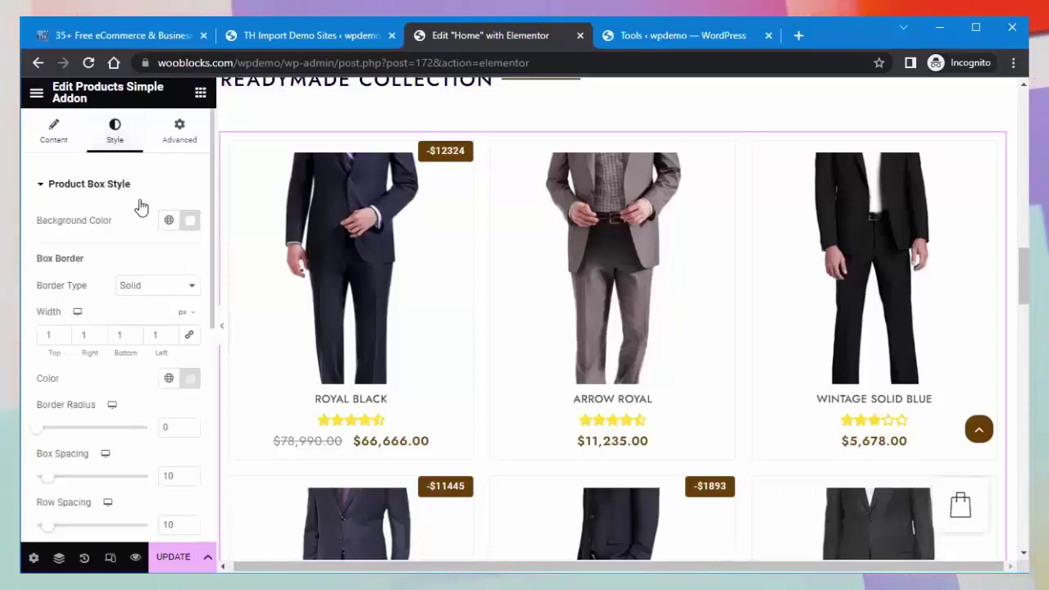
{"action": "left_click", "coordinate": [190, 231]}
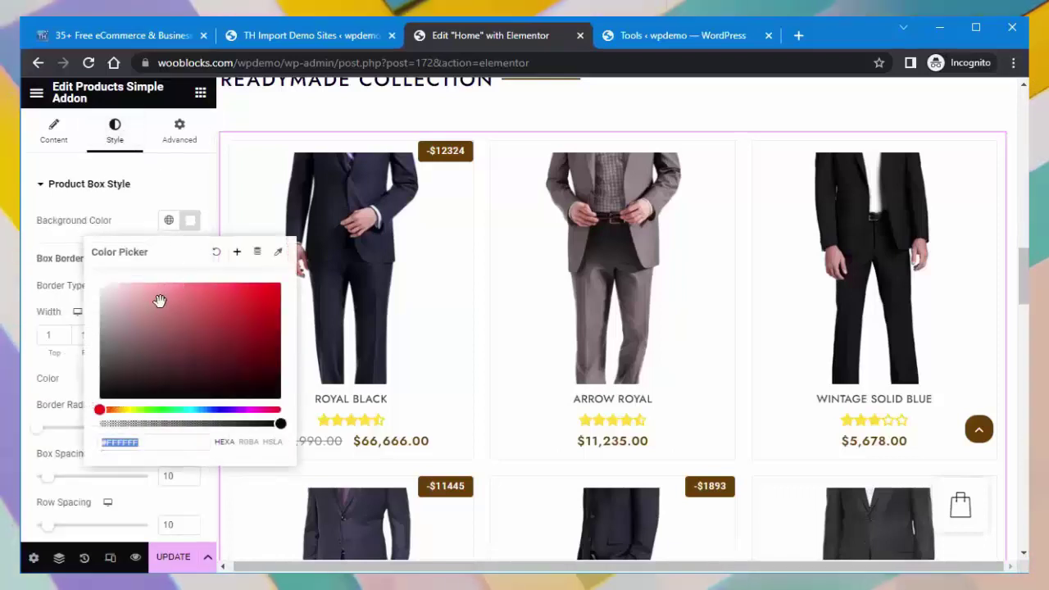
{"action": "left_click", "coordinate": [199, 410]}
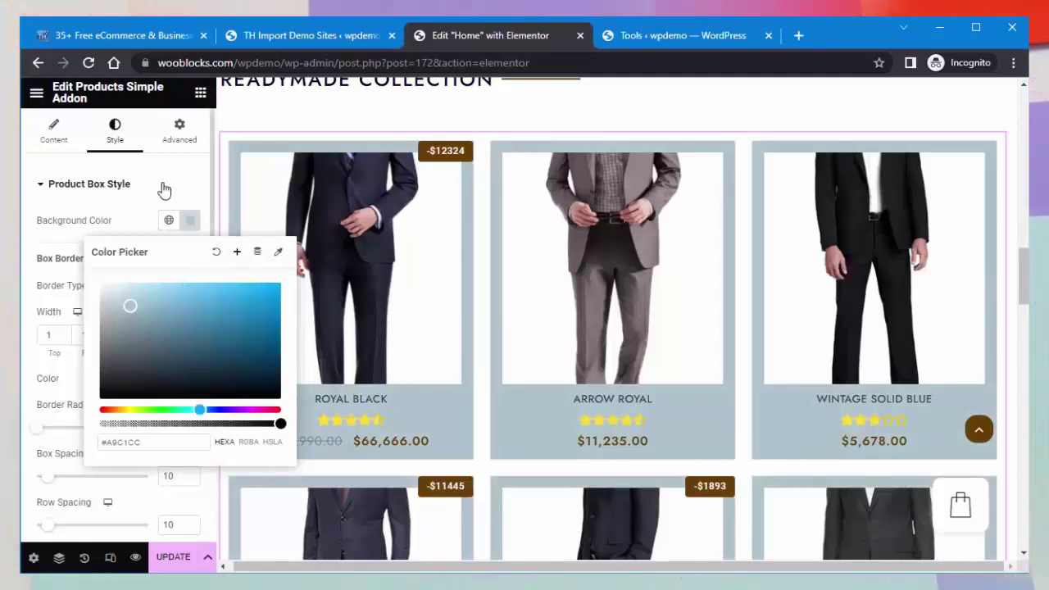
{"action": "left_click", "coordinate": [45, 182]}
Examine the product grid's Product Title and Add To Cart style options, including typography, padding, border and colors
{"action": "left_click", "coordinate": [41, 223]}
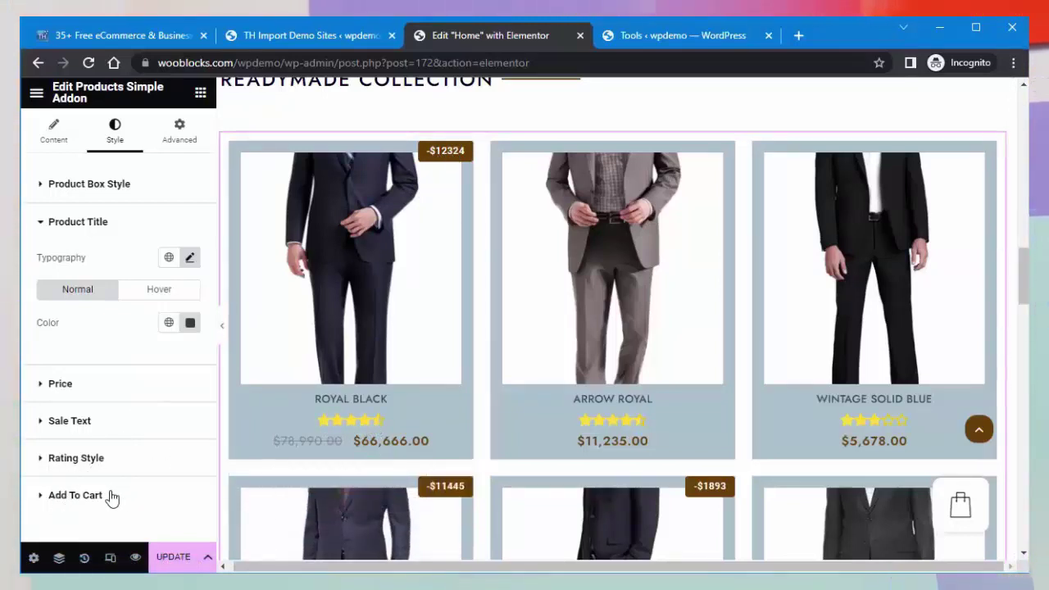
{"action": "mouse_move", "coordinate": [318, 474]}
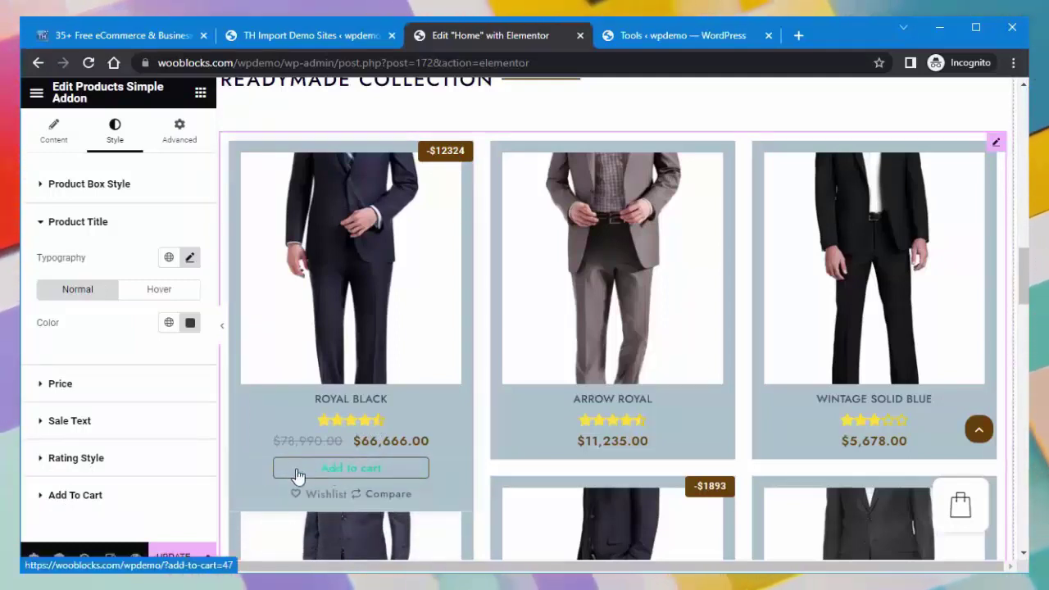
{"action": "left_click", "coordinate": [41, 496]}
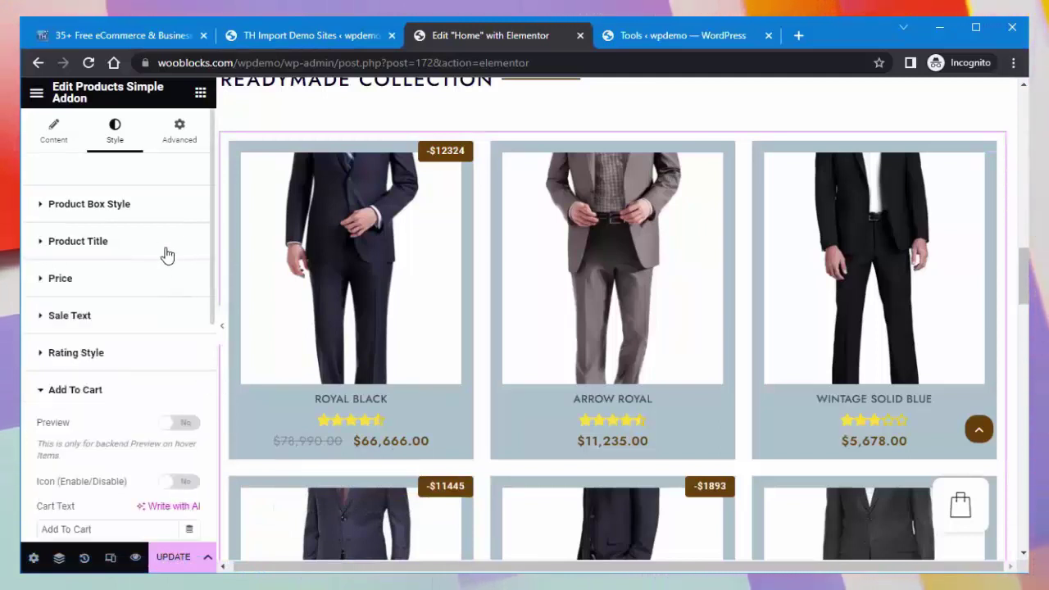
{"action": "left_click_drag", "start_coordinate": [213, 276], "coordinate": [207, 532]}
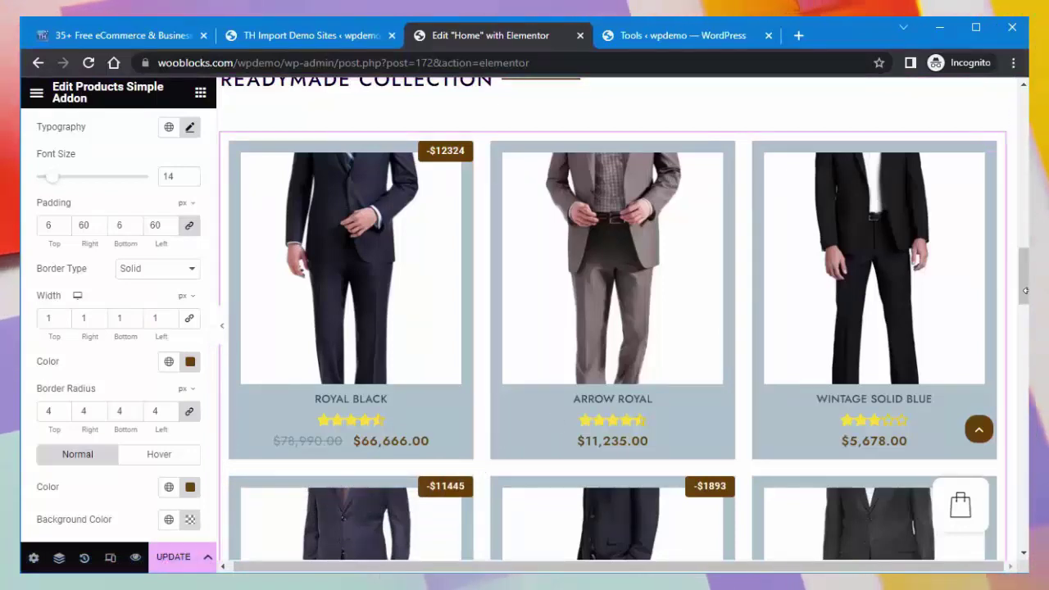
Open the "Our Story" section below the product grid and view its layout and style options
{"action": "left_click_drag", "start_coordinate": [1023, 295], "coordinate": [1023, 391]}
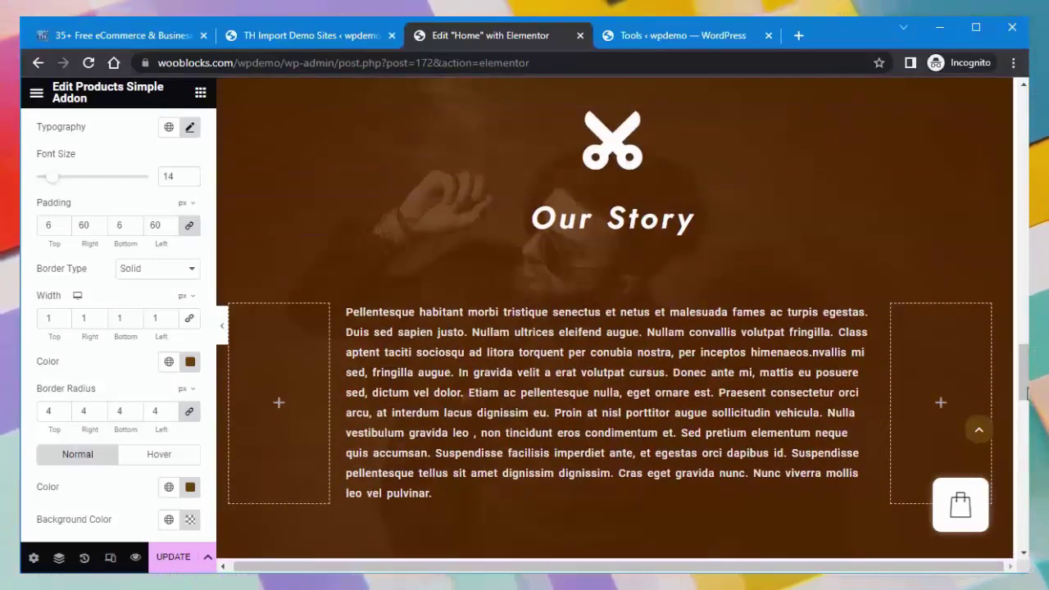
{"action": "left_click_drag", "start_coordinate": [1023, 370], "coordinate": [1023, 354]}
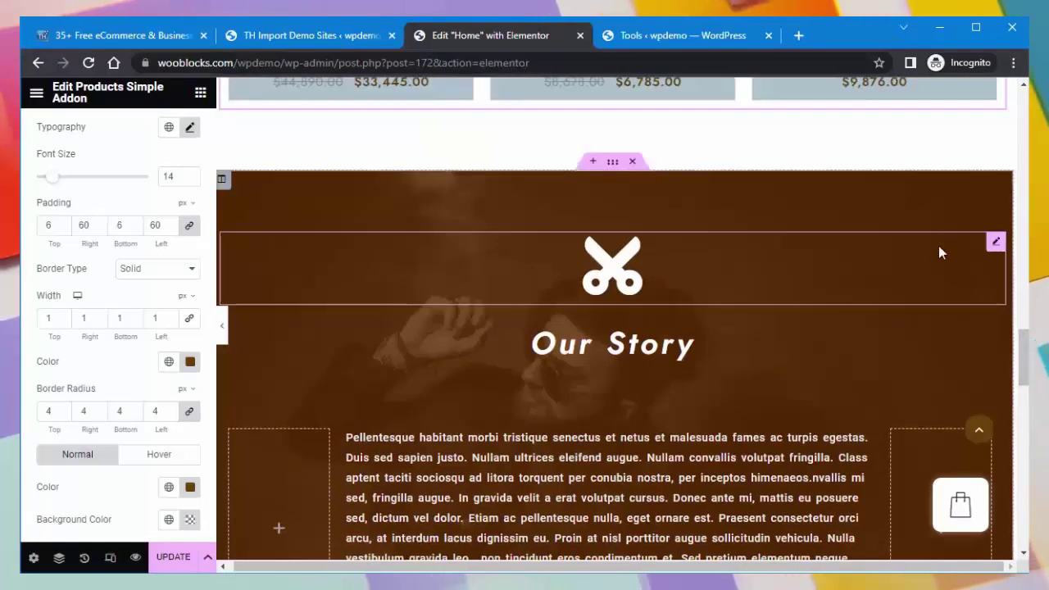
{"action": "left_click", "coordinate": [613, 163]}
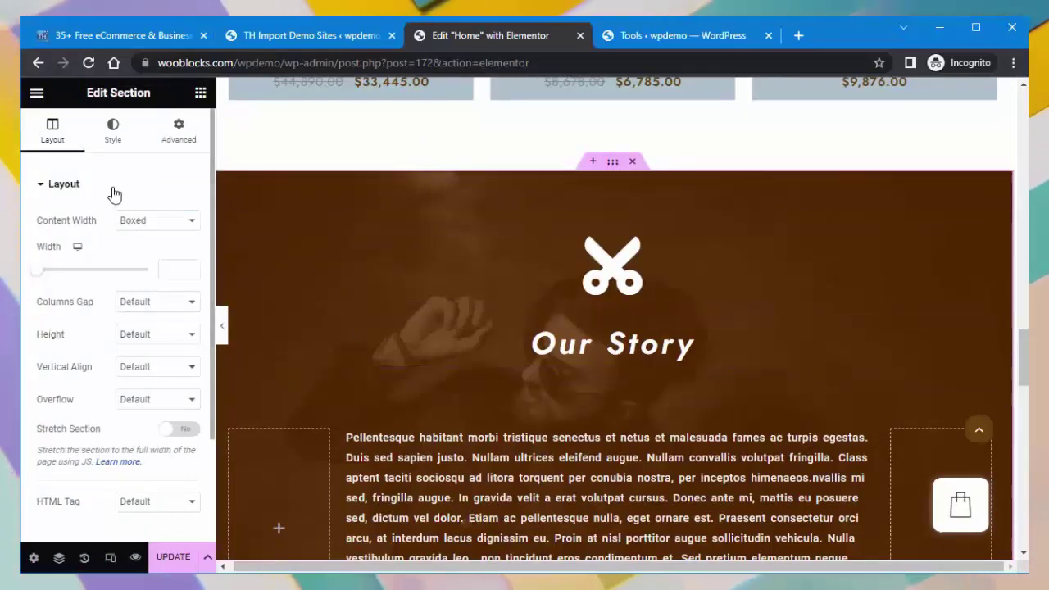
{"action": "left_click", "coordinate": [112, 139]}
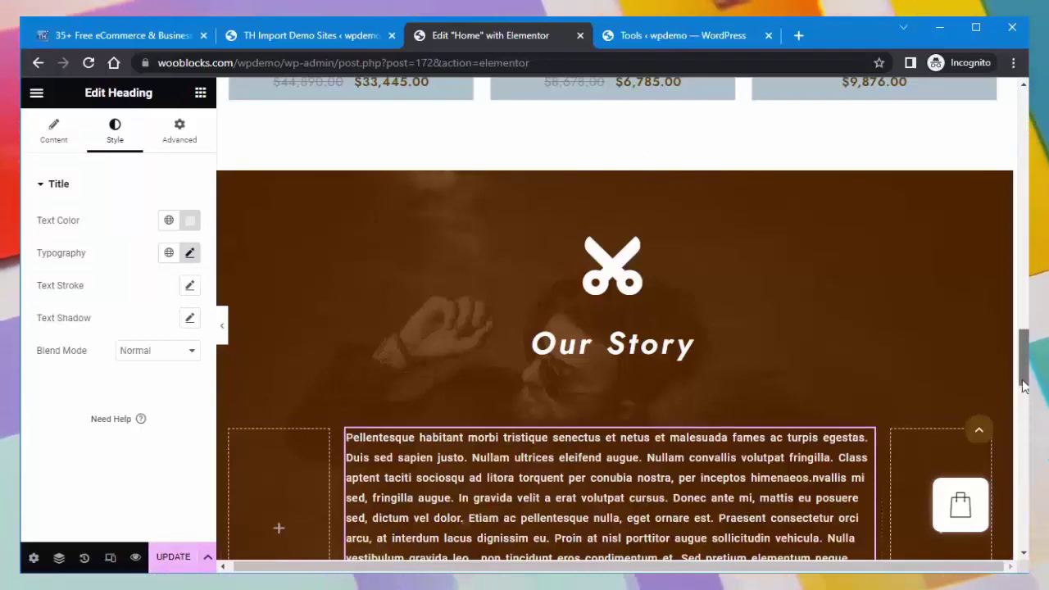
Open the "BOOK APPOINTMENT" button in the Custom Tailoring banner and examine its content and dynamic text options
{"action": "left_click_drag", "start_coordinate": [1026, 375], "coordinate": [1026, 453]}
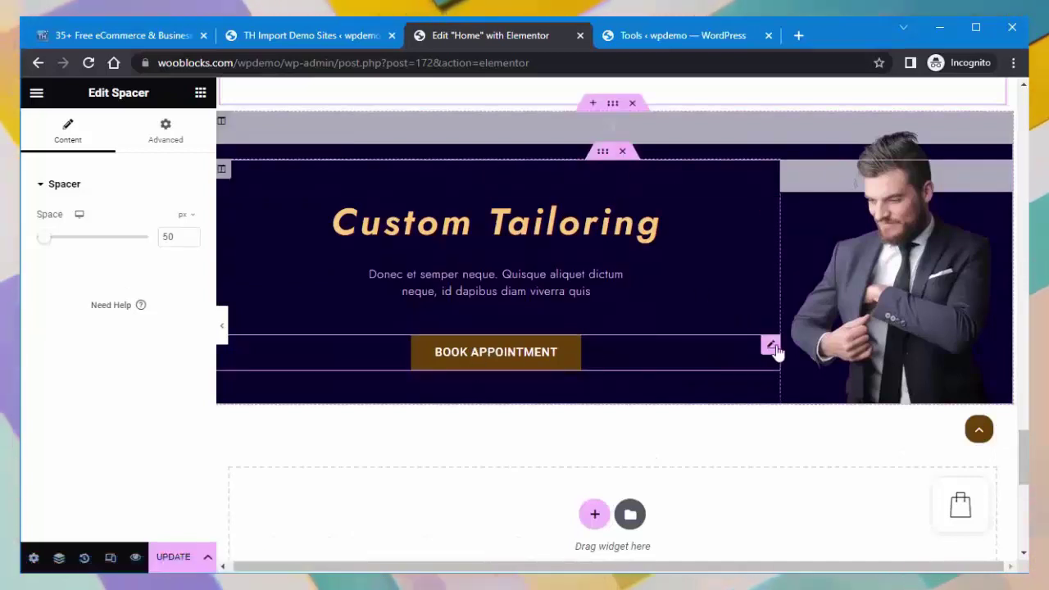
{"action": "left_click", "coordinate": [555, 355]}
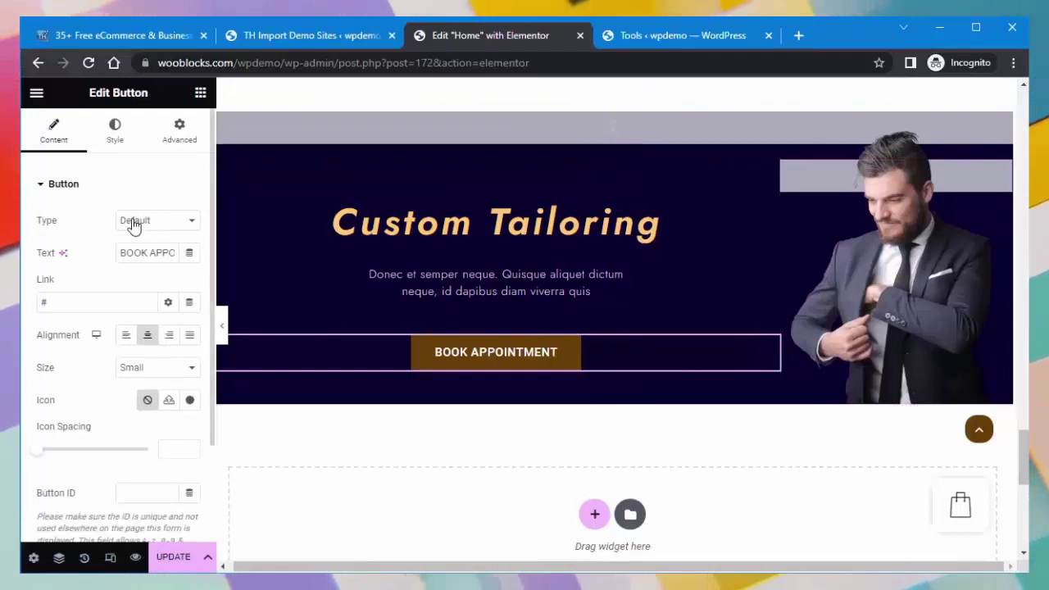
{"action": "left_click", "coordinate": [189, 256]}
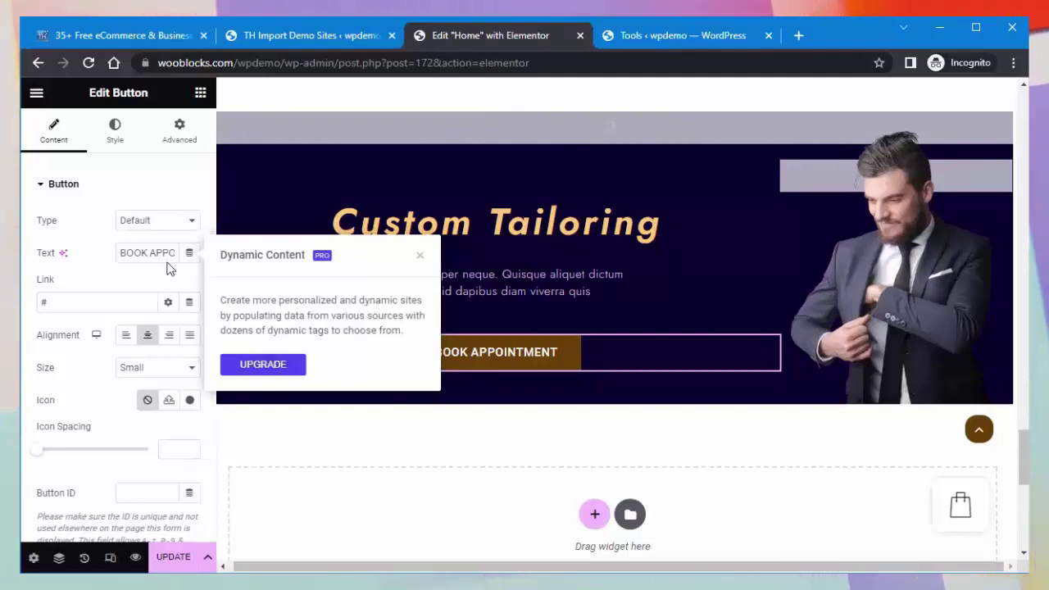
{"action": "left_click", "coordinate": [180, 199]}
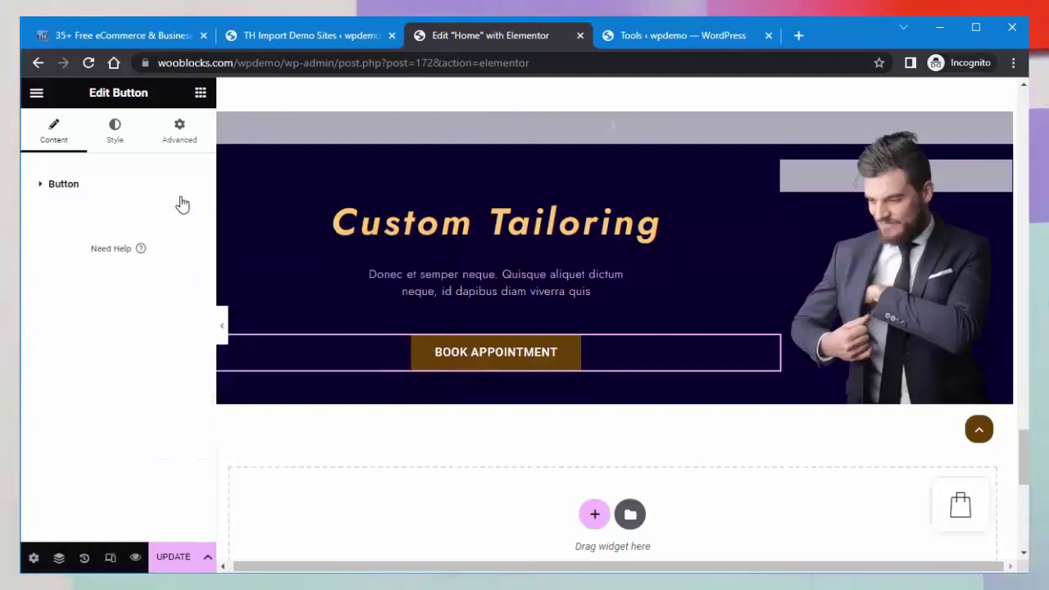
View the style options of the "BOOK APPOINTMENT" button, such as typography, colors and border radius
{"action": "left_click", "coordinate": [115, 144]}
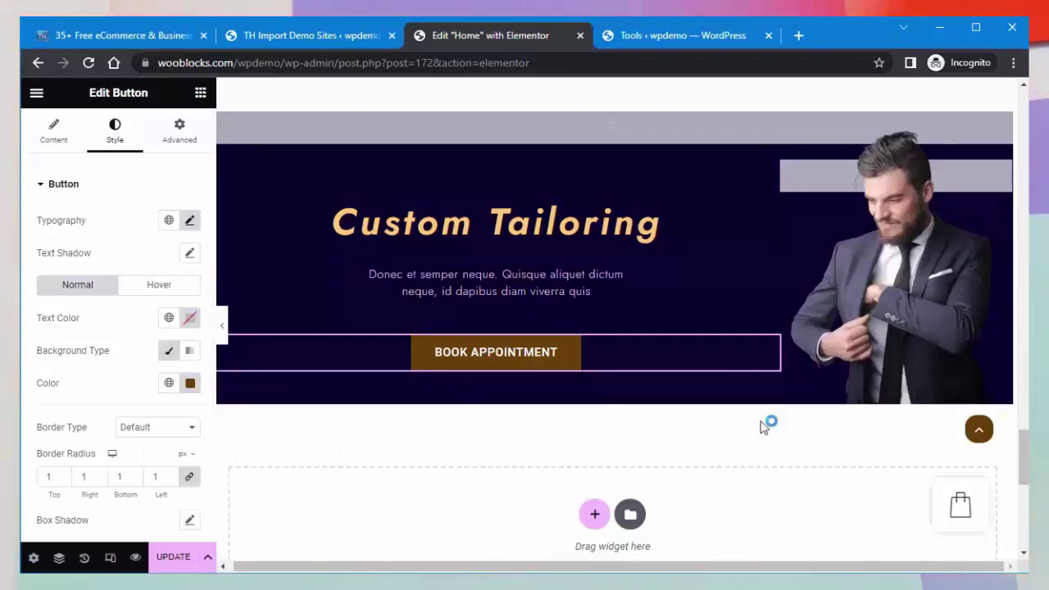
Add a new section with three equal columns below the Custom Tailoring banner
{"action": "scroll", "coordinate": [969, 480], "scroll_direction": "down", "scroll_amount": 4}
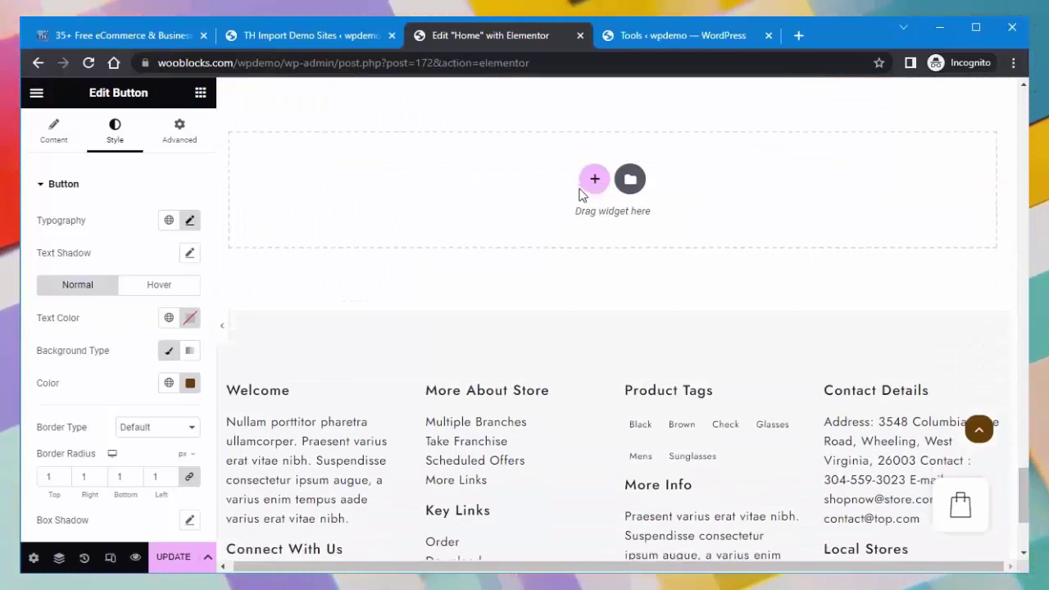
{"action": "left_click", "coordinate": [595, 180]}
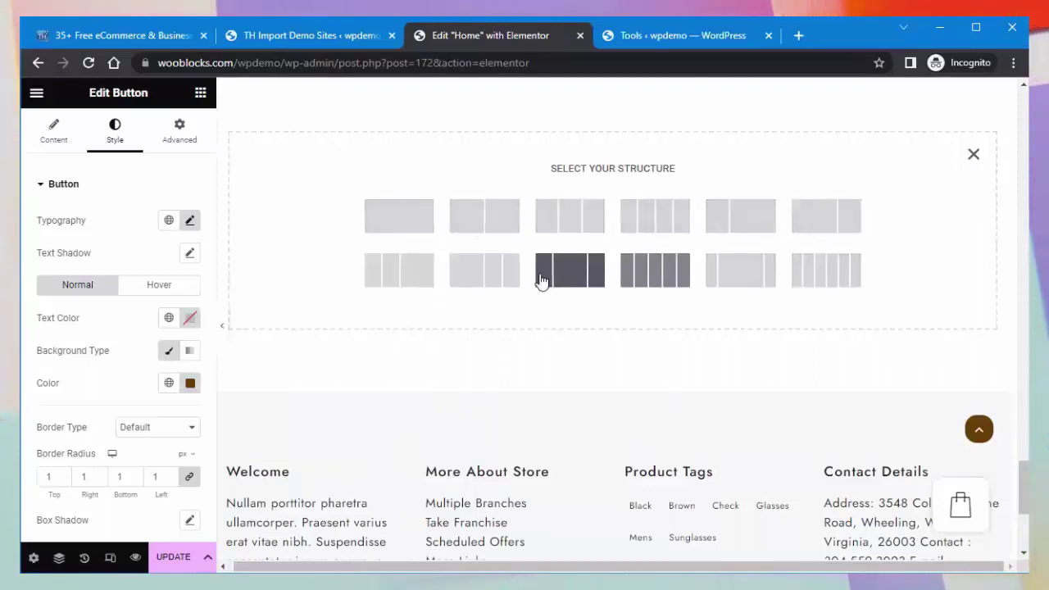
{"action": "left_click", "coordinate": [567, 216]}
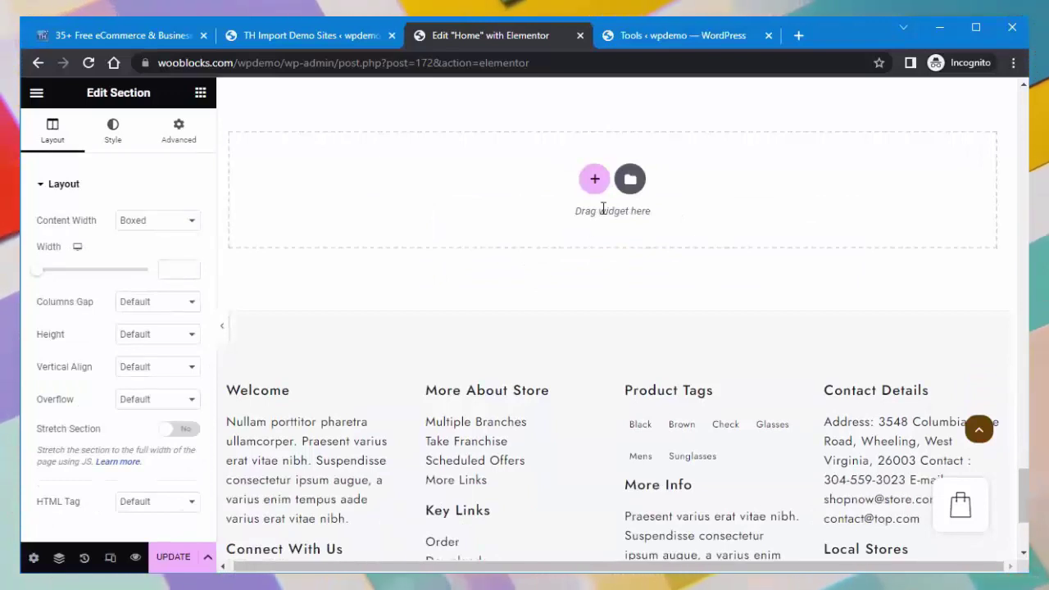
{"action": "scroll", "coordinate": [999, 432], "scroll_direction": "up", "scroll_amount": 2}
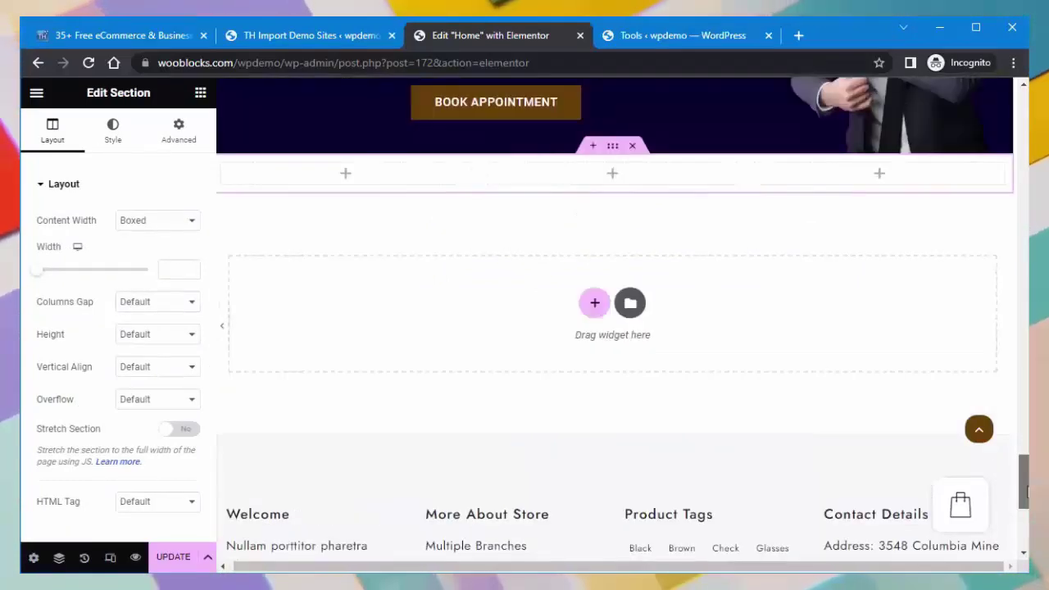
{"action": "scroll", "coordinate": [998, 432], "scroll_direction": "down", "scroll_amount": 1}
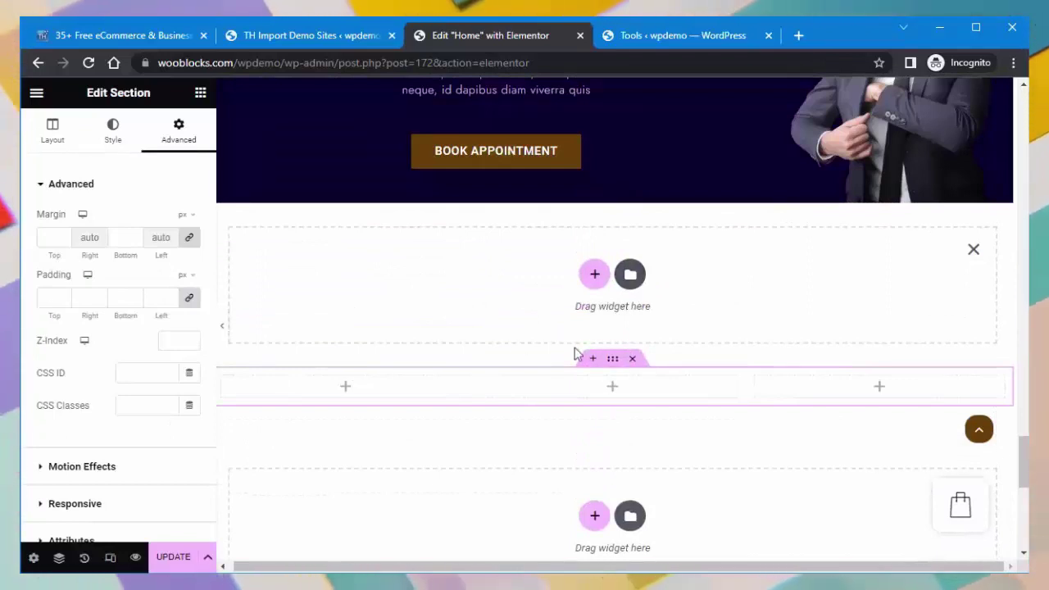
Add a Heading widget to the first column of the new section with the text "Your Text Here"
{"action": "left_click", "coordinate": [430, 386]}
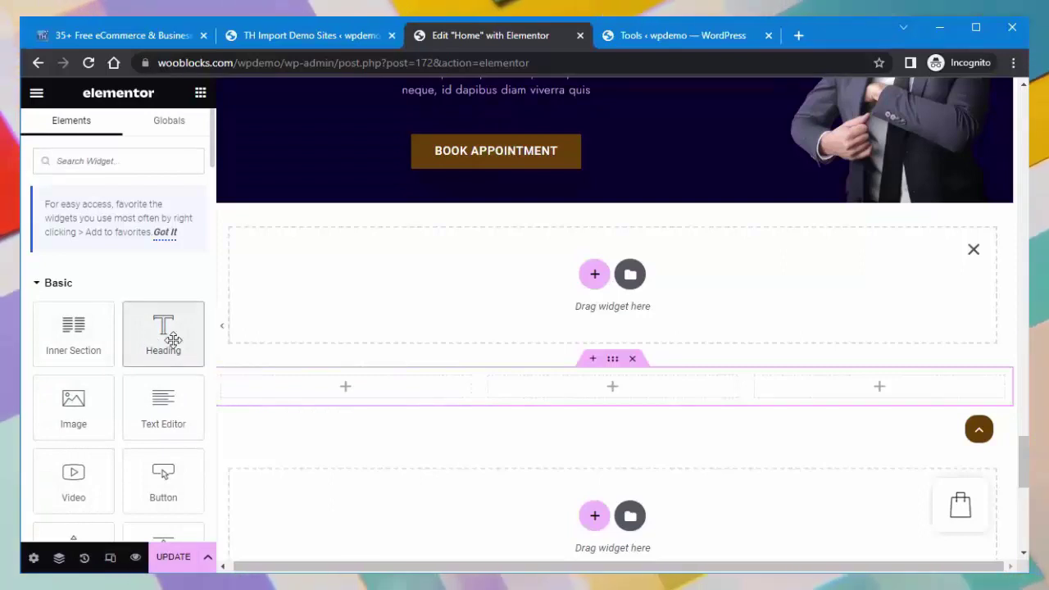
{"action": "left_click_drag", "start_coordinate": [169, 339], "coordinate": [350, 396]}
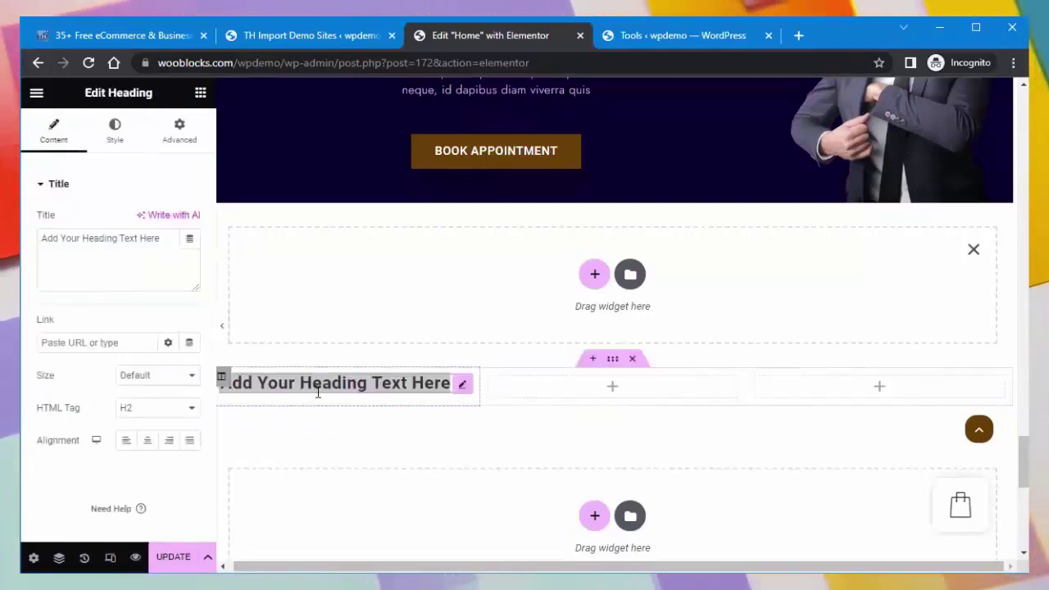
{"action": "triple_click", "coordinate": [452, 382]}
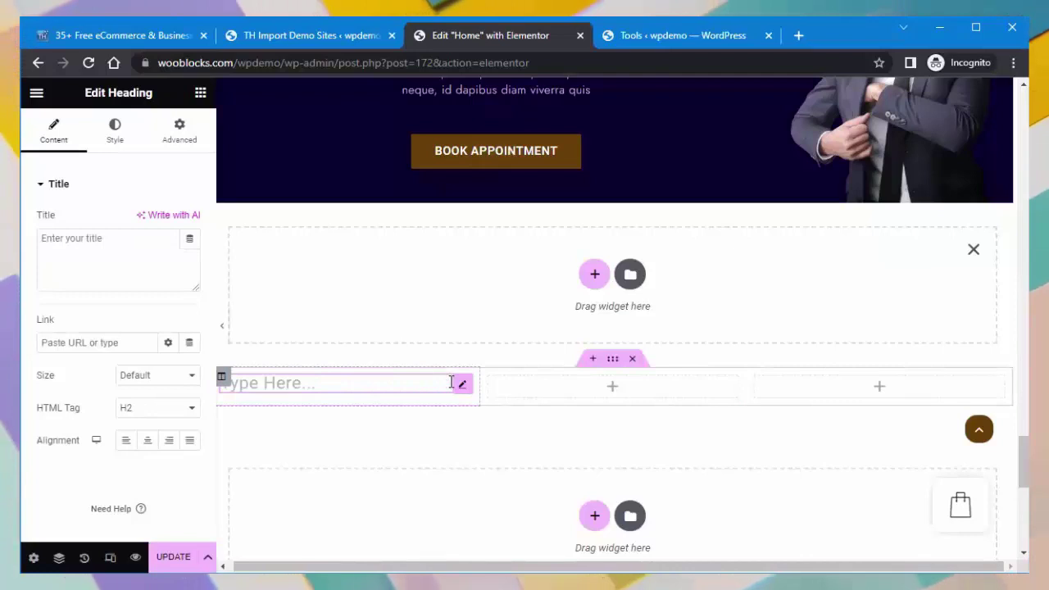
{"action": "type", "text": "Your"}
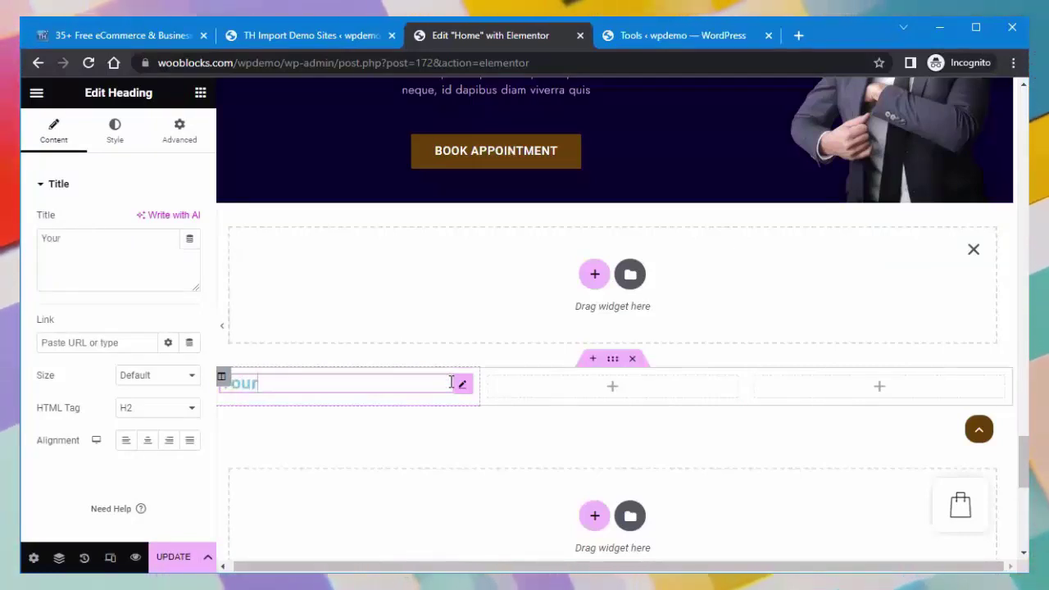
{"action": "type", "text": " Text "}
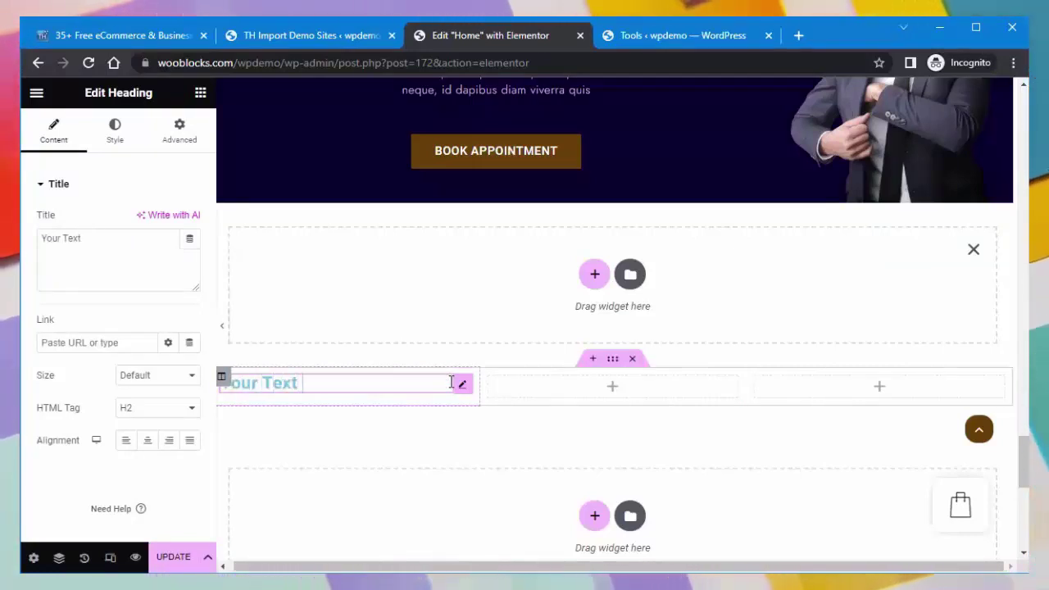
{"action": "type", "text": "Here"}
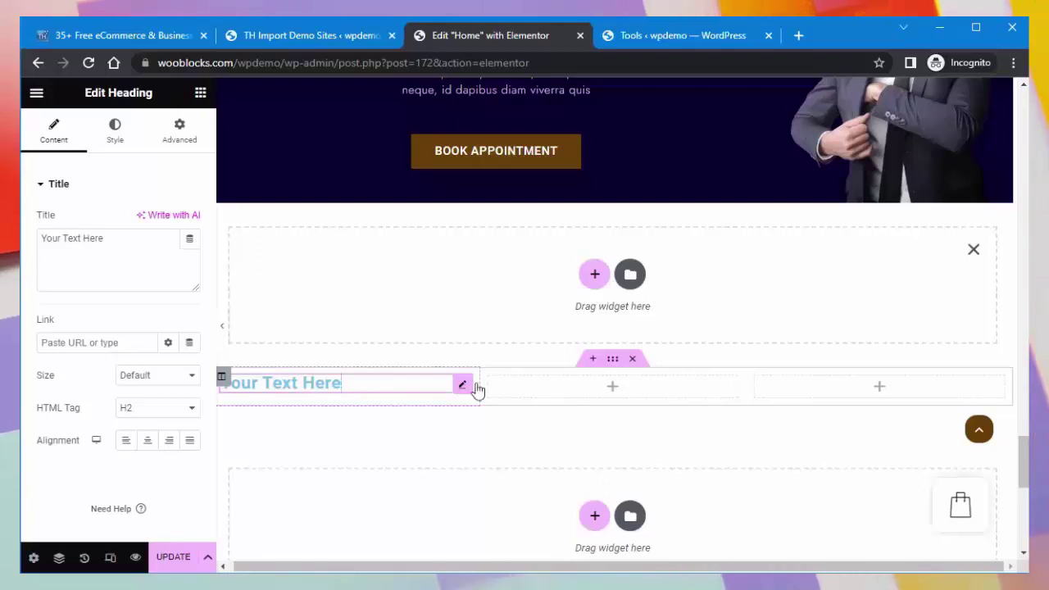
Add an Image widget to the middle column and a Button widget labeled "Buy Now" to the third column
{"action": "left_click", "coordinate": [612, 391]}
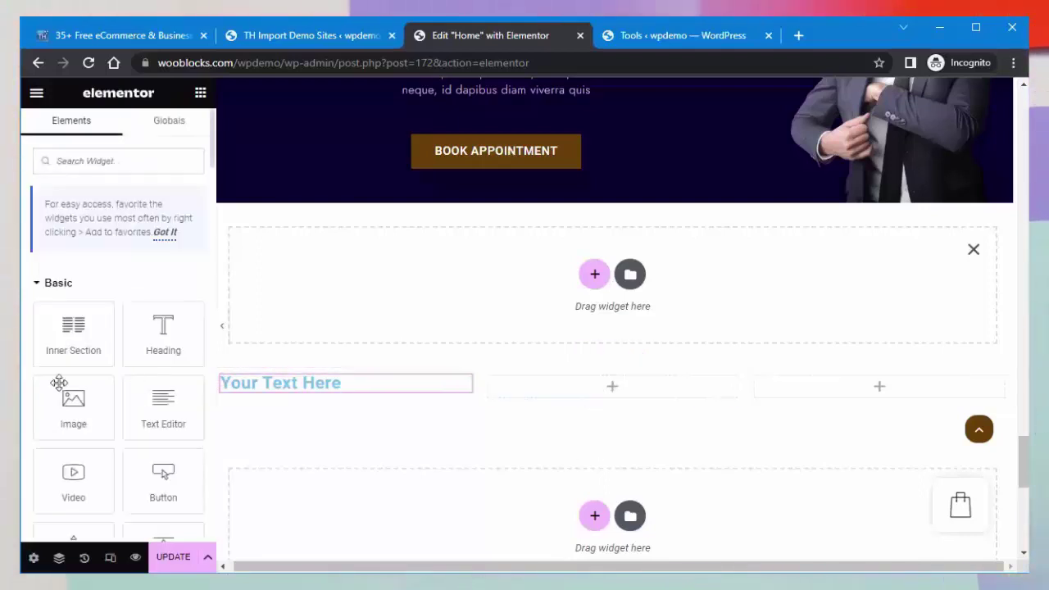
{"action": "left_click_drag", "start_coordinate": [77, 403], "coordinate": [649, 397]}
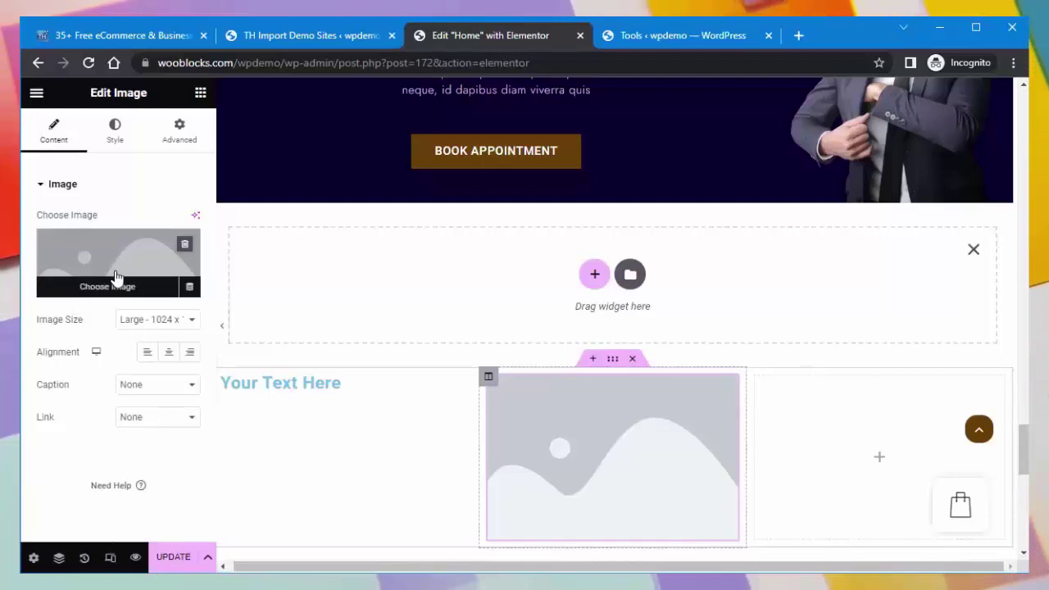
{"action": "left_click", "coordinate": [880, 460]}
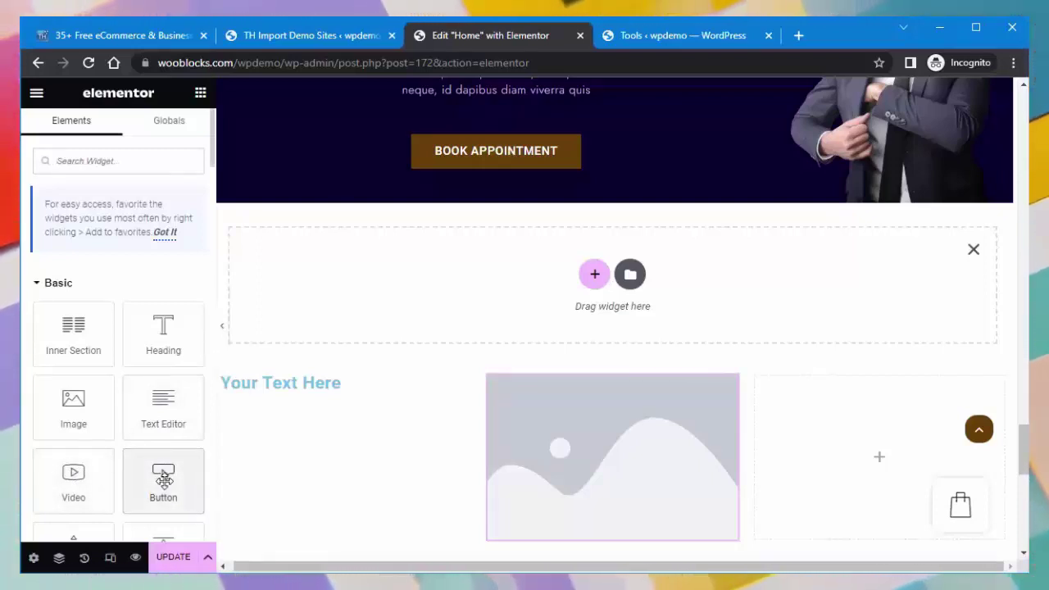
{"action": "left_click_drag", "start_coordinate": [163, 478], "coordinate": [867, 482]}
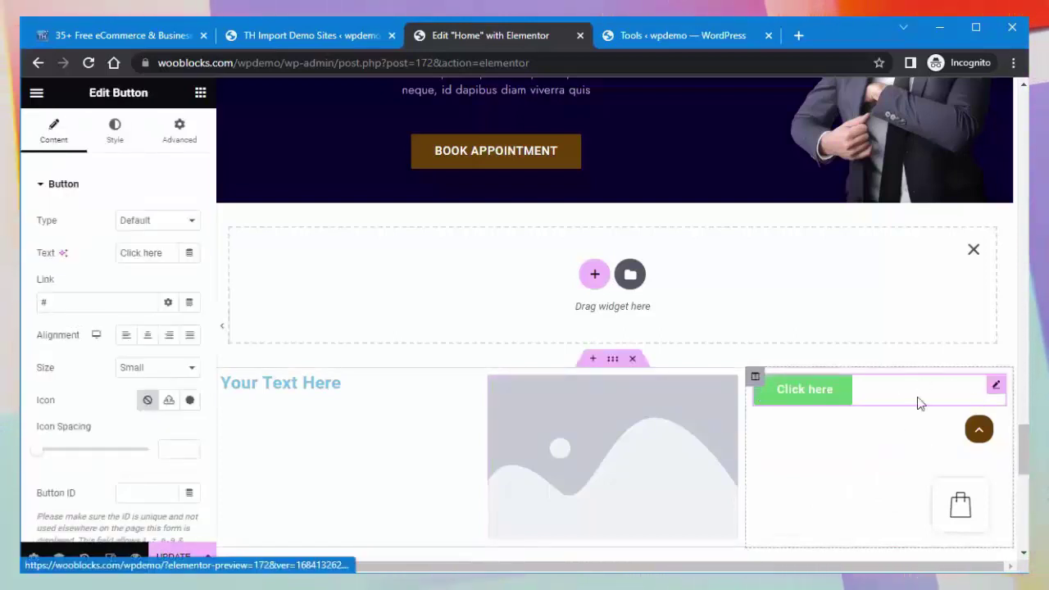
{"action": "scroll", "coordinate": [668, 365], "scroll_direction": "down", "scroll_amount": 1}
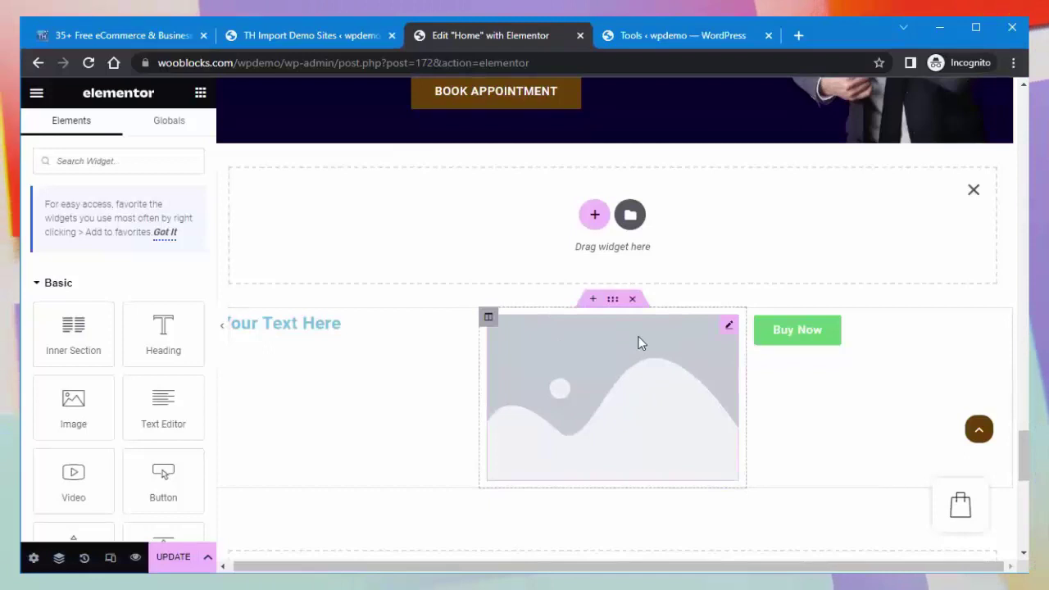
View the actions available for the placeholder image, such as Duplicate, Copy and Delete
{"action": "right_click", "coordinate": [639, 342]}
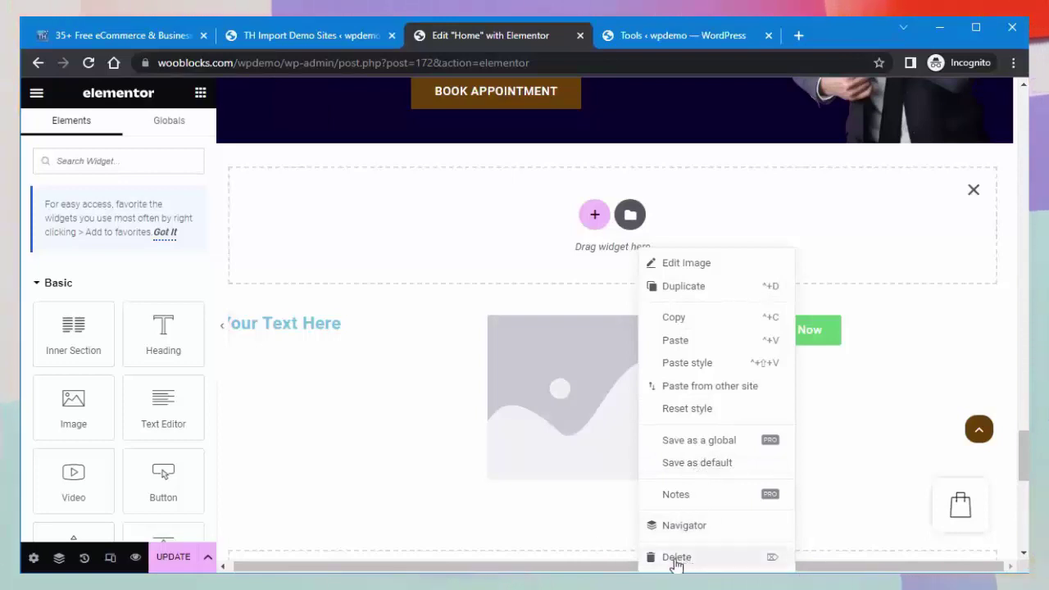
{"action": "left_click", "coordinate": [490, 510]}
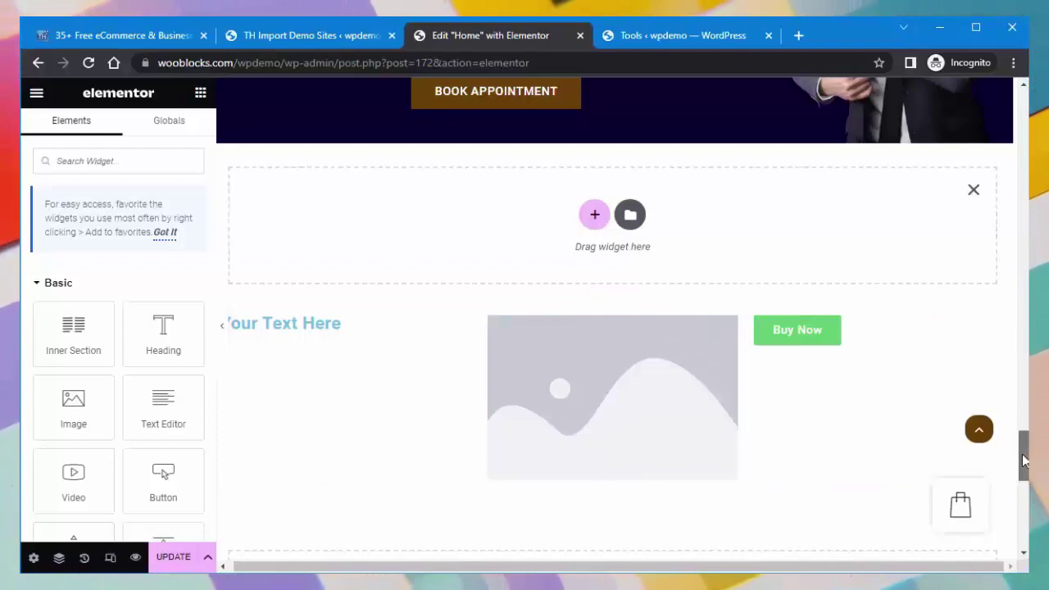
Exit the Elementor editor and open the site's home page in the theme Customizer
{"action": "left_click_drag", "start_coordinate": [1025, 467], "coordinate": [1027, 533]}
{"action": "scroll", "coordinate": [386, 464], "scroll_direction": "up", "scroll_amount": 15}
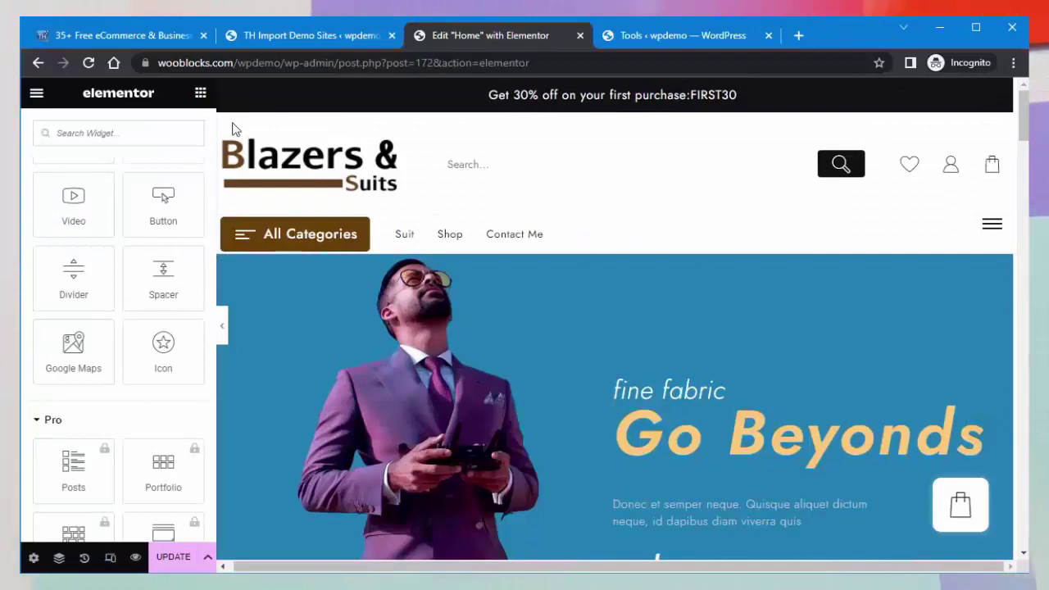
{"action": "left_click", "coordinate": [287, 170]}
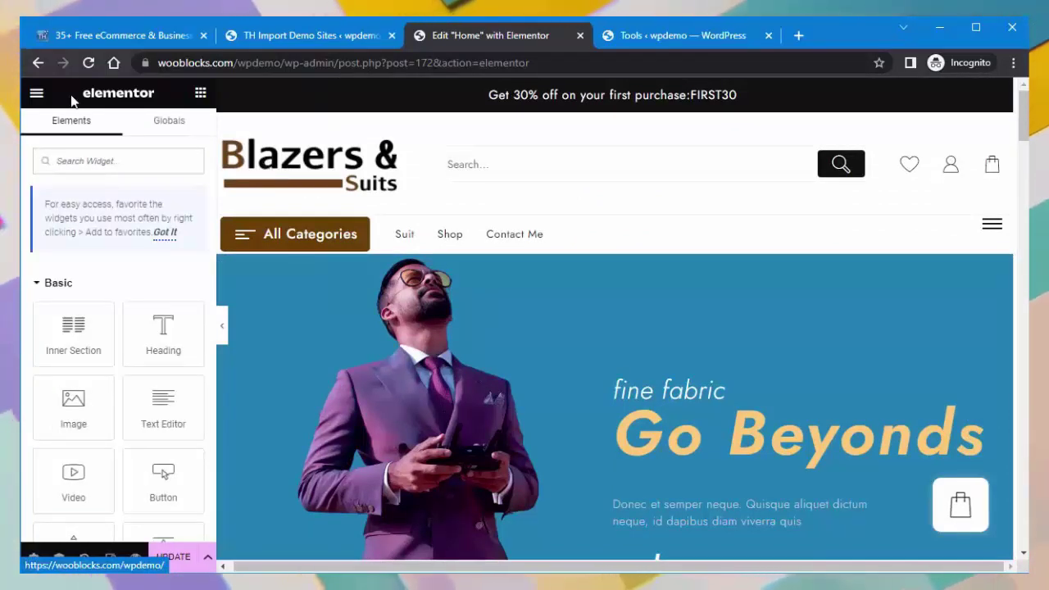
{"action": "left_click", "coordinate": [36, 95]}
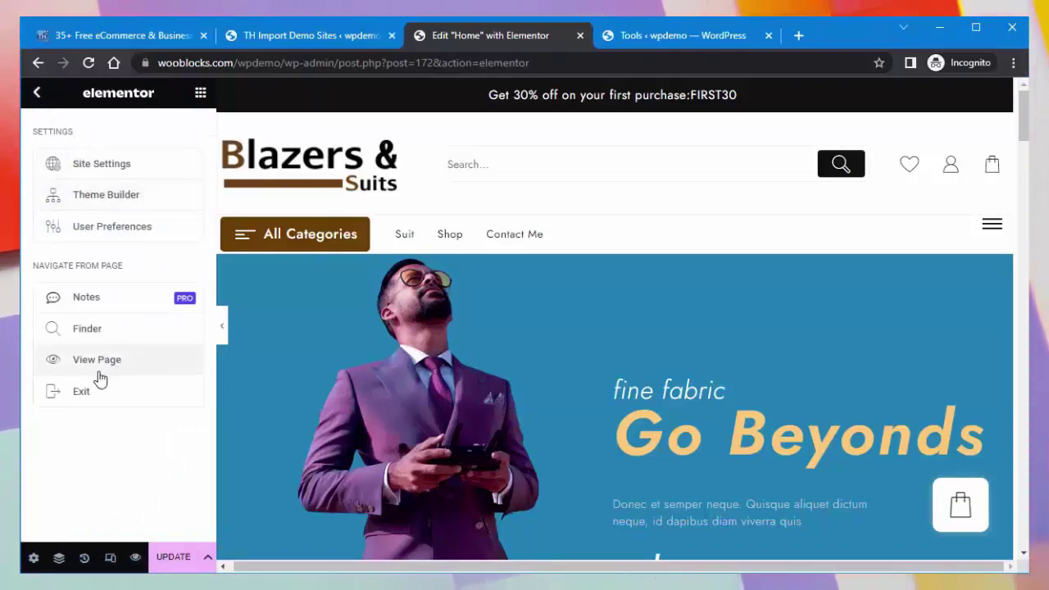
{"action": "left_click", "coordinate": [110, 396]}
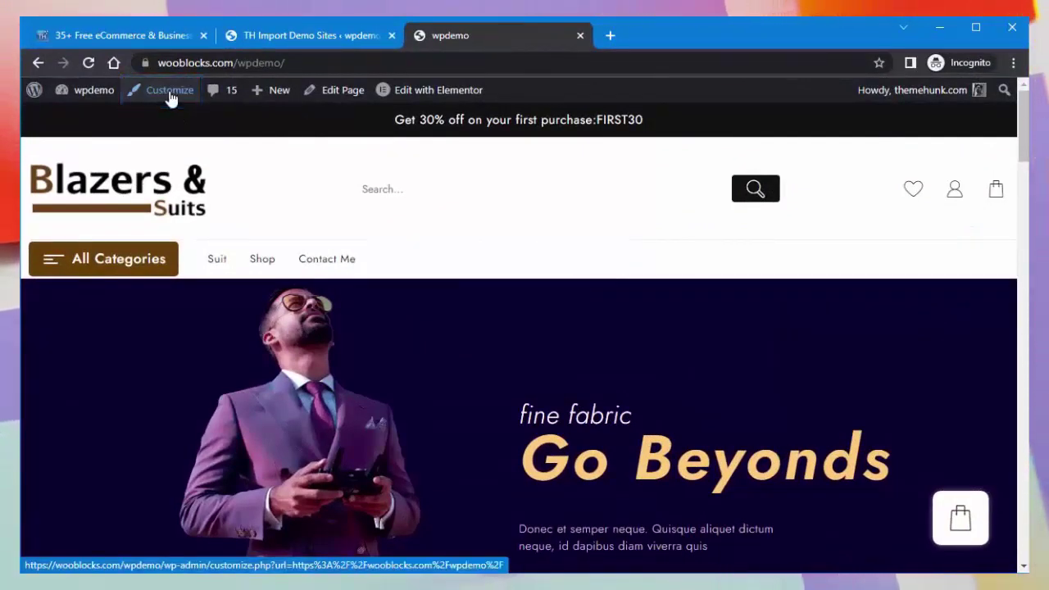
{"action": "left_click", "coordinate": [170, 97]}
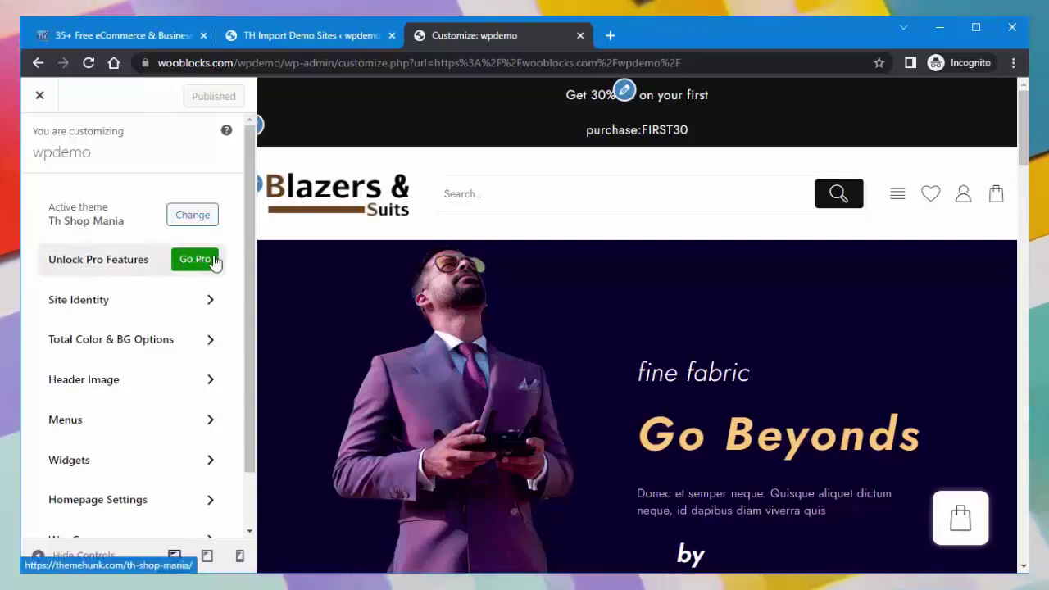
Examine the Site Identity settings, including logo, retina logo, site title and tagline
{"action": "left_click", "coordinate": [98, 303]}
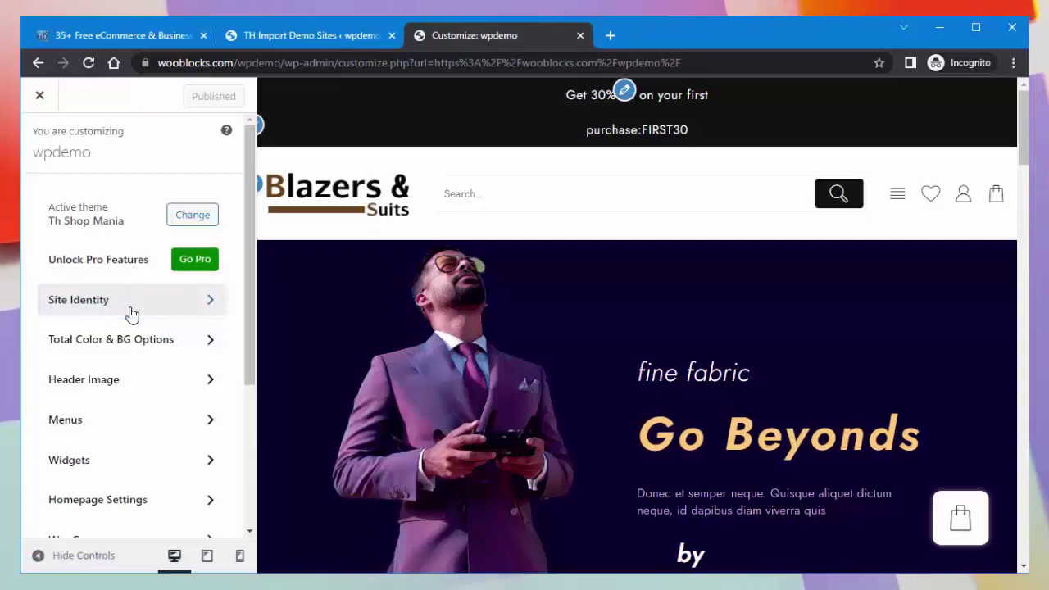
{"action": "left_click", "coordinate": [131, 312]}
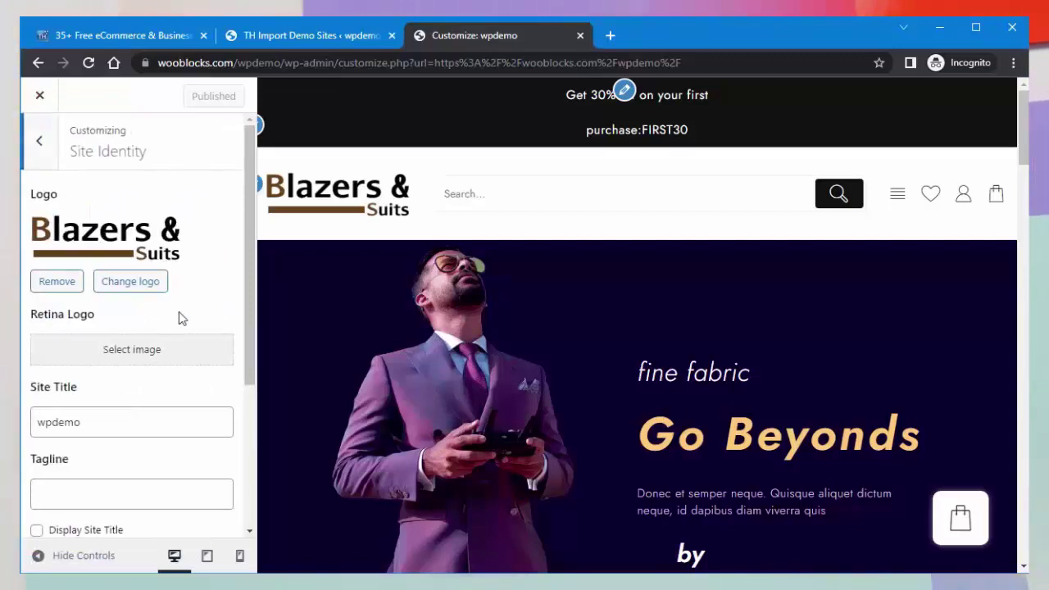
{"action": "left_click_drag", "start_coordinate": [249, 326], "coordinate": [254, 291]}
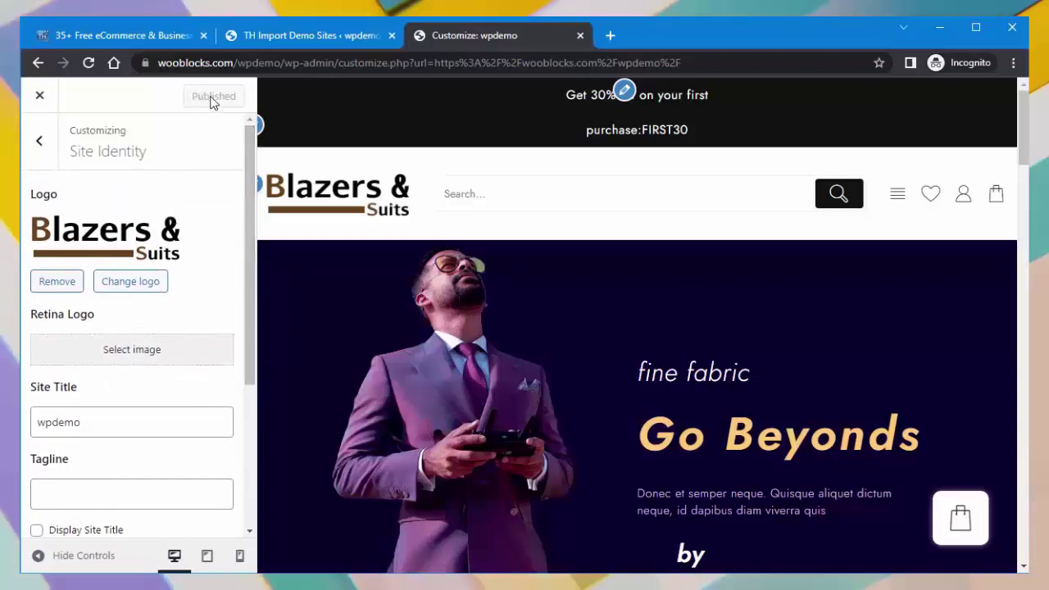
{"action": "left_click", "coordinate": [41, 147]}
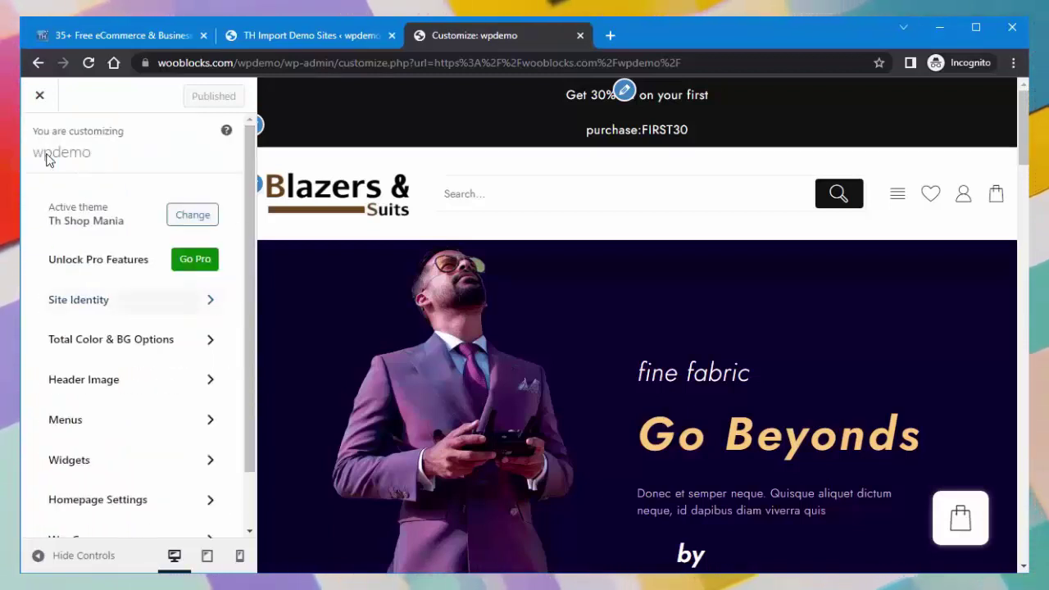
Set the global Theme Color to the turquoise #0dcfdd
{"action": "left_click", "coordinate": [96, 341]}
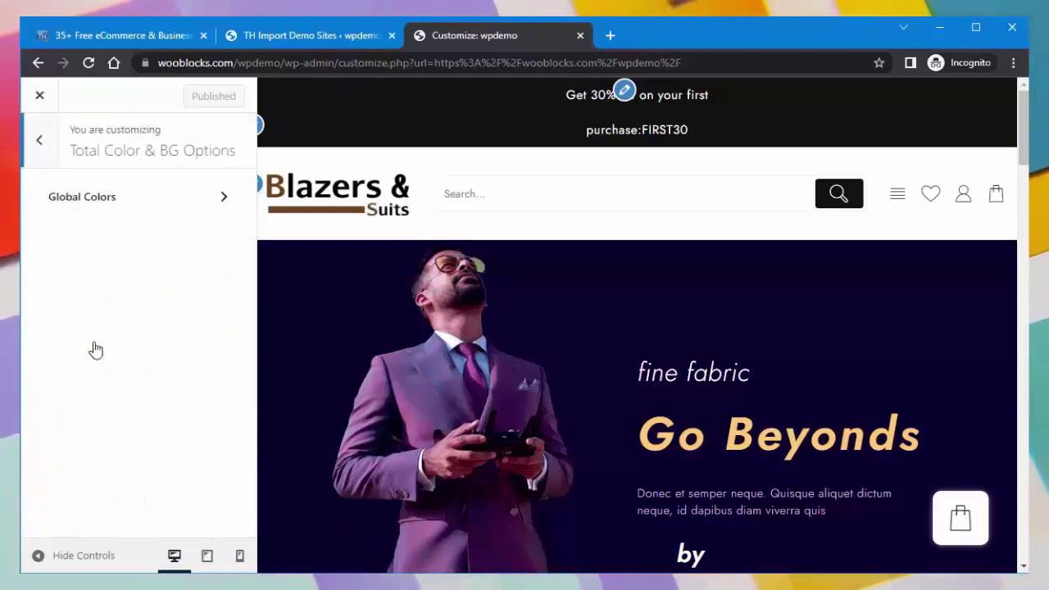
{"action": "left_click", "coordinate": [153, 203]}
{"action": "left_click", "coordinate": [93, 237]}
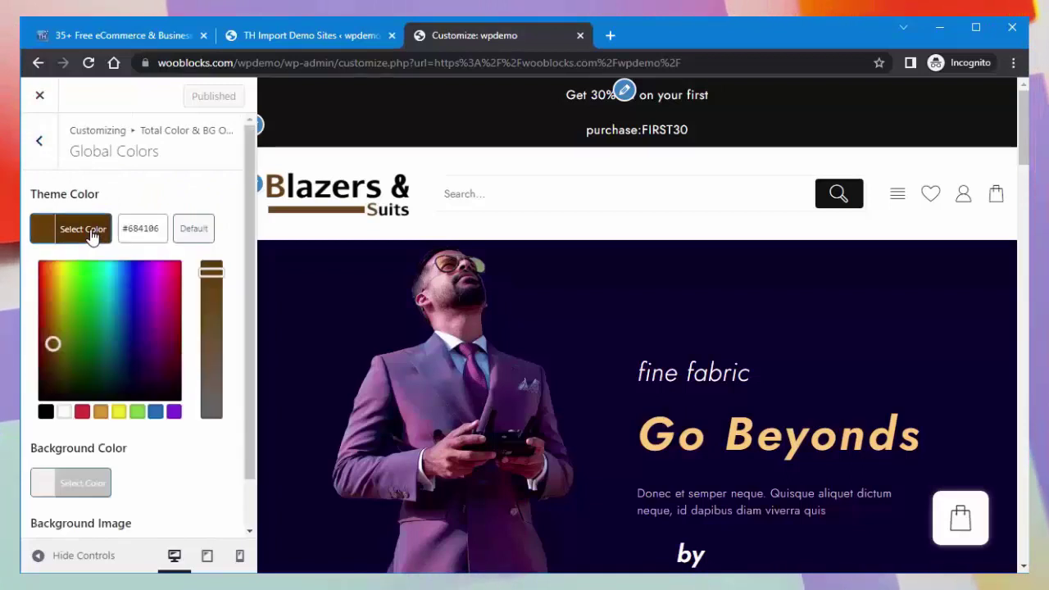
{"action": "left_click", "coordinate": [111, 279]}
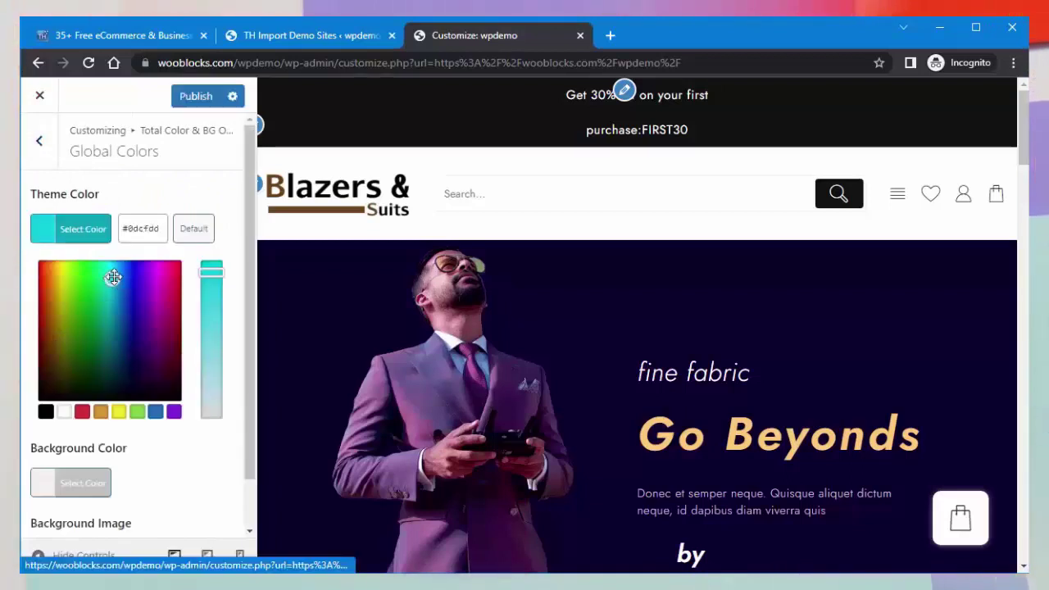
Set the global Background Color to the muted blue #5d91bf and check it on the previewed home page
{"action": "scroll", "coordinate": [241, 455], "scroll_direction": "down", "scroll_amount": 1}
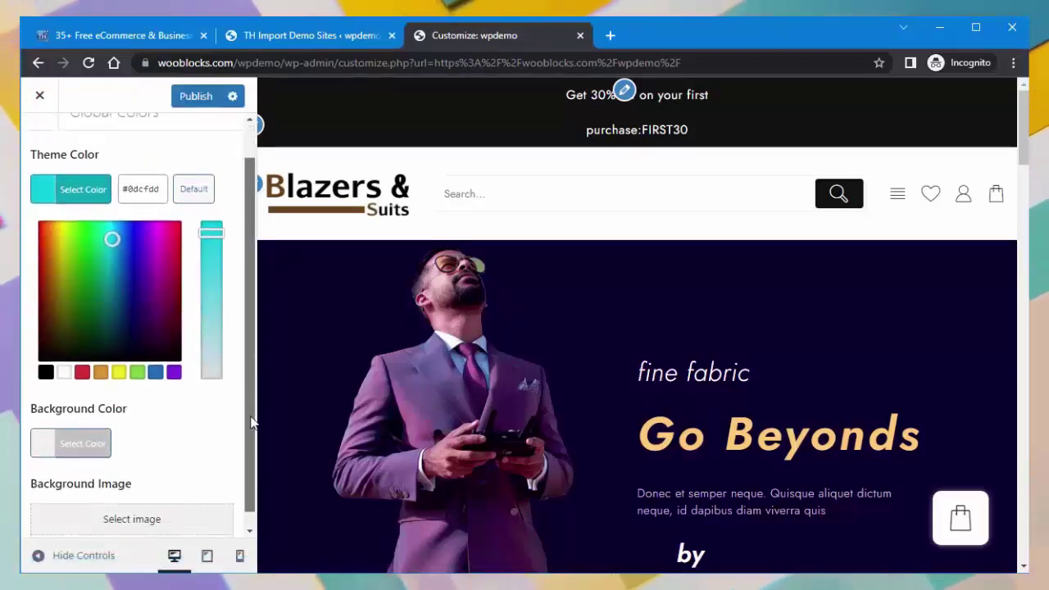
{"action": "left_click", "coordinate": [72, 430]}
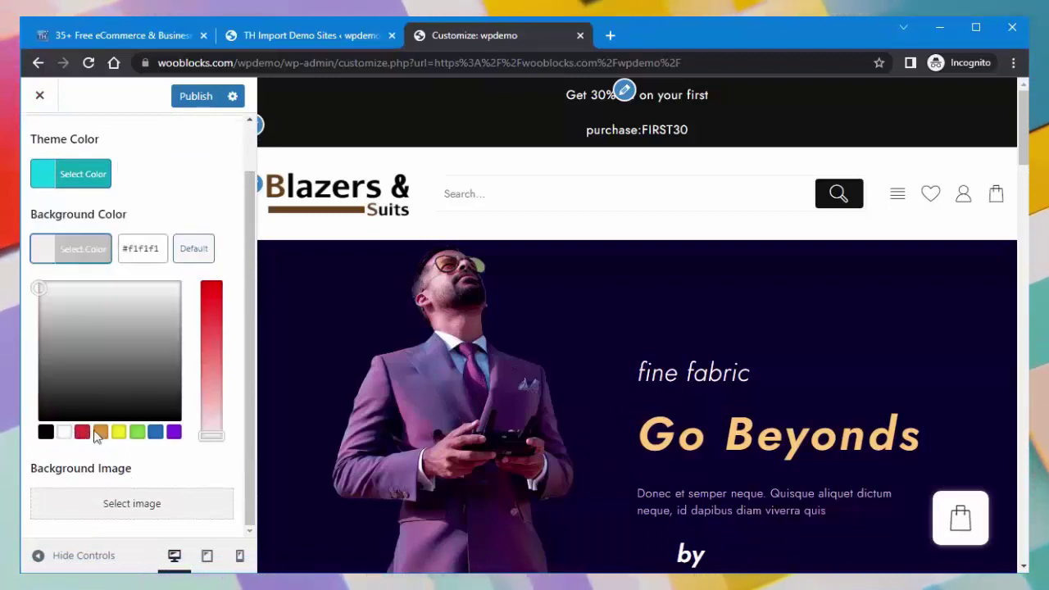
{"action": "left_click", "coordinate": [155, 433]}
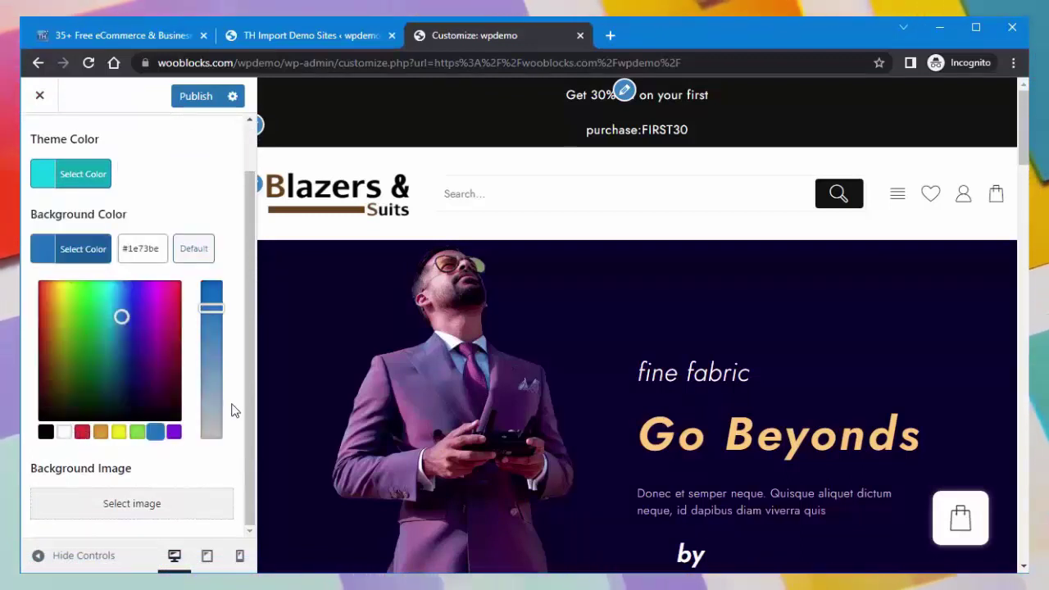
{"action": "left_click", "coordinate": [211, 358]}
{"action": "left_click_drag", "start_coordinate": [1023, 152], "coordinate": [1019, 255]}
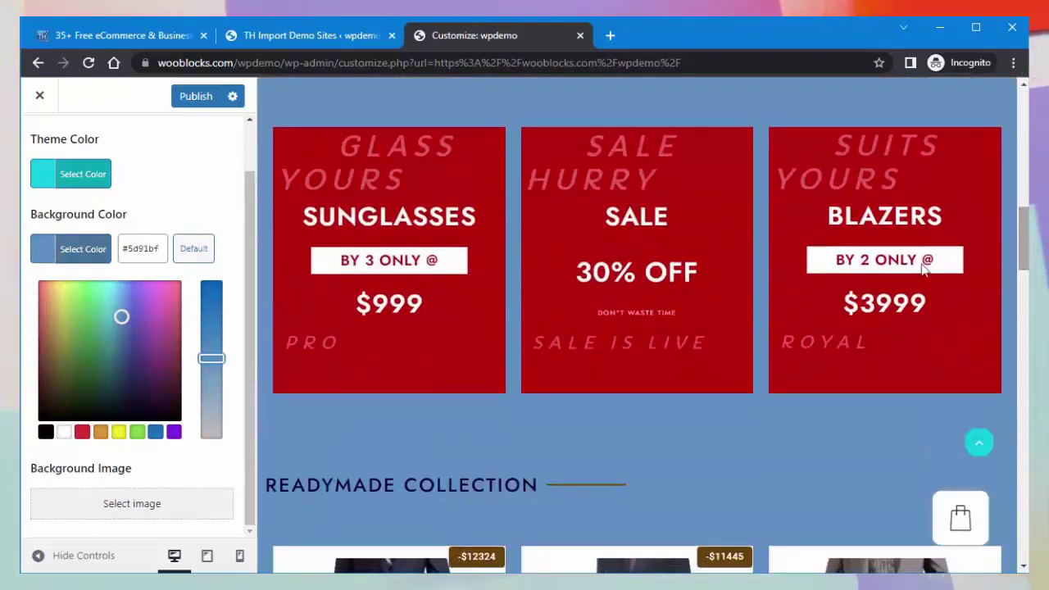
Change the global Background Color to the purple #9452a8 and return to the main list of customization sections
{"action": "left_click_drag", "start_coordinate": [121, 316], "coordinate": [153, 329]}
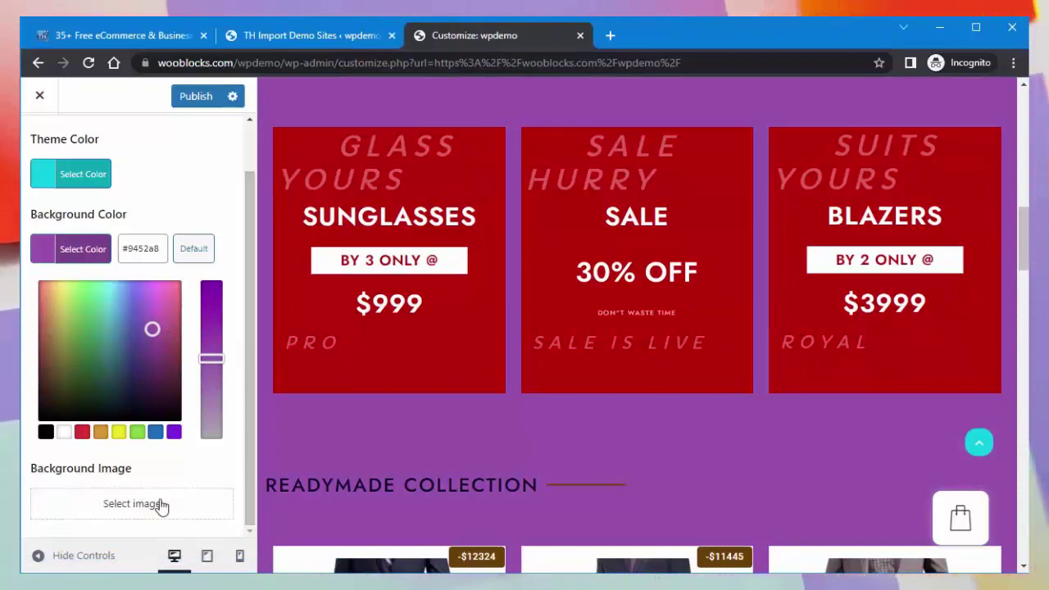
{"action": "scroll", "coordinate": [251, 393], "scroll_direction": "up", "scroll_amount": 1}
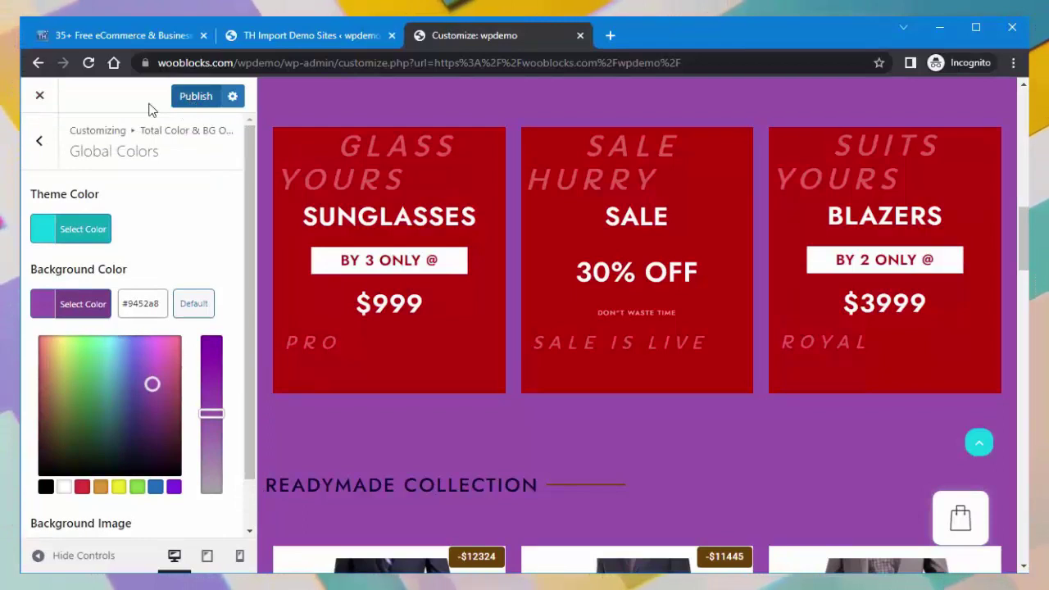
{"action": "left_click", "coordinate": [42, 154]}
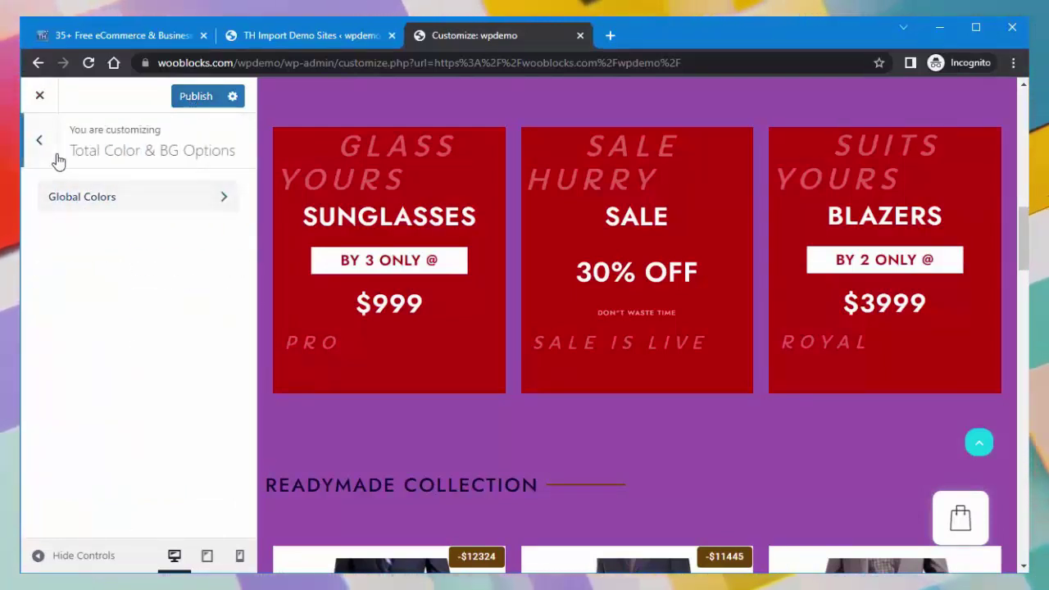
{"action": "left_click", "coordinate": [57, 159]}
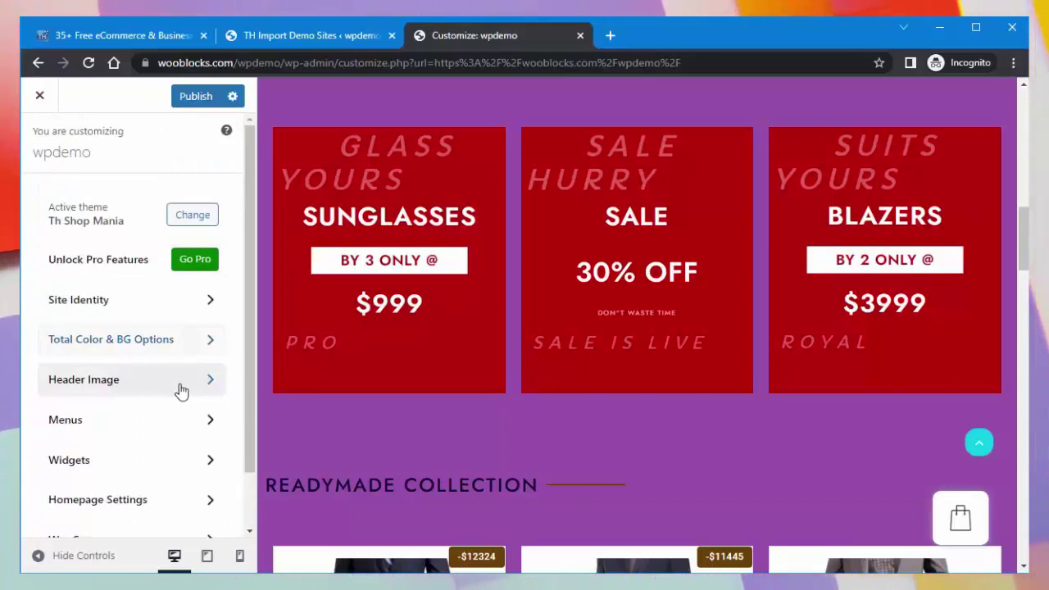
Examine the Menus settings, including the items and location of the menu assigned to Main
{"action": "left_click", "coordinate": [152, 427]}
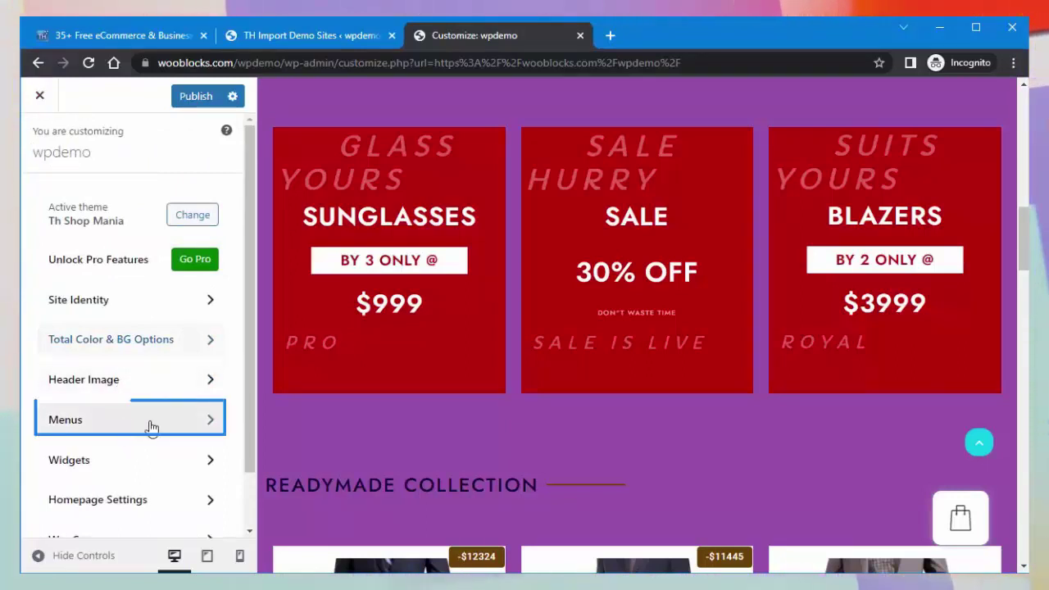
{"action": "left_click", "coordinate": [173, 426]}
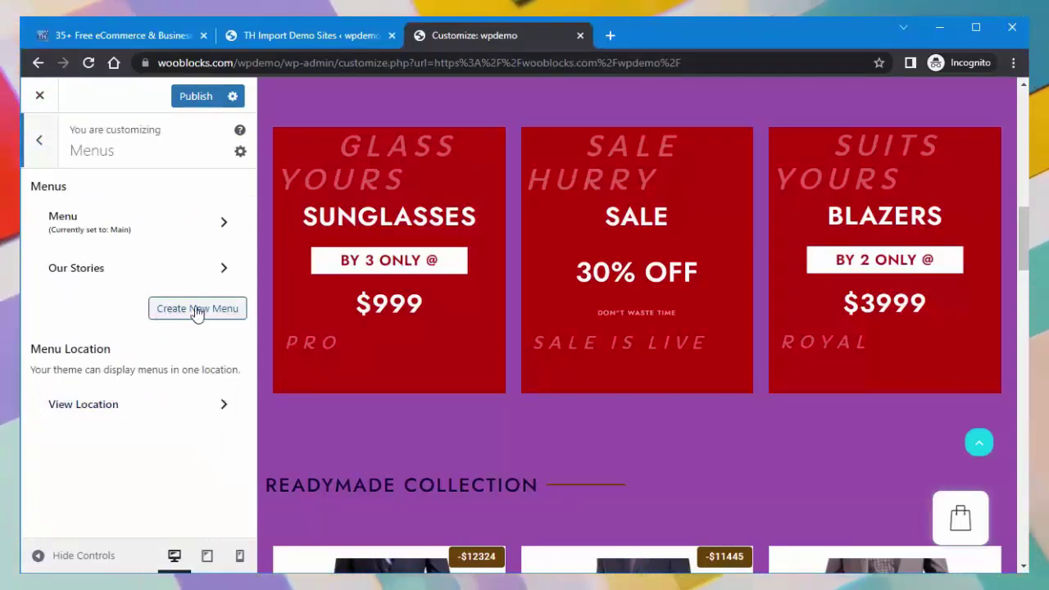
{"action": "left_click", "coordinate": [221, 230]}
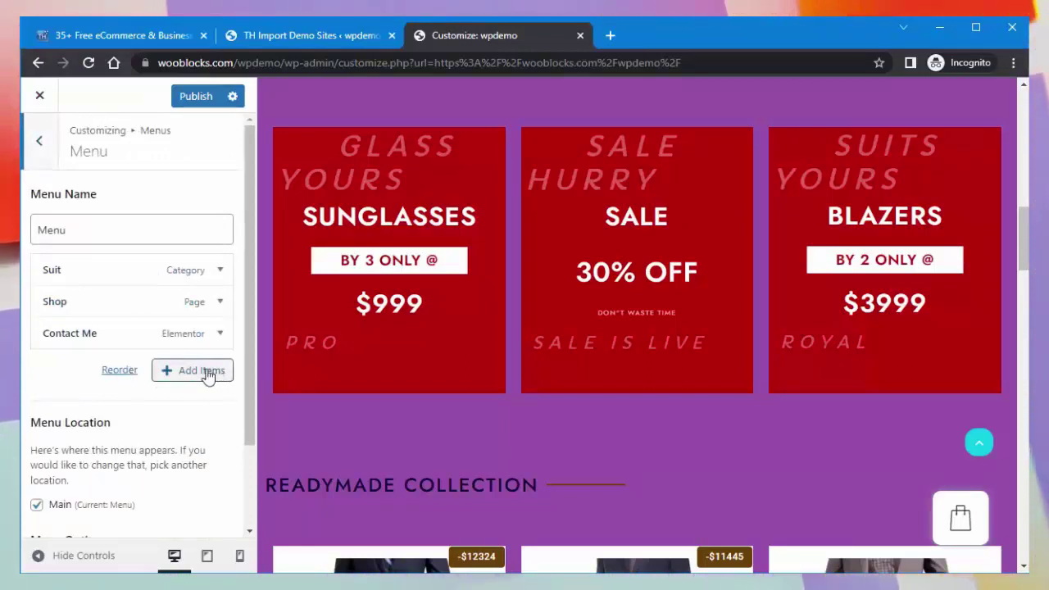
{"action": "left_click_drag", "start_coordinate": [248, 385], "coordinate": [254, 324]}
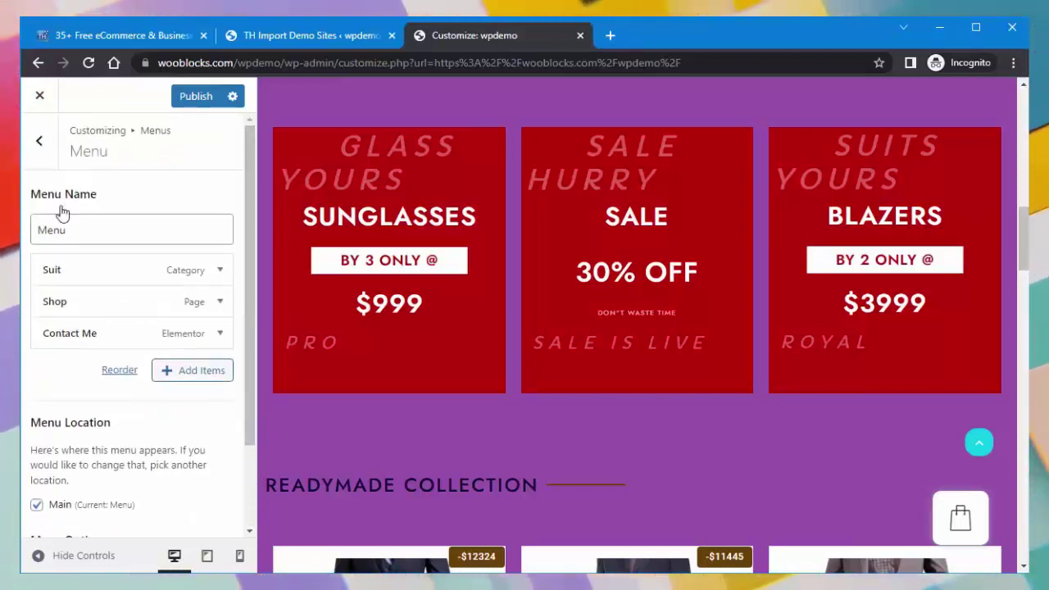
{"action": "left_click", "coordinate": [41, 142]}
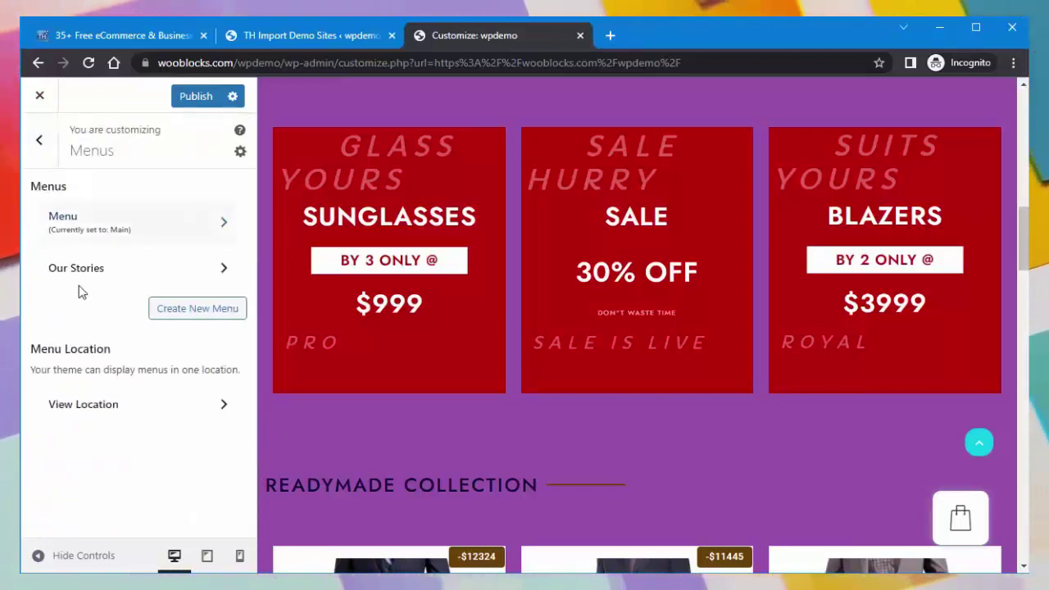
{"action": "left_click", "coordinate": [39, 141]}
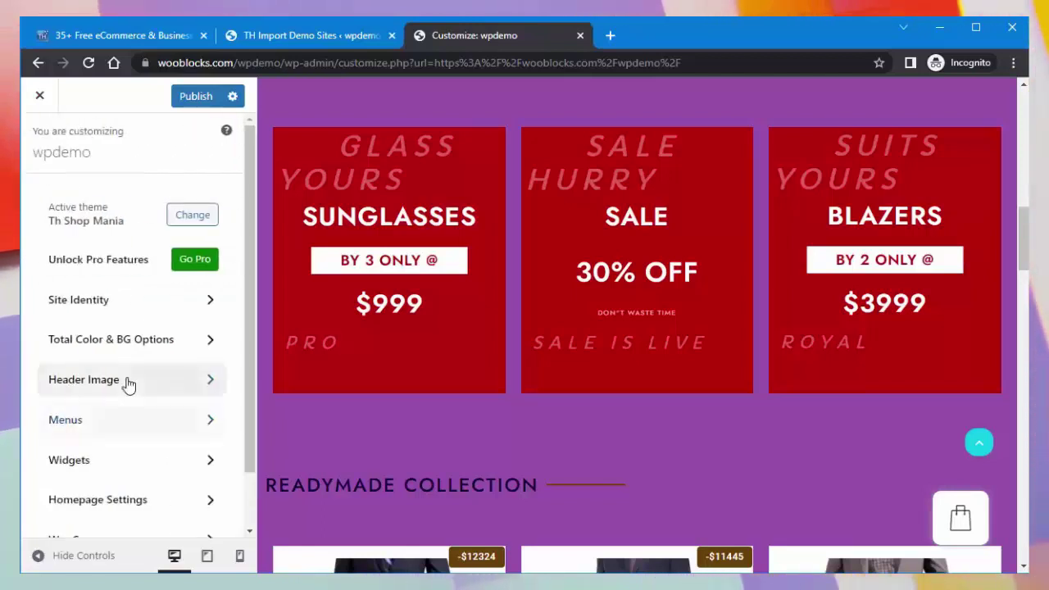
Examine the Above Header Widget area and the blocks that can be added to it, dismissing the block widgets welcome notice
{"action": "left_click", "coordinate": [131, 464]}
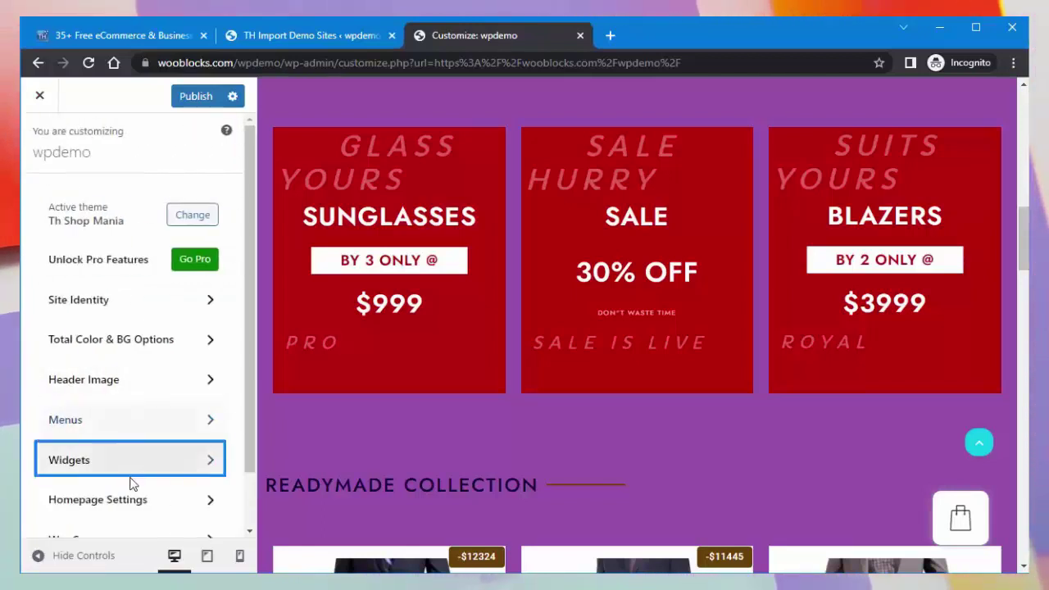
{"action": "left_click", "coordinate": [210, 464]}
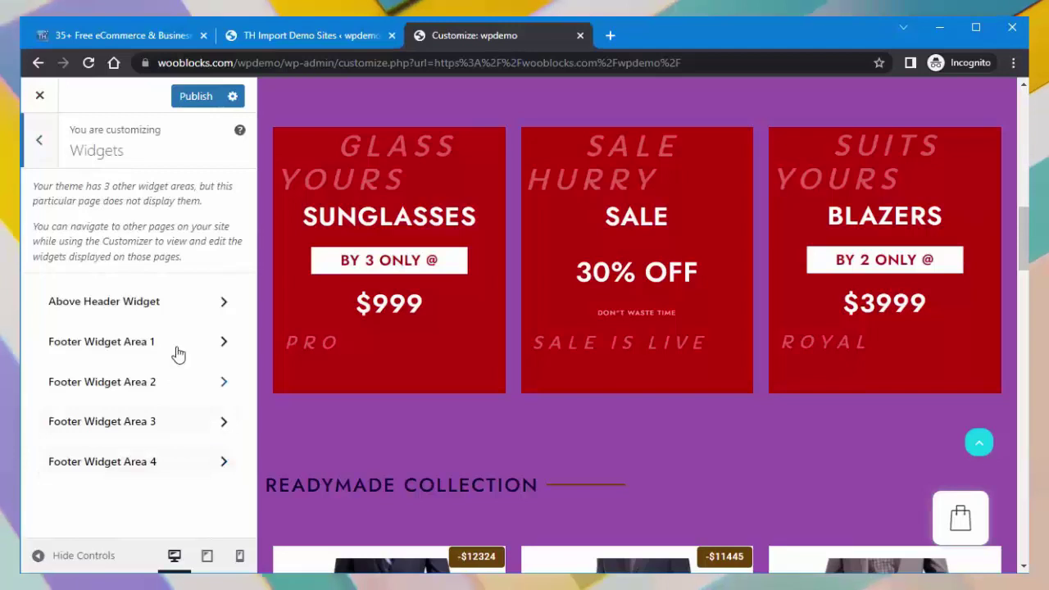
{"action": "left_click", "coordinate": [180, 309]}
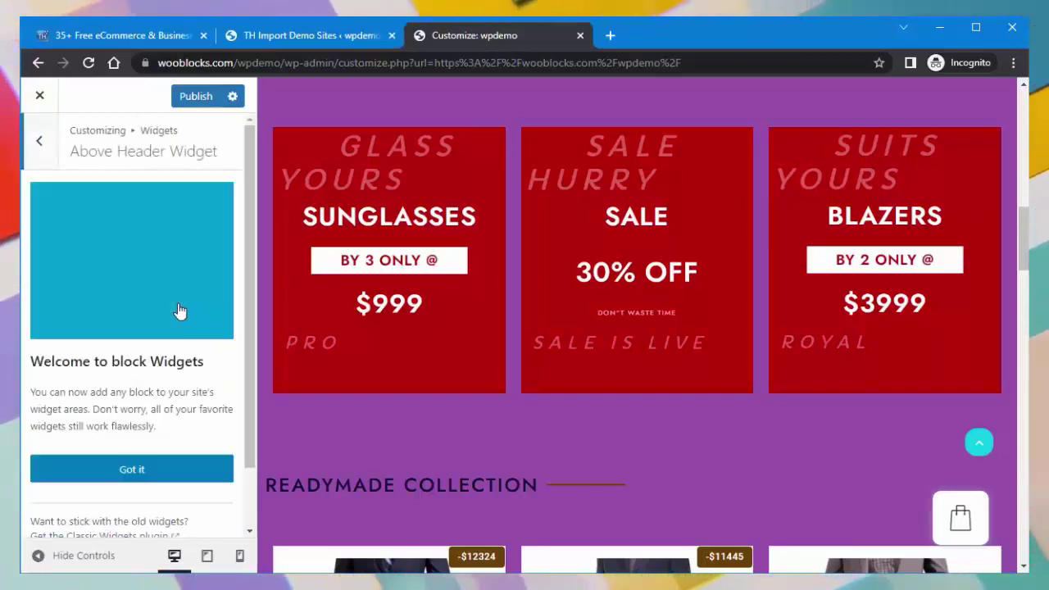
{"action": "left_click", "coordinate": [122, 475]}
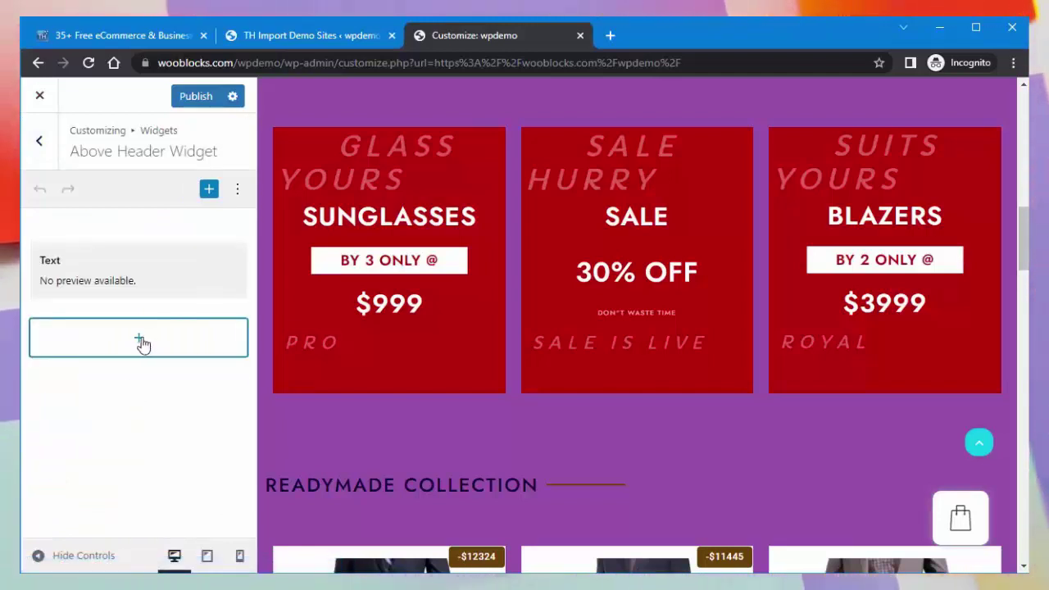
{"action": "left_click", "coordinate": [141, 342]}
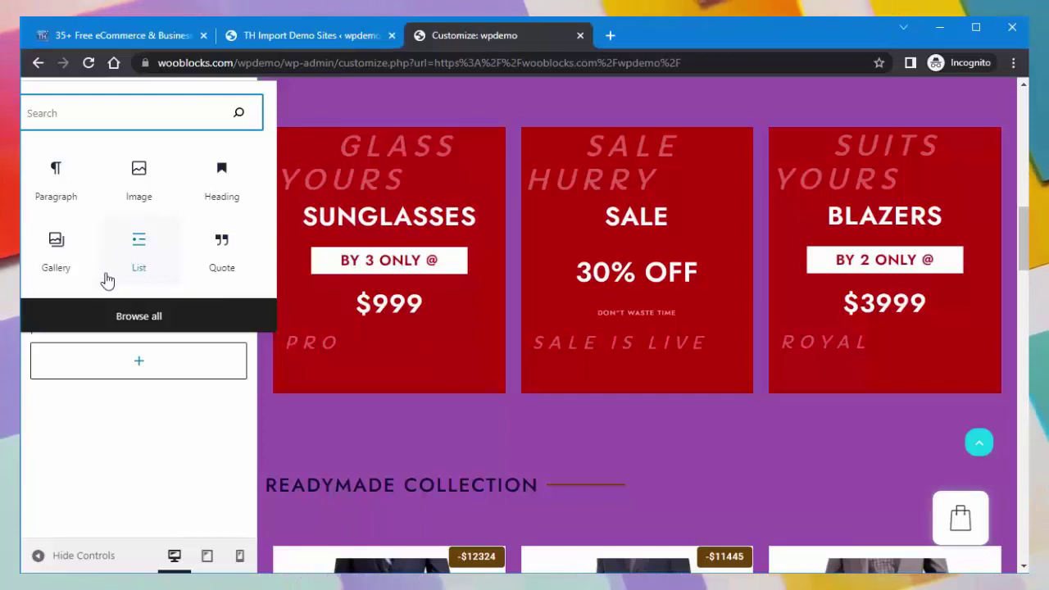
{"action": "left_click", "coordinate": [109, 412]}
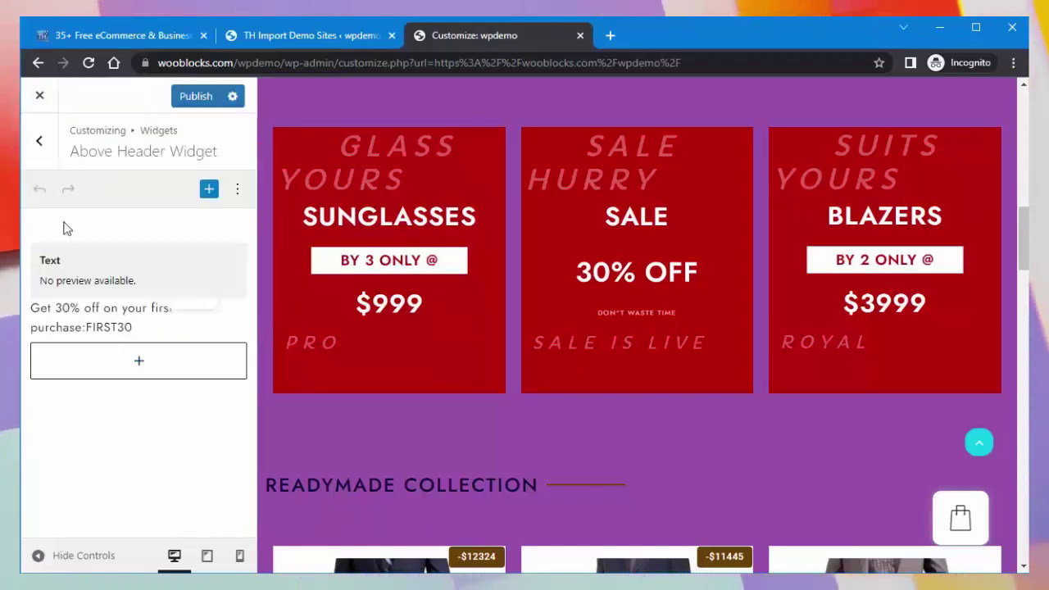
{"action": "left_click", "coordinate": [44, 150]}
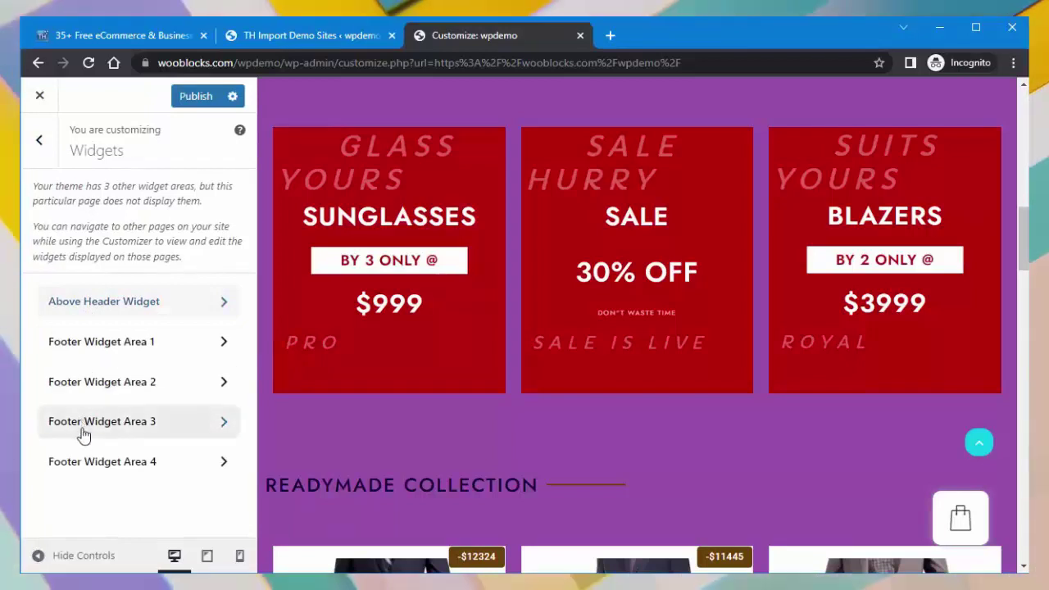
Examine the Homepage Settings, including the homepage display type, the static homepage and the posts page
{"action": "left_click", "coordinate": [40, 140]}
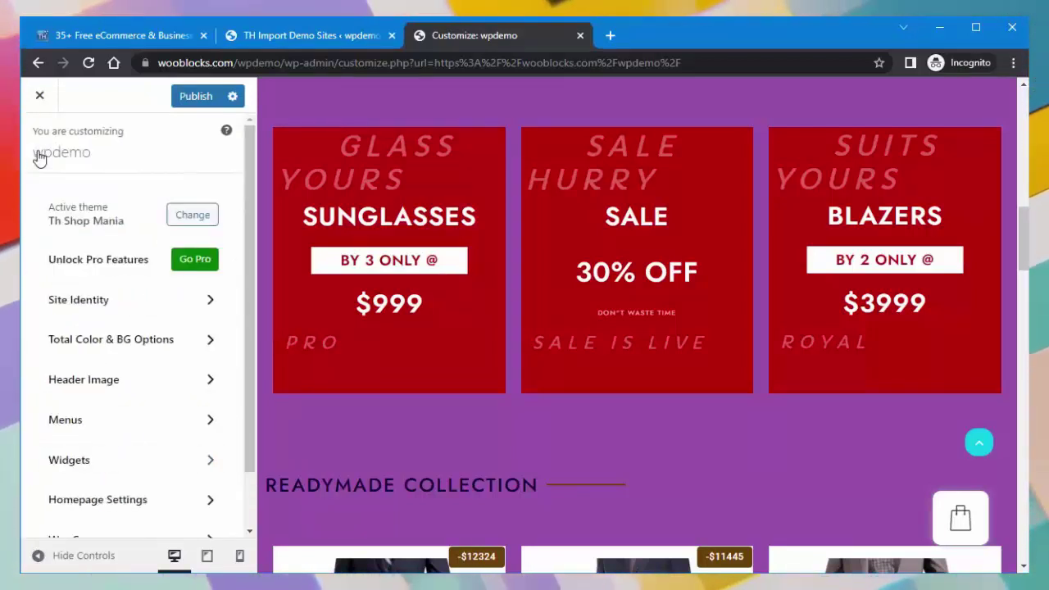
{"action": "left_click", "coordinate": [187, 508]}
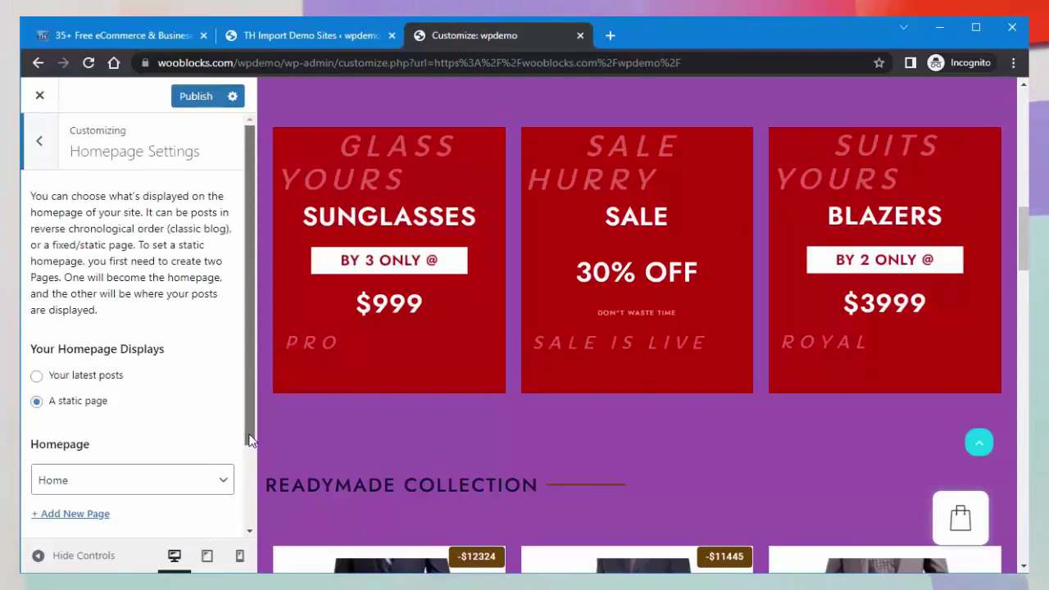
{"action": "scroll", "coordinate": [250, 440], "scroll_direction": "down", "scroll_amount": 2}
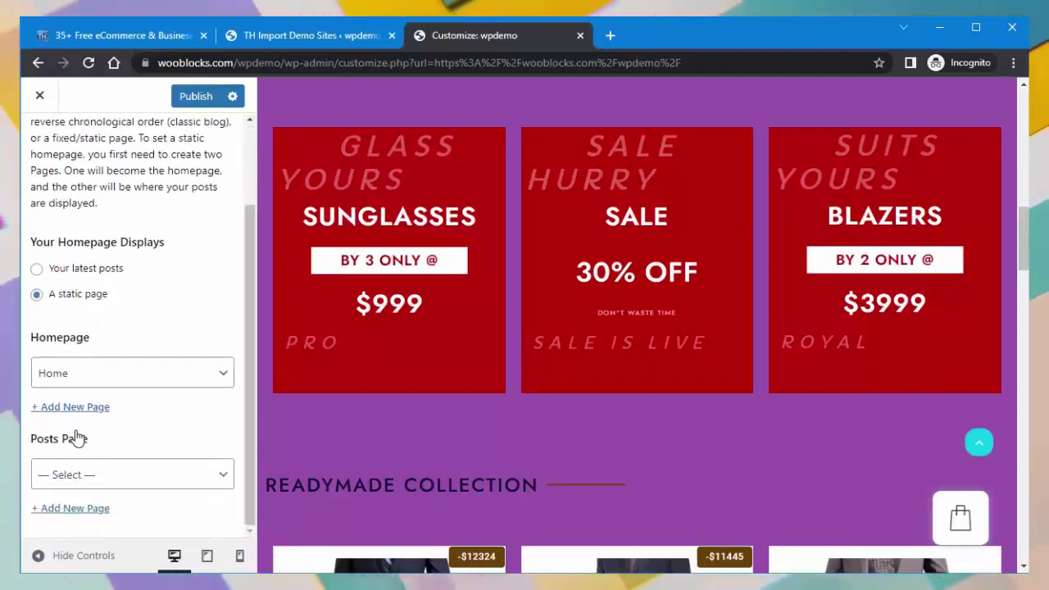
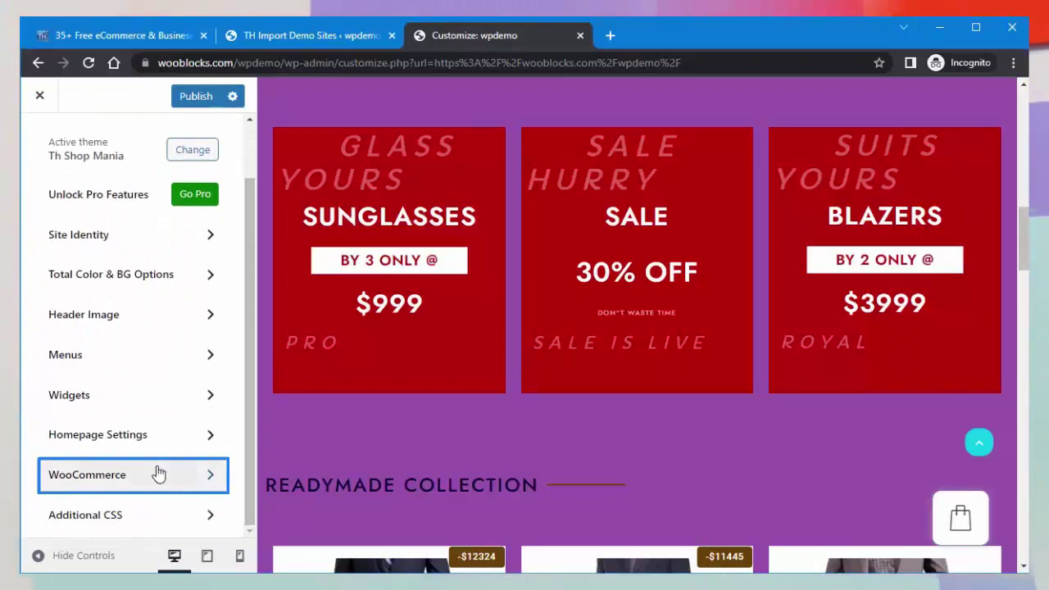
Examine the WooCommerce Product Catalog settings for shop page display, category display, default sorting and product rows
{"action": "left_click", "coordinate": [157, 478]}
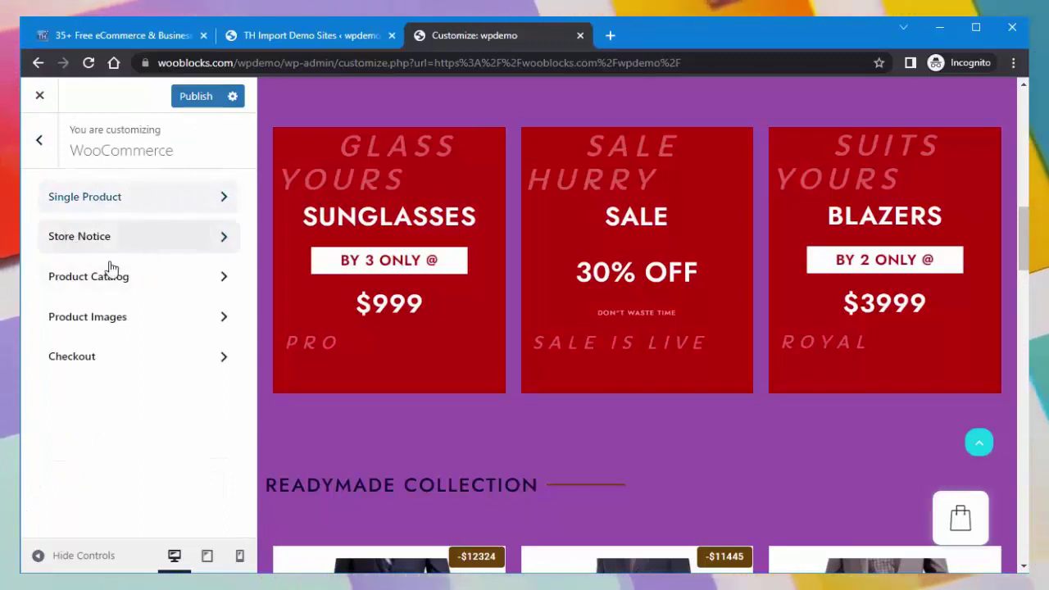
{"action": "left_click", "coordinate": [151, 288]}
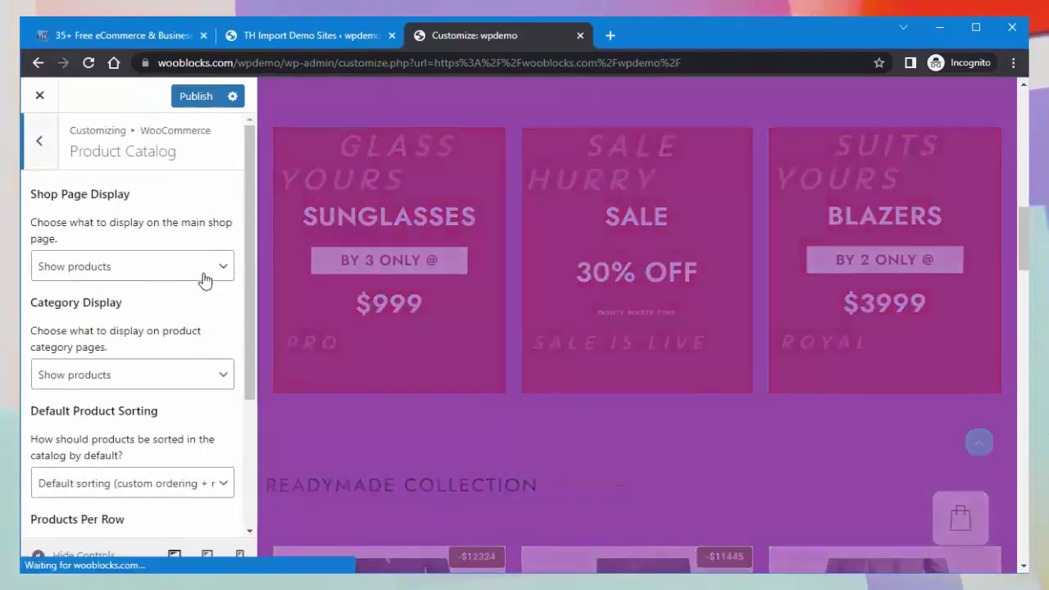
{"action": "left_click", "coordinate": [224, 273]}
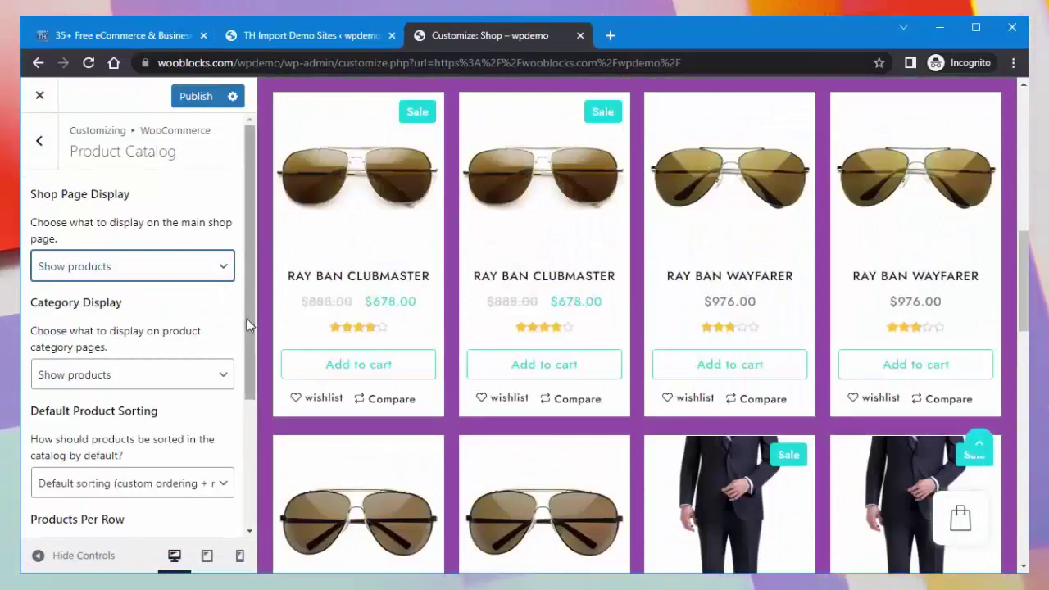
{"action": "left_click_drag", "start_coordinate": [247, 319], "coordinate": [241, 484]}
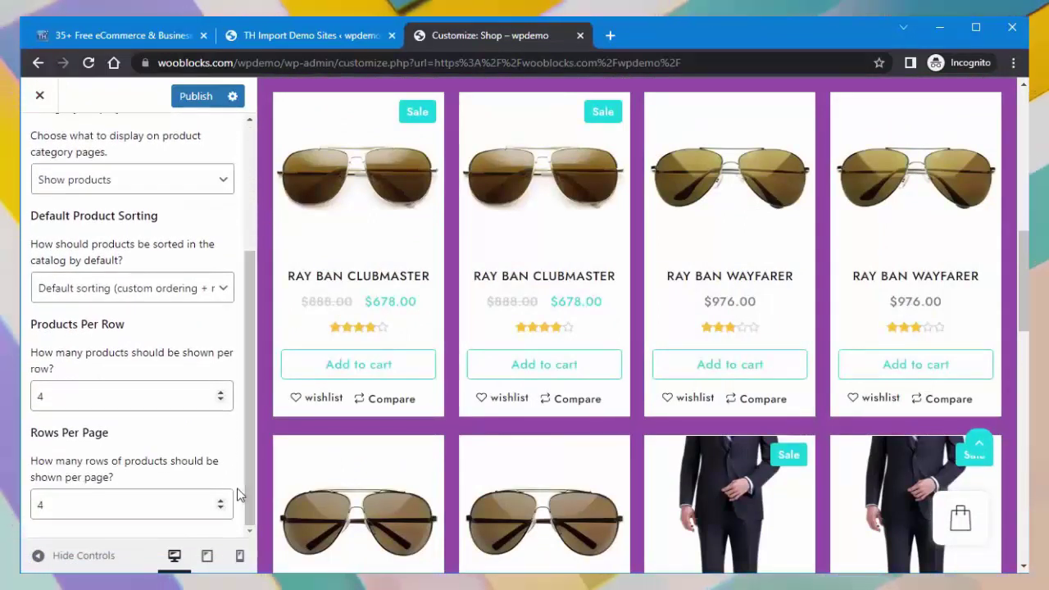
Preview the shop page with 5 products per row, restore the value to 4 and leave the Product Catalog settings
{"action": "left_click", "coordinate": [220, 395]}
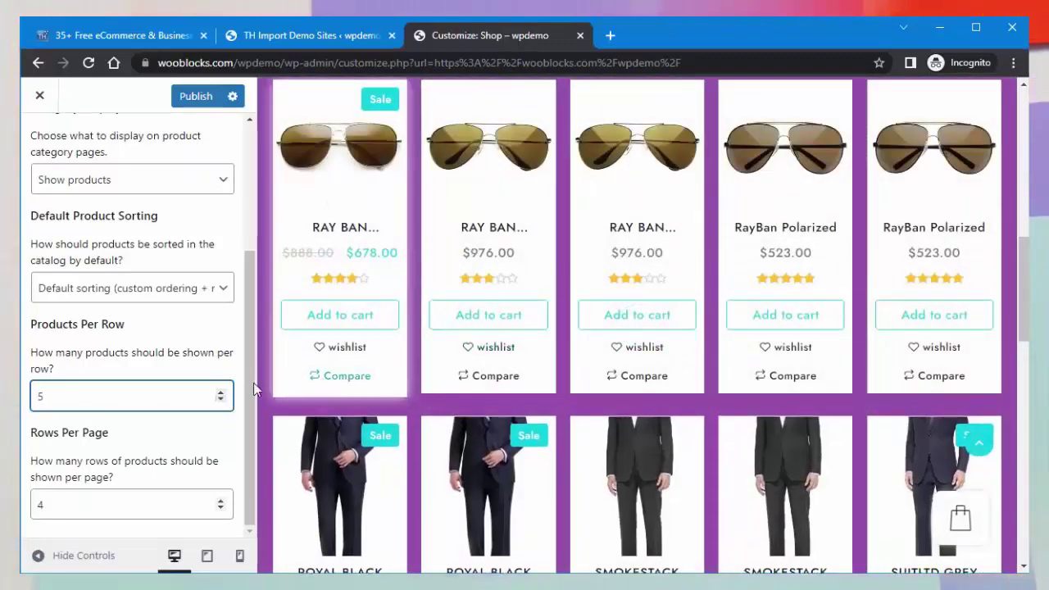
{"action": "left_click", "coordinate": [221, 400]}
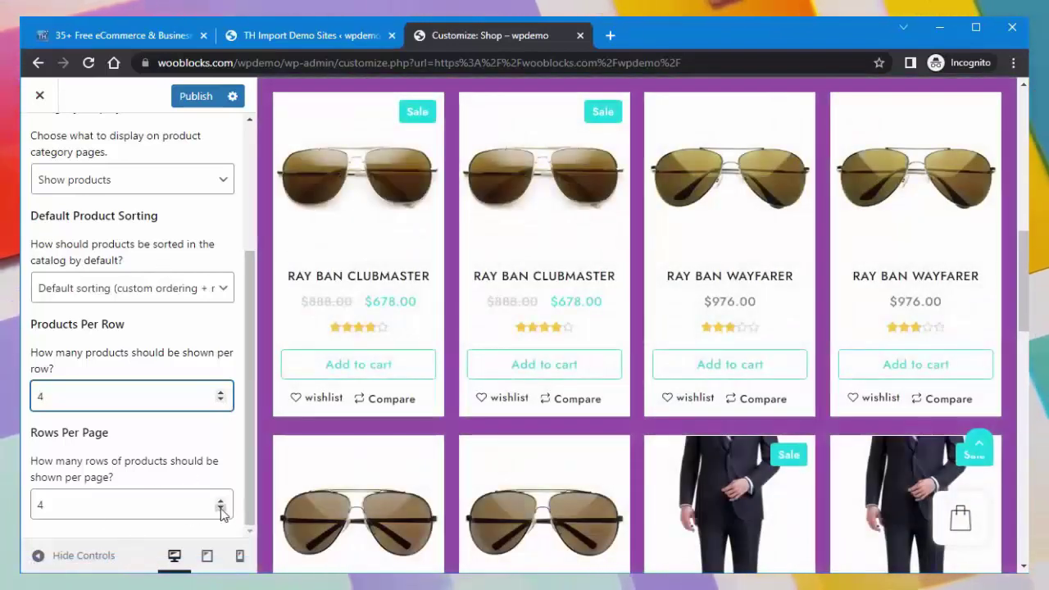
{"action": "left_click_drag", "start_coordinate": [249, 512], "coordinate": [256, 244]}
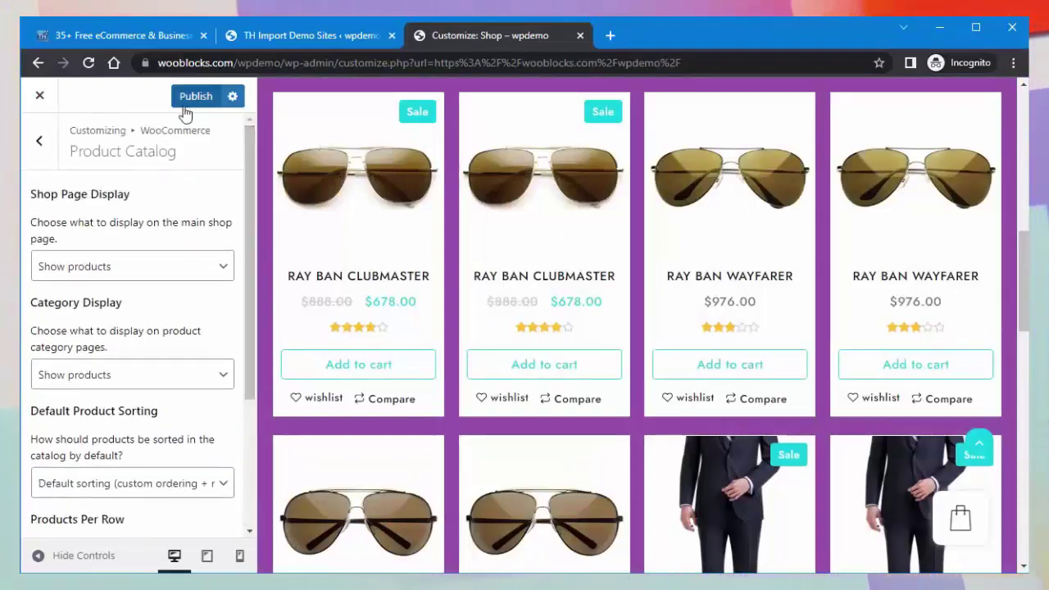
{"action": "left_click", "coordinate": [45, 160]}
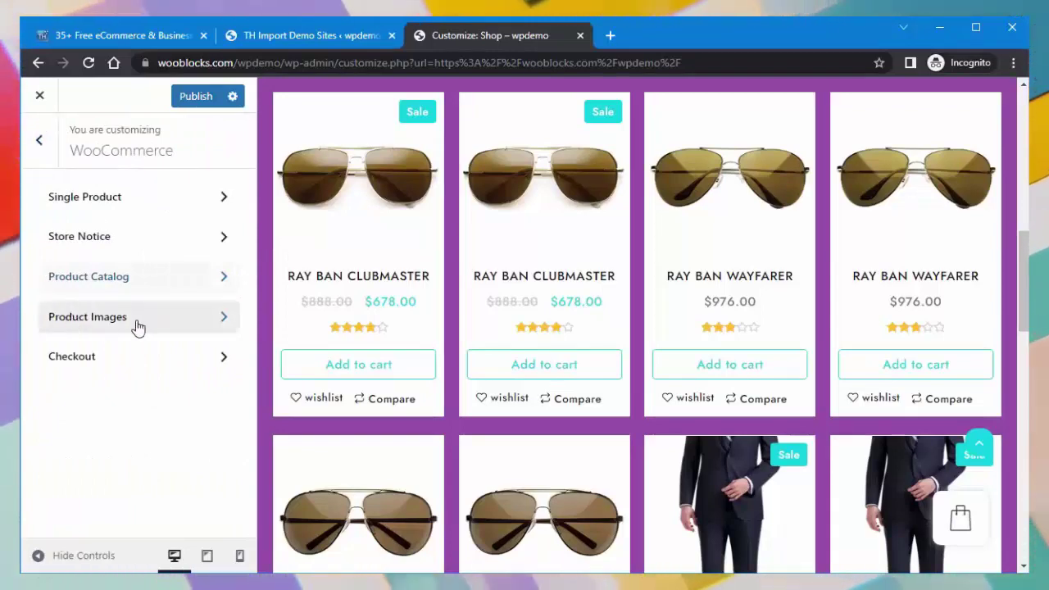
Open the WooCommerce Checkout settings and examine the billing form and order summary on the previewed checkout page
{"action": "left_click", "coordinate": [153, 358]}
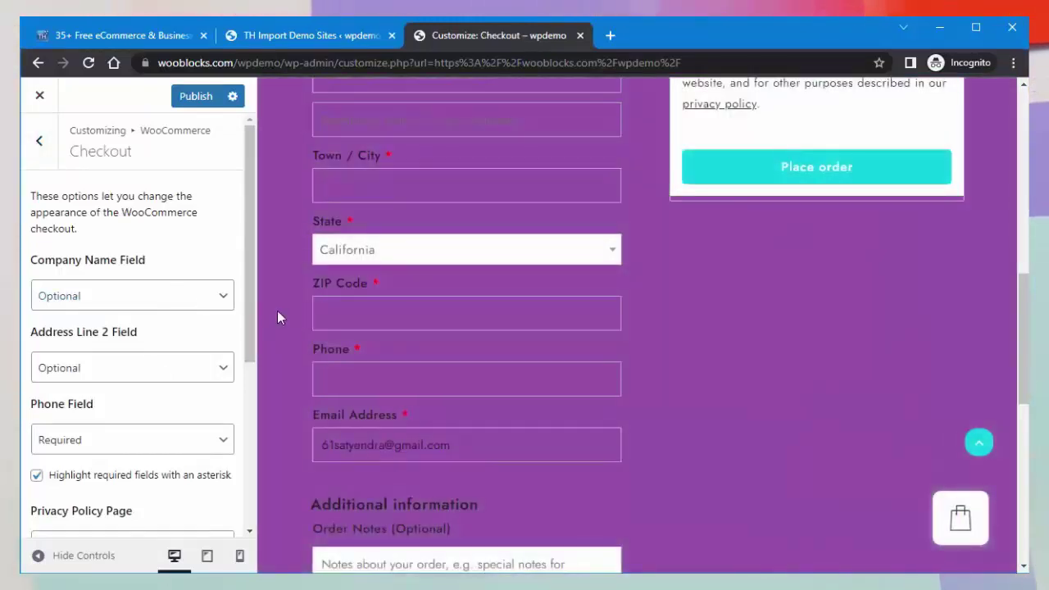
{"action": "scroll", "coordinate": [277, 318], "scroll_direction": "up", "scroll_amount": 4}
{"action": "scroll", "coordinate": [277, 318], "scroll_direction": "up", "scroll_amount": 3}
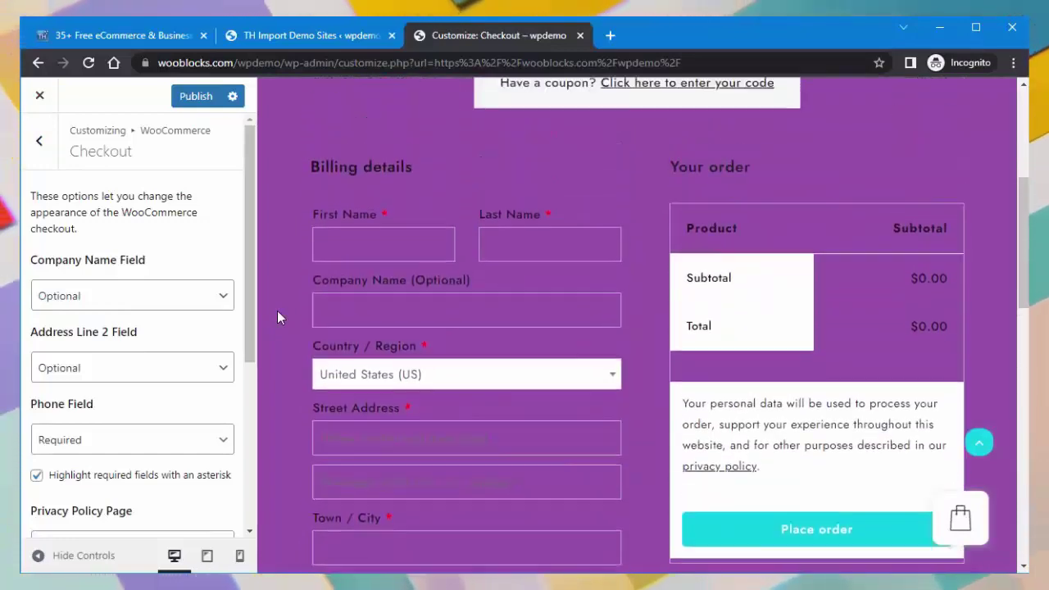
{"action": "scroll", "coordinate": [277, 318], "scroll_direction": "up", "scroll_amount": 2}
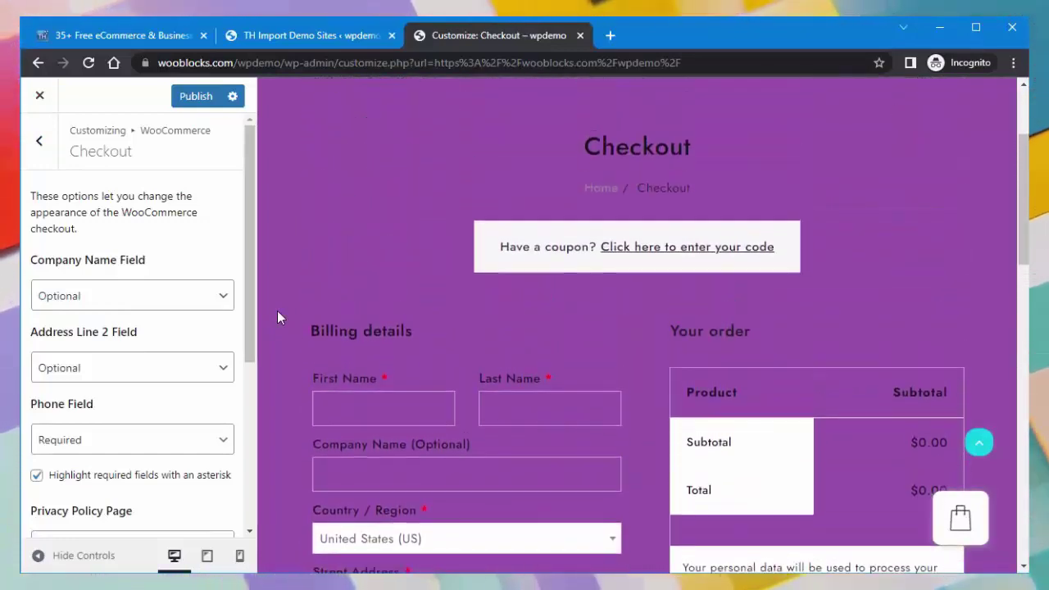
{"action": "scroll", "coordinate": [277, 318], "scroll_direction": "down", "scroll_amount": 1}
{"action": "scroll", "coordinate": [277, 318], "scroll_direction": "down", "scroll_amount": 3}
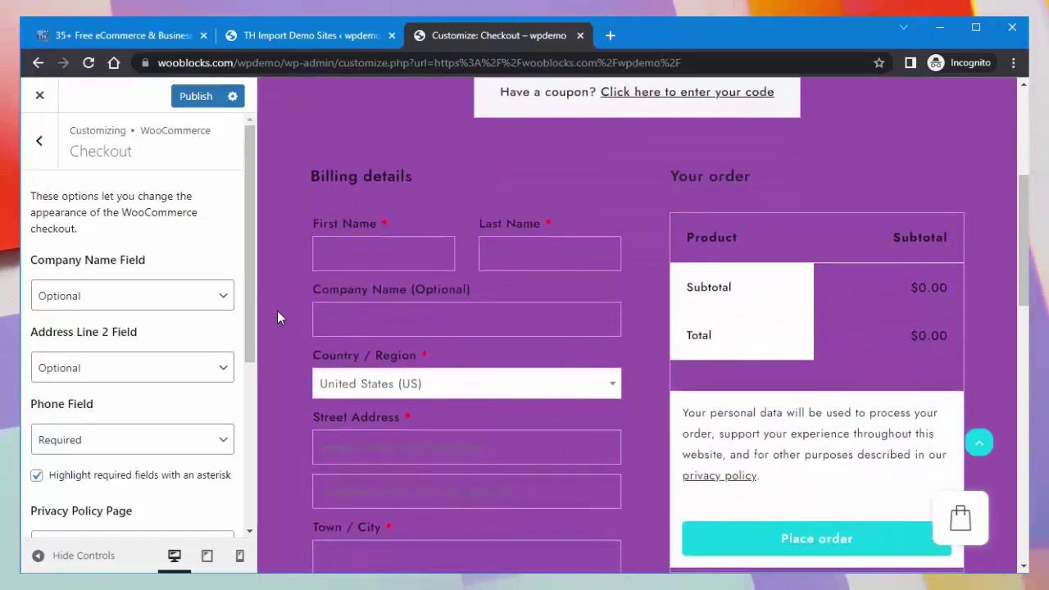
Examine the Checkout options for the company name, address line 2 and phone fields, the policy pages and the privacy text against the previewed form
{"action": "left_click", "coordinate": [227, 300]}
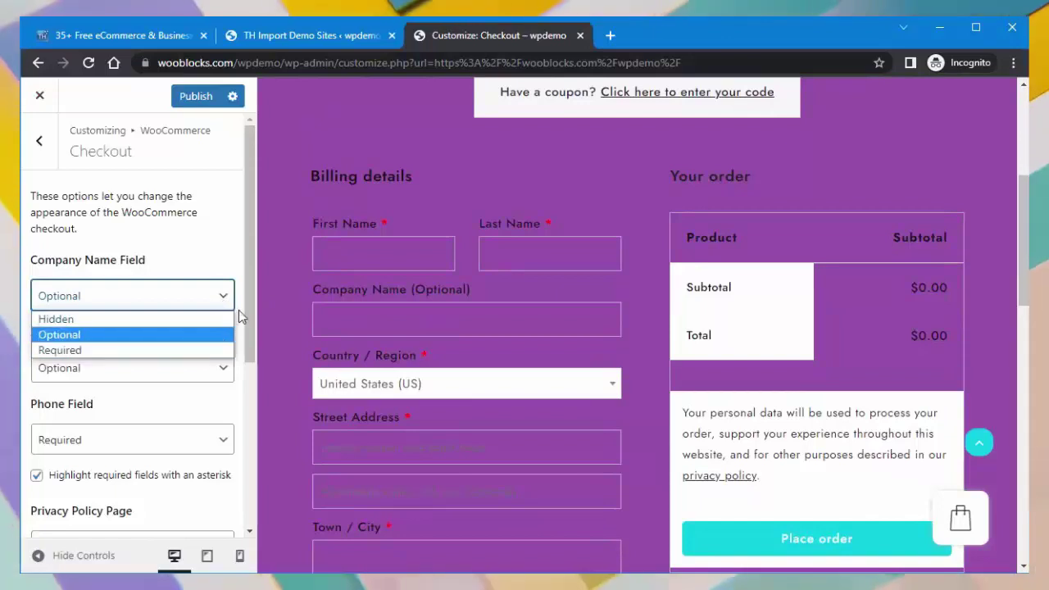
{"action": "left_click", "coordinate": [123, 334]}
{"action": "left_click", "coordinate": [223, 368]}
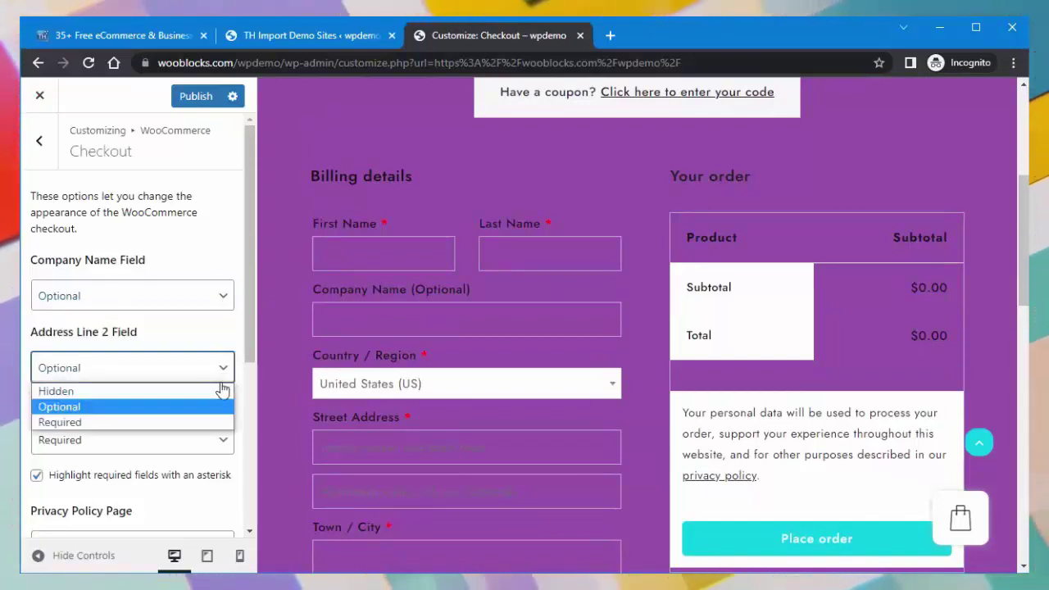
{"action": "left_click", "coordinate": [230, 405]}
{"action": "scroll", "coordinate": [252, 402], "scroll_direction": "down", "scroll_amount": 4}
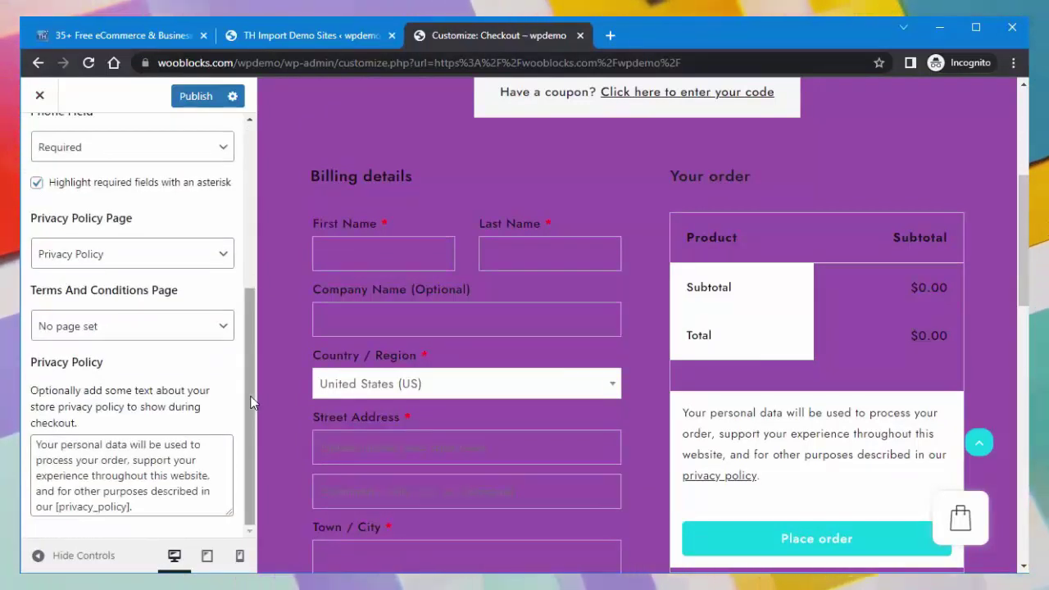
{"action": "left_click_drag", "start_coordinate": [250, 328], "coordinate": [269, 229]}
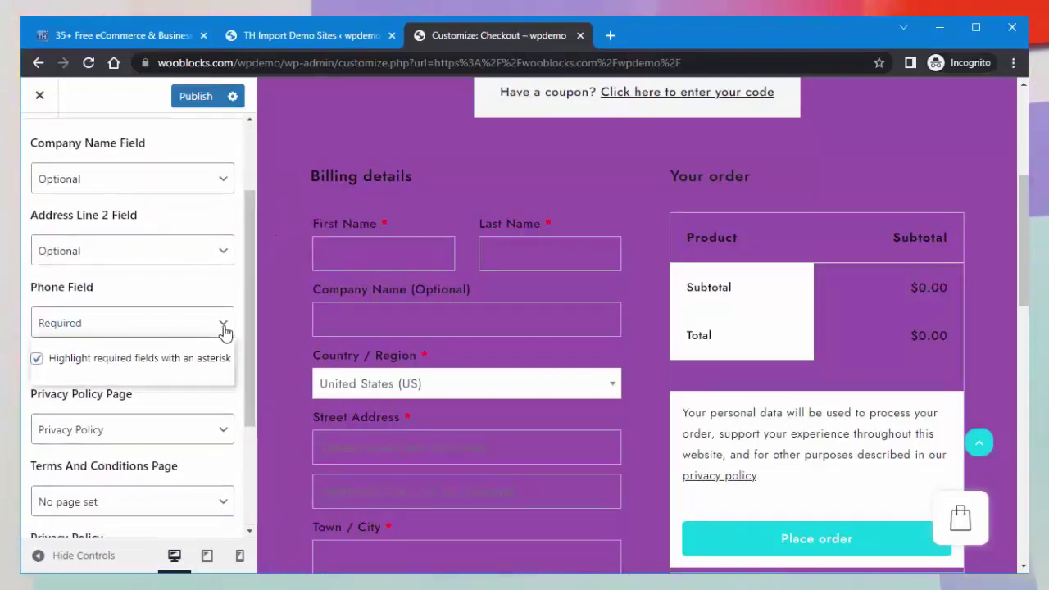
{"action": "left_click_drag", "start_coordinate": [252, 336], "coordinate": [251, 433]}
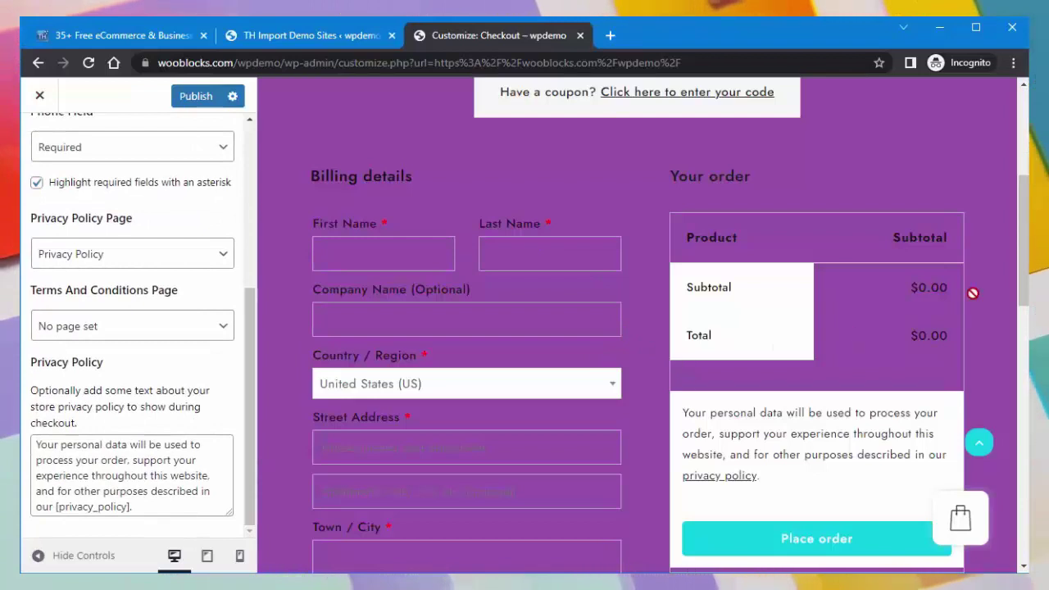
{"action": "left_click_drag", "start_coordinate": [1027, 289], "coordinate": [1026, 332]}
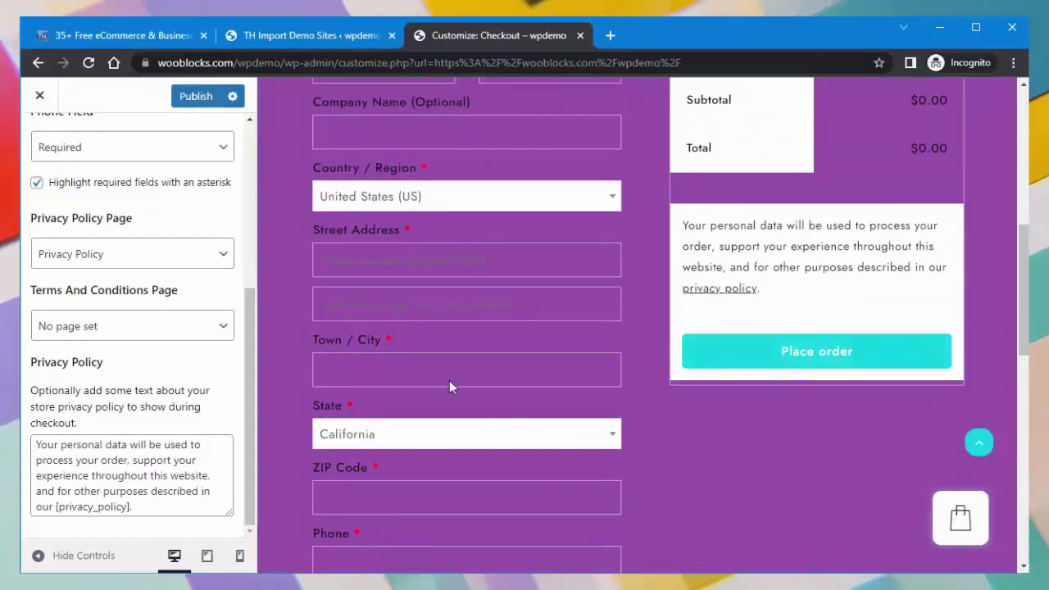
{"action": "left_click", "coordinate": [250, 134]}
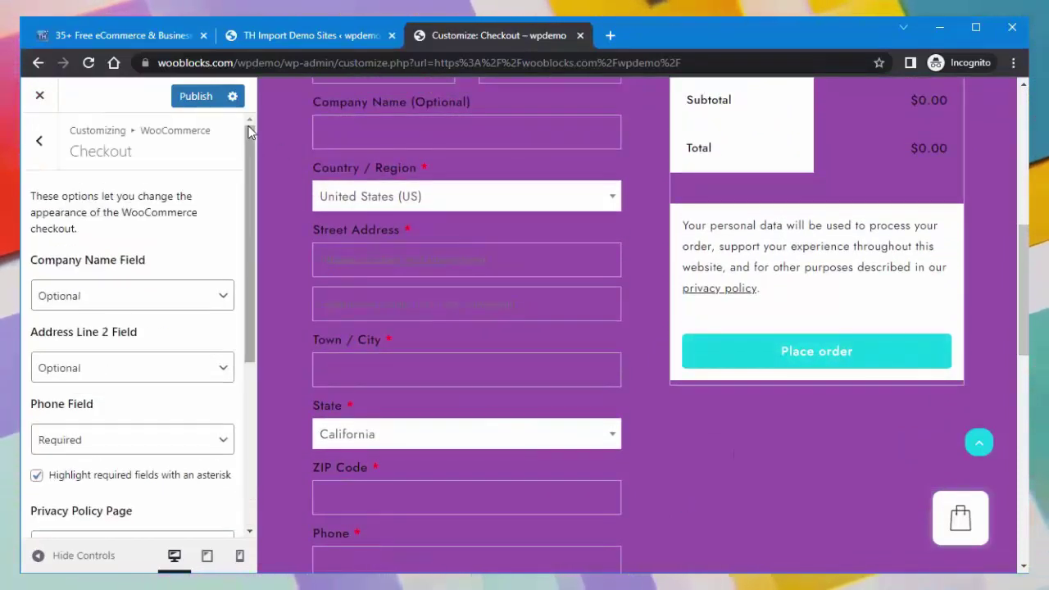
Leave the WooCommerce Checkout settings and close the Customizer, discarding the unsaved changes
{"action": "left_click", "coordinate": [36, 143]}
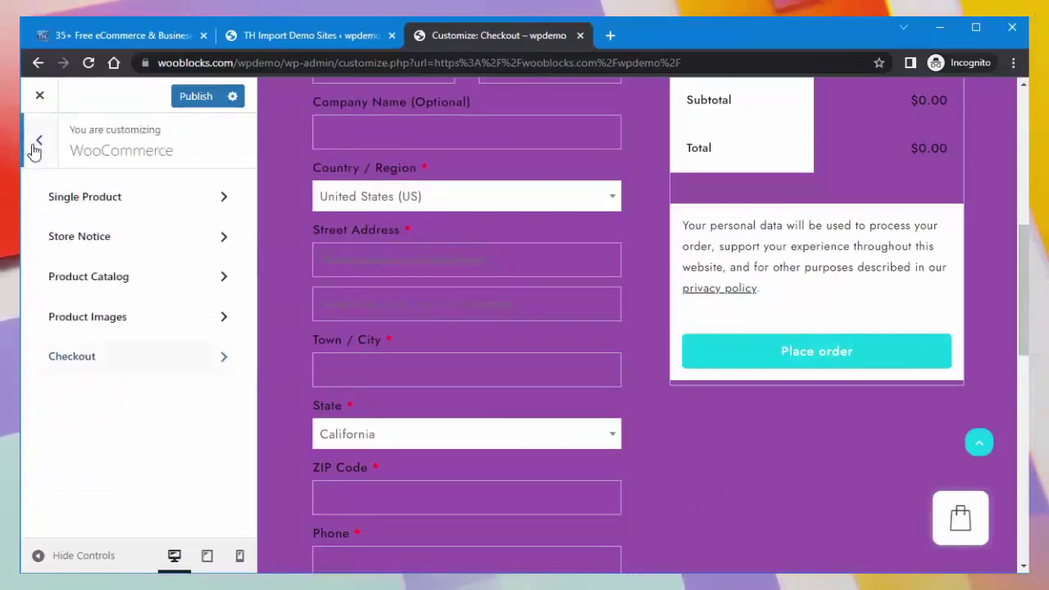
{"action": "left_click", "coordinate": [37, 148]}
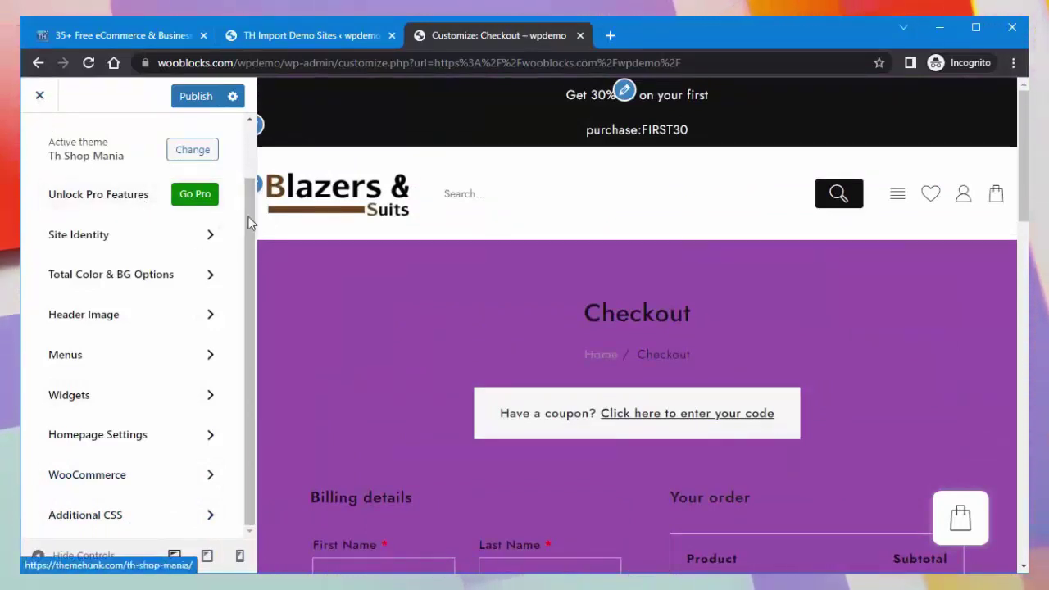
{"action": "scroll", "coordinate": [251, 205], "scroll_direction": "up", "scroll_amount": 1}
{"action": "left_click", "coordinate": [39, 96]}
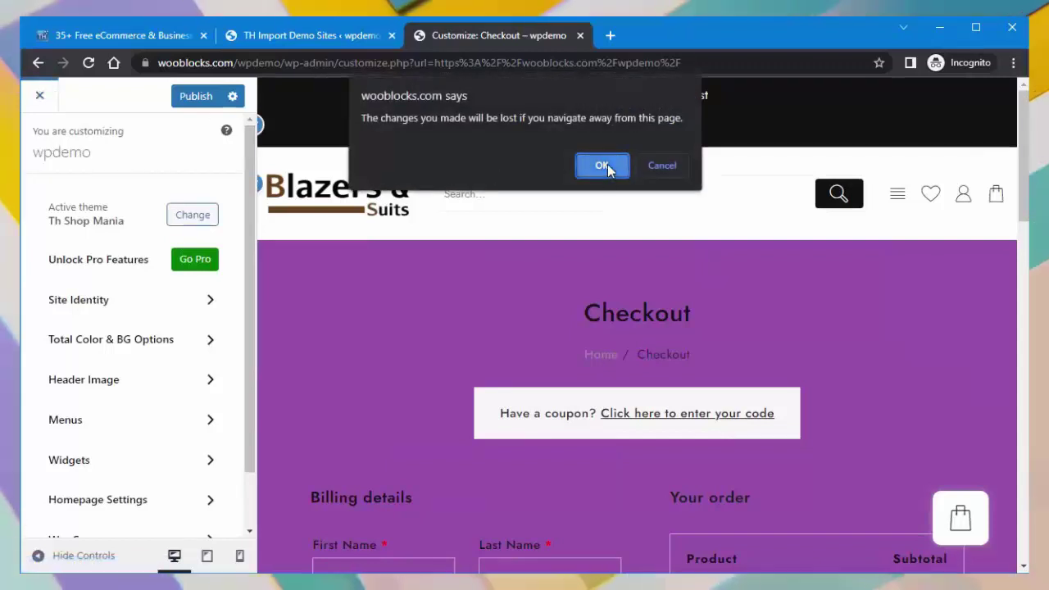
{"action": "left_click", "coordinate": [605, 168]}
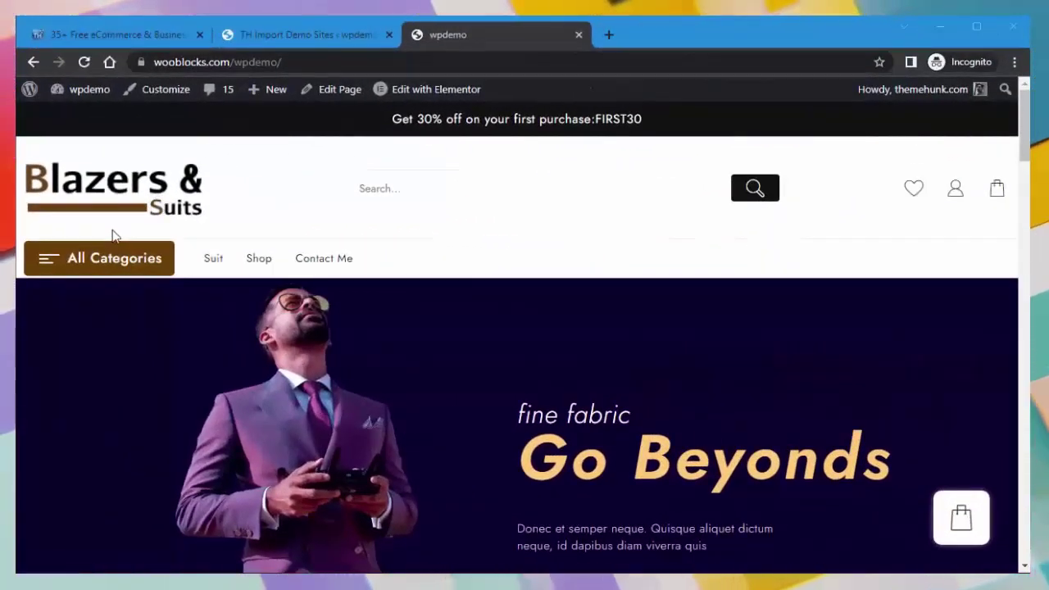
Check the storefront header's All Categories list, wishlist page and cart, and return to the shop from the cart
{"action": "left_click", "coordinate": [57, 268]}
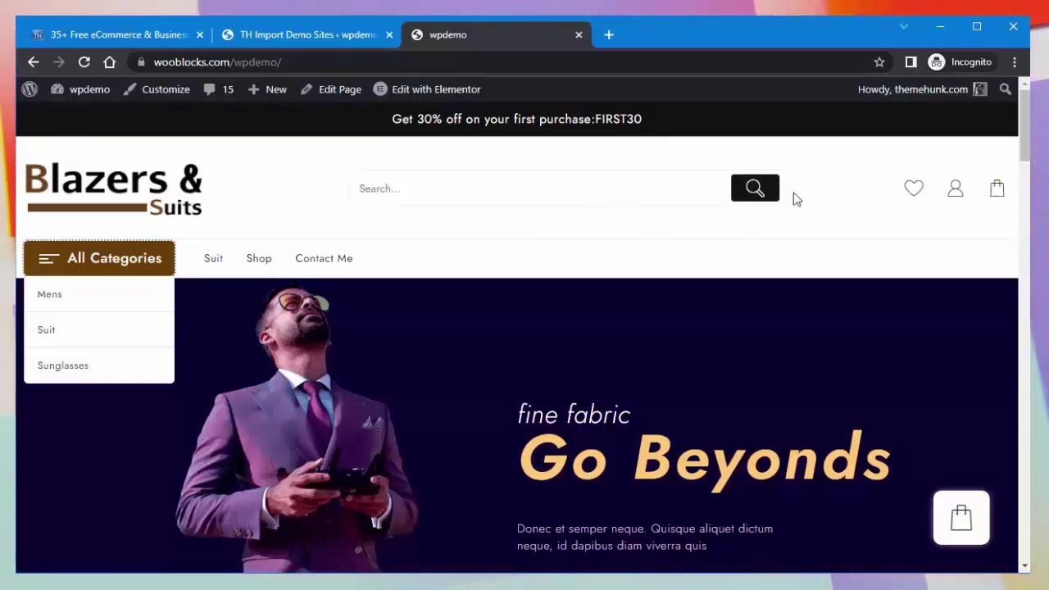
{"action": "left_click", "coordinate": [913, 194]}
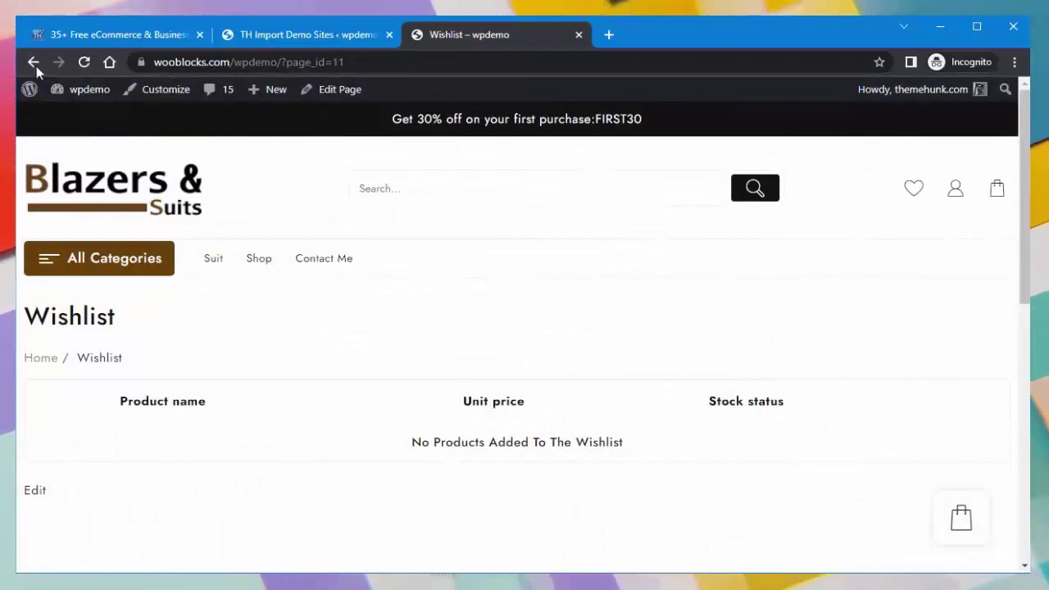
{"action": "left_click", "coordinate": [998, 191]}
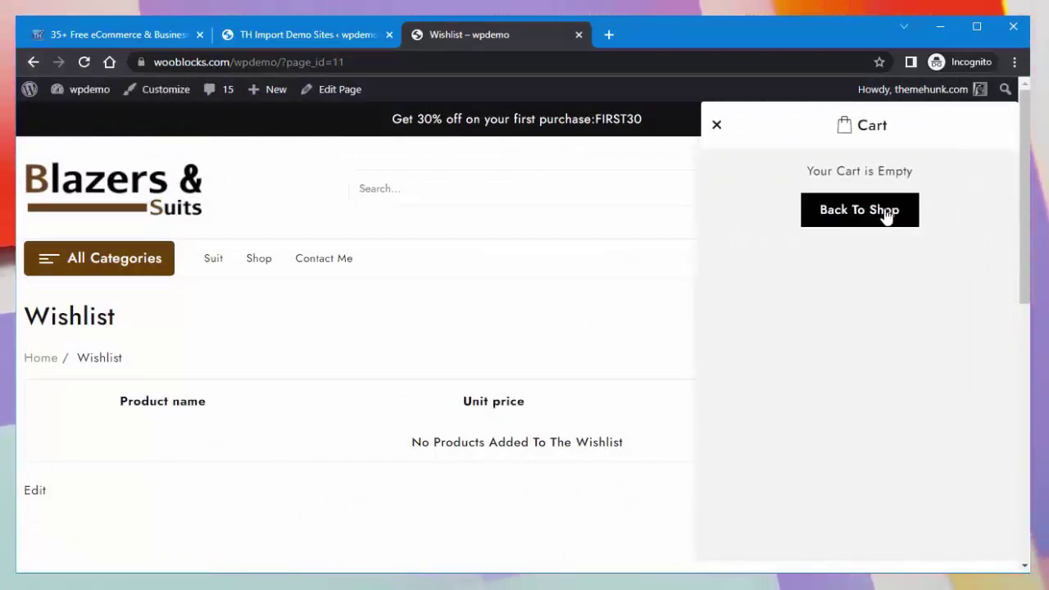
{"action": "left_click", "coordinate": [859, 214]}
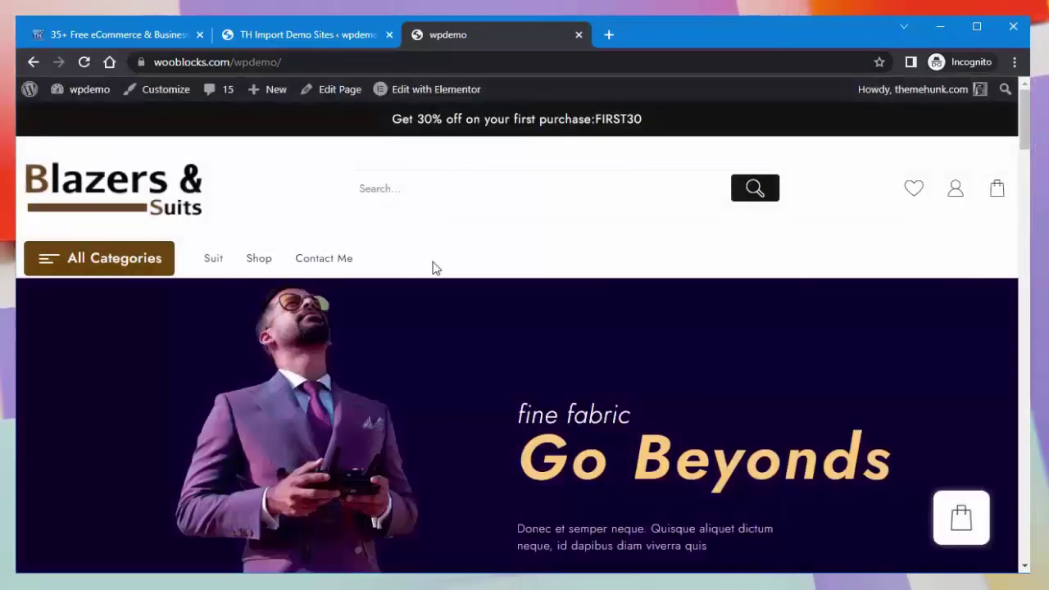
Examine the live home page from the hero banner through the Readymade Collection to the Our Story section
{"action": "scroll", "coordinate": [435, 268], "scroll_direction": "down", "scroll_amount": 6}
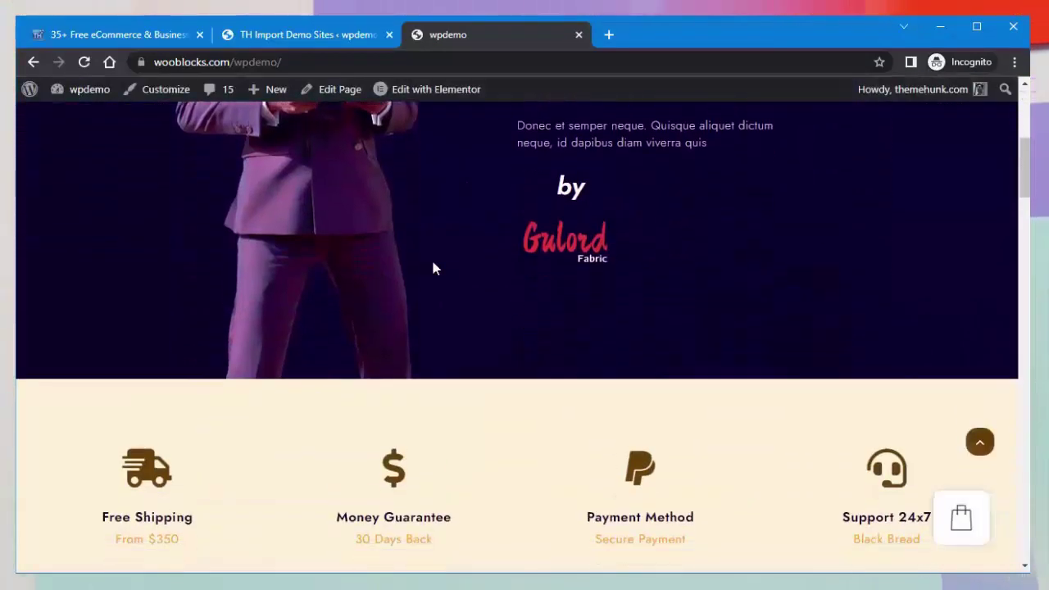
{"action": "scroll", "coordinate": [434, 268], "scroll_direction": "down", "scroll_amount": 10}
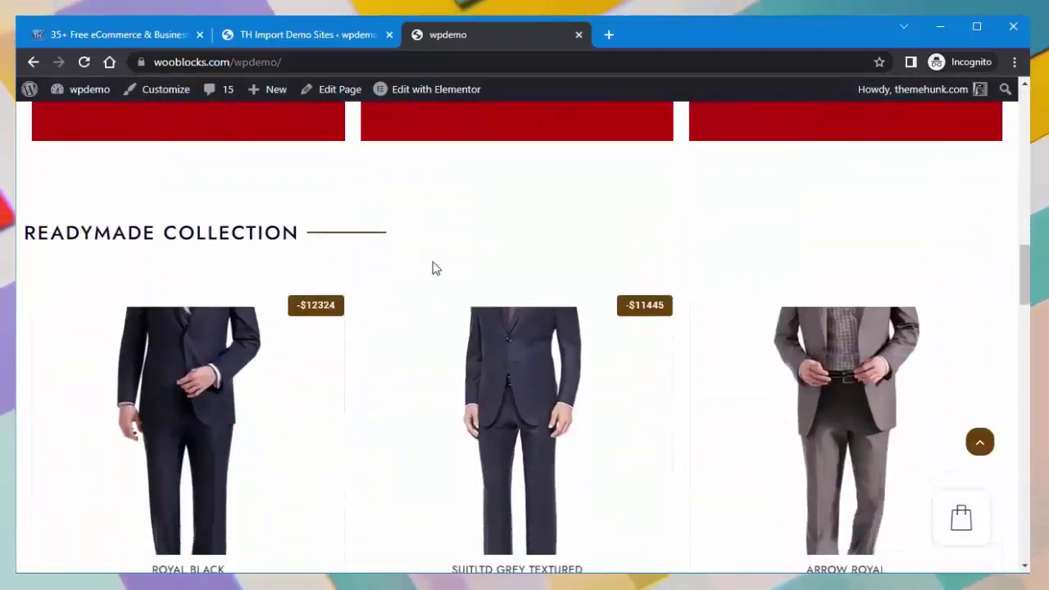
{"action": "scroll", "coordinate": [434, 268], "scroll_direction": "down", "scroll_amount": 5}
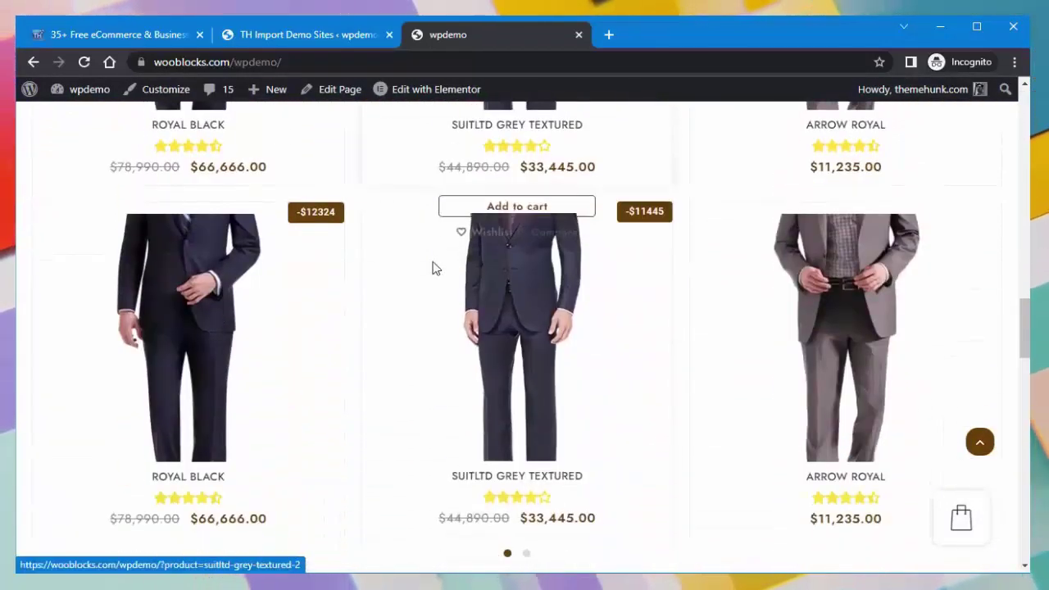
{"action": "scroll", "coordinate": [434, 268], "scroll_direction": "down", "scroll_amount": 4}
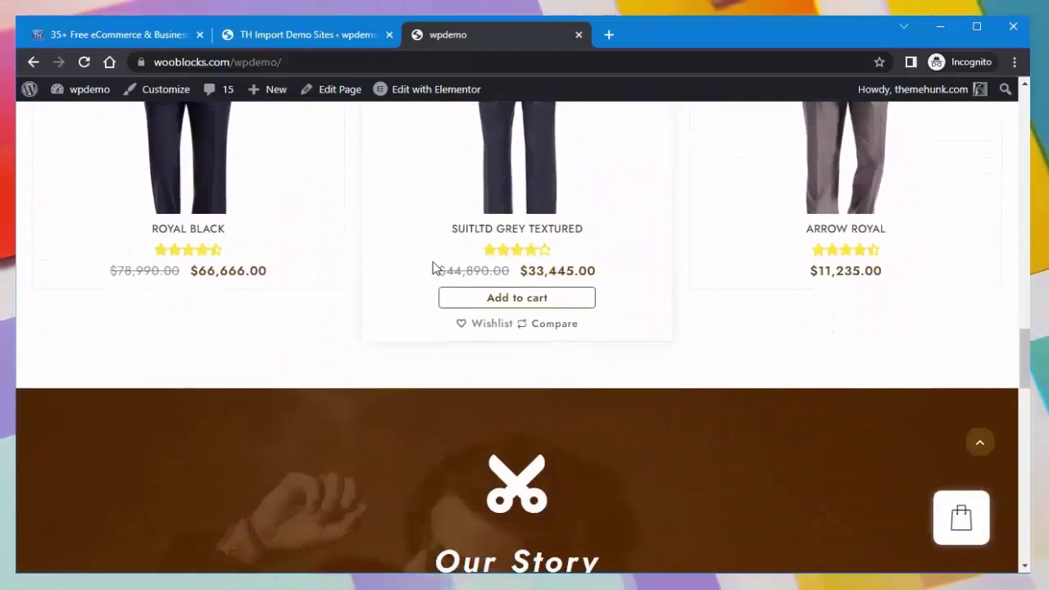
{"action": "scroll", "coordinate": [435, 268], "scroll_direction": "up", "scroll_amount": 6}
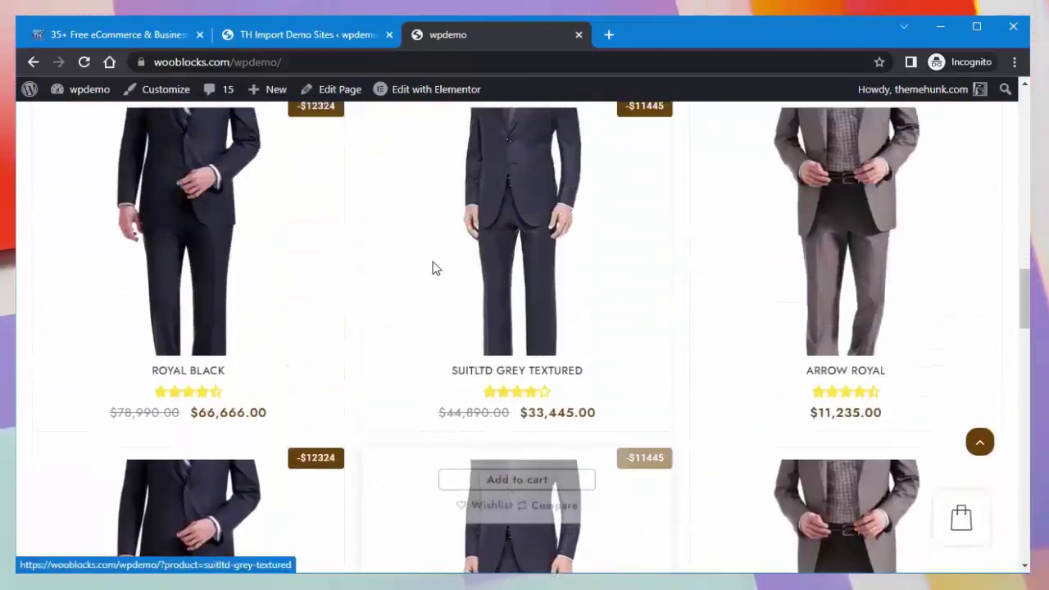
{"action": "scroll", "coordinate": [435, 268], "scroll_direction": "up", "scroll_amount": 5}
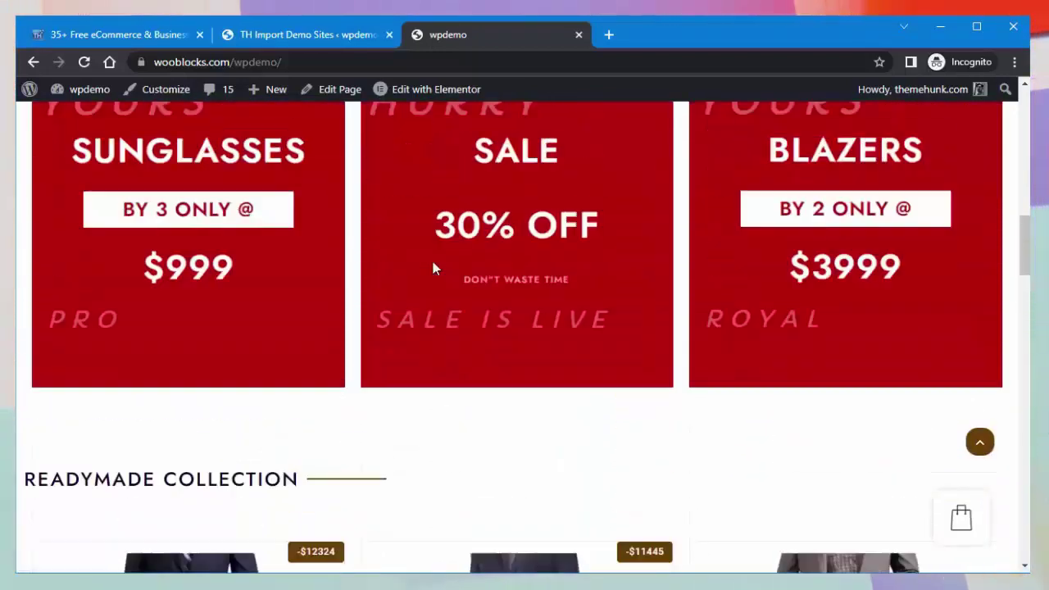
{"action": "scroll", "coordinate": [434, 268], "scroll_direction": "up", "scroll_amount": 5}
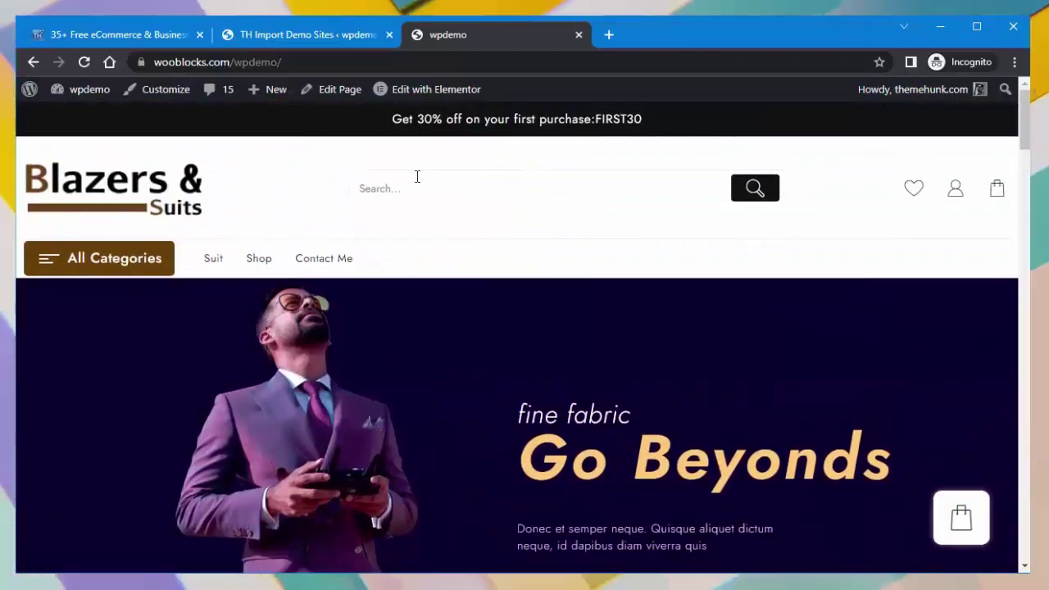
Search the store for "Royal", browse the product suggestions and open the Royal Black product page
{"action": "left_click", "coordinate": [417, 184]}
{"action": "type", "text": "R"}
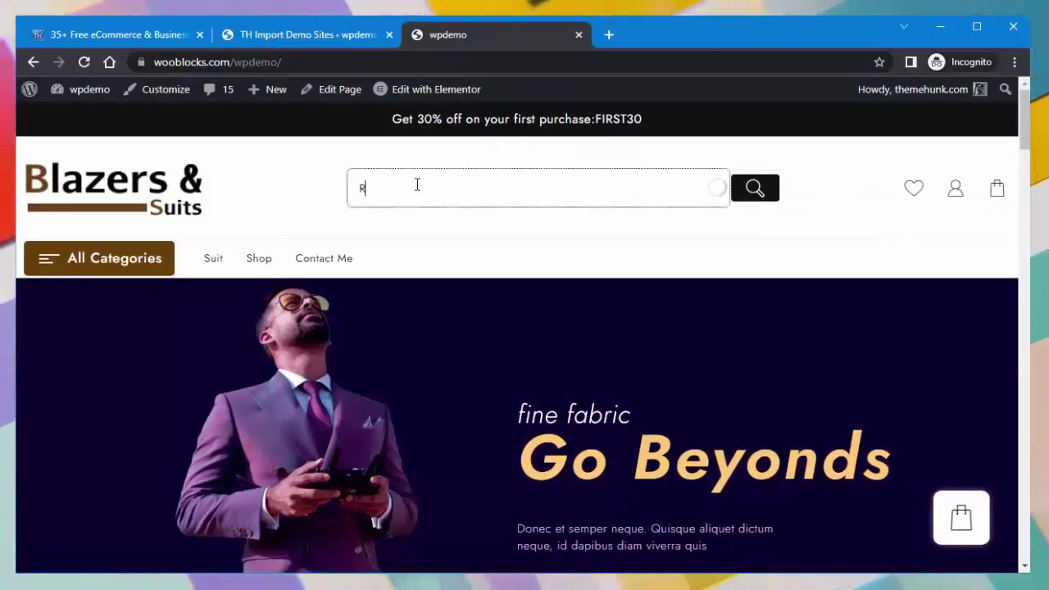
{"action": "type", "text": "oya"}
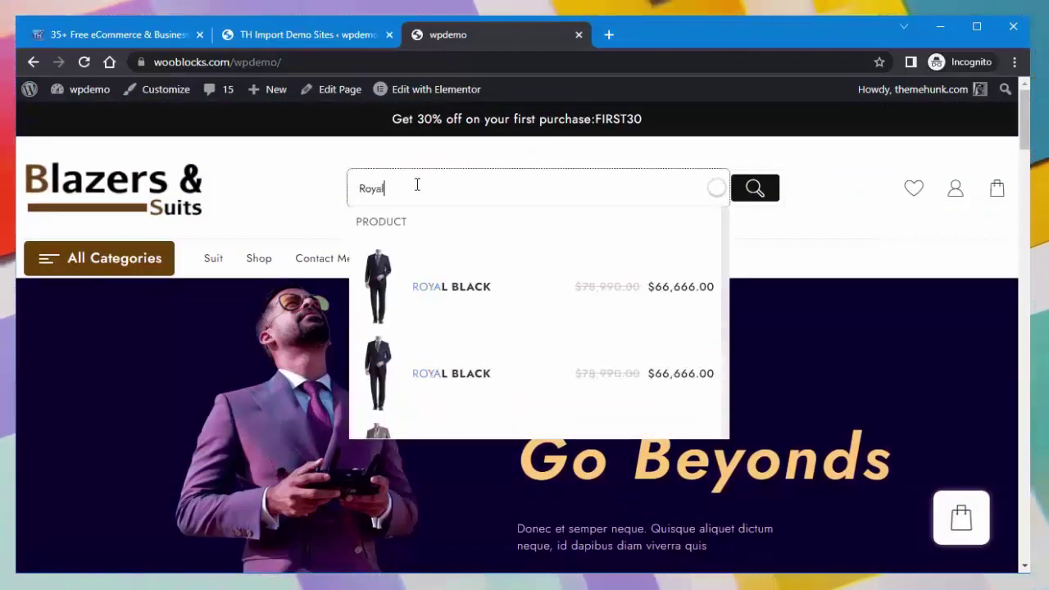
{"action": "type", "text": "l"}
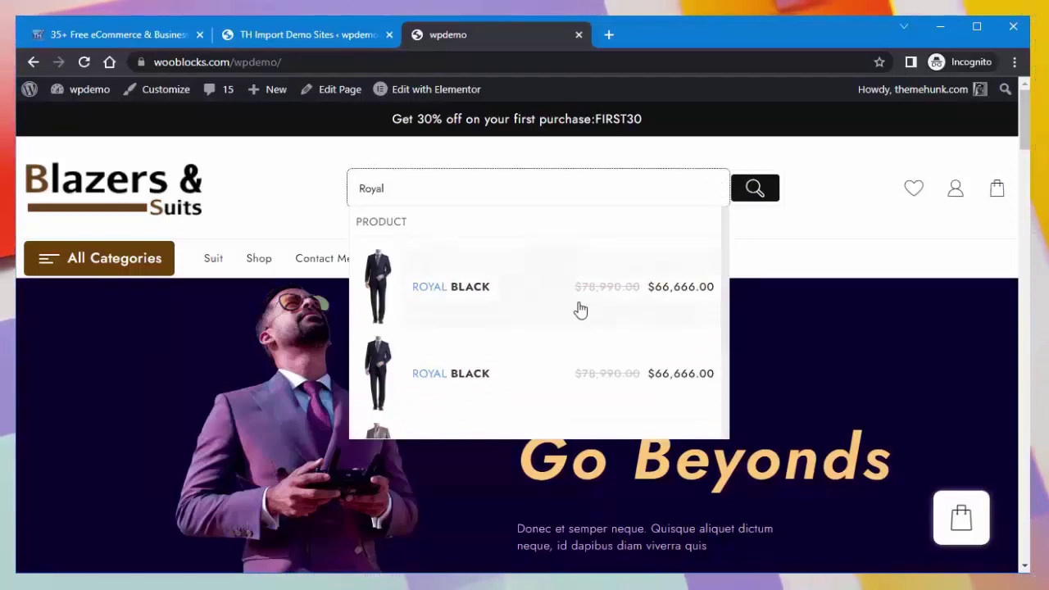
{"action": "scroll", "coordinate": [726, 328], "scroll_direction": "down", "scroll_amount": 2}
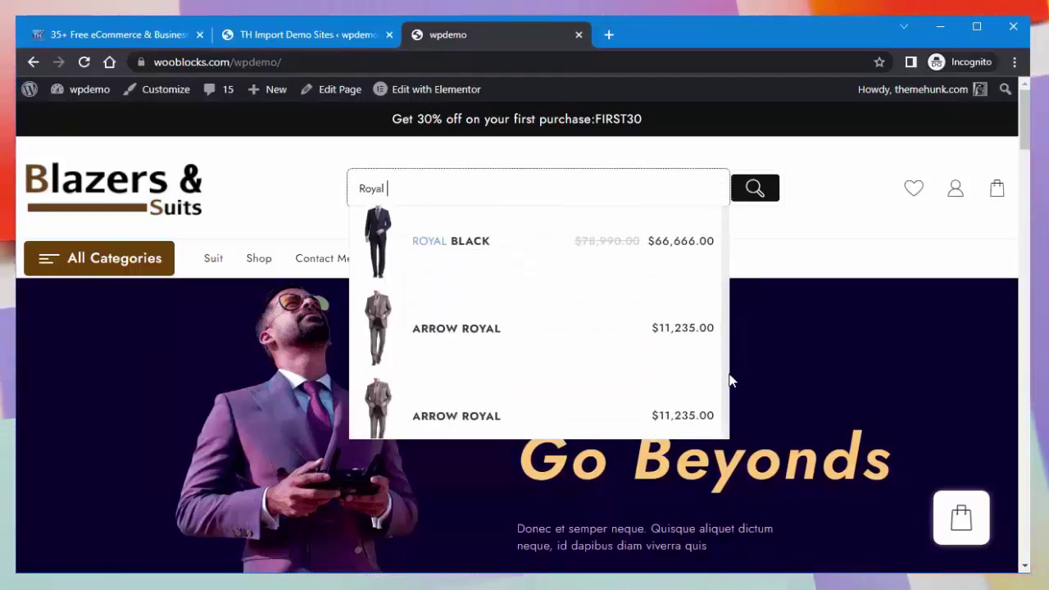
{"action": "scroll", "coordinate": [731, 402], "scroll_direction": "down", "scroll_amount": 1}
{"action": "scroll", "coordinate": [723, 369], "scroll_direction": "up", "scroll_amount": 3}
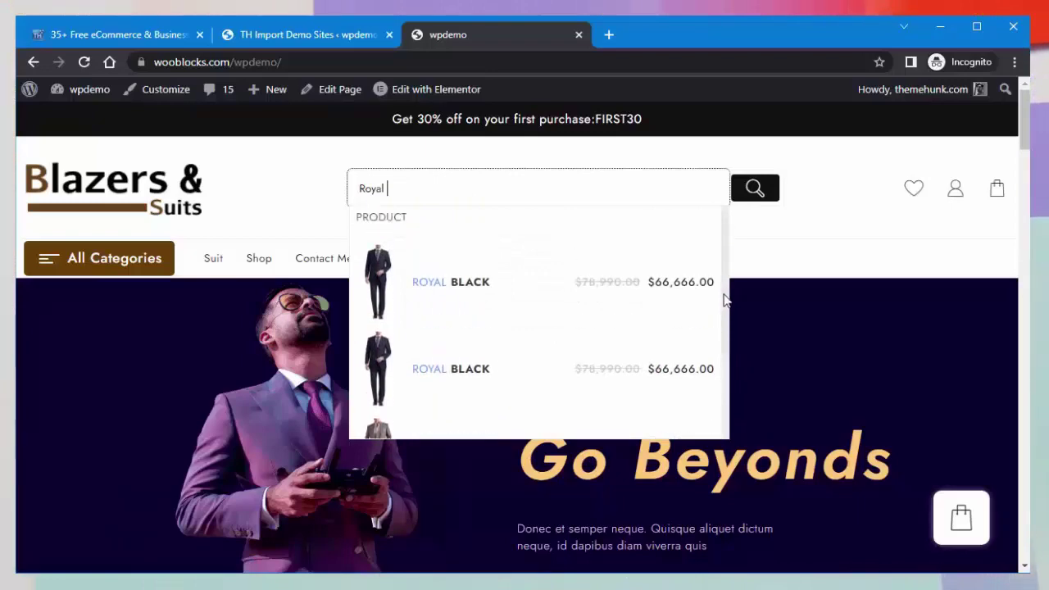
{"action": "left_click", "coordinate": [647, 282]}
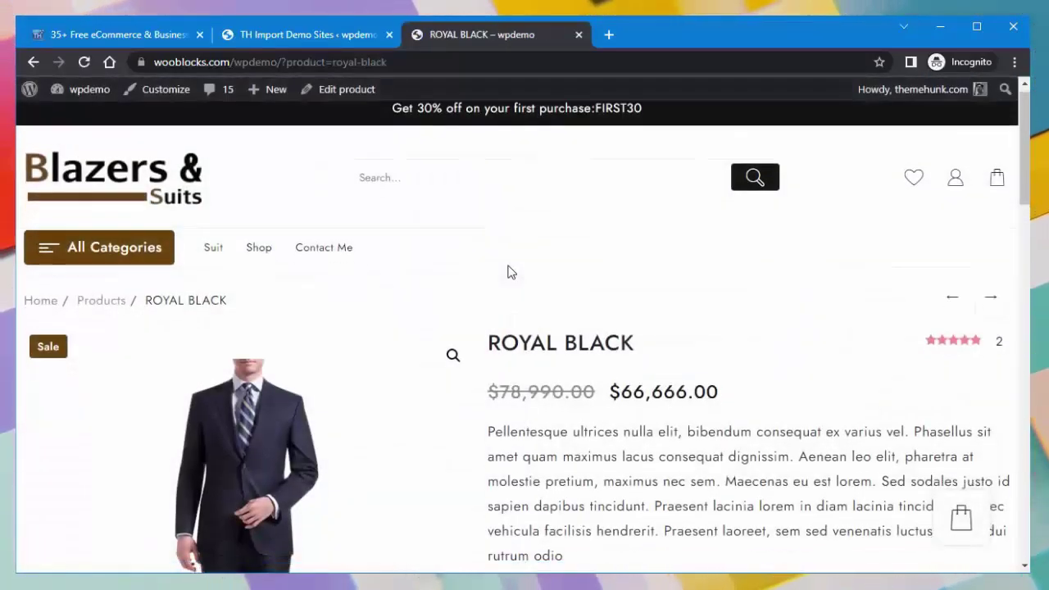
Review the Royal Black page's purchase options, description and related products, and add RayBan Polarized to the wishlist
{"action": "scroll", "coordinate": [508, 272], "scroll_direction": "down", "scroll_amount": 2}
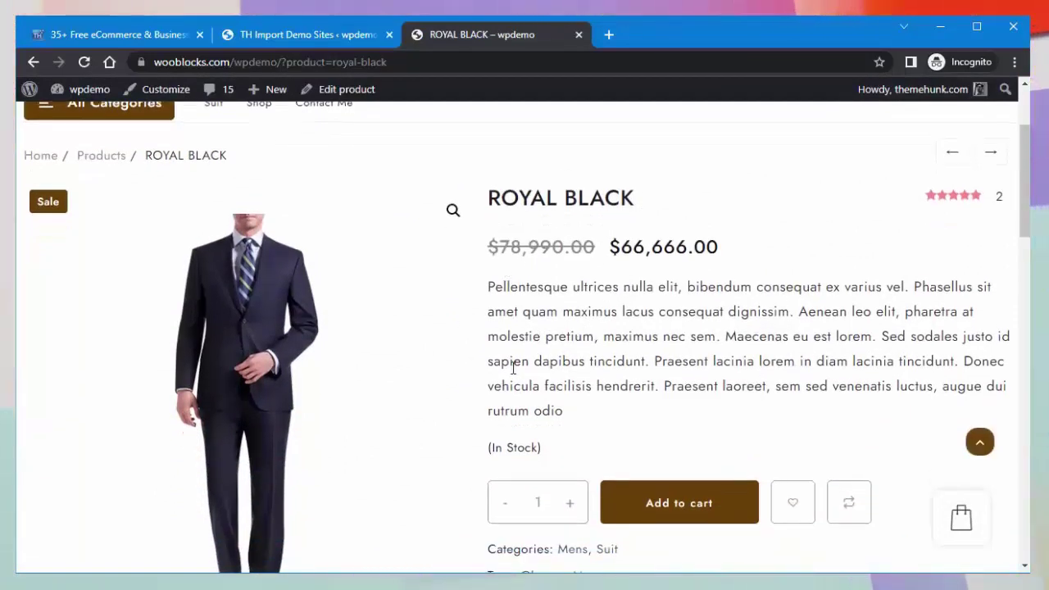
{"action": "scroll", "coordinate": [514, 368], "scroll_direction": "down", "scroll_amount": 3}
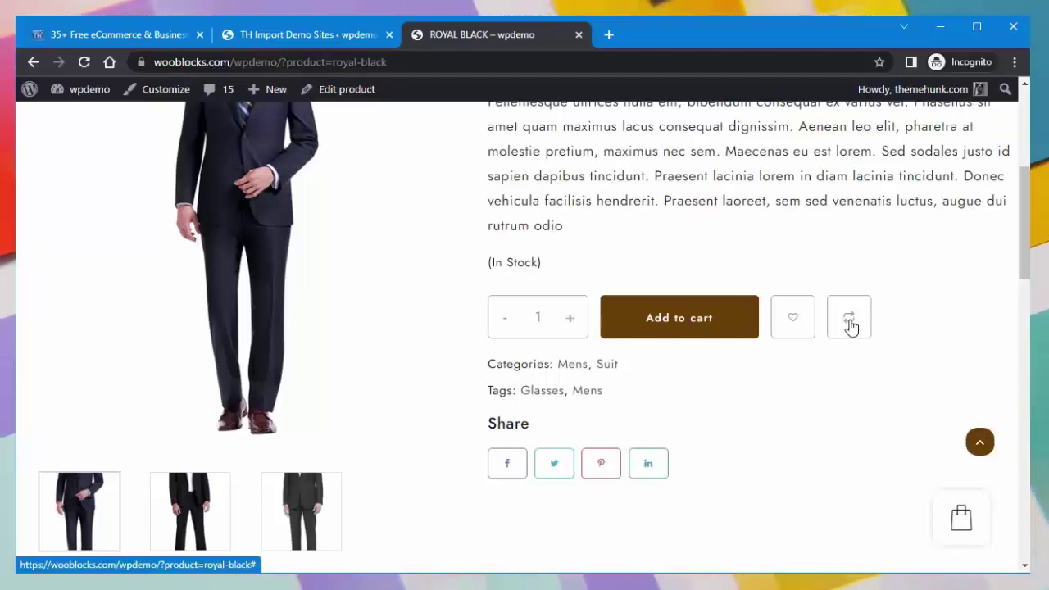
{"action": "scroll", "coordinate": [455, 412], "scroll_direction": "down", "scroll_amount": 5}
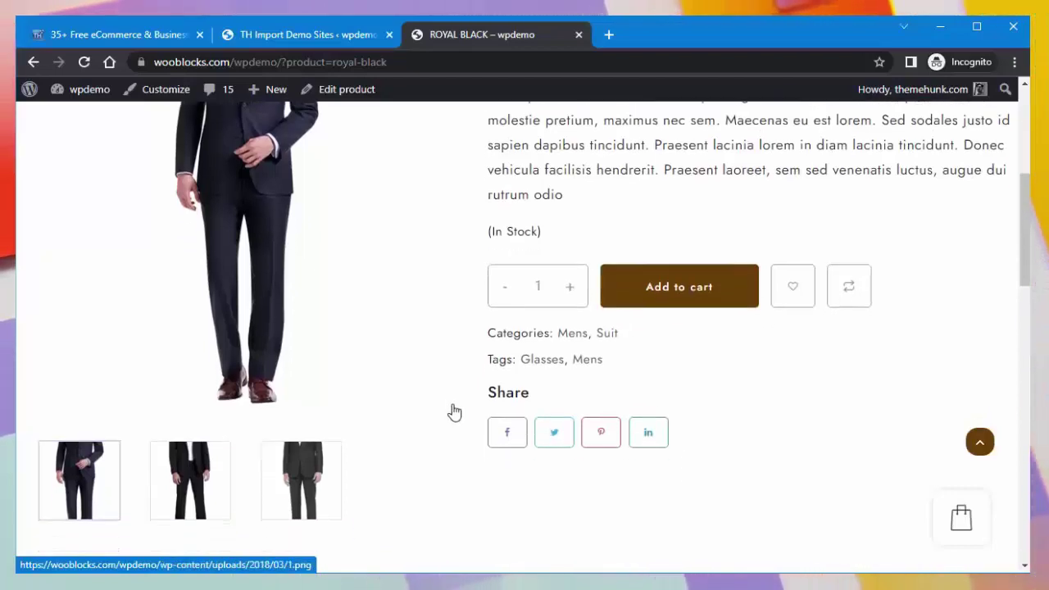
{"action": "scroll", "coordinate": [455, 413], "scroll_direction": "down", "scroll_amount": 2}
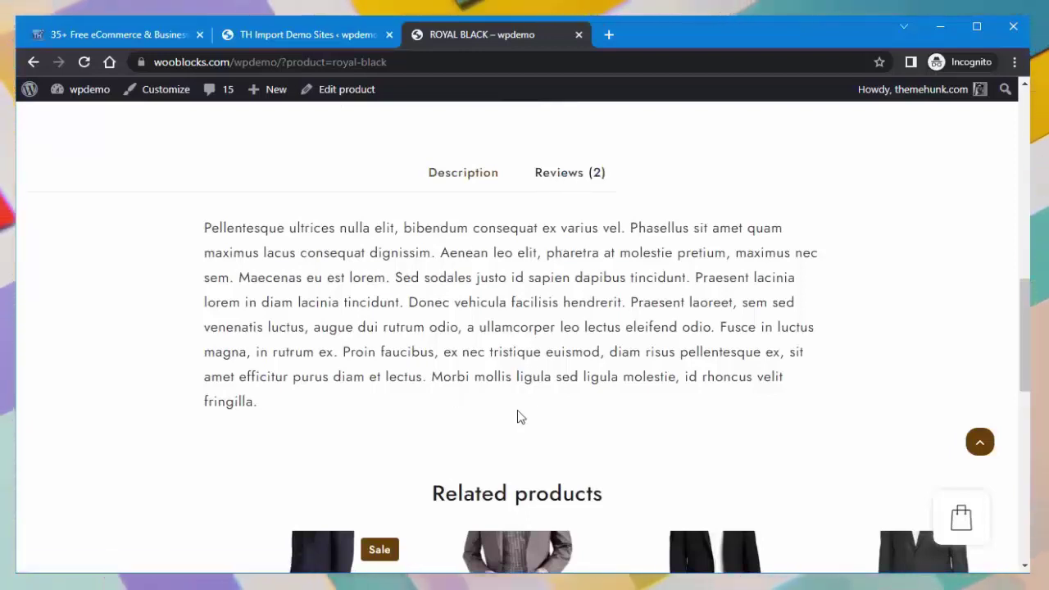
{"action": "scroll", "coordinate": [504, 444], "scroll_direction": "down", "scroll_amount": 3}
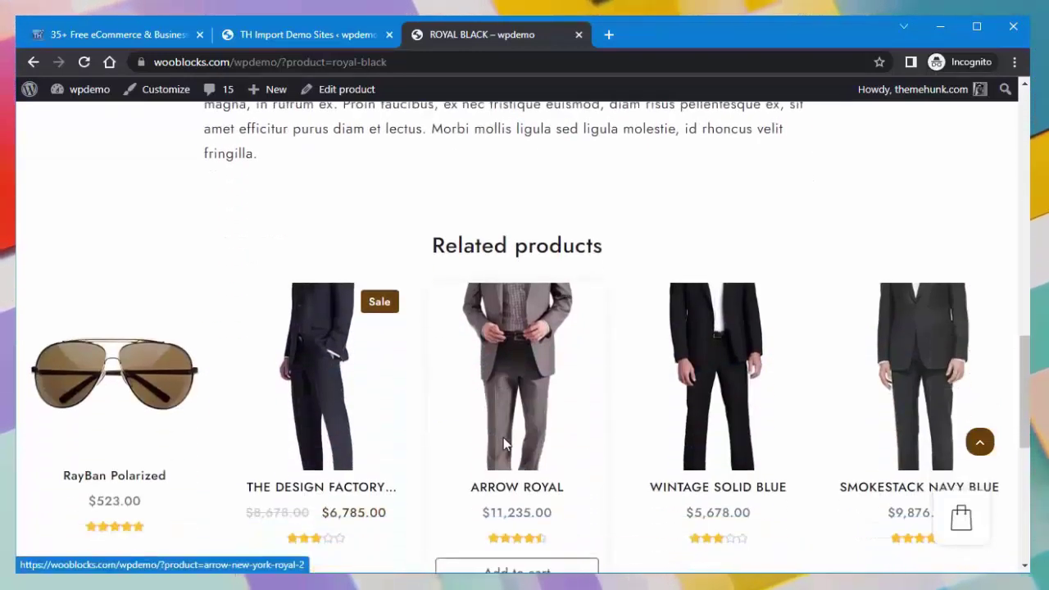
{"action": "scroll", "coordinate": [504, 443], "scroll_direction": "down", "scroll_amount": 1}
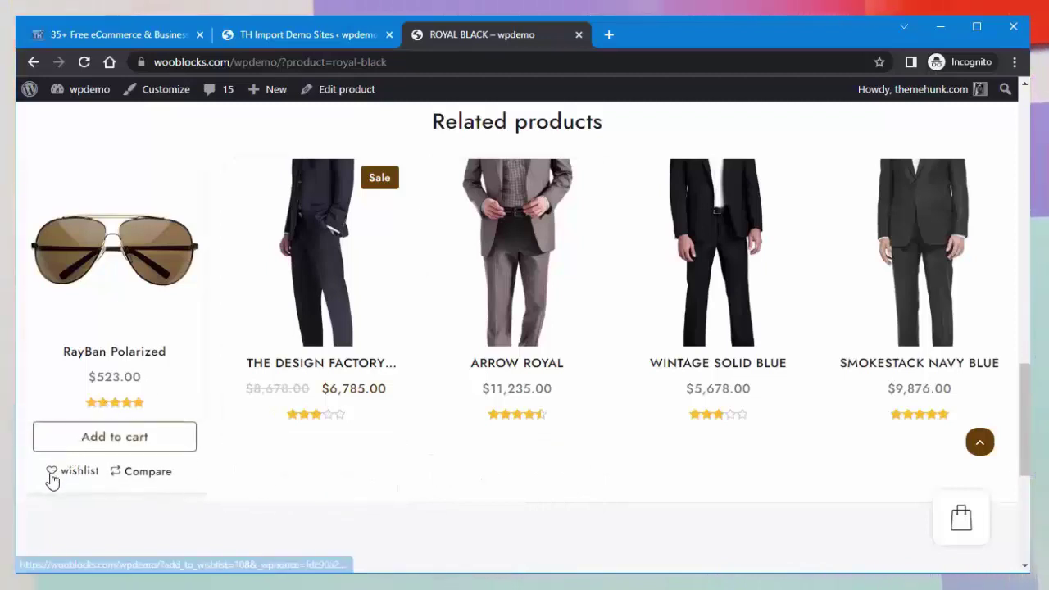
{"action": "left_click", "coordinate": [52, 472]}
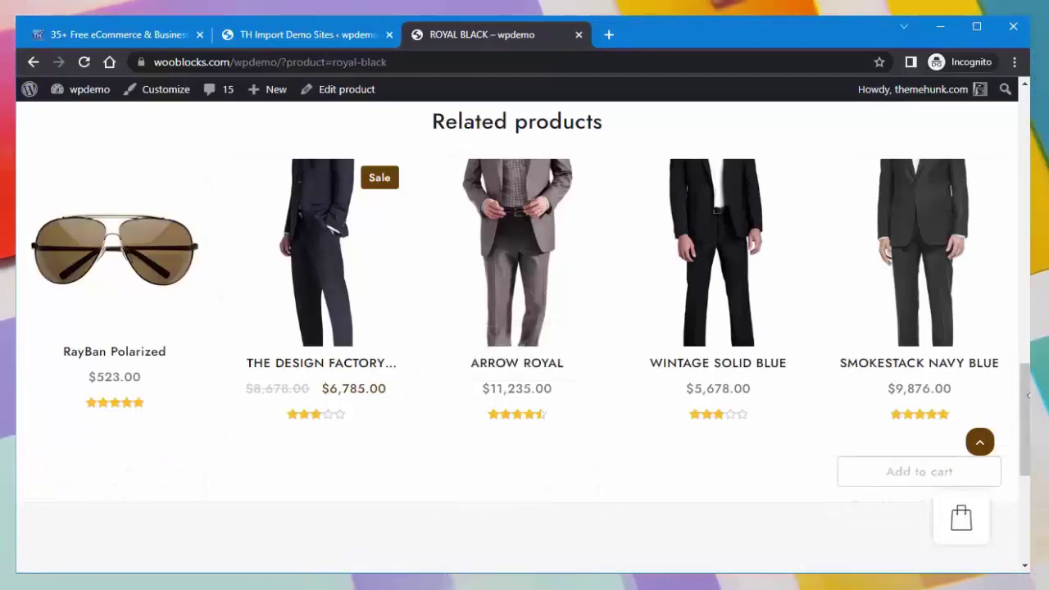
Check the wishlist page for the saved RayBan Polarized and return to the Royal Black product page
{"action": "left_click_drag", "start_coordinate": [1024, 396], "coordinate": [1024, 122]}
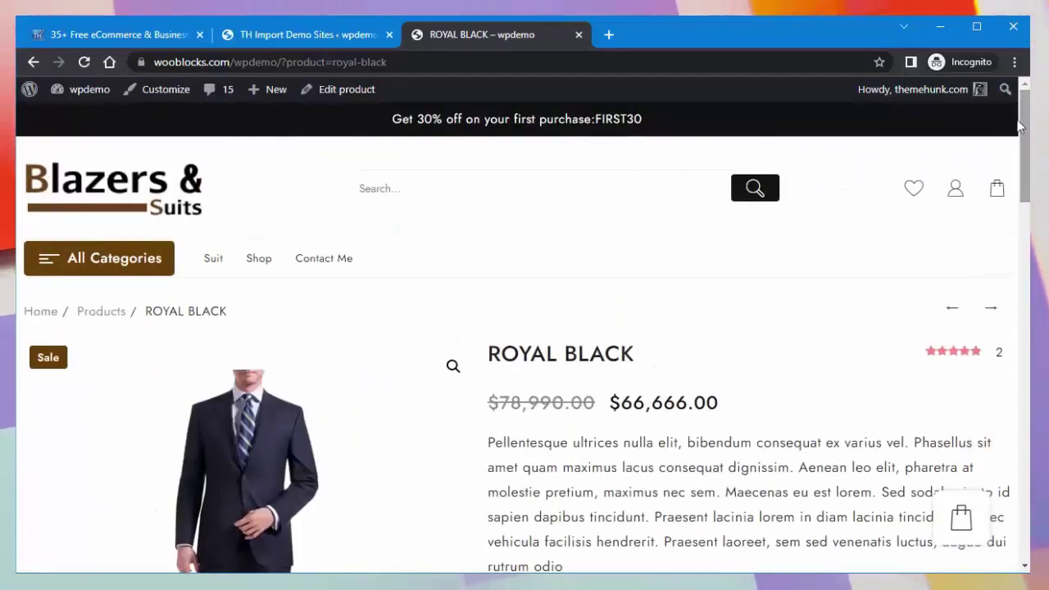
{"action": "left_click", "coordinate": [913, 191]}
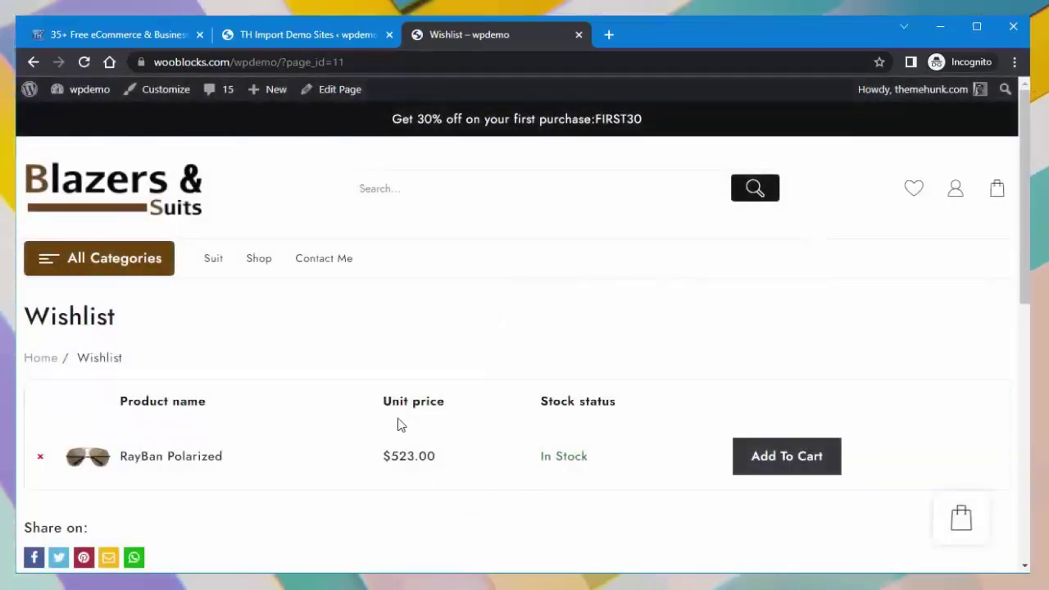
{"action": "left_click", "coordinate": [34, 63]}
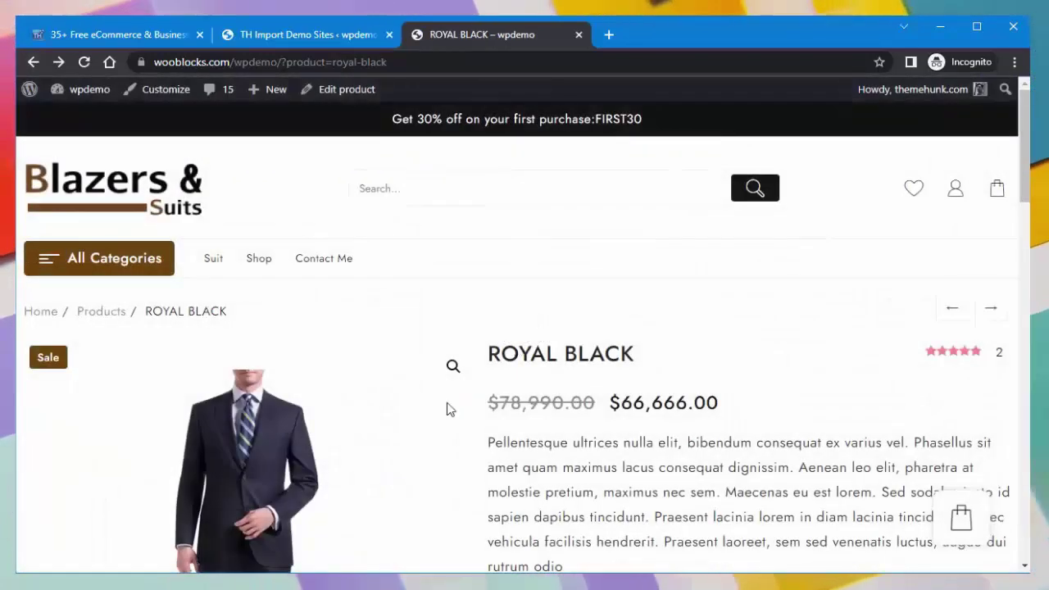
Add The Design Factory suit and Wintage Solid Blue from the related products to the product comparison
{"action": "scroll", "coordinate": [406, 459], "scroll_direction": "down", "scroll_amount": 1}
{"action": "scroll", "coordinate": [408, 459], "scroll_direction": "down", "scroll_amount": 10}
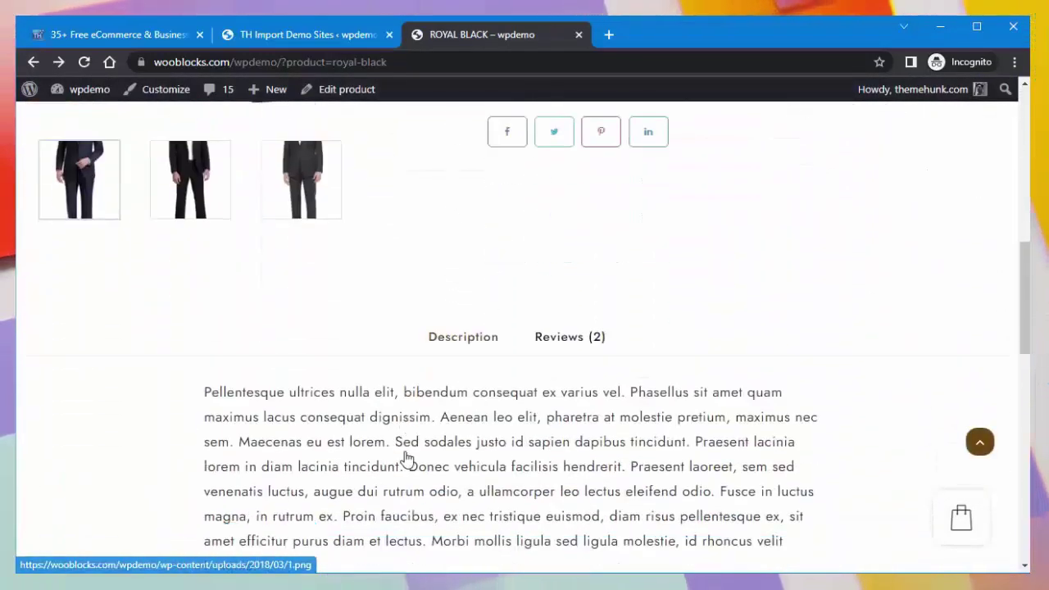
{"action": "scroll", "coordinate": [408, 459], "scroll_direction": "down", "scroll_amount": 4}
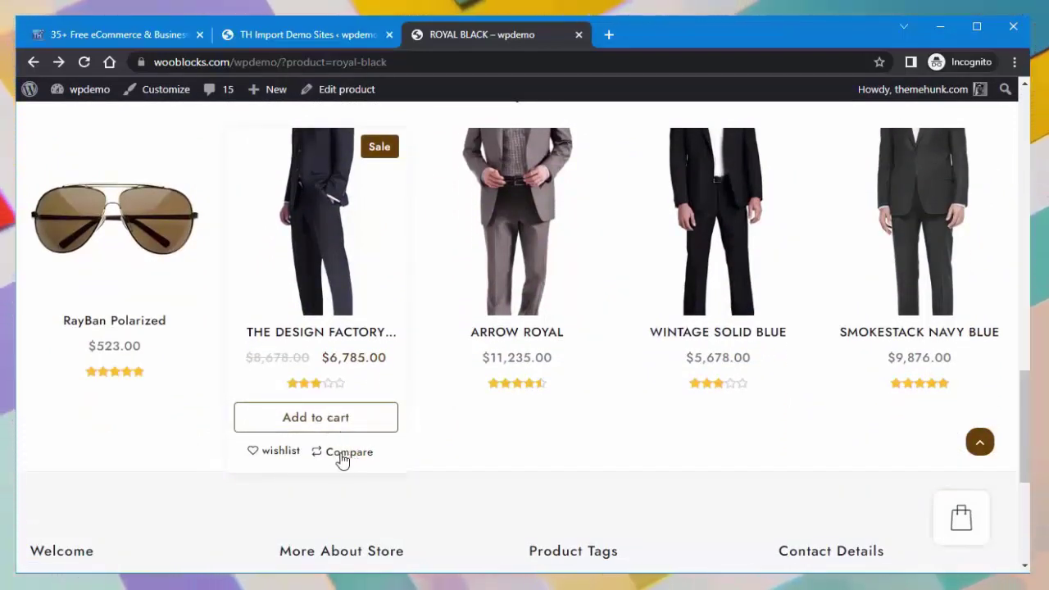
{"action": "left_click", "coordinate": [342, 456]}
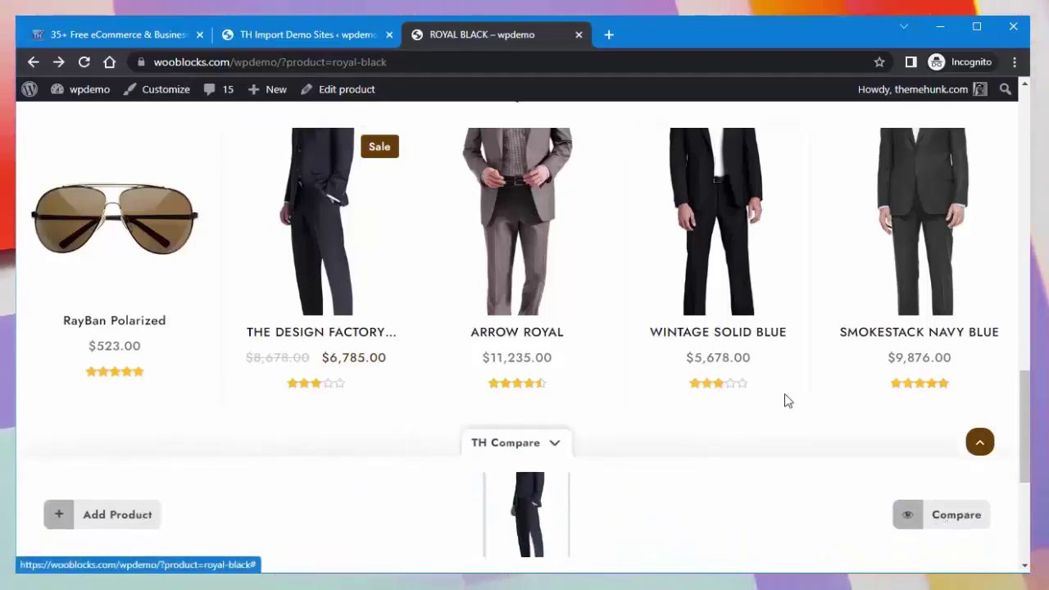
{"action": "mouse_move", "coordinate": [677, 323]}
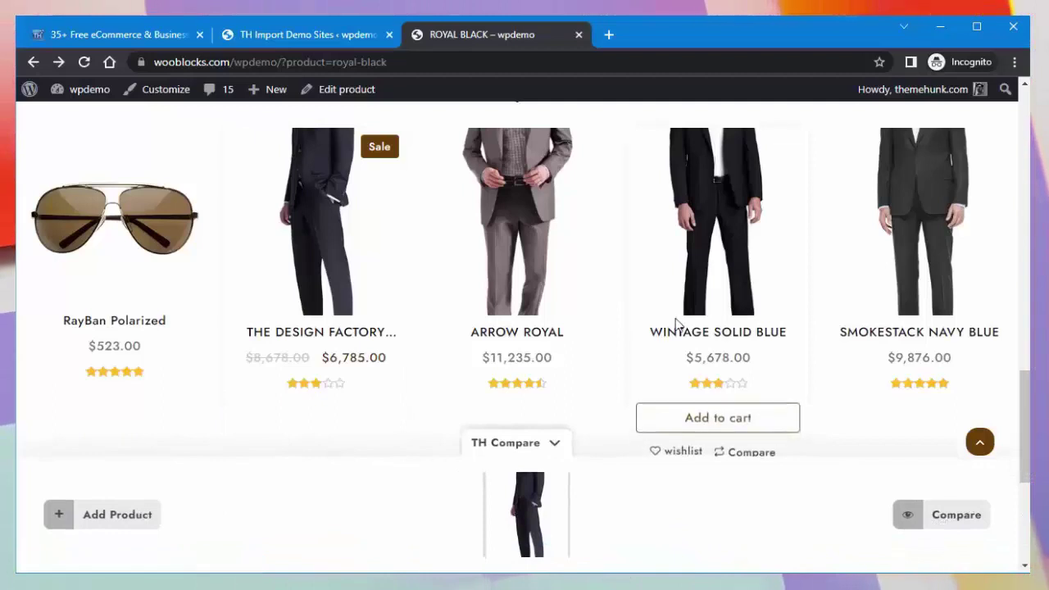
{"action": "left_click", "coordinate": [733, 456]}
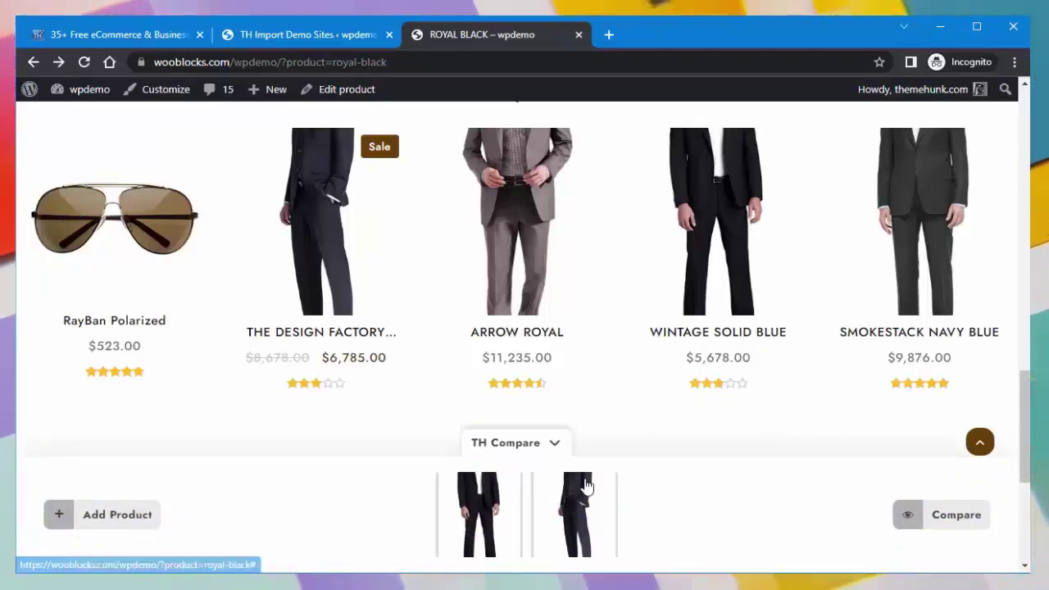
Open the comparison table, collapse the TH Compare bar and review both suits' ratings, prices and availability
{"action": "left_click", "coordinate": [915, 517]}
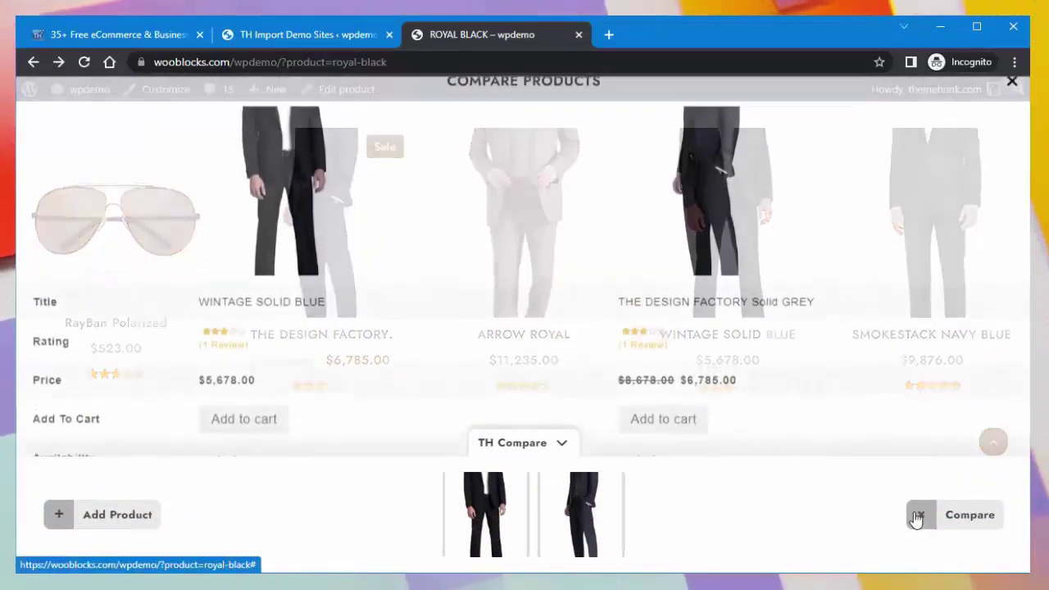
{"action": "left_click", "coordinate": [560, 454]}
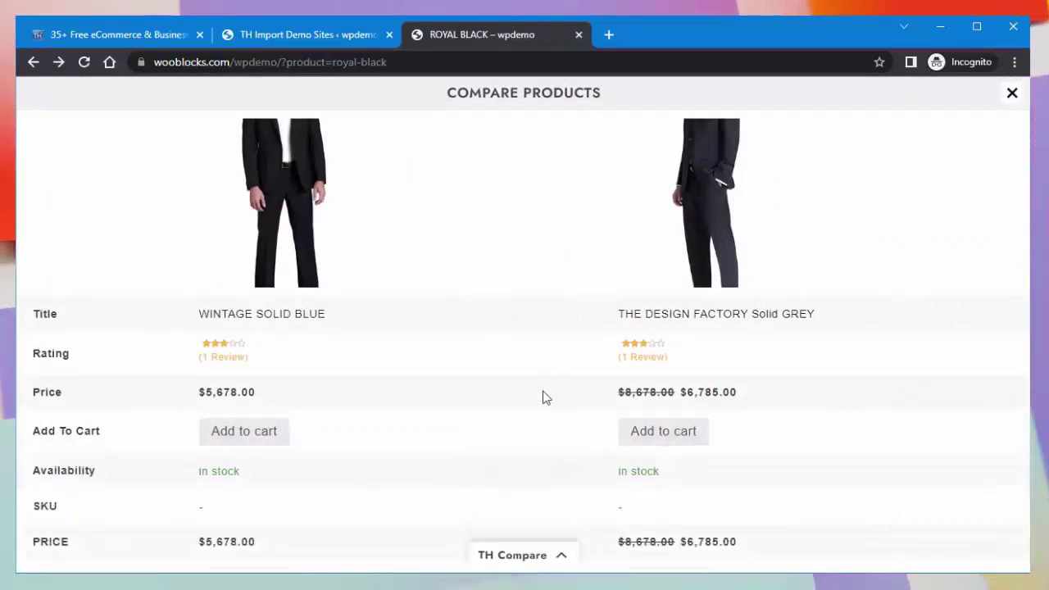
{"action": "scroll", "coordinate": [541, 410], "scroll_direction": "down", "scroll_amount": 1}
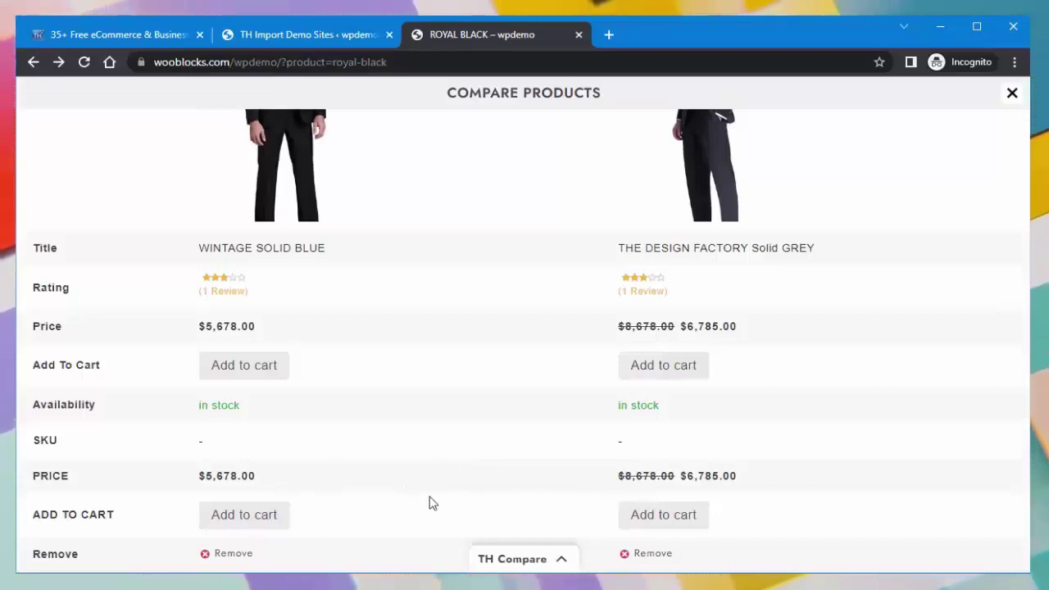
Add Wintage Solid Blue to the cart from the comparison table and review its line item, coupon field and totals on the cart page
{"action": "left_click", "coordinate": [257, 516]}
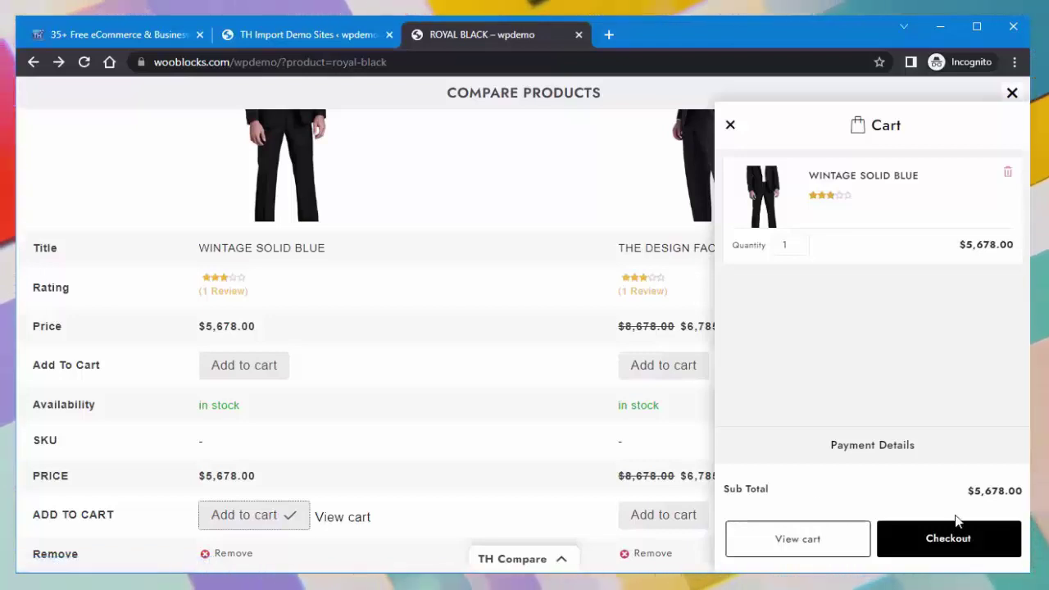
{"action": "left_click", "coordinate": [836, 541]}
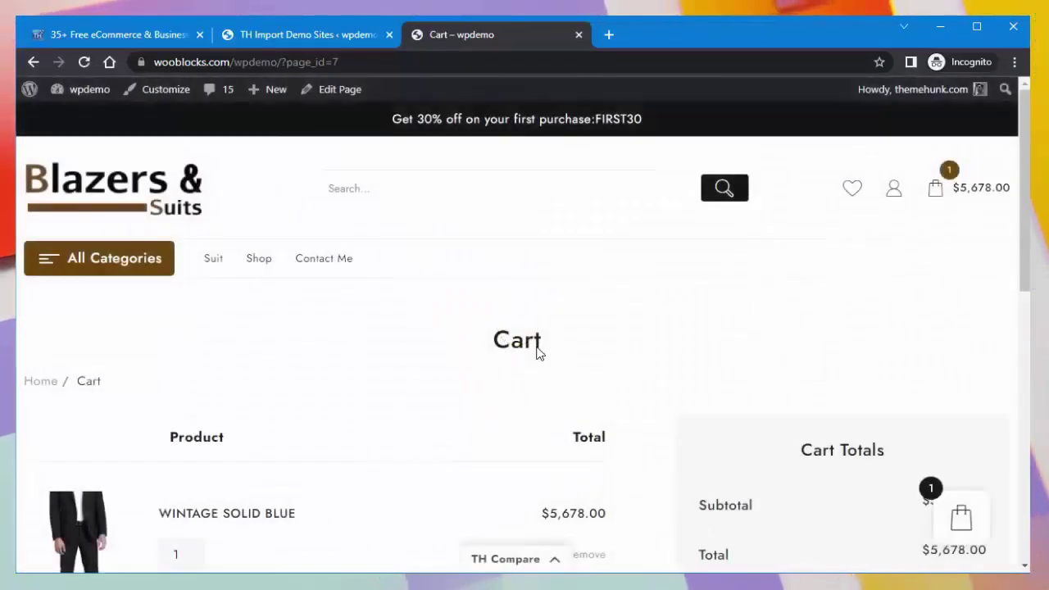
{"action": "scroll", "coordinate": [380, 356], "scroll_direction": "down", "scroll_amount": 2}
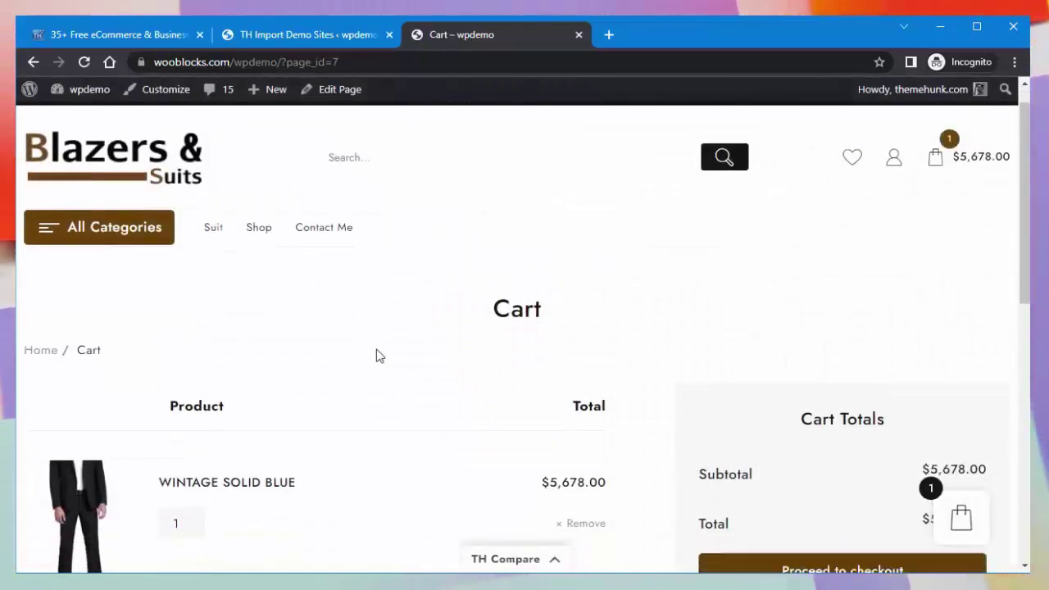
{"action": "scroll", "coordinate": [380, 356], "scroll_direction": "down", "scroll_amount": 2}
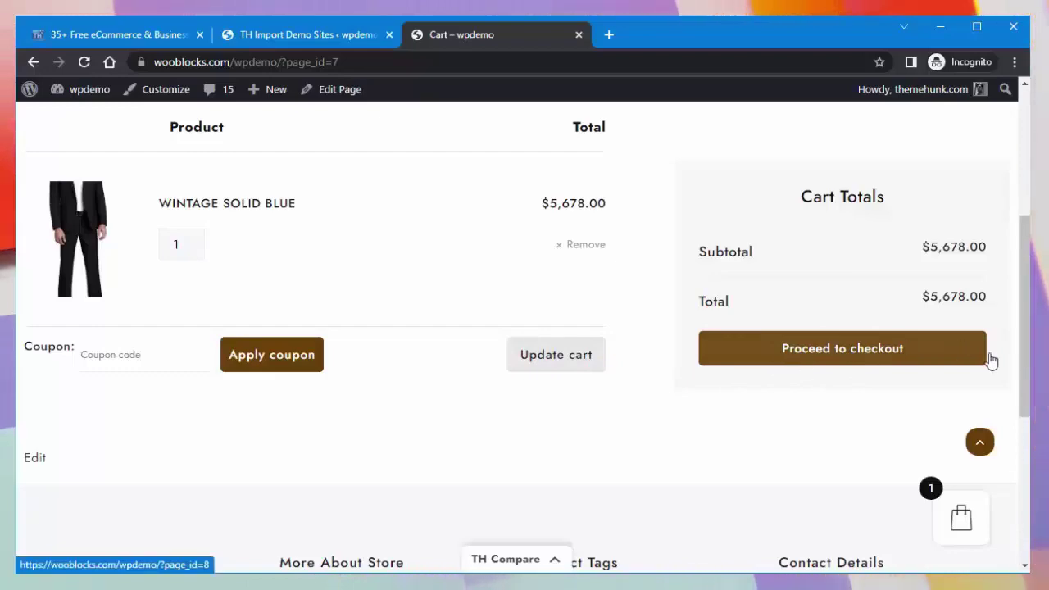
{"action": "scroll", "coordinate": [1024, 382], "scroll_direction": "down", "scroll_amount": 2}
{"action": "scroll", "coordinate": [1018, 369], "scroll_direction": "up", "scroll_amount": 2}
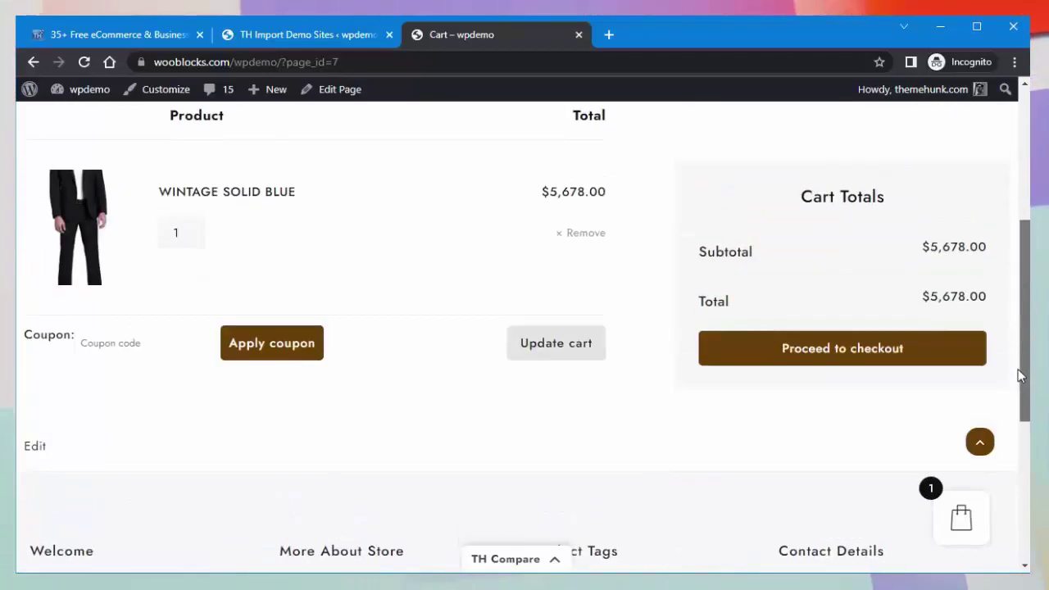
Proceed to checkout and examine the coupon prompt, billing details form, order summary and additional information section
{"action": "left_click", "coordinate": [867, 361]}
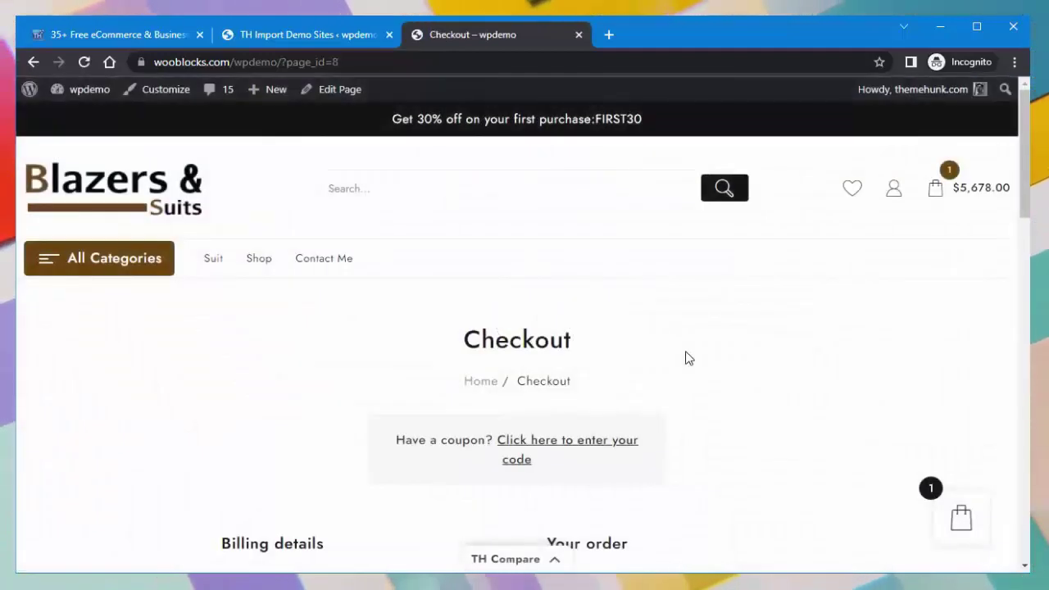
{"action": "scroll", "coordinate": [687, 351], "scroll_direction": "down", "scroll_amount": 5}
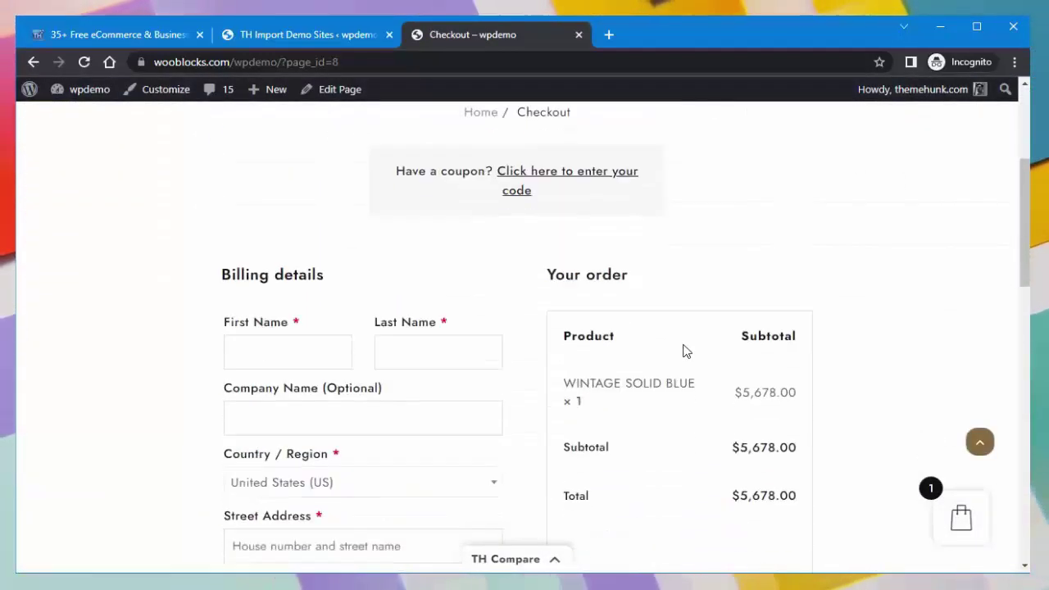
{"action": "scroll", "coordinate": [687, 351], "scroll_direction": "down", "scroll_amount": 5}
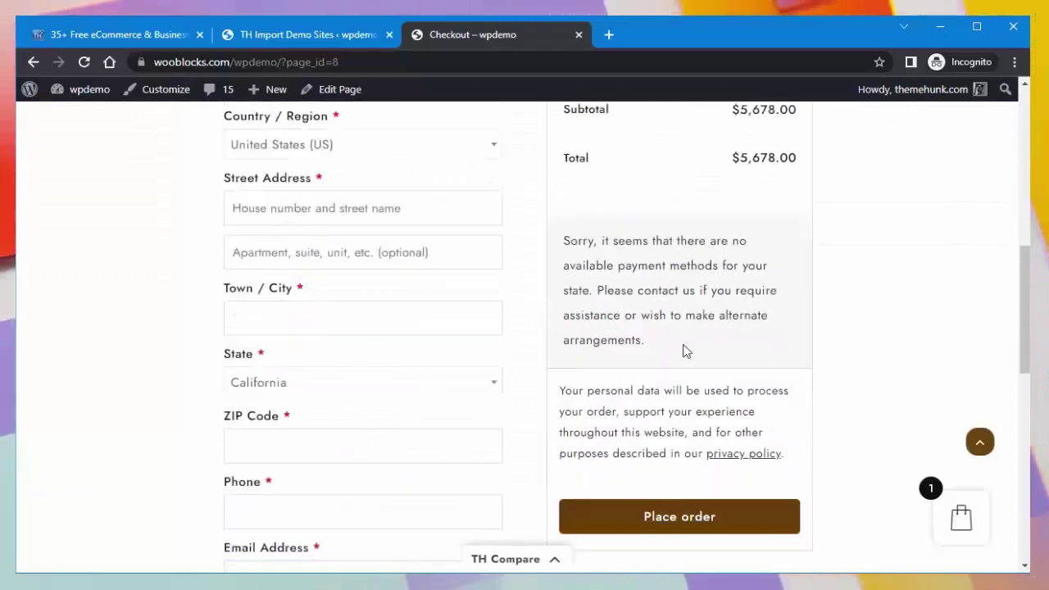
{"action": "scroll", "coordinate": [687, 351], "scroll_direction": "down", "scroll_amount": 5}
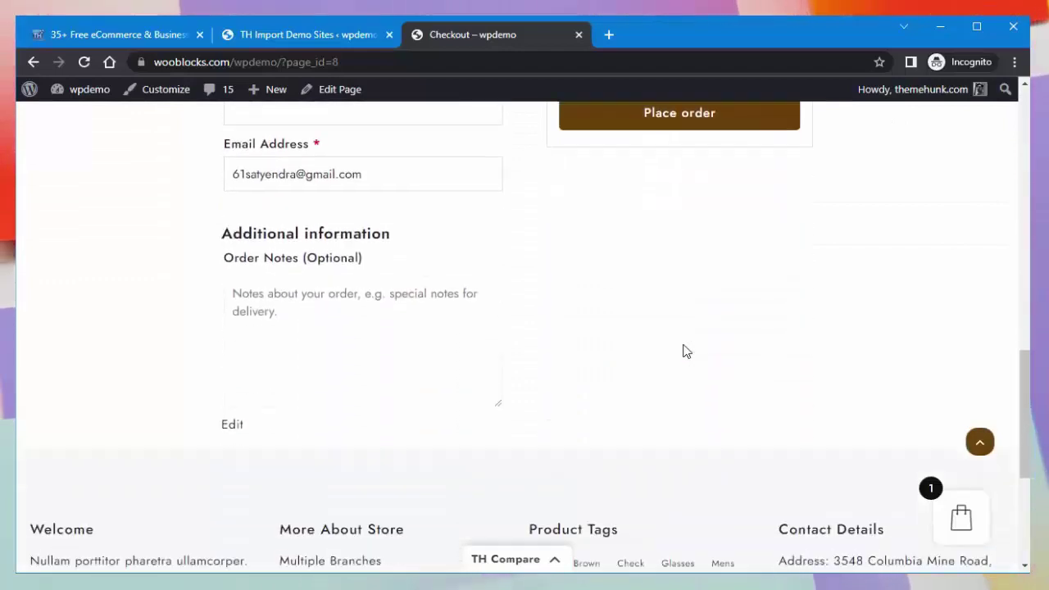
{"action": "scroll", "coordinate": [687, 351], "scroll_direction": "up", "scroll_amount": 5}
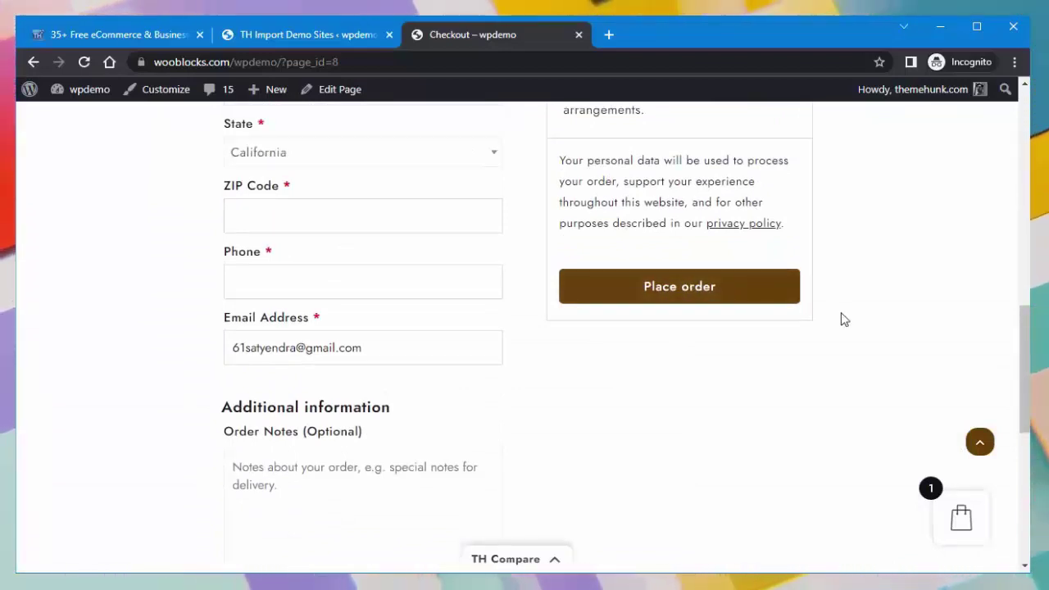
{"action": "scroll", "coordinate": [844, 319], "scroll_direction": "up", "scroll_amount": 10}
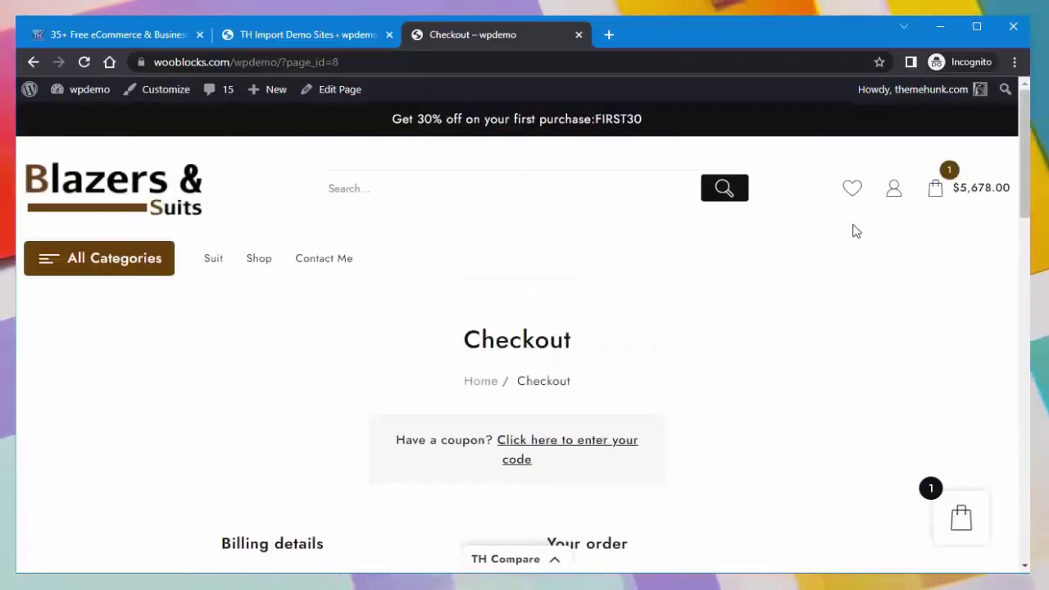
Remove Wintage Solid Blue from the cart and go back to the shop page
{"action": "left_click", "coordinate": [937, 190]}
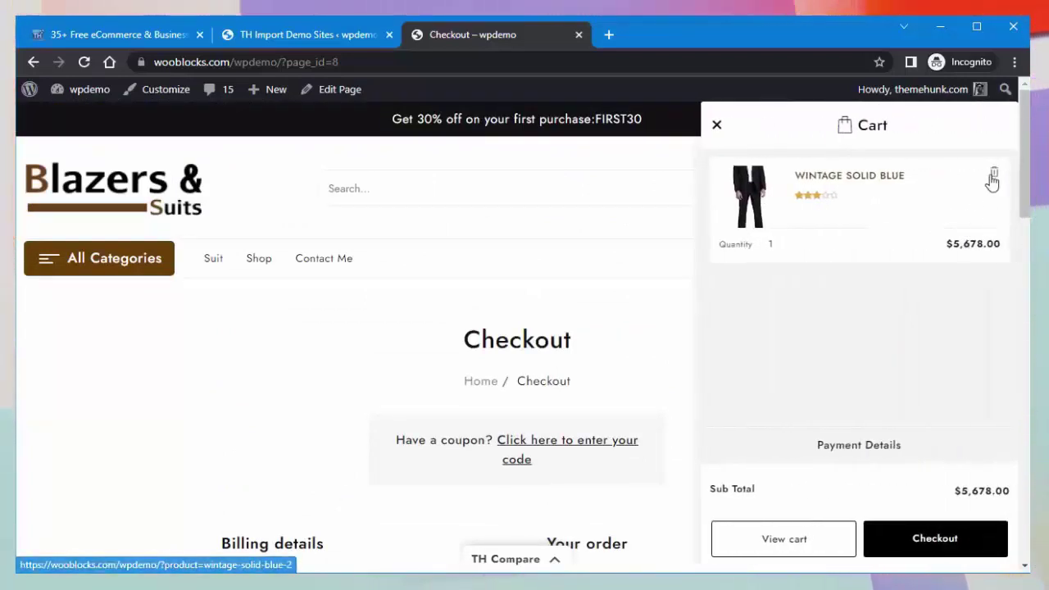
{"action": "left_click", "coordinate": [996, 177]}
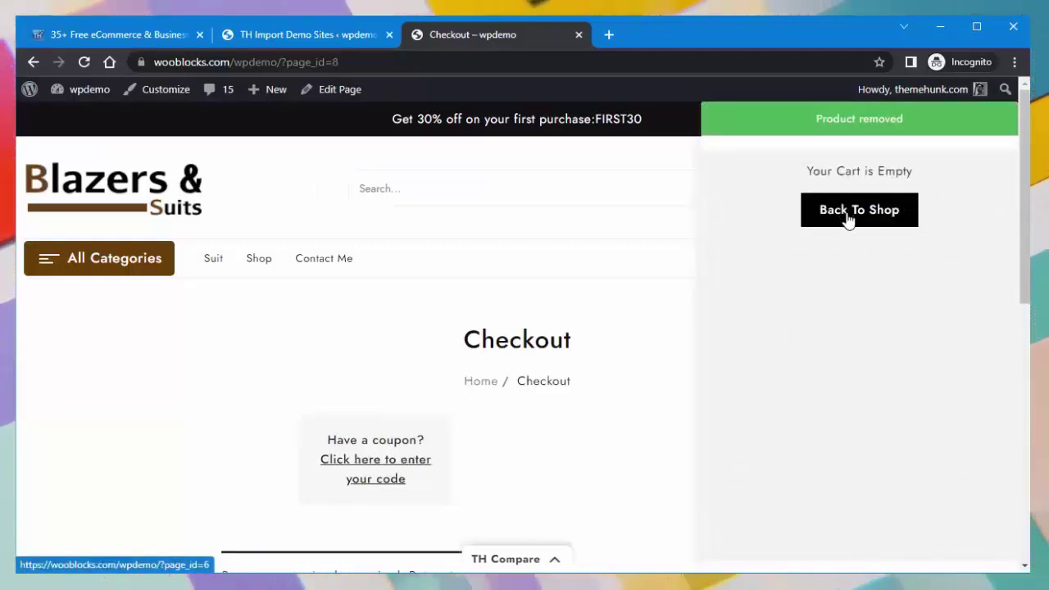
{"action": "left_click", "coordinate": [847, 218]}
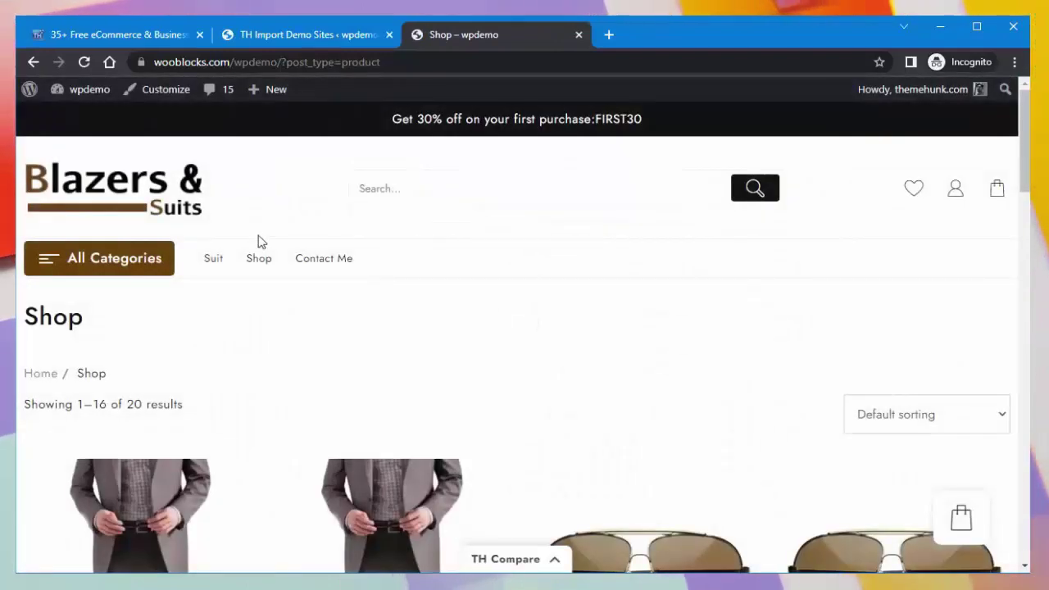
Look through the shop page's product grid, pagination and footer, and return to its header
{"action": "scroll", "coordinate": [275, 359], "scroll_direction": "down", "scroll_amount": 4}
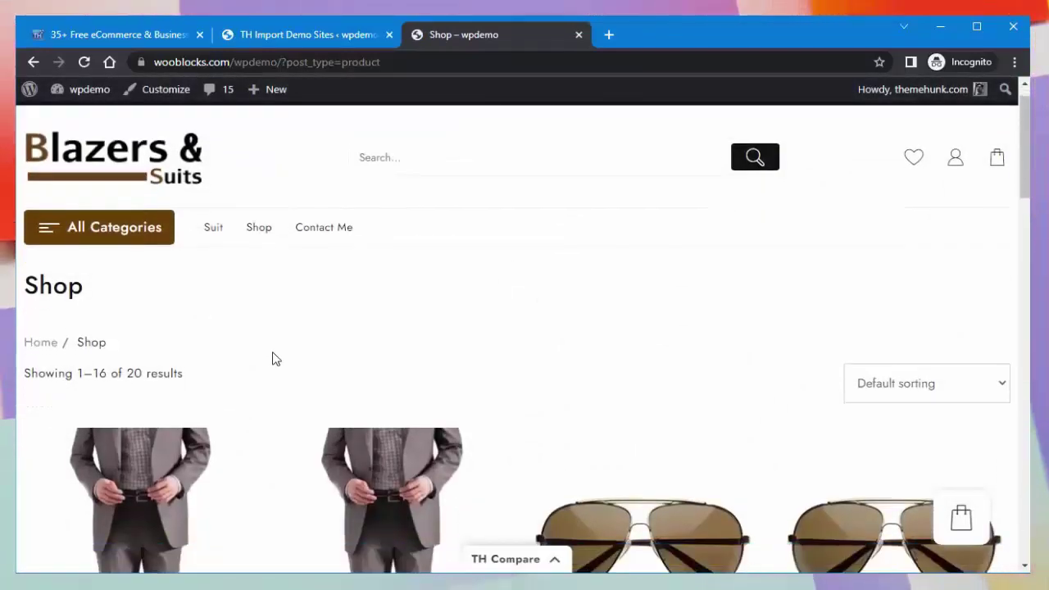
{"action": "scroll", "coordinate": [275, 359], "scroll_direction": "down", "scroll_amount": 5}
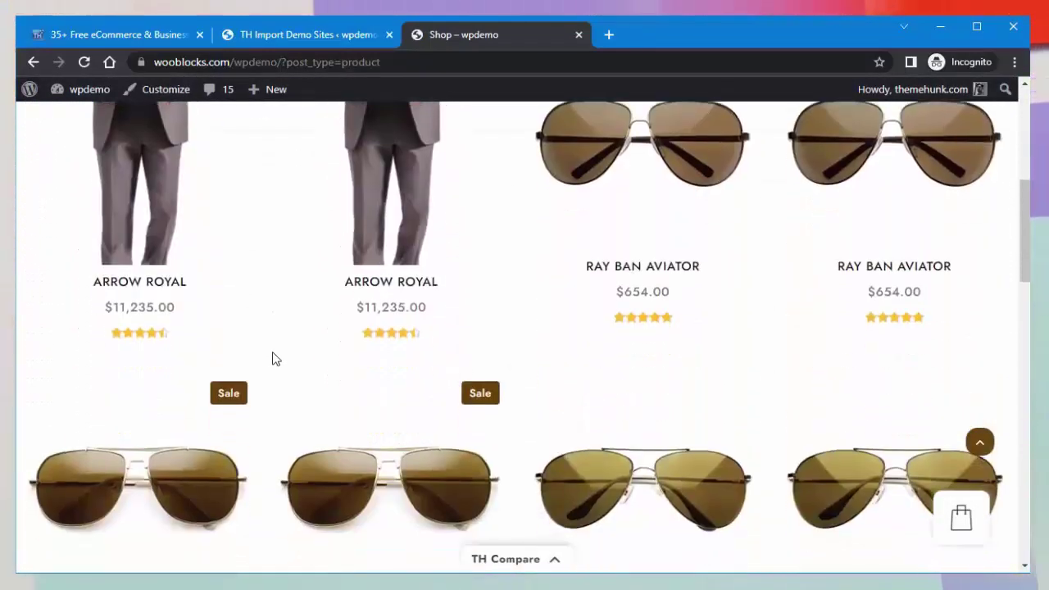
{"action": "scroll", "coordinate": [276, 359], "scroll_direction": "down", "scroll_amount": 10}
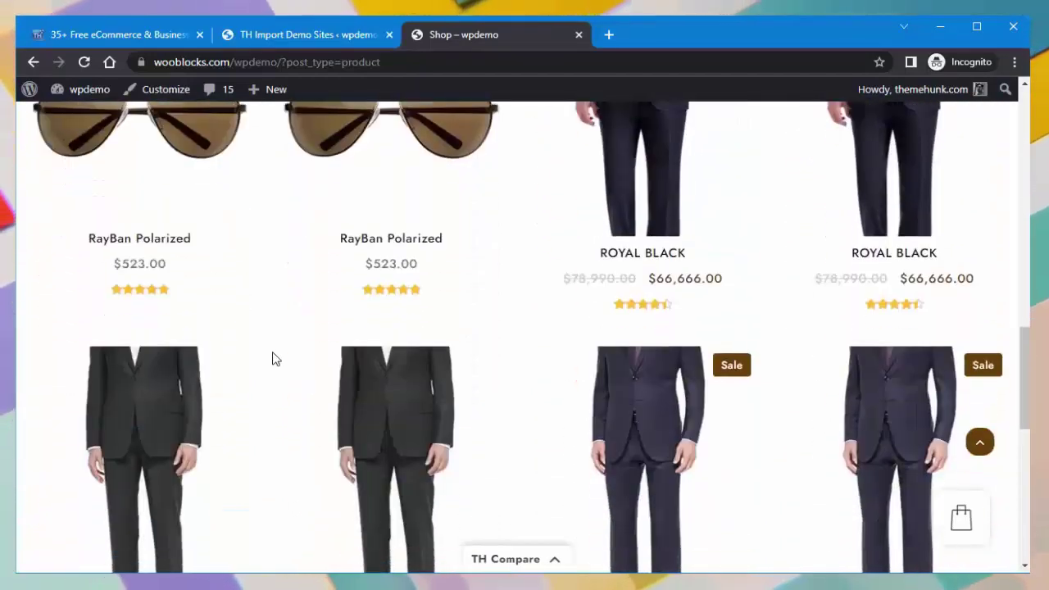
{"action": "scroll", "coordinate": [274, 359], "scroll_direction": "up", "scroll_amount": 6}
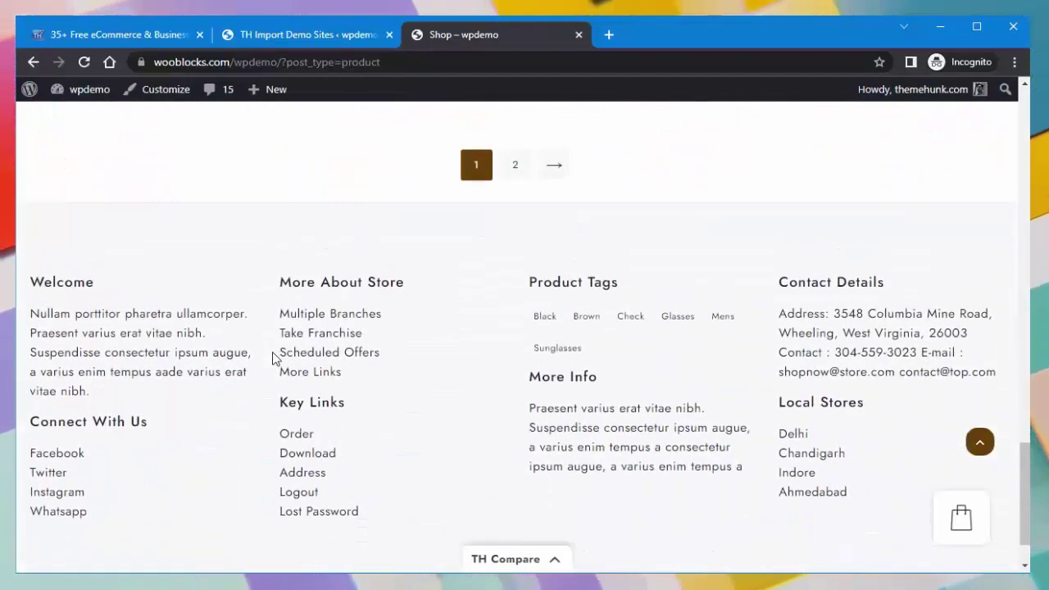
{"action": "scroll", "coordinate": [275, 359], "scroll_direction": "up", "scroll_amount": 12}
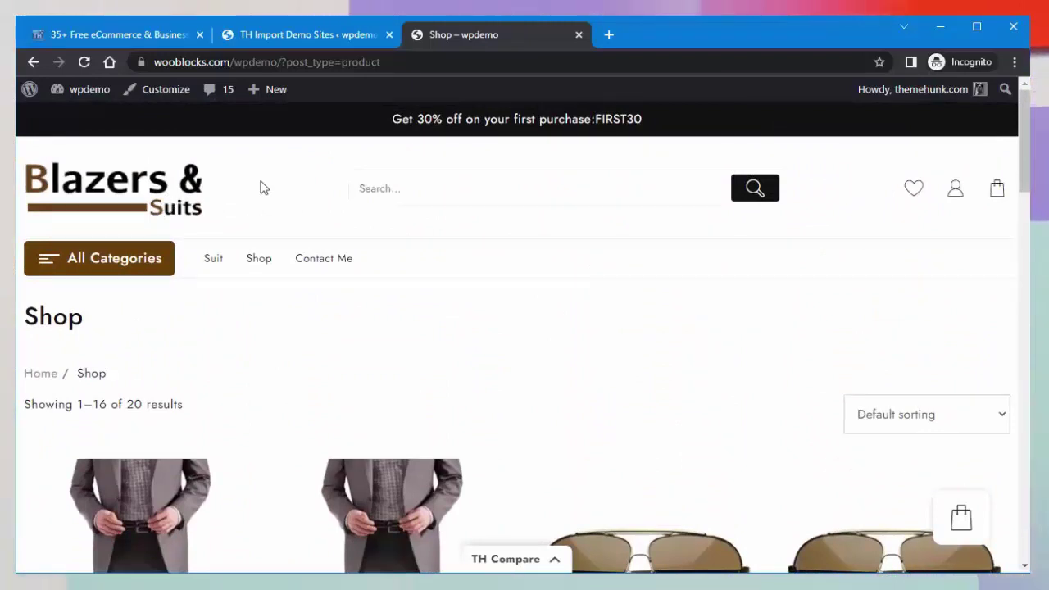
{"action": "scroll", "coordinate": [263, 188], "scroll_direction": "down", "scroll_amount": 1}
{"action": "scroll", "coordinate": [263, 188], "scroll_direction": "down", "scroll_amount": 1}
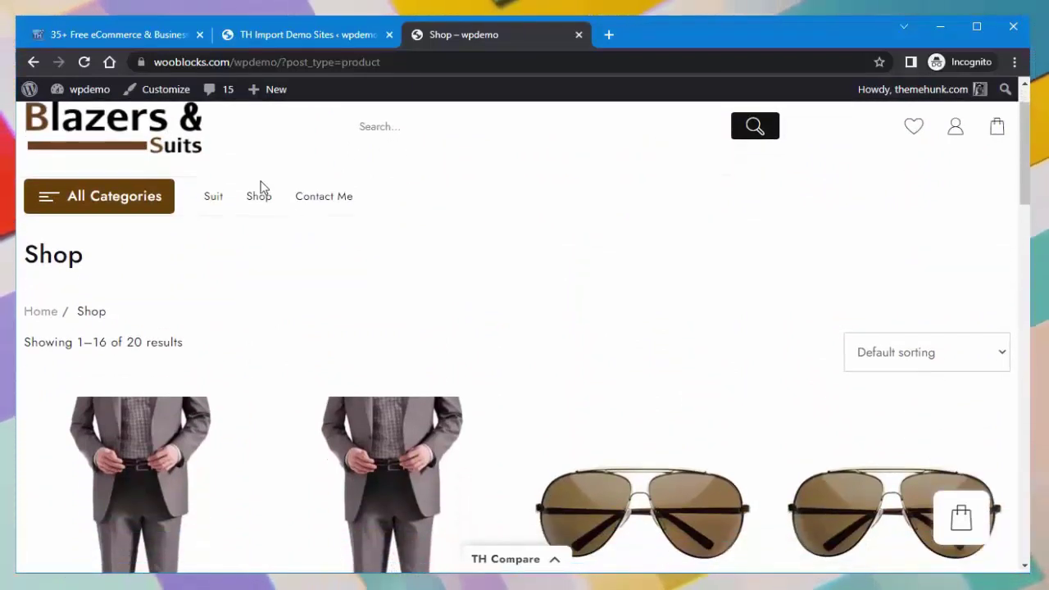
Return to the store's home page and look over the hero banner, service highlights and promotional offers
{"action": "left_click", "coordinate": [142, 146]}
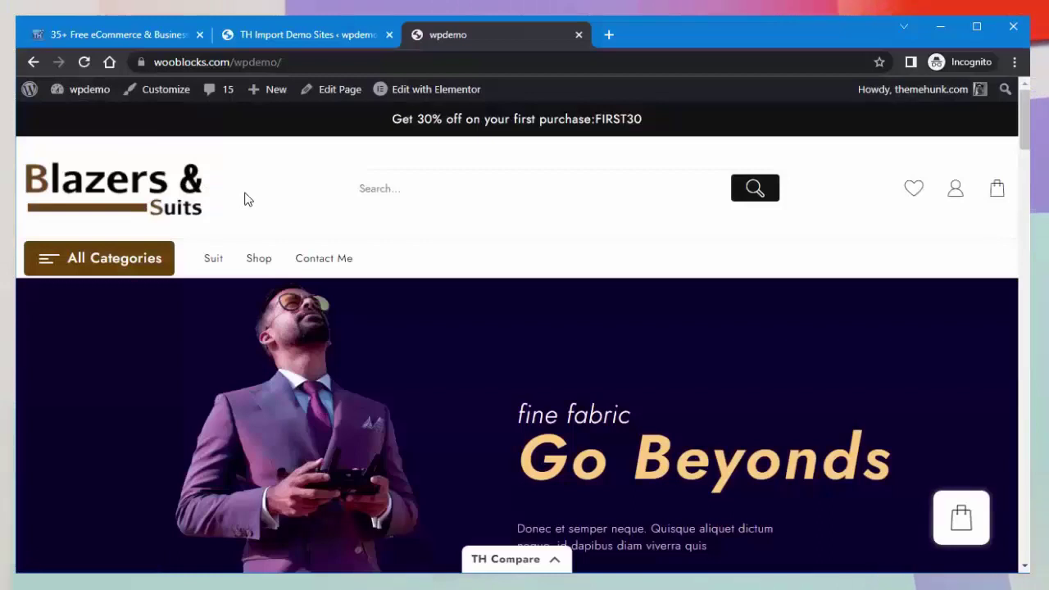
{"action": "scroll", "coordinate": [249, 199], "scroll_direction": "down", "scroll_amount": 2}
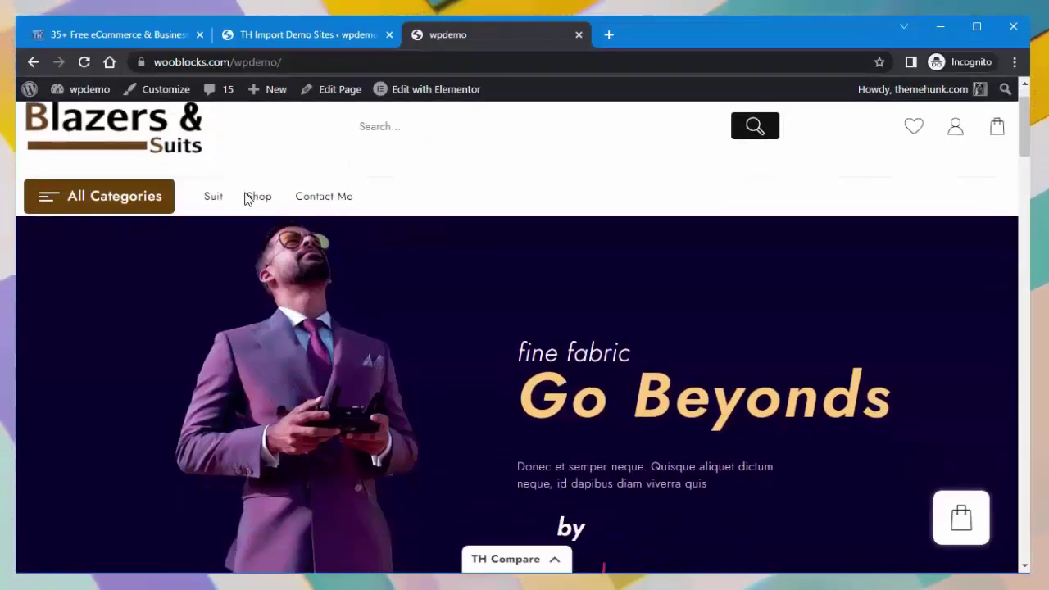
{"action": "scroll", "coordinate": [245, 198], "scroll_direction": "down", "scroll_amount": 5}
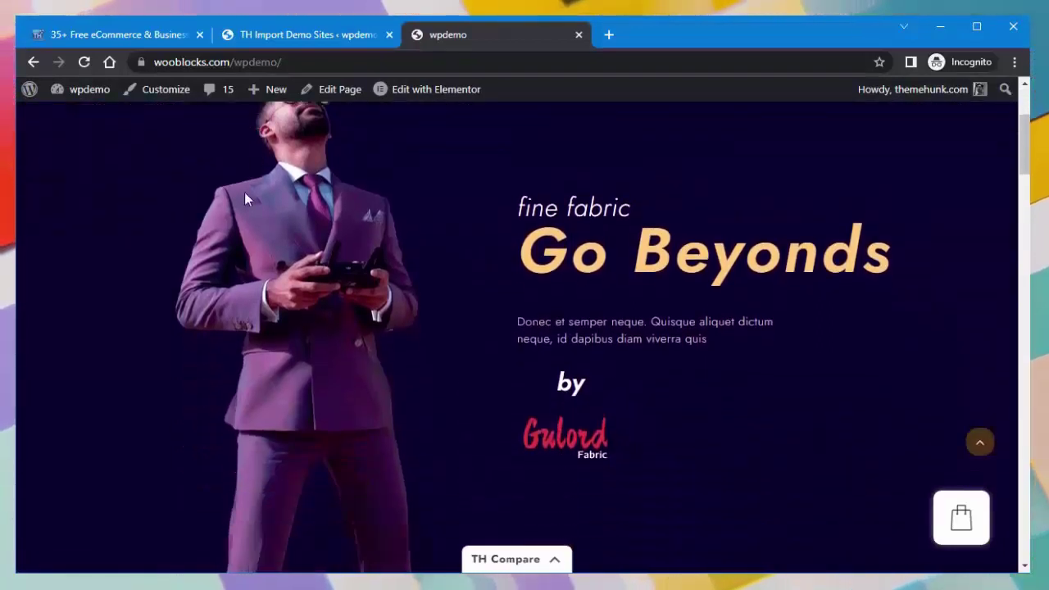
{"action": "scroll", "coordinate": [245, 193], "scroll_direction": "down", "scroll_amount": 10}
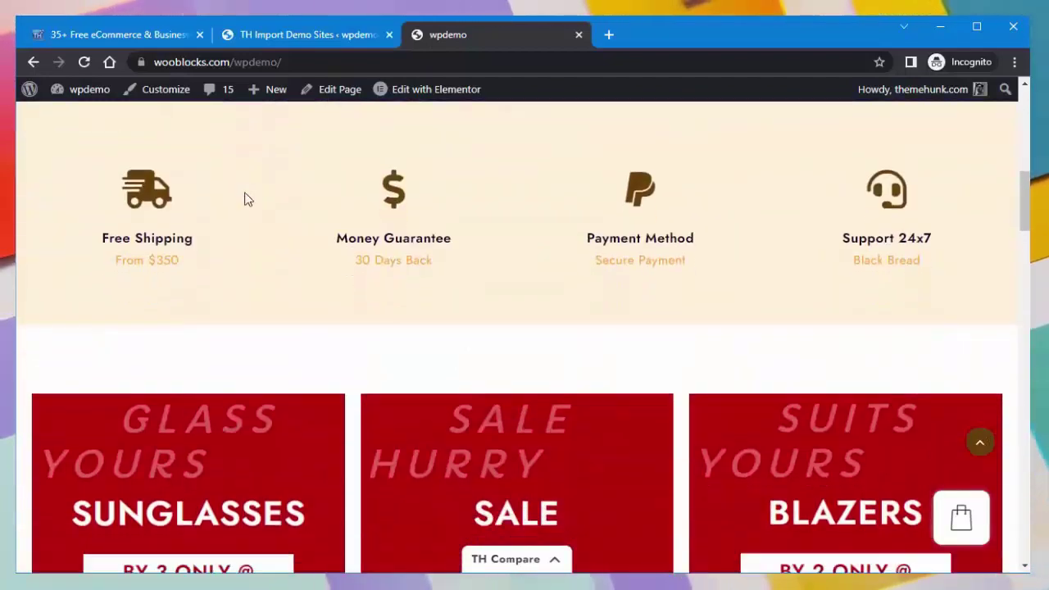
Remove both suit products from the TH Compare list on the store's home page
{"action": "scroll", "coordinate": [244, 199], "scroll_direction": "down", "scroll_amount": 10}
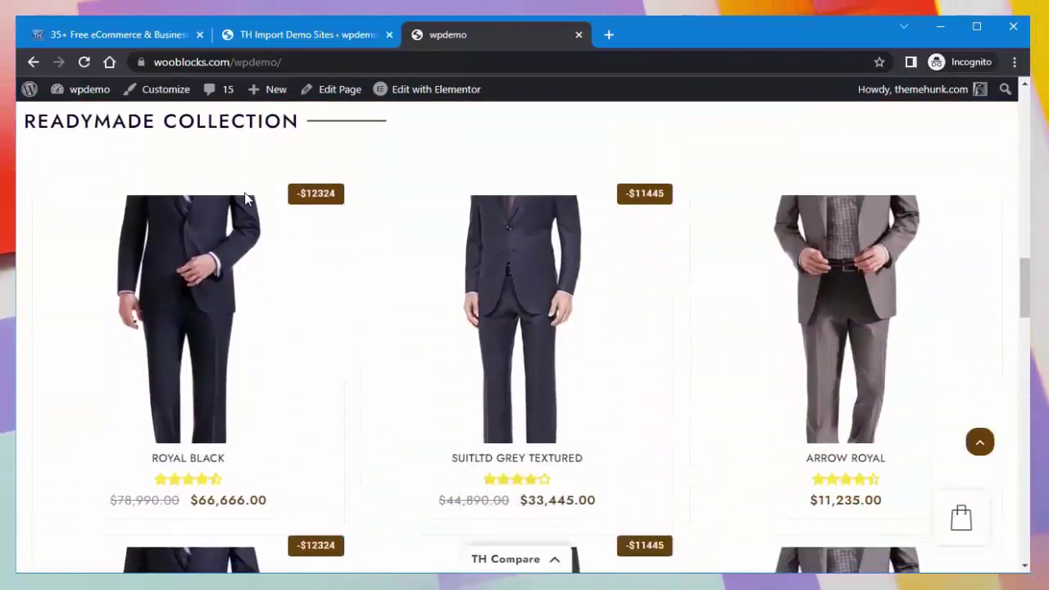
{"action": "scroll", "coordinate": [244, 193], "scroll_direction": "down", "scroll_amount": 15}
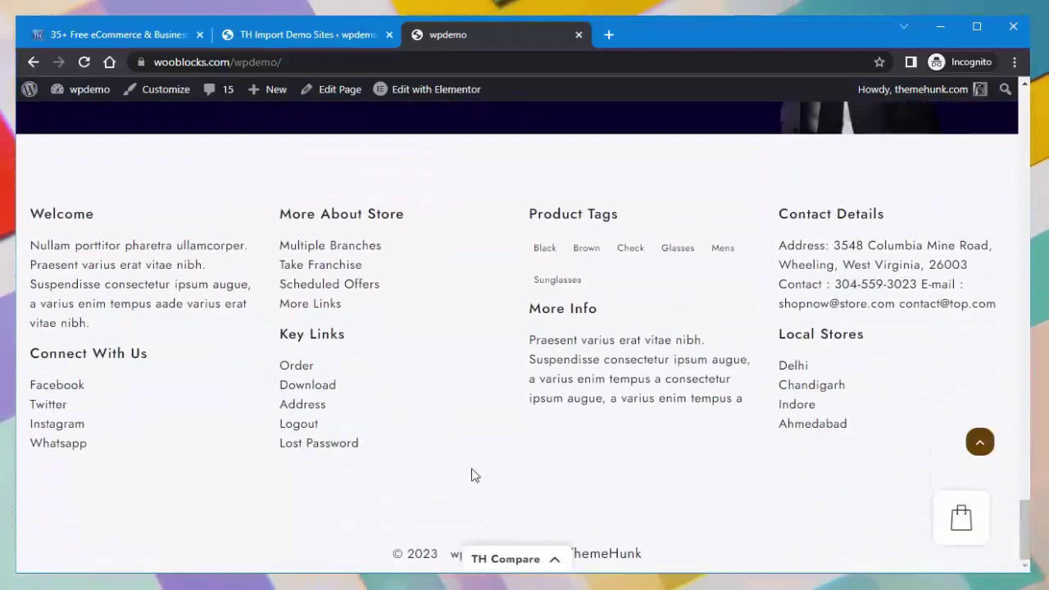
{"action": "left_click", "coordinate": [557, 568]}
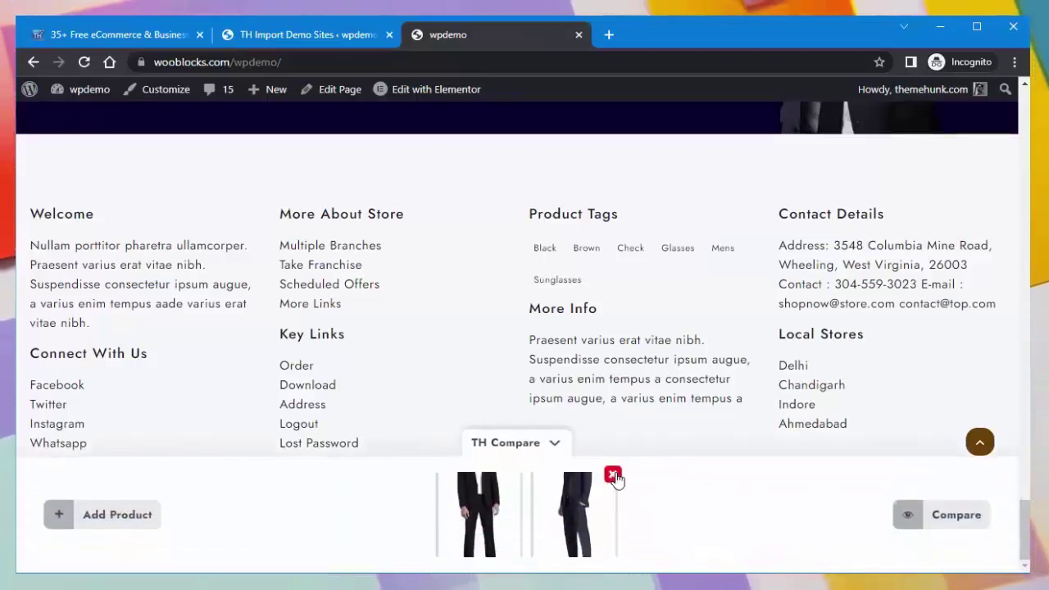
{"action": "left_click", "coordinate": [613, 476]}
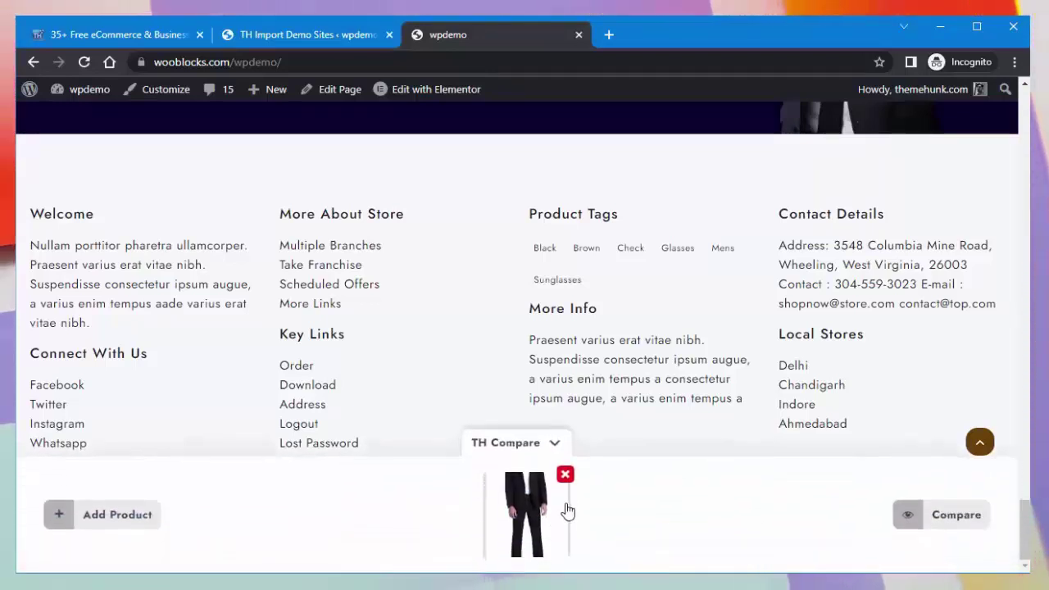
{"action": "left_click", "coordinate": [565, 481]}
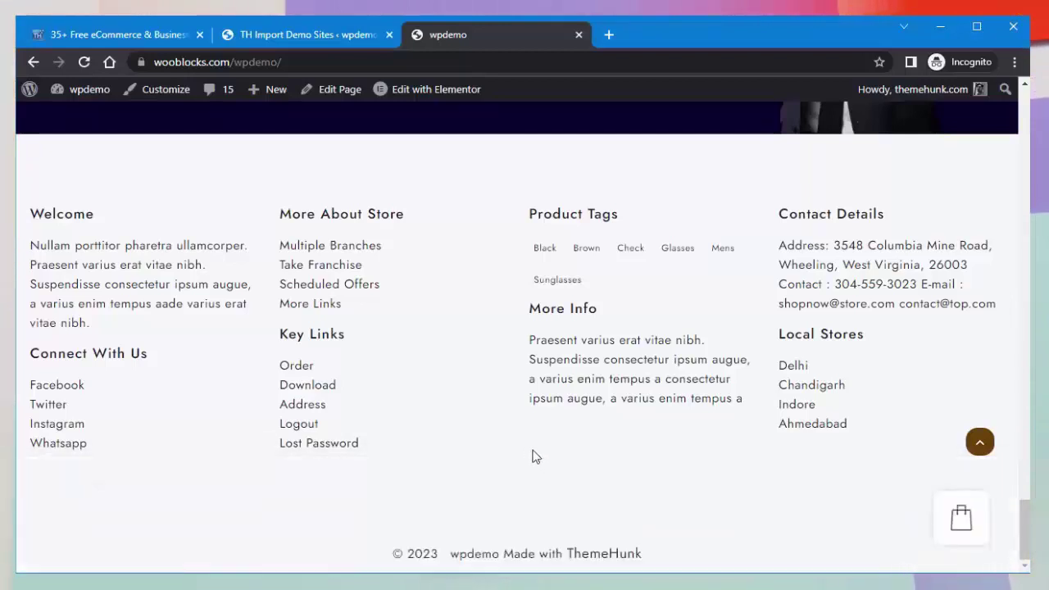
Open the ThemeHunk website from the store's footer credit and look through its ready-to-import website templates
{"action": "left_click", "coordinate": [598, 556]}
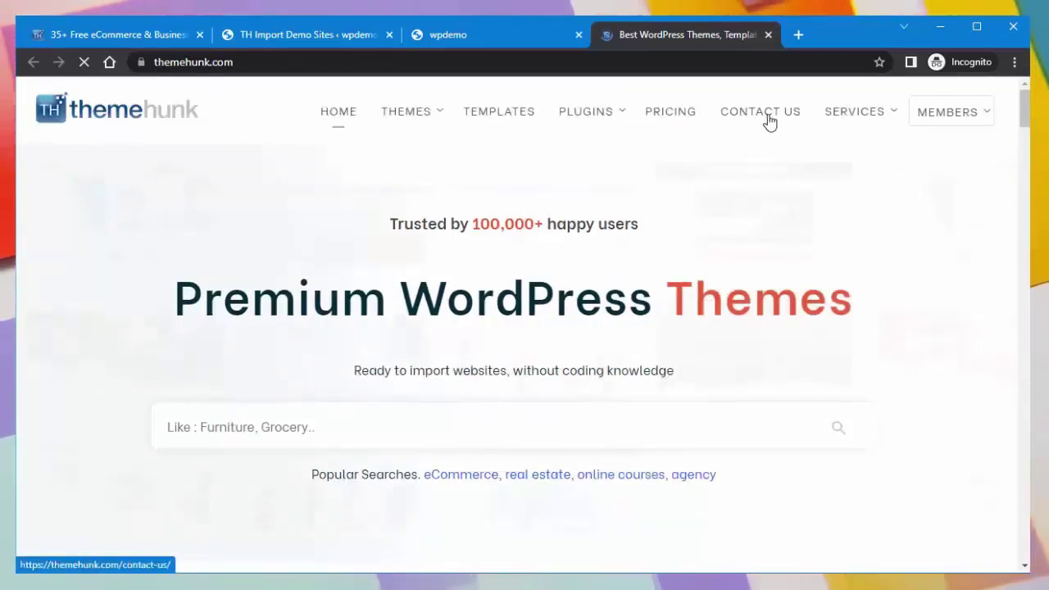
{"action": "mouse_move", "coordinate": [898, 119]}
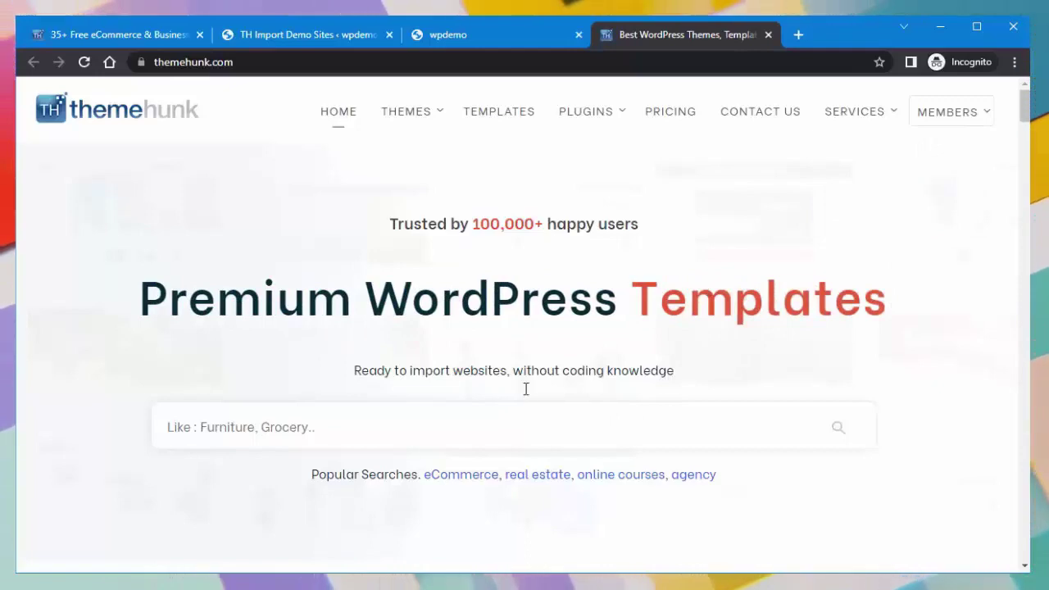
{"action": "scroll", "coordinate": [645, 267], "scroll_direction": "down", "scroll_amount": 3}
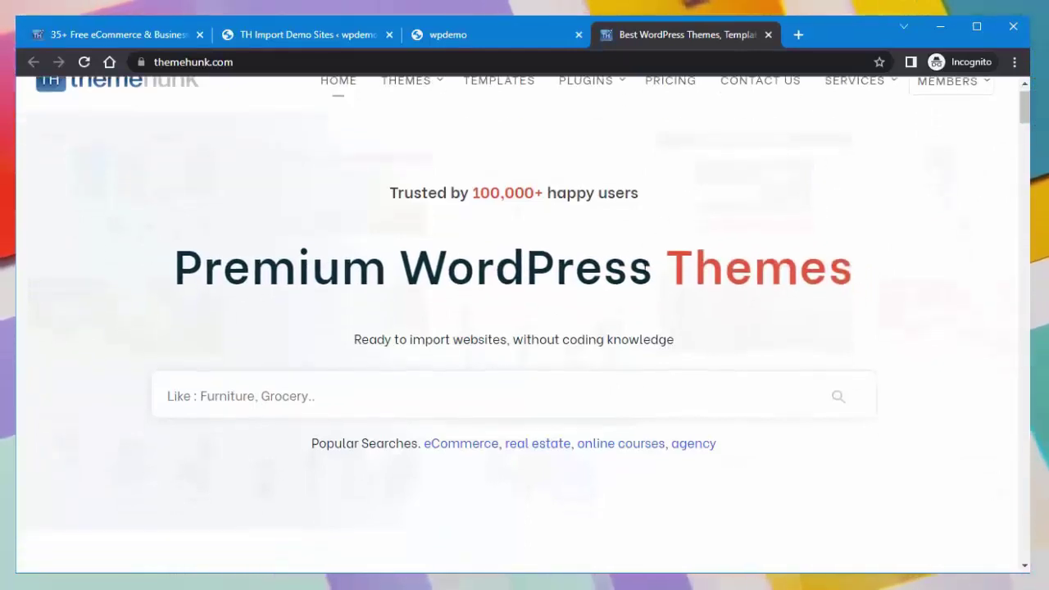
{"action": "scroll", "coordinate": [645, 268], "scroll_direction": "down", "scroll_amount": 5}
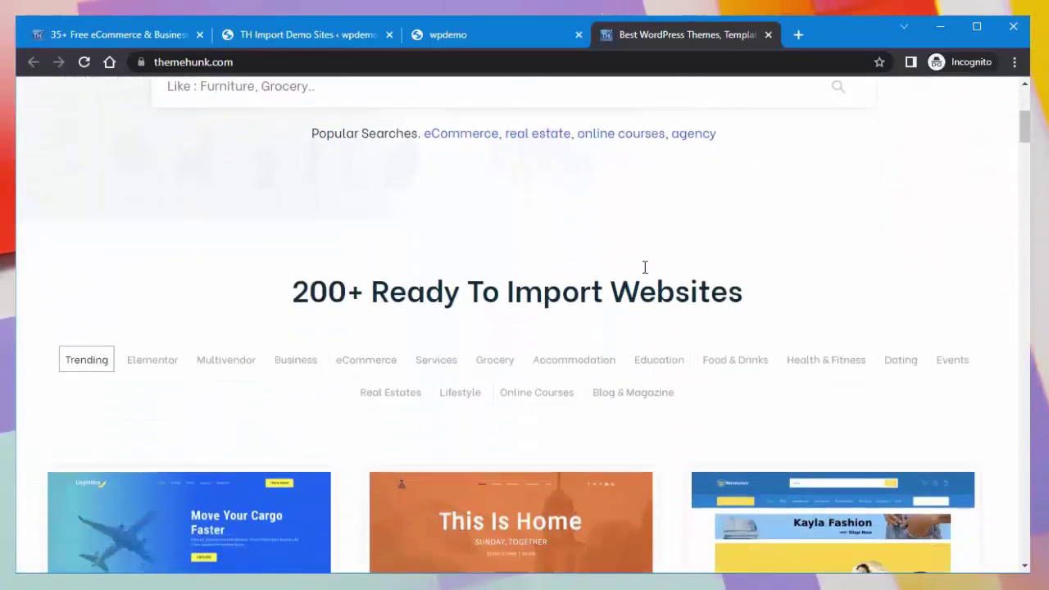
{"action": "scroll", "coordinate": [645, 267], "scroll_direction": "down", "scroll_amount": 2}
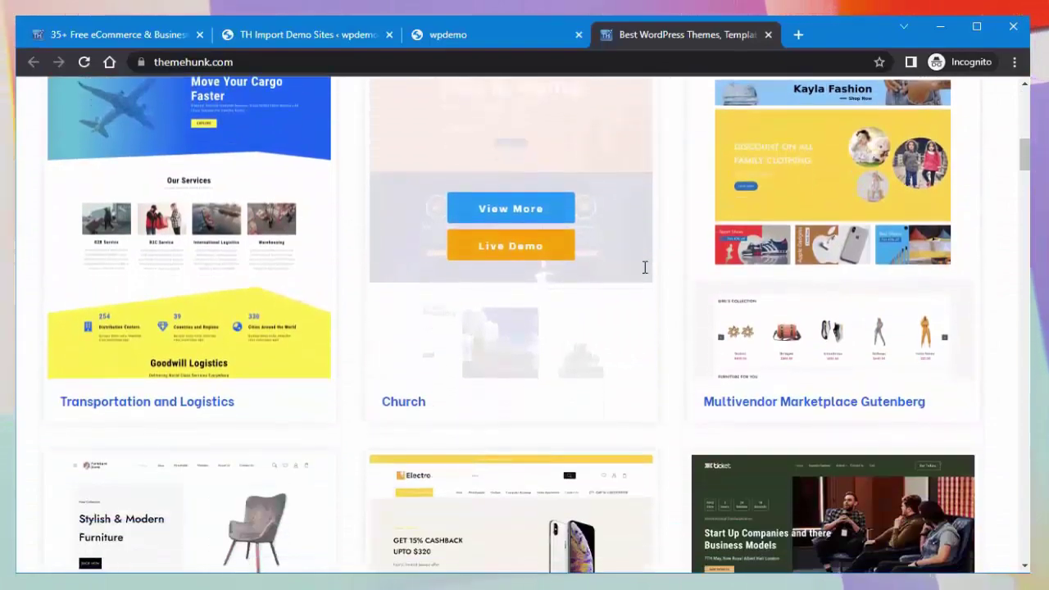
{"action": "scroll", "coordinate": [668, 281], "scroll_direction": "down", "scroll_amount": 4}
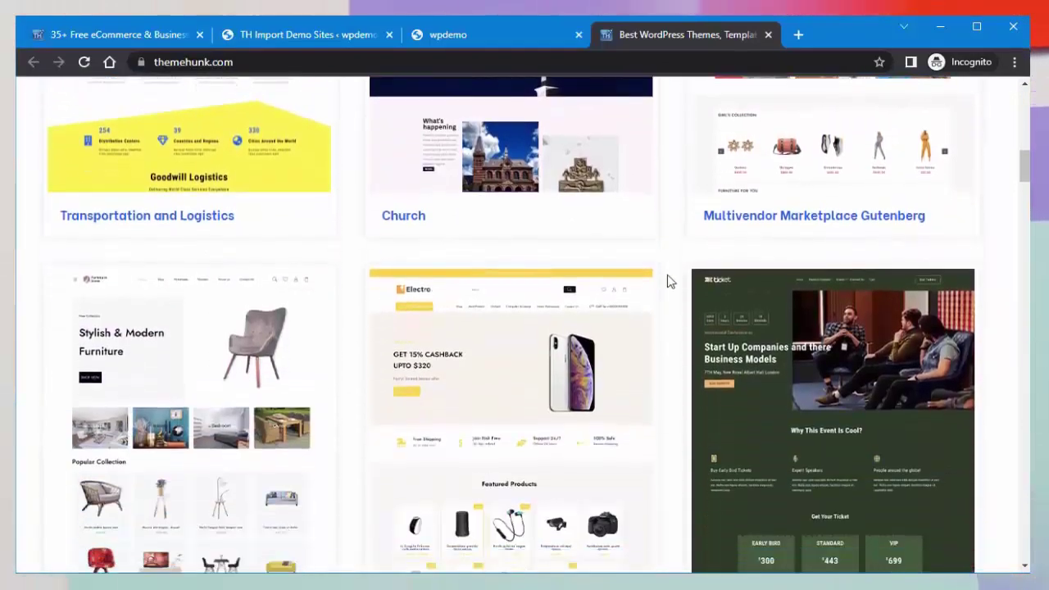
{"action": "scroll", "coordinate": [668, 281], "scroll_direction": "down", "scroll_amount": 10}
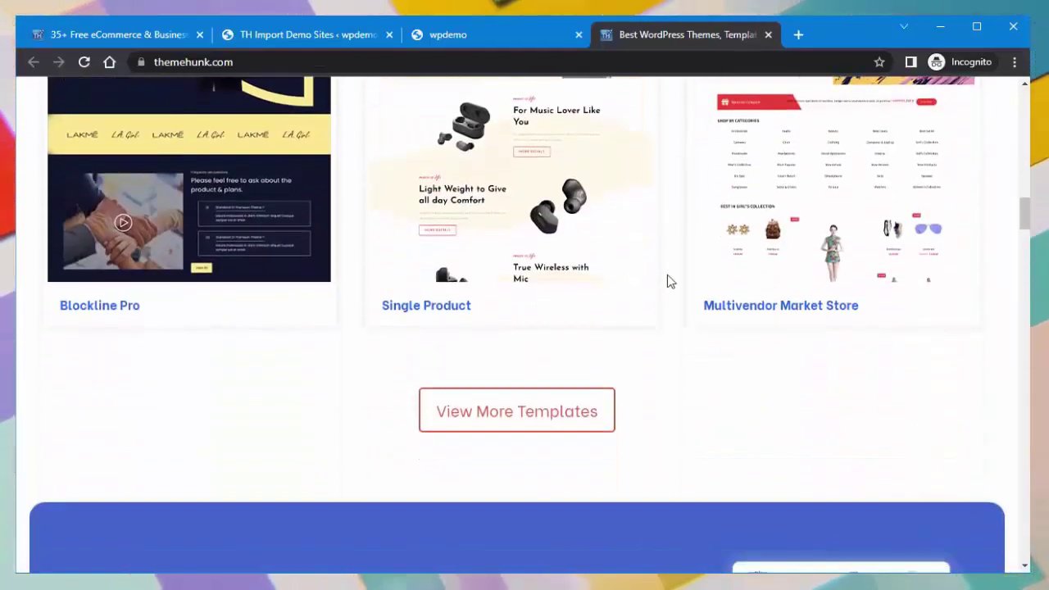
Look through ThemeHunk's featured theme, plugins, Elementor, benefits, testimonials, blog and customer showcase sections down to the footer, and return to the page header
{"action": "scroll", "coordinate": [668, 281], "scroll_direction": "down", "scroll_amount": 8}
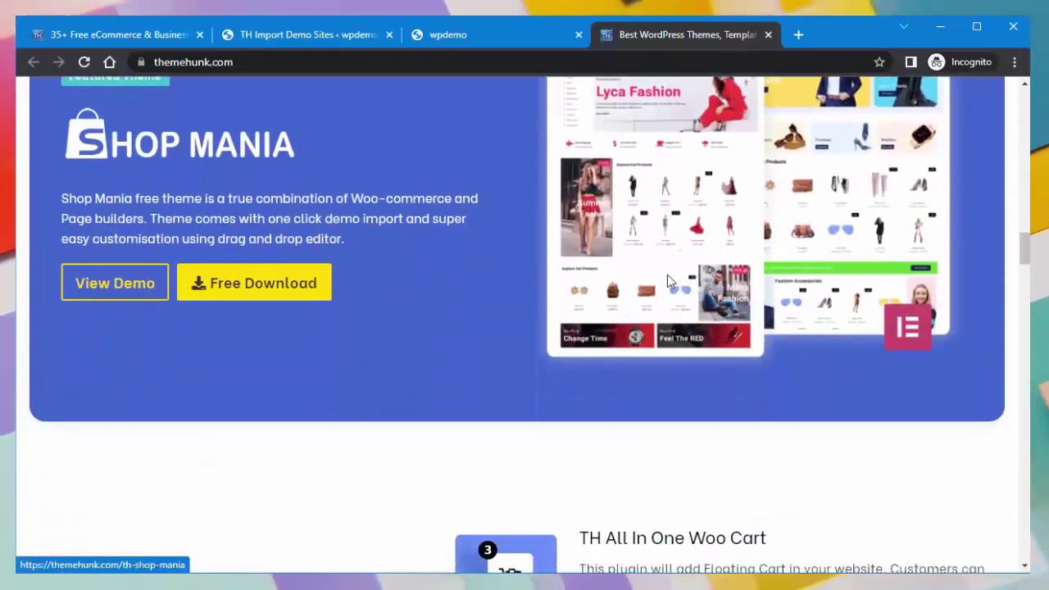
{"action": "scroll", "coordinate": [668, 281], "scroll_direction": "down", "scroll_amount": 7}
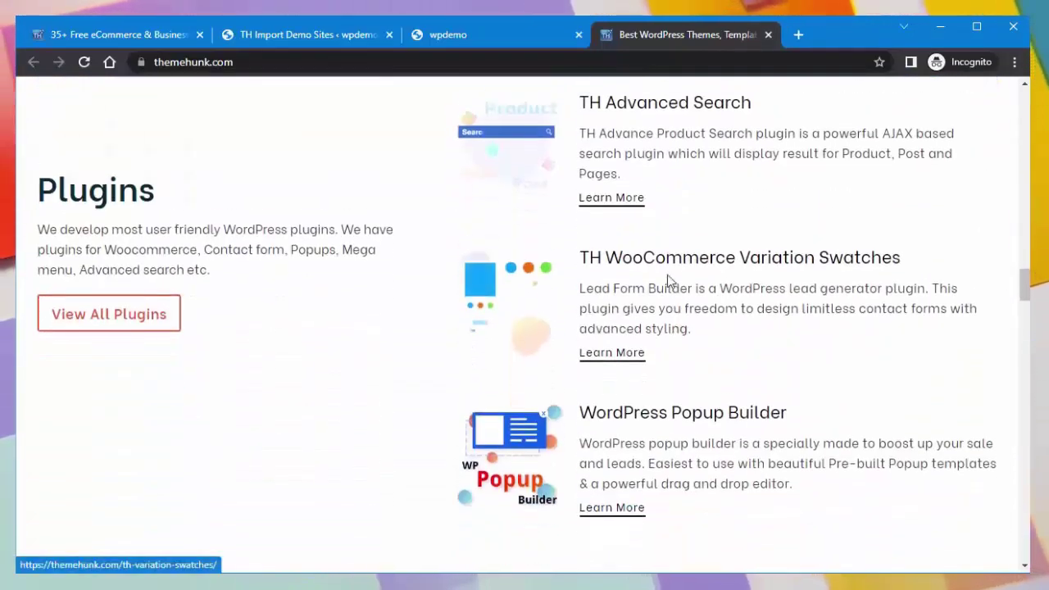
{"action": "scroll", "coordinate": [668, 281], "scroll_direction": "down", "scroll_amount": 8}
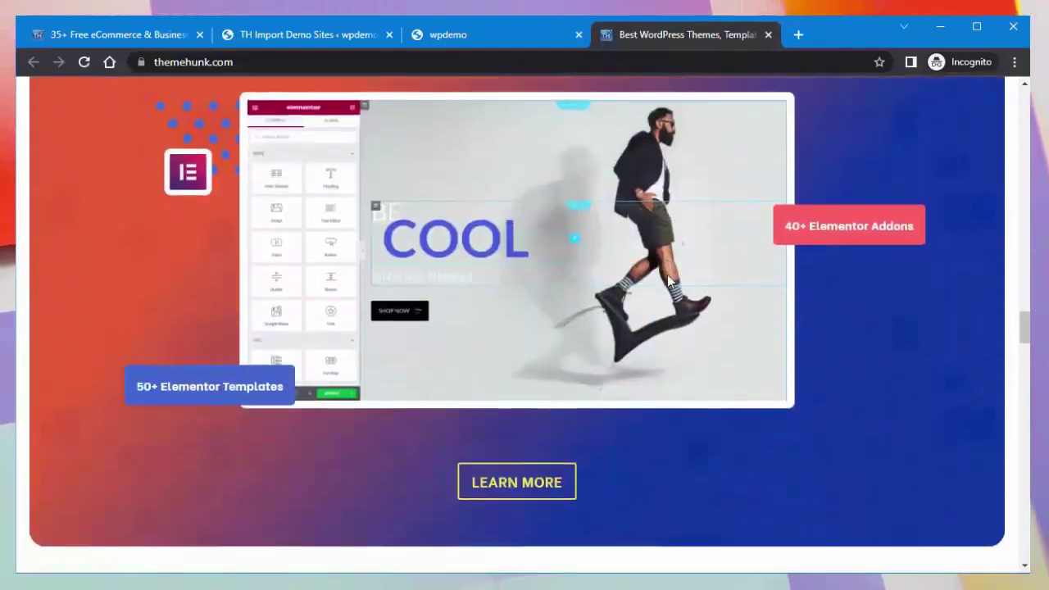
{"action": "scroll", "coordinate": [668, 282], "scroll_direction": "down", "scroll_amount": 8}
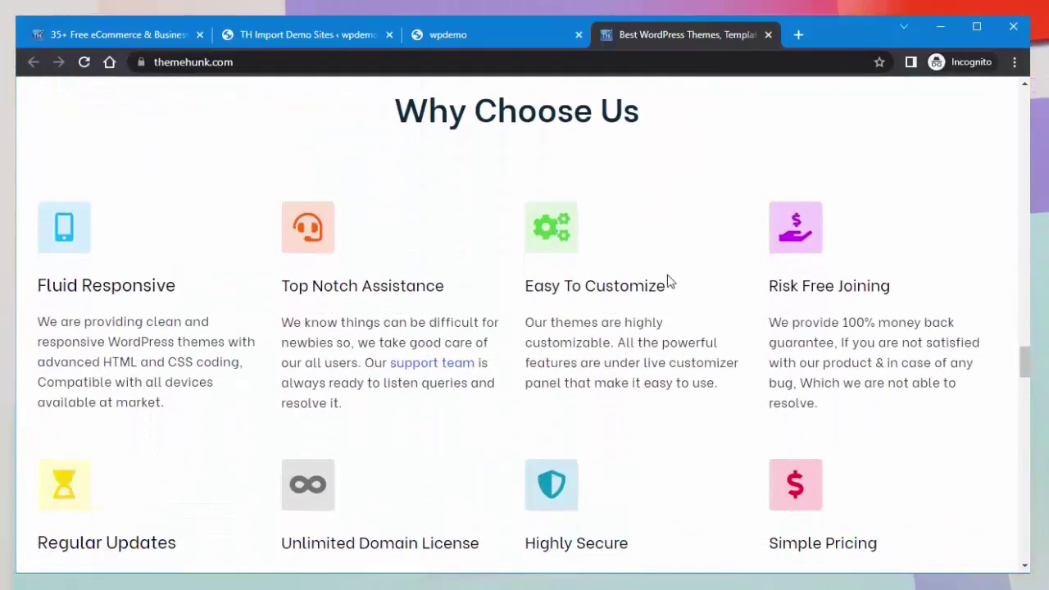
{"action": "scroll", "coordinate": [668, 281], "scroll_direction": "down", "scroll_amount": 8}
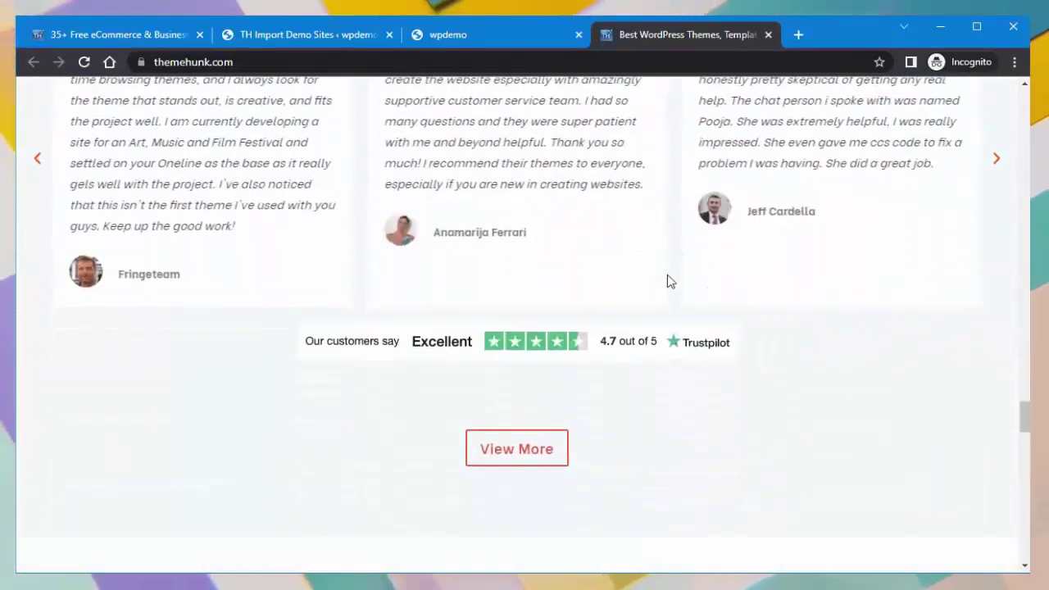
{"action": "scroll", "coordinate": [668, 281], "scroll_direction": "down", "scroll_amount": 8}
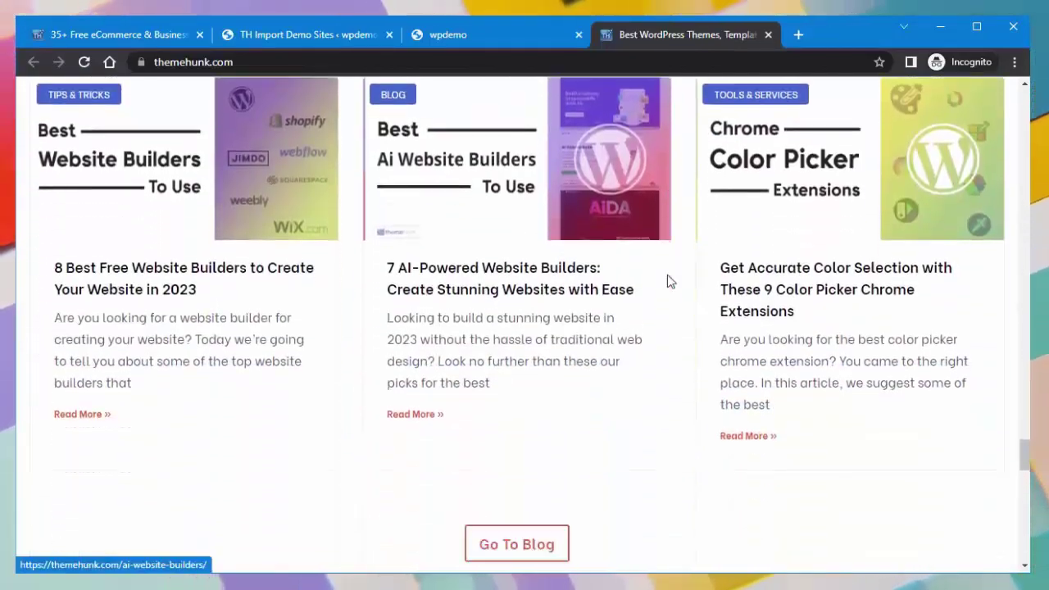
{"action": "scroll", "coordinate": [668, 281], "scroll_direction": "down", "scroll_amount": 8}
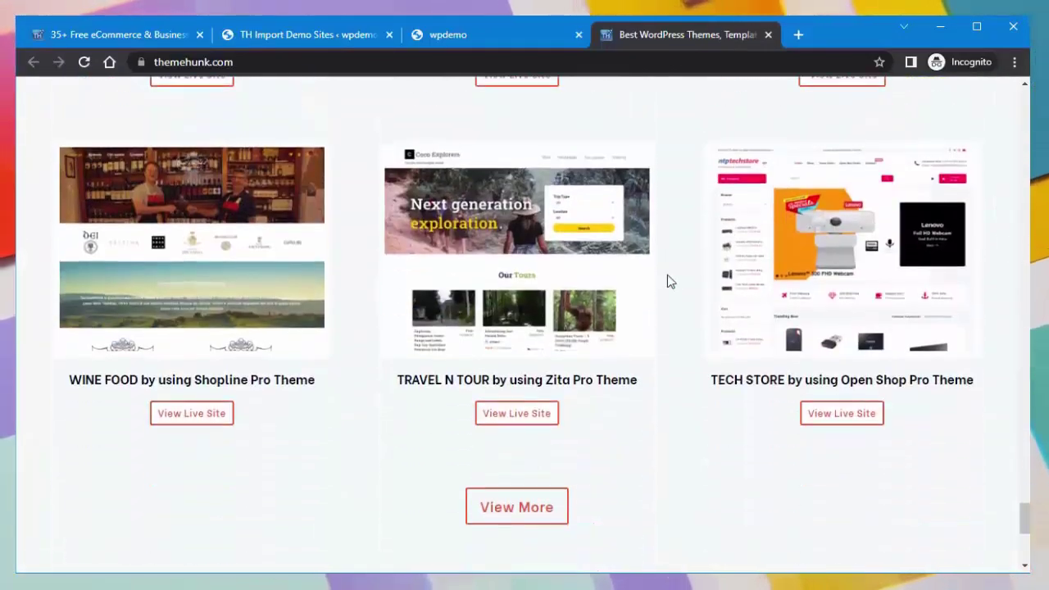
{"action": "scroll", "coordinate": [667, 281], "scroll_direction": "down", "scroll_amount": 3}
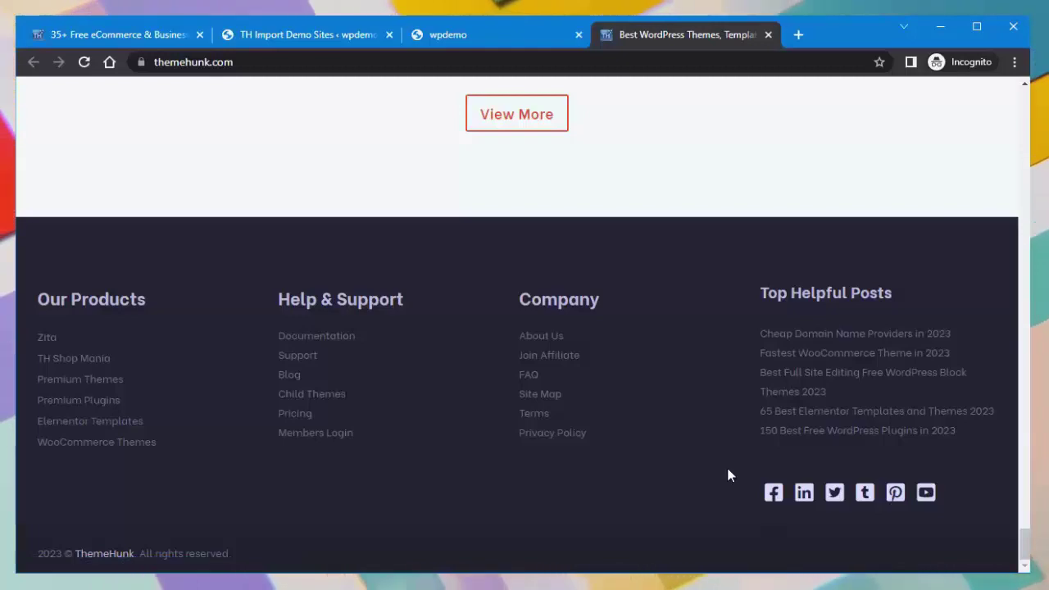
{"action": "key", "text": "Home"}
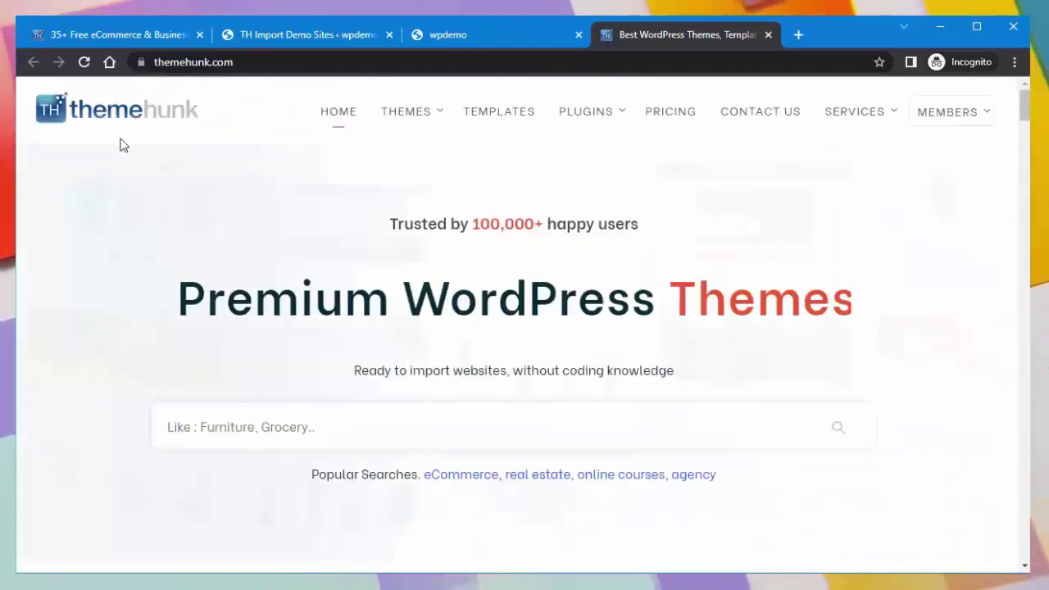